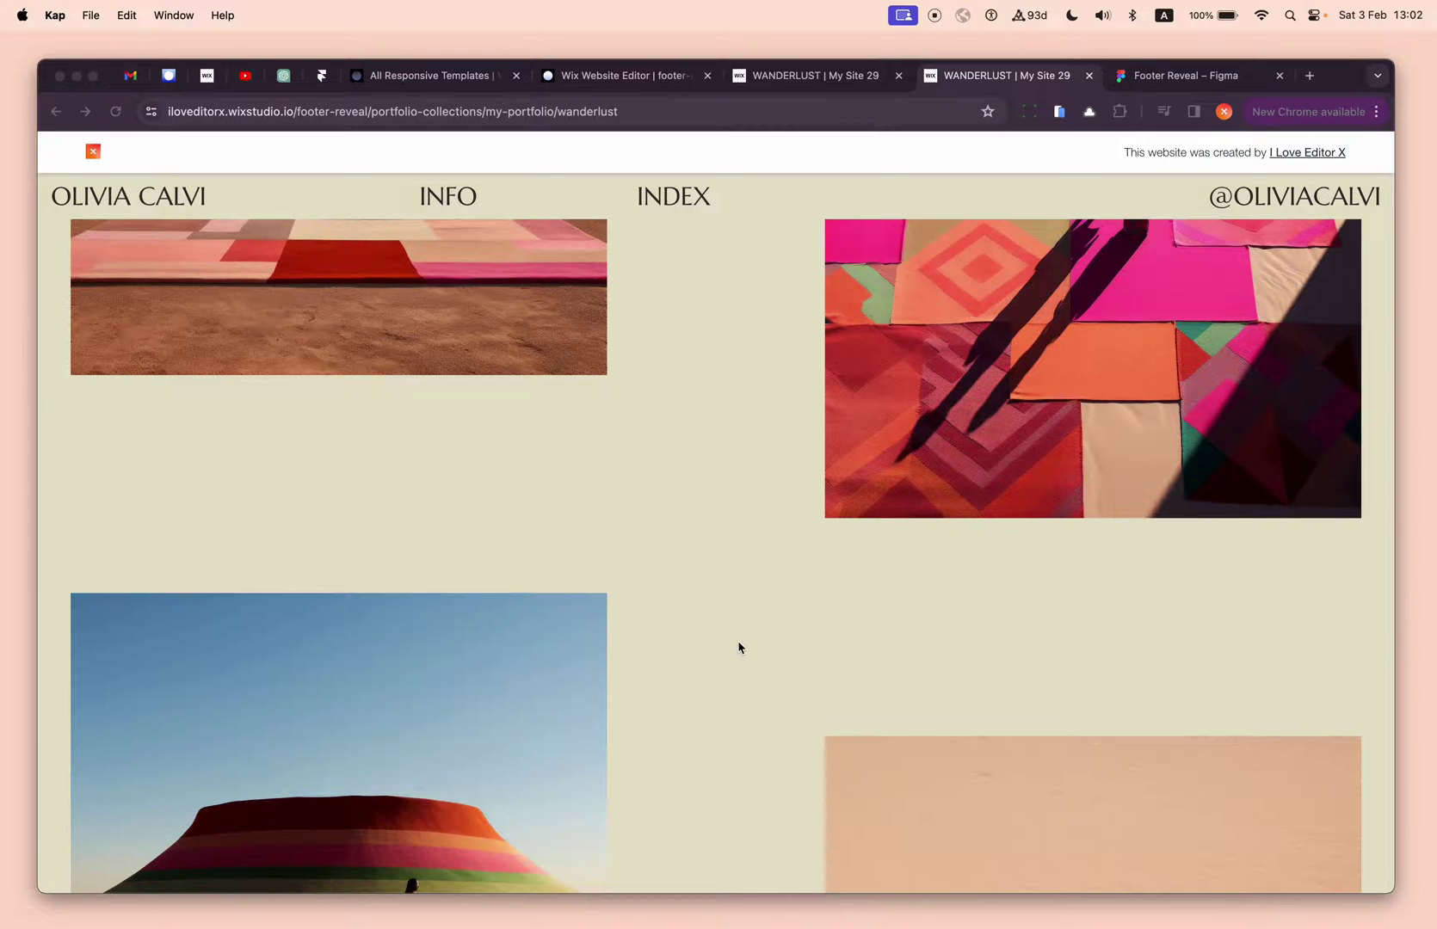
Step: Scroll through the live Wanderlust page, then view the Wix Studio templates page
scroll(738, 647, down, 8)
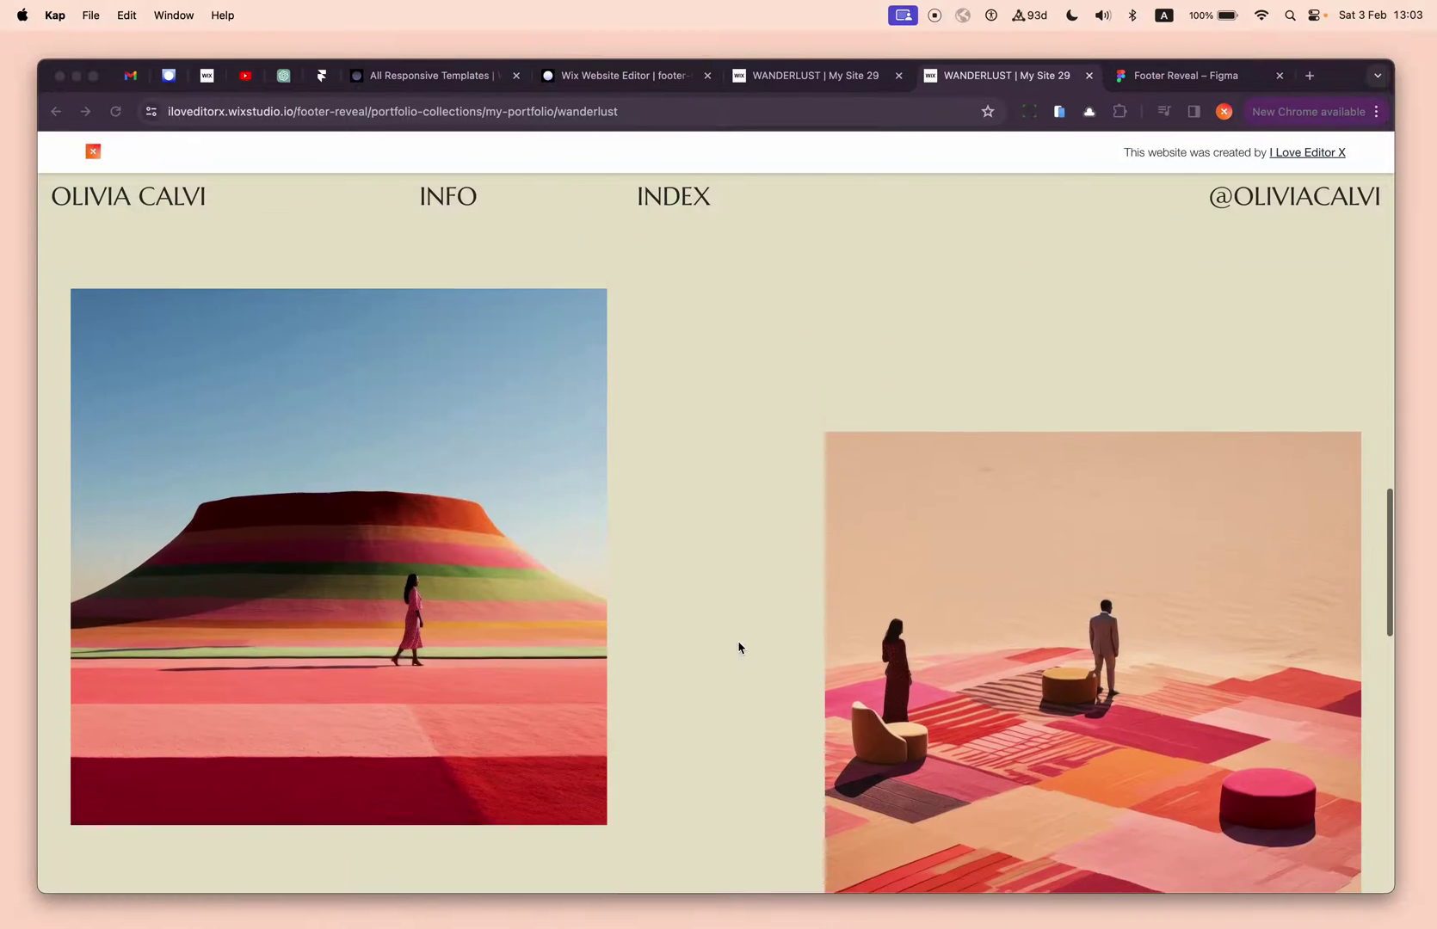
scroll(738, 647, down, 10)
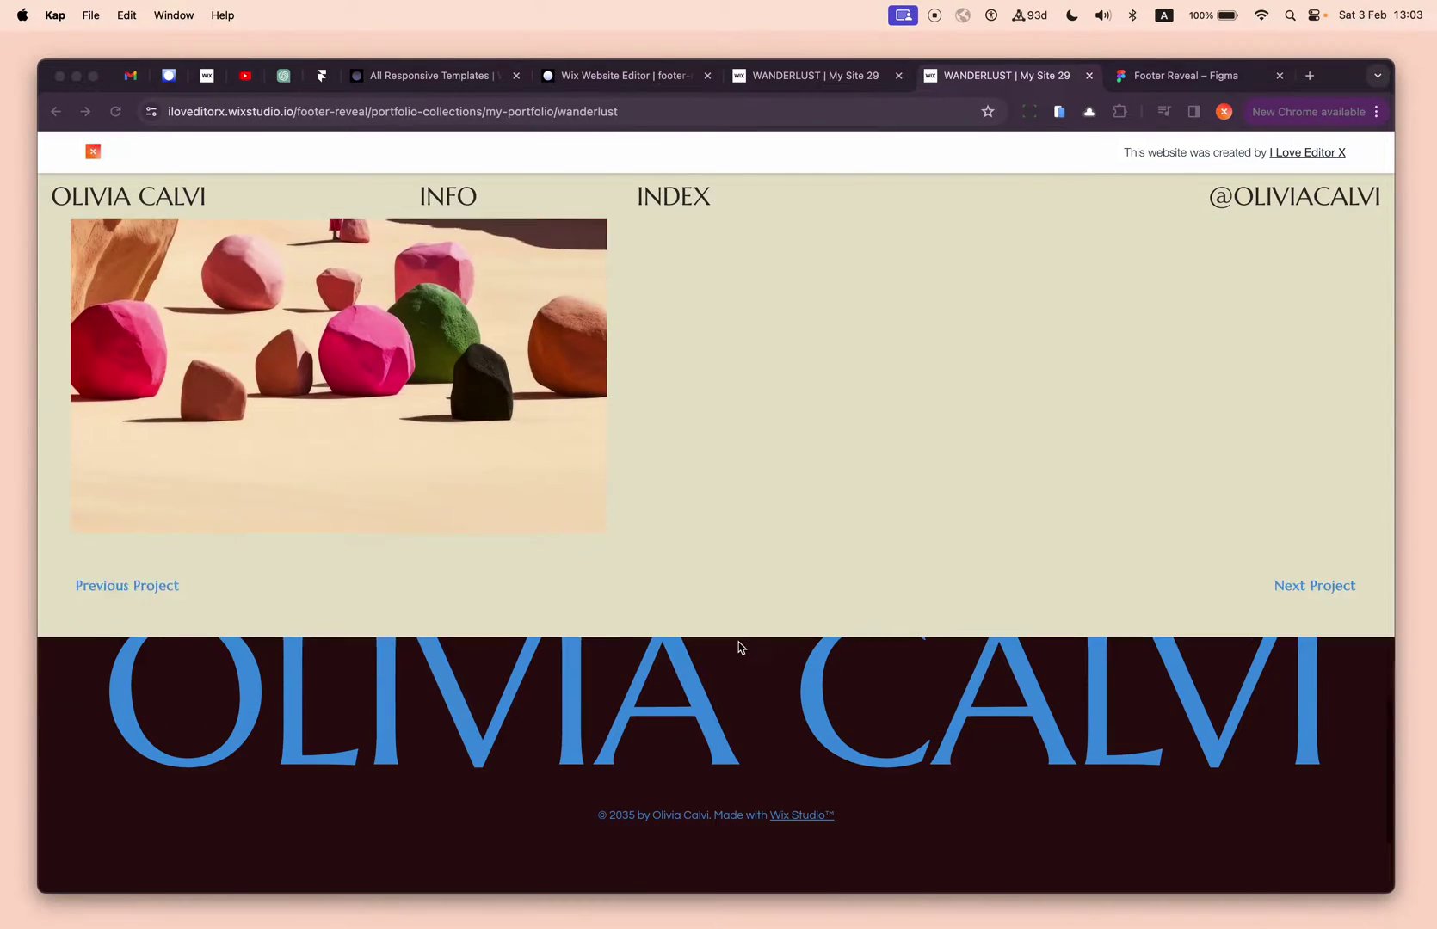
scroll(738, 647, up, 5)
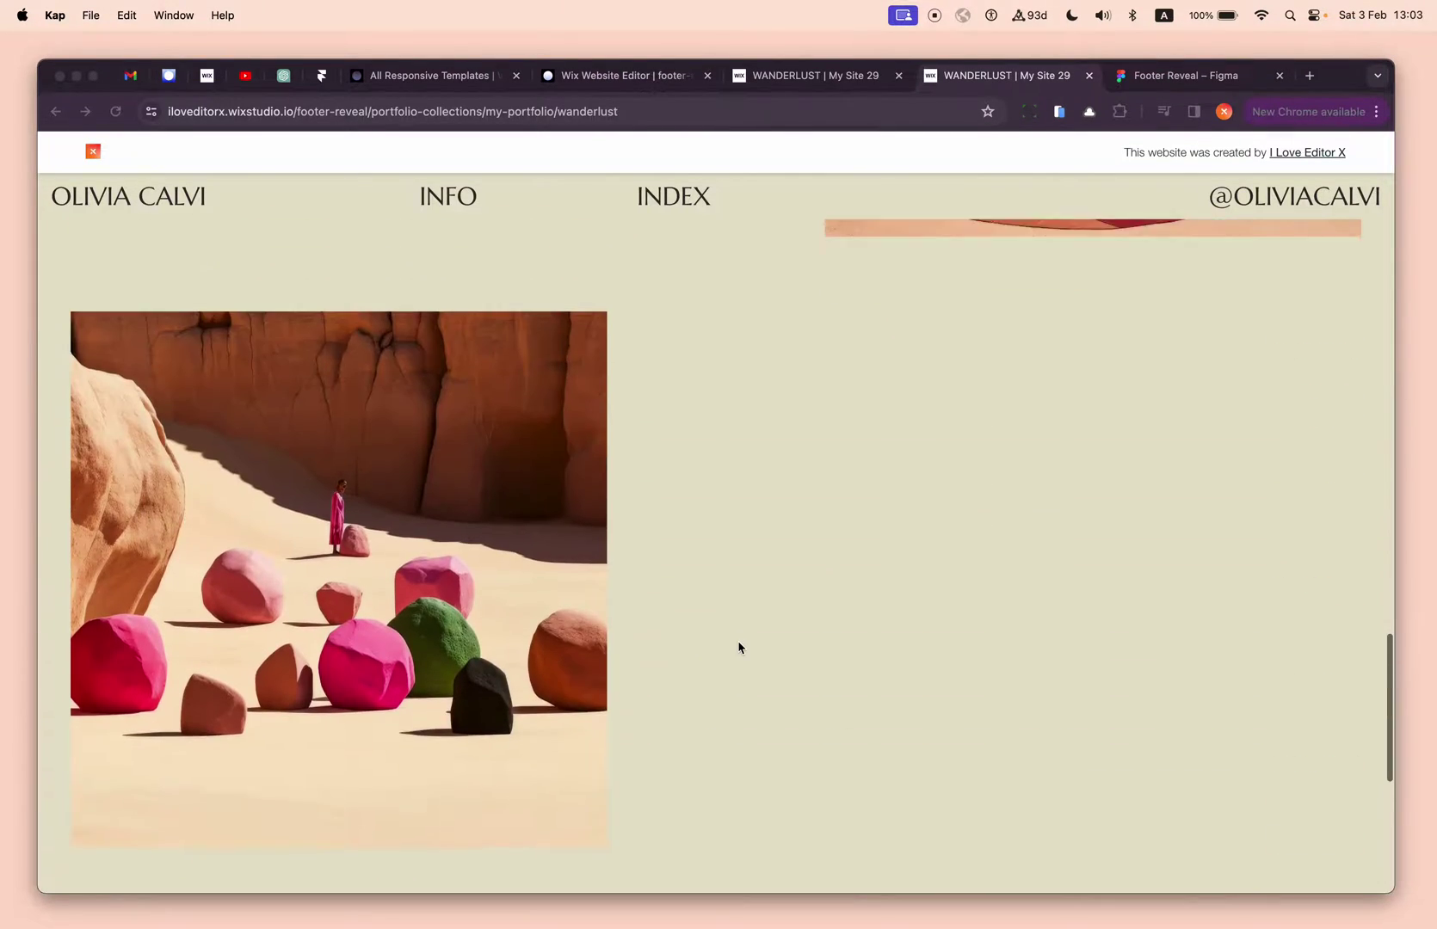
scroll(738, 647, down, 4)
scroll(738, 647, up, 8)
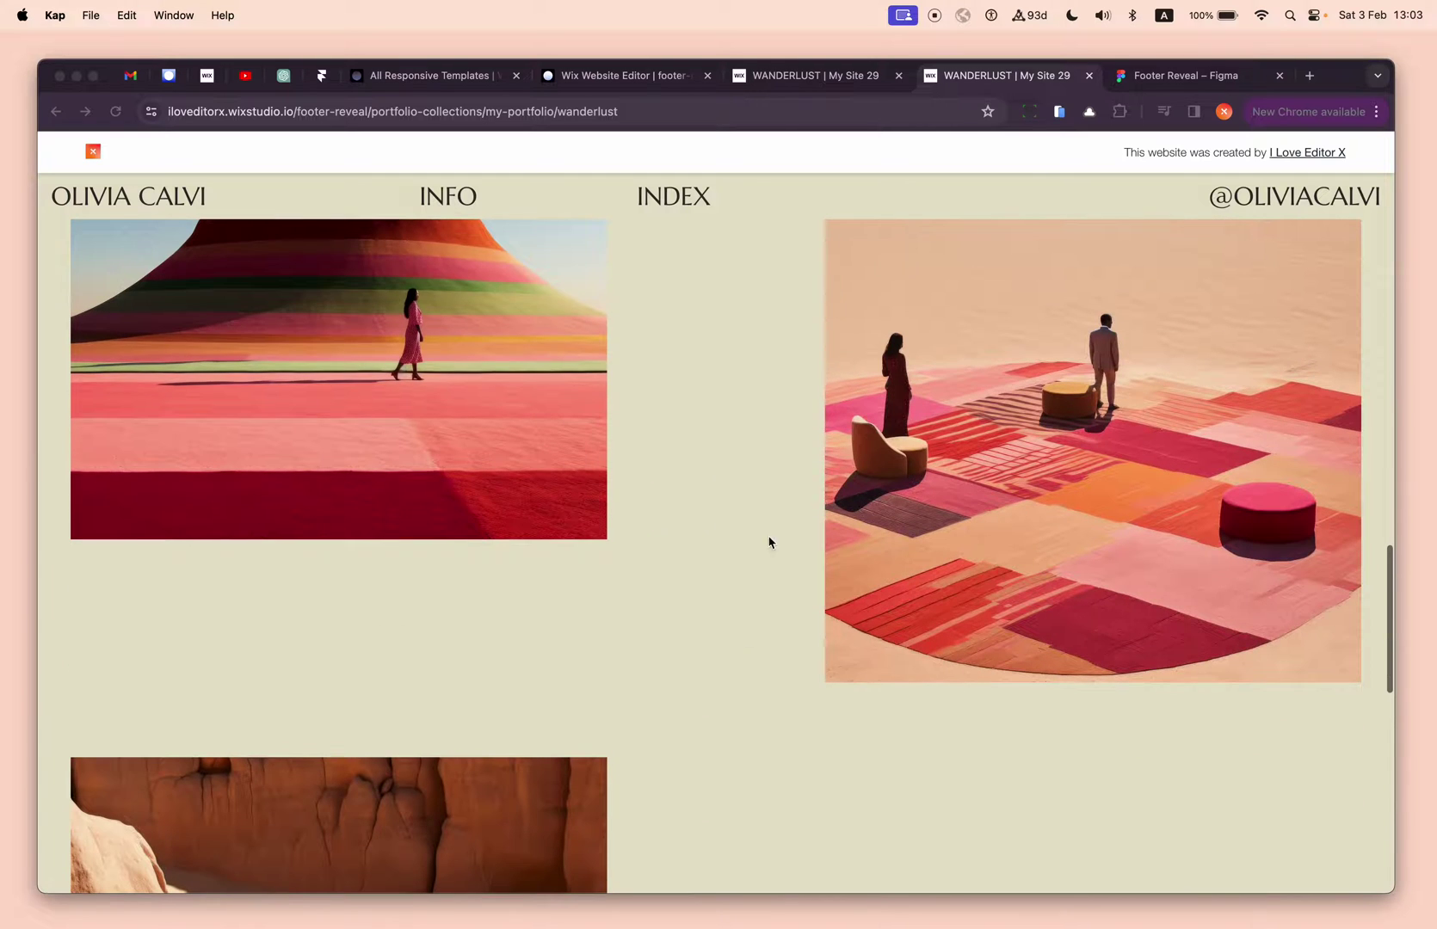
click(419, 79)
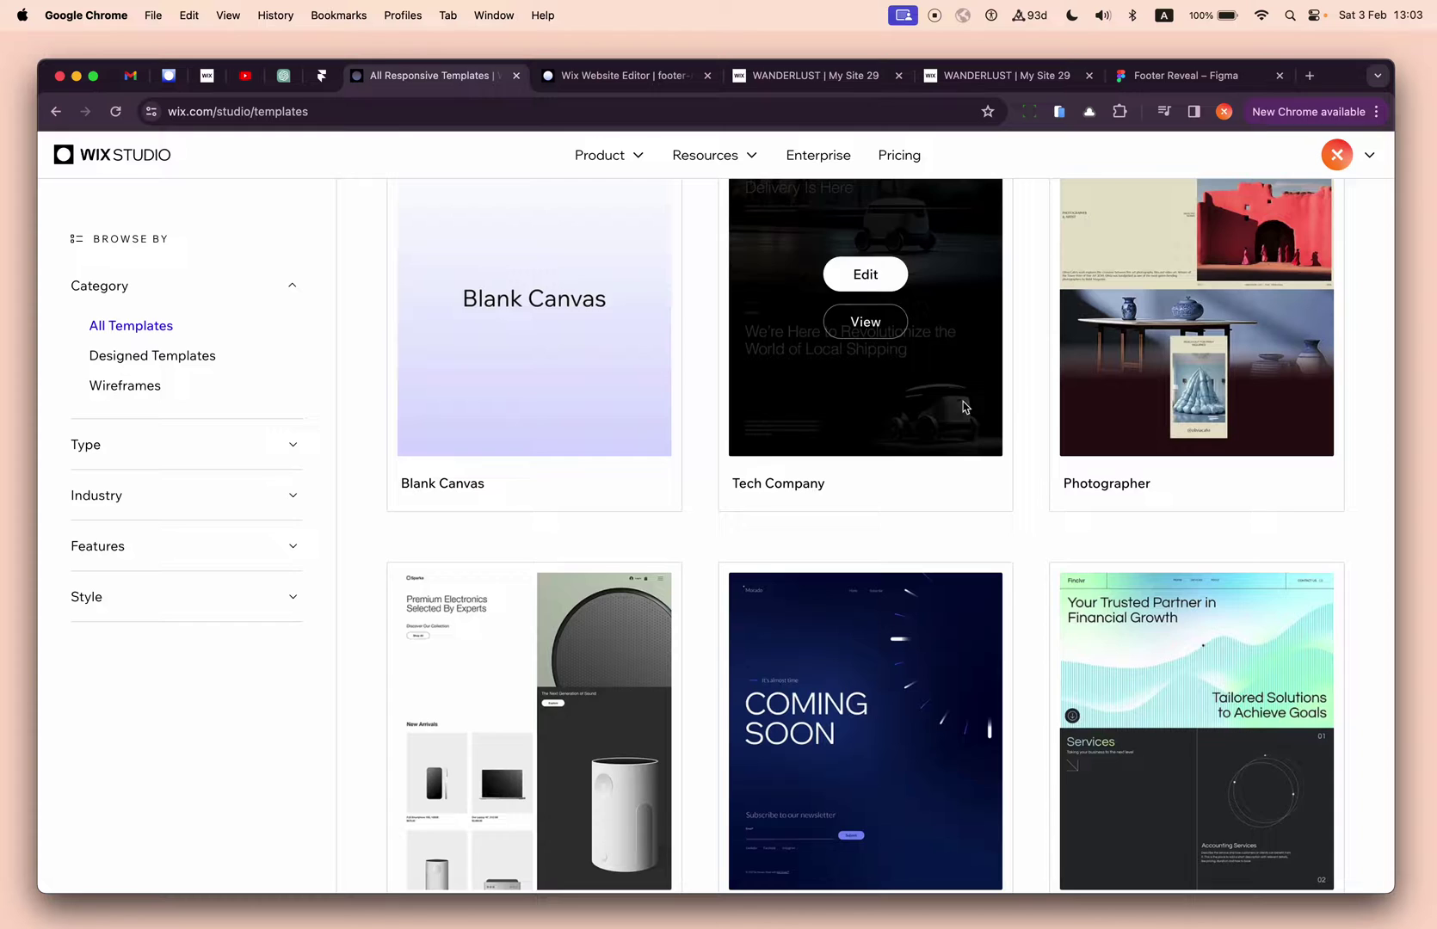
scroll(947, 396, up, 3)
Step: Go back to the live Wanderlust project page and scroll through it
mouse_move(1220, 480)
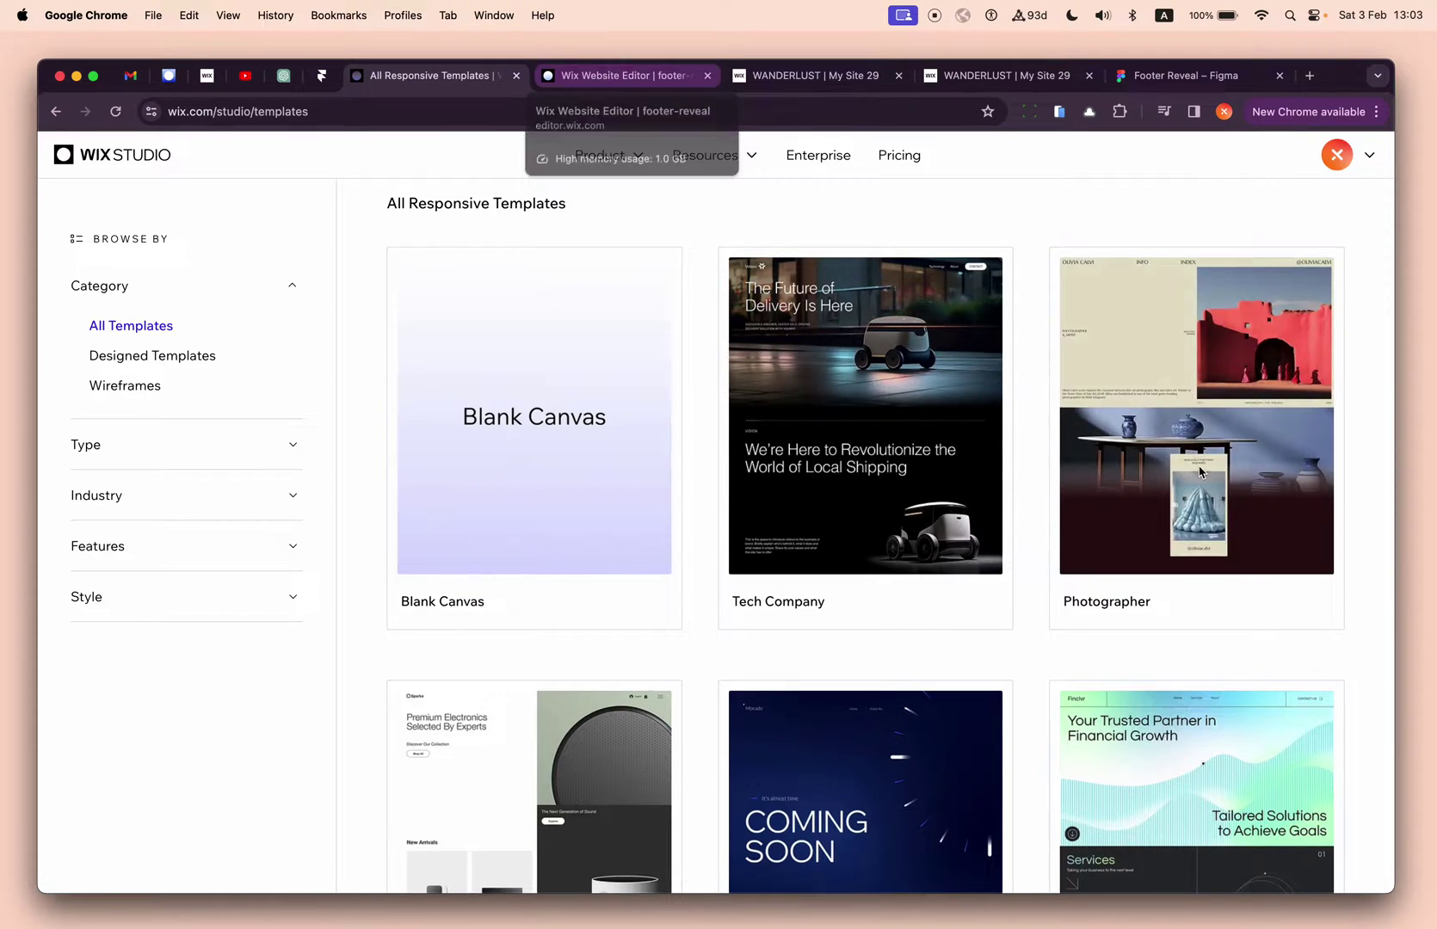
click(807, 76)
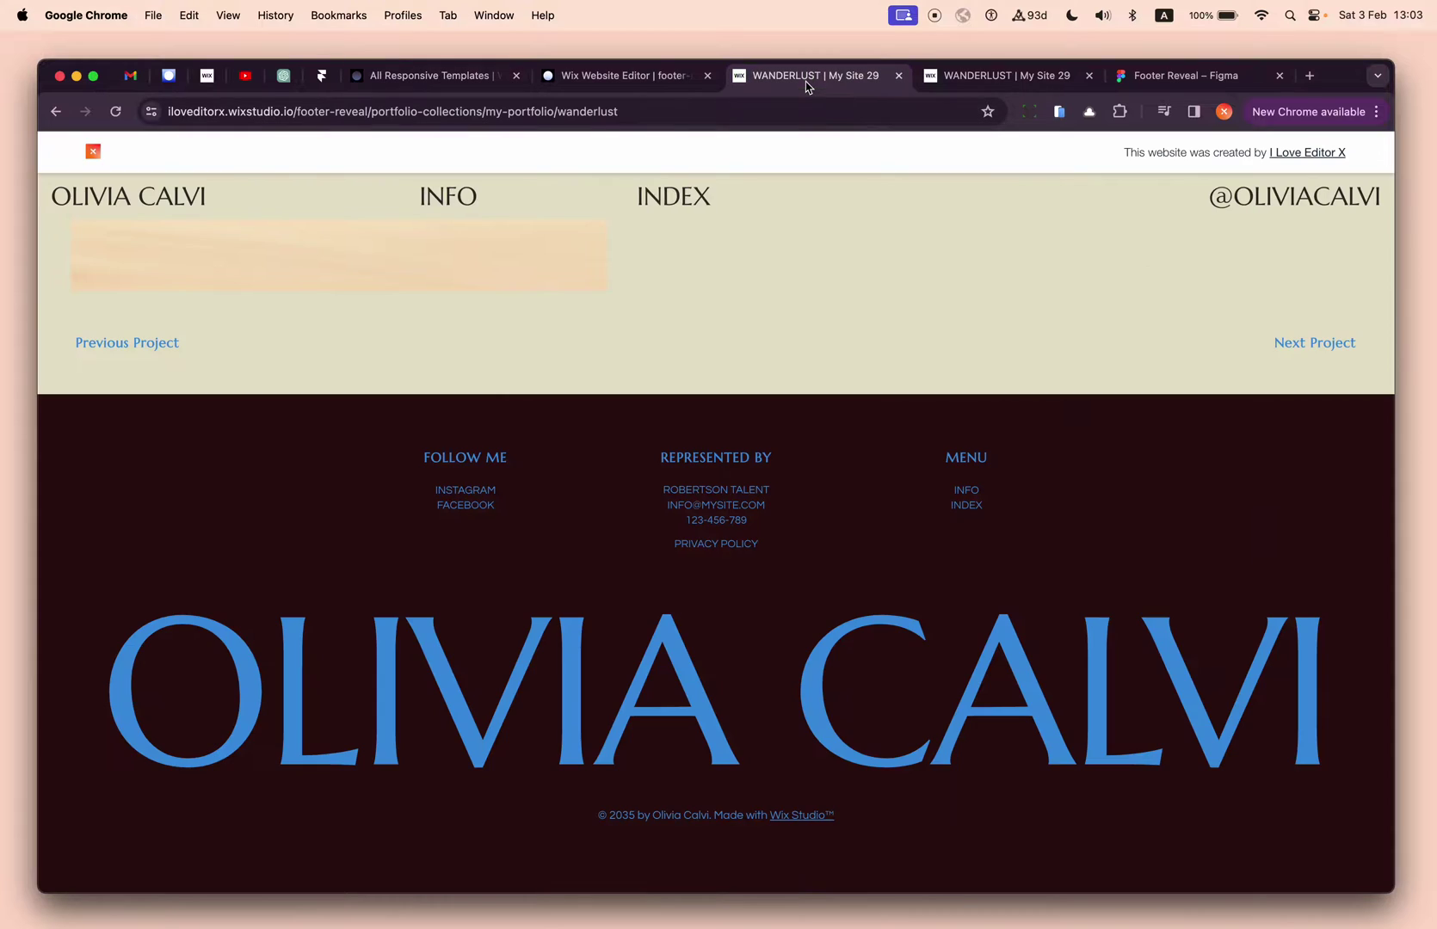
scroll(809, 446, up, 20)
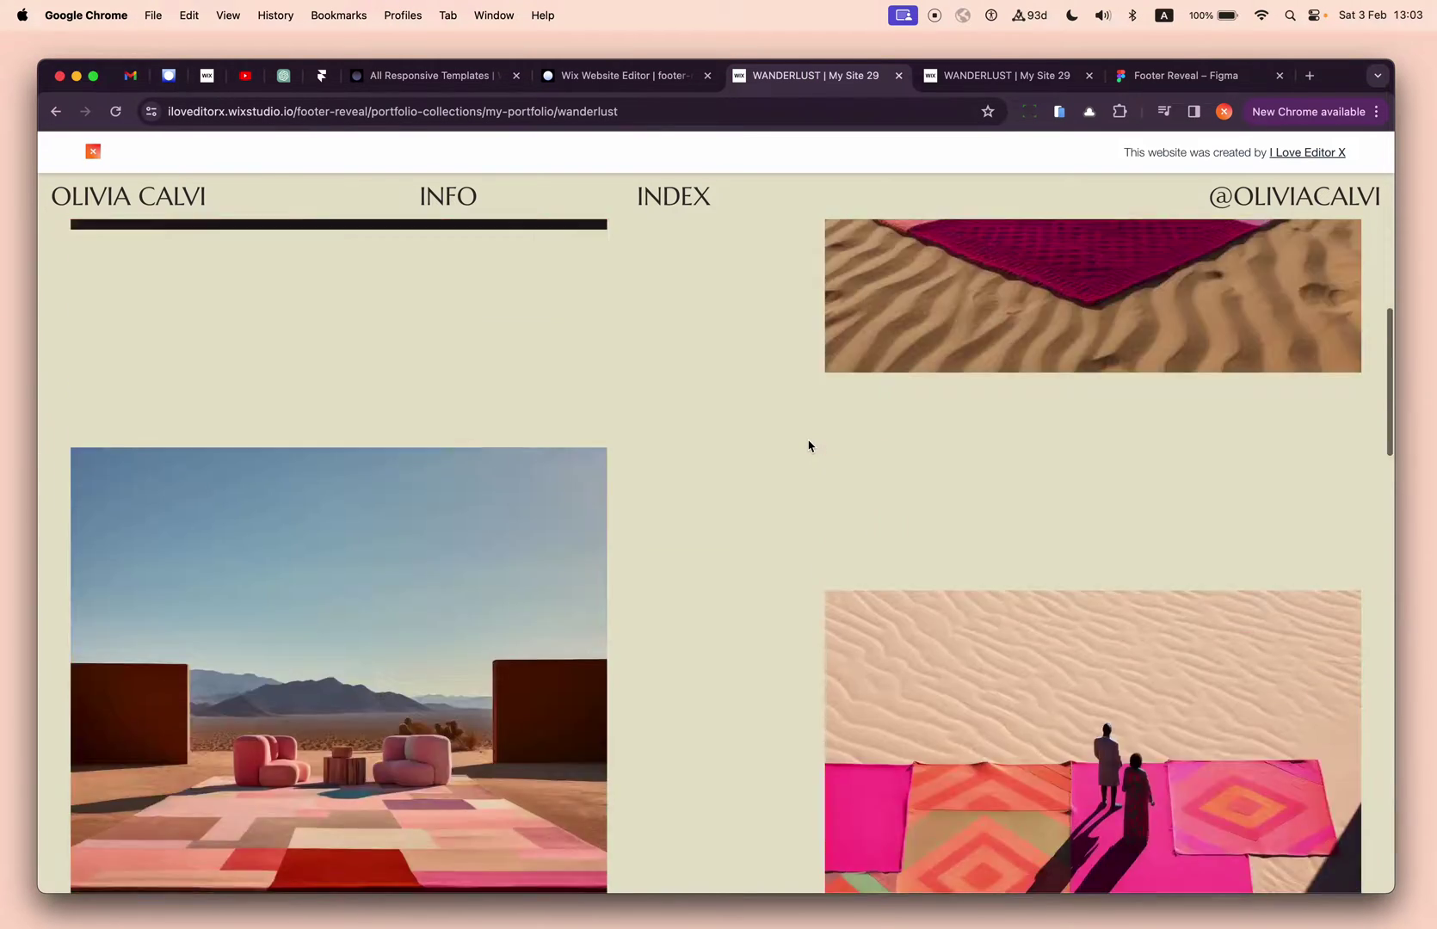
scroll(809, 446, down, 20)
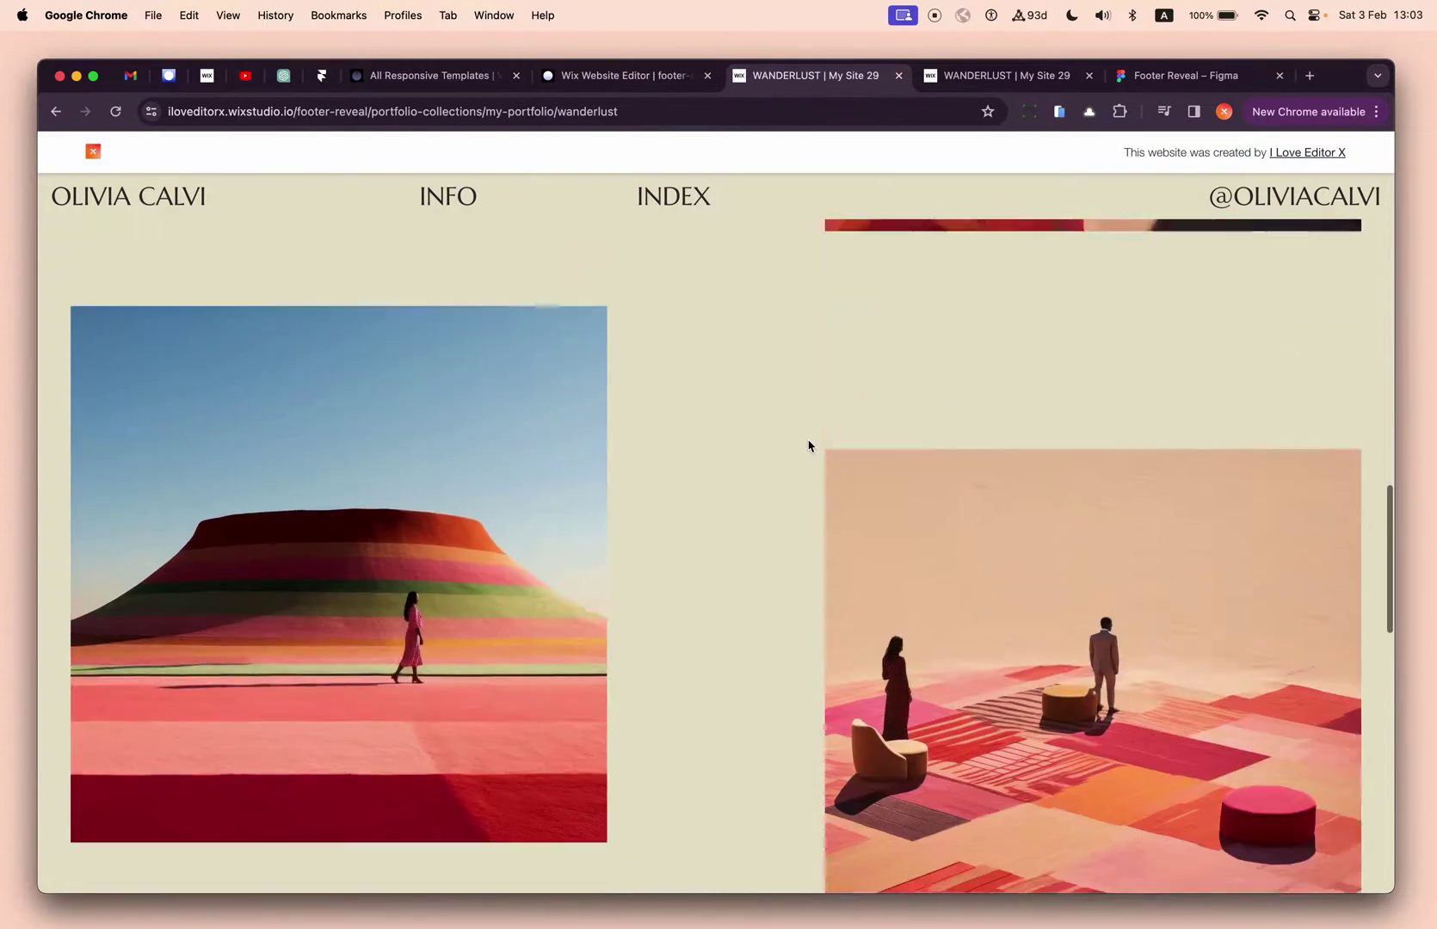
scroll(809, 447, down, 8)
scroll(809, 446, up, 4)
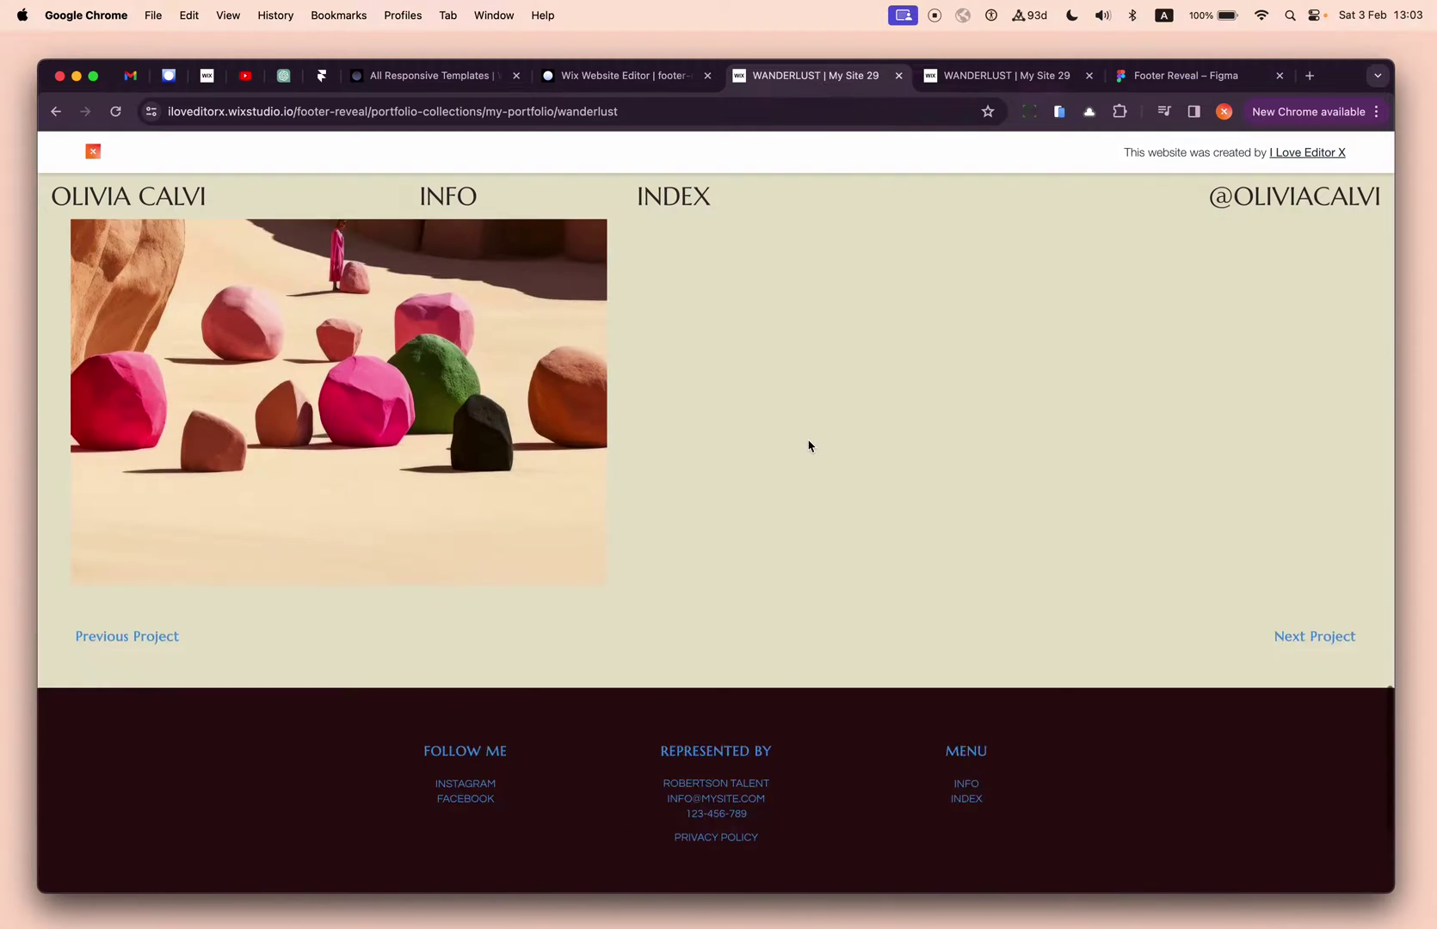
scroll(809, 447, down, 4)
scroll(809, 446, up, 6)
scroll(808, 447, down, 6)
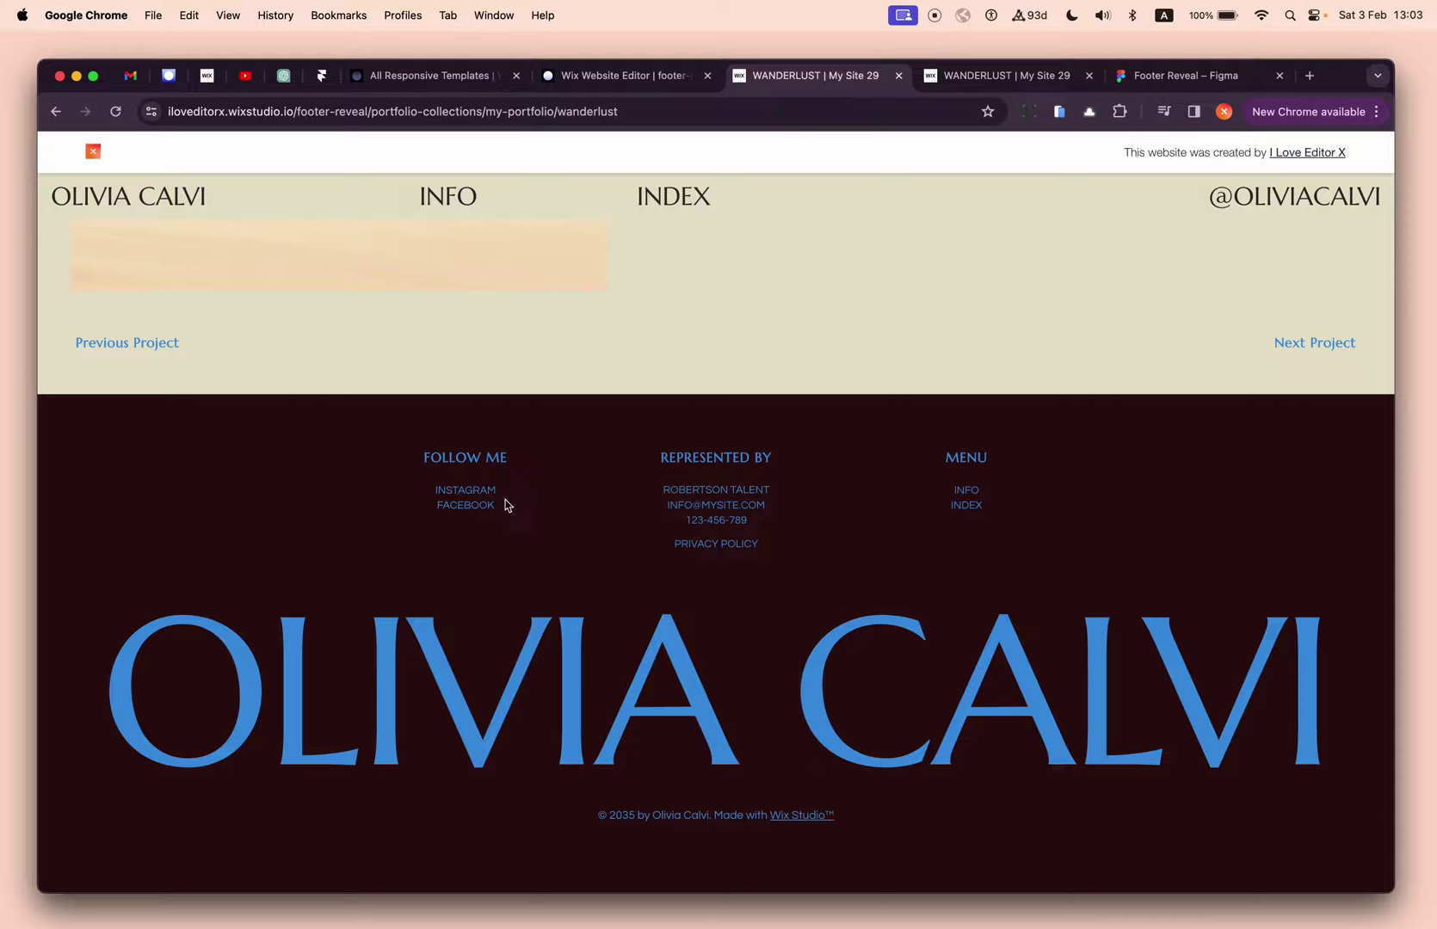
scroll(752, 592, up, 10)
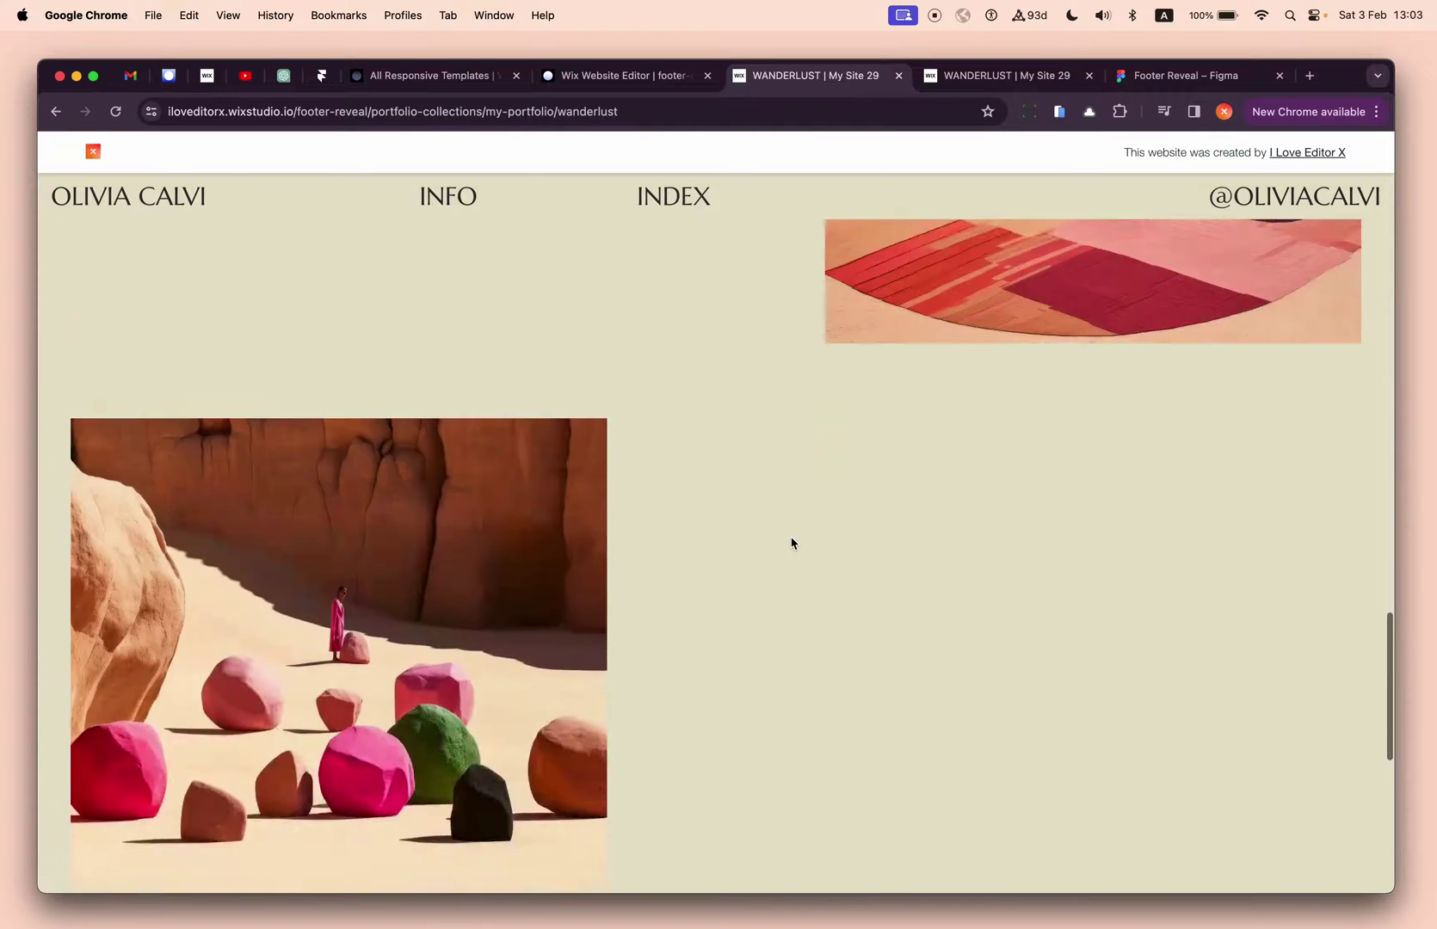
Step: Scroll through the other live Wanderlust page, then return to the site editor
key(ctrl+Tab)
scroll(832, 505, down, 10)
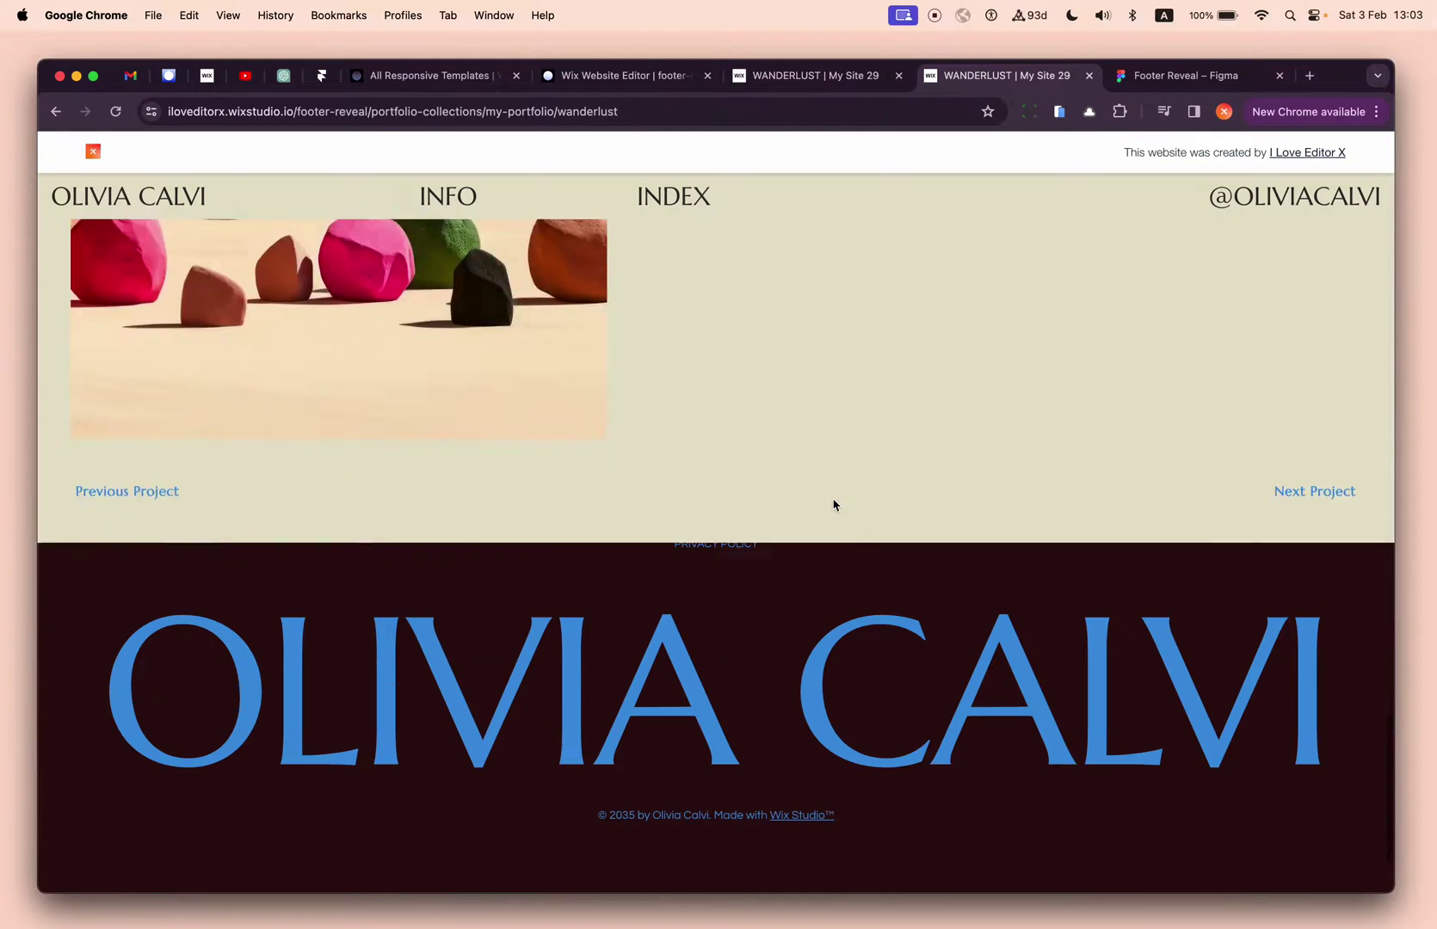
scroll(833, 505, up, 4)
scroll(833, 505, down, 3)
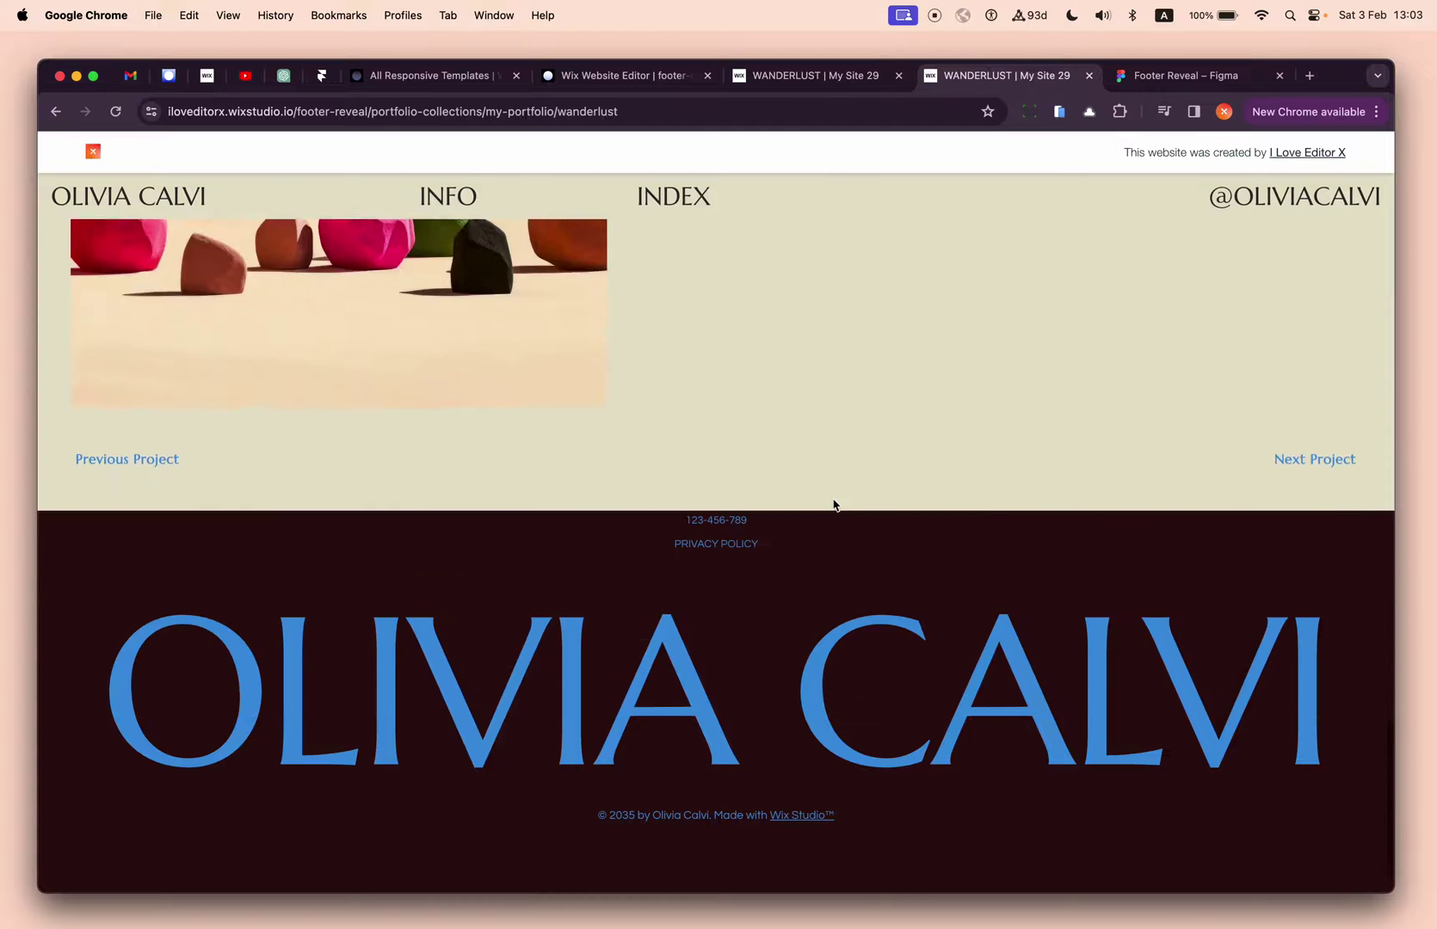
scroll(832, 505, up, 5)
scroll(833, 505, down, 5)
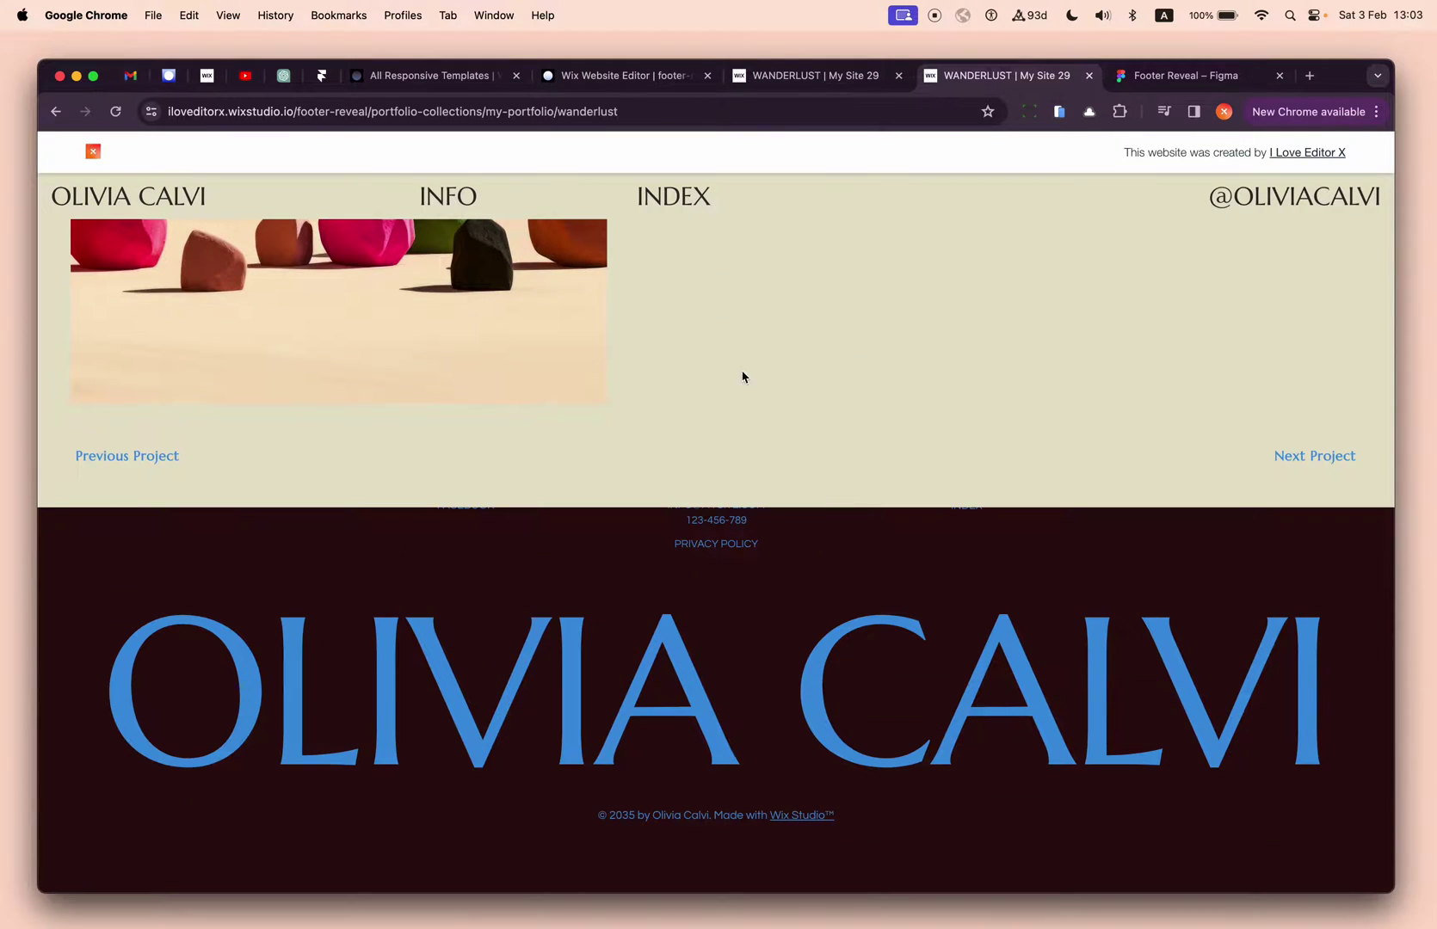
scroll(745, 377, up, 3)
scroll(745, 377, down, 5)
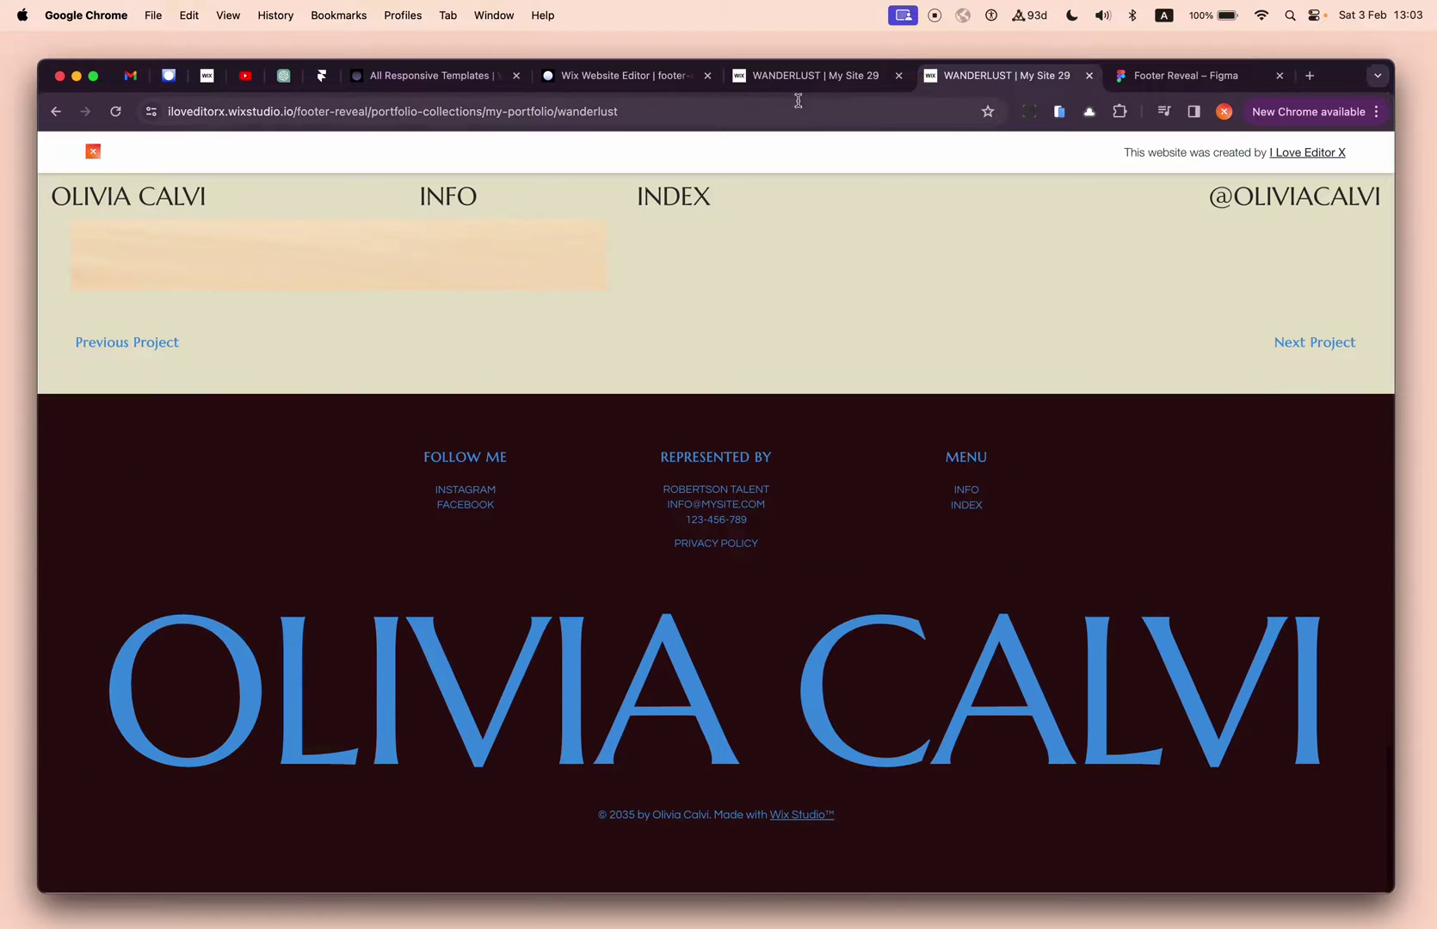
click(676, 79)
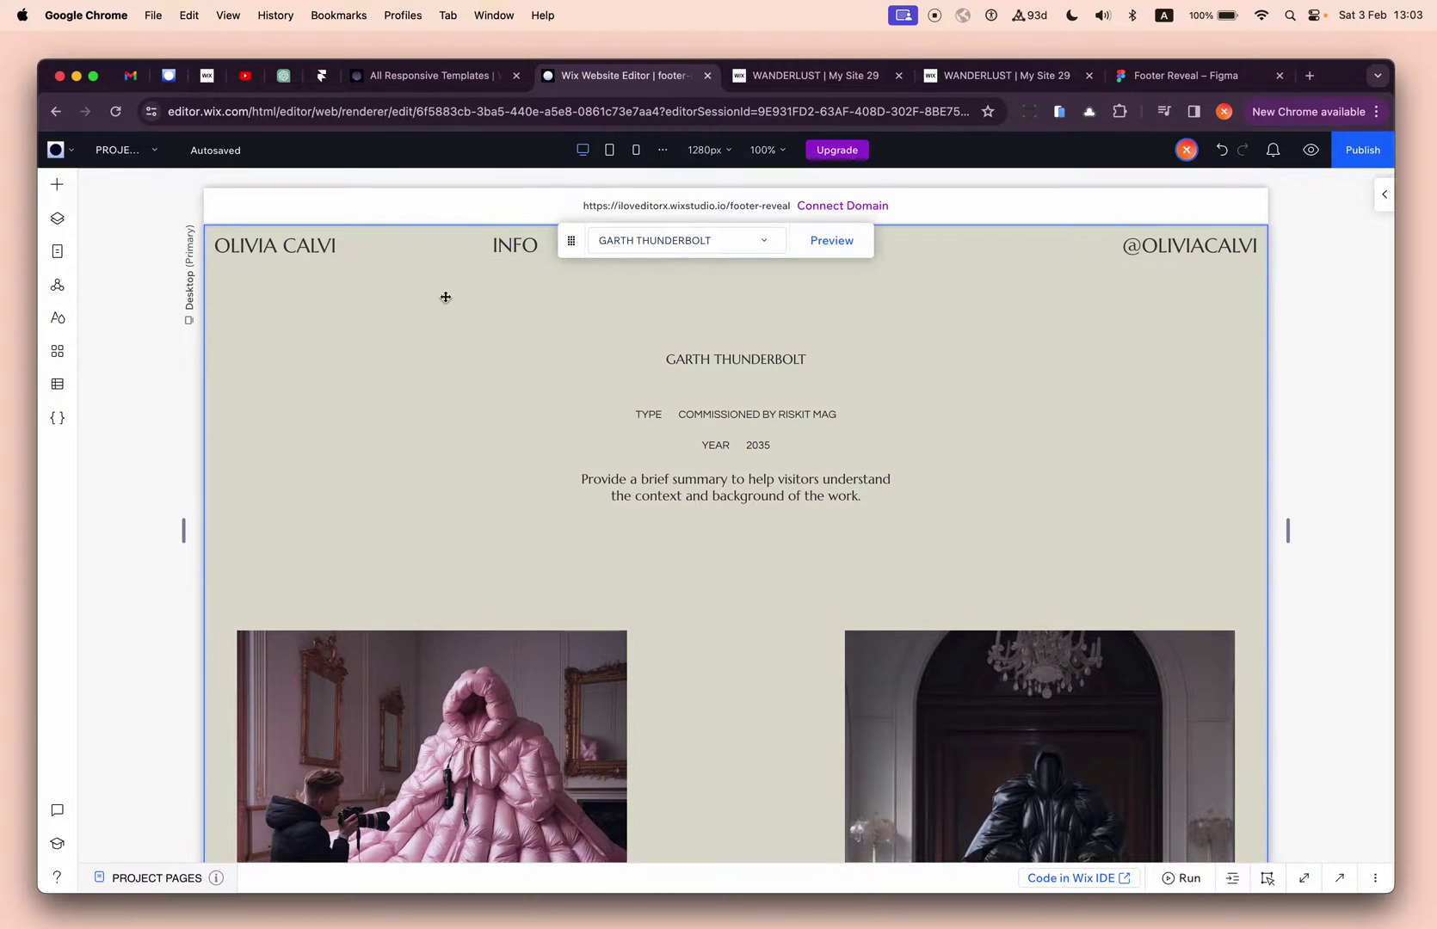
Step: Glance at the templates page again and come back to the site editor
click(442, 82)
mouse_move(1176, 395)
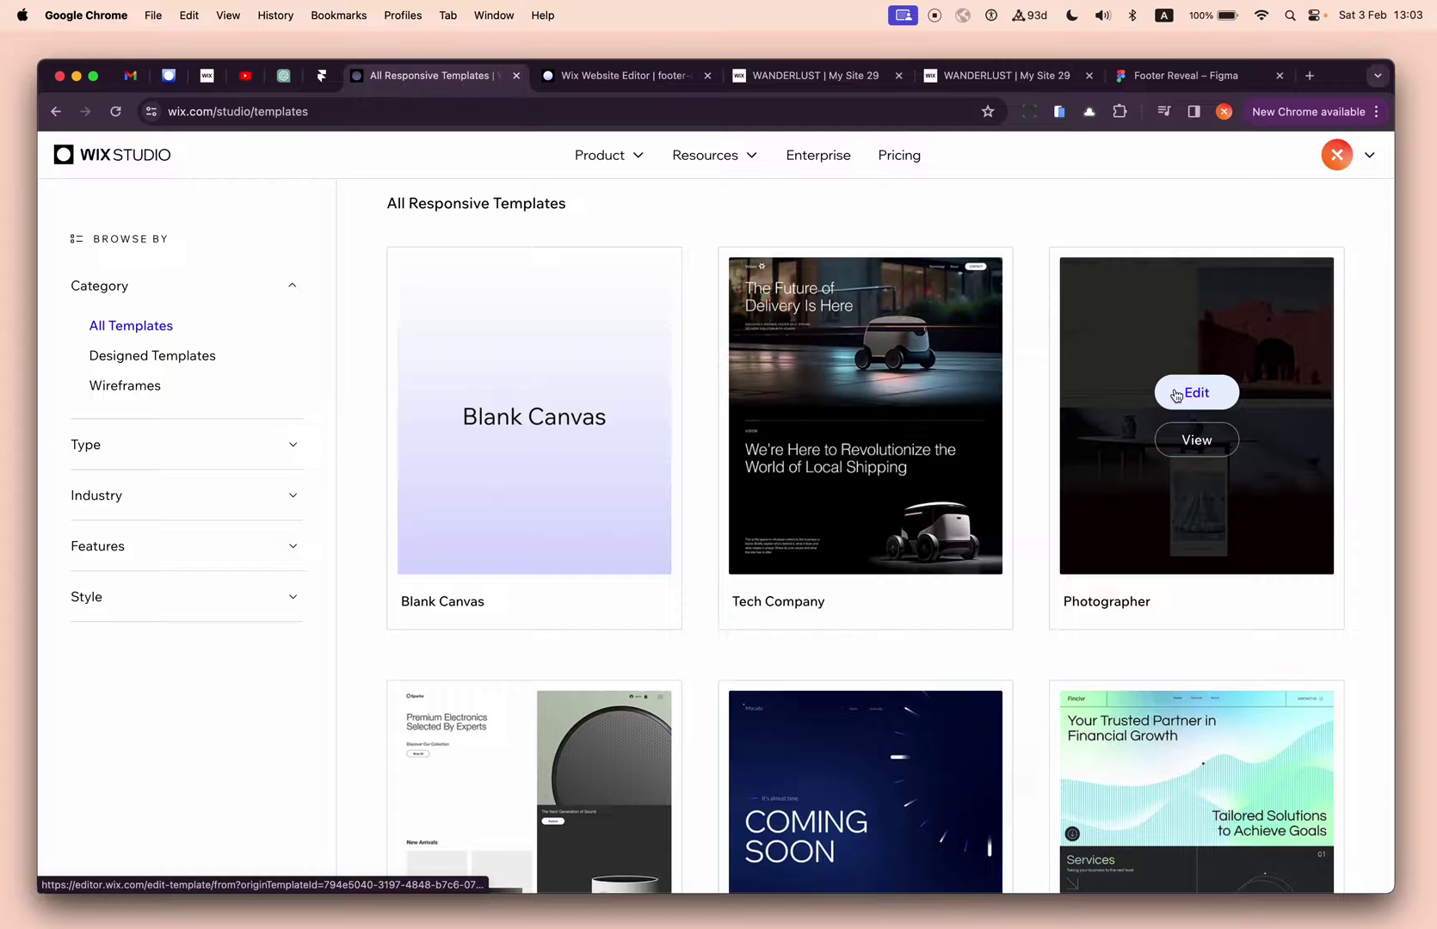
click(655, 79)
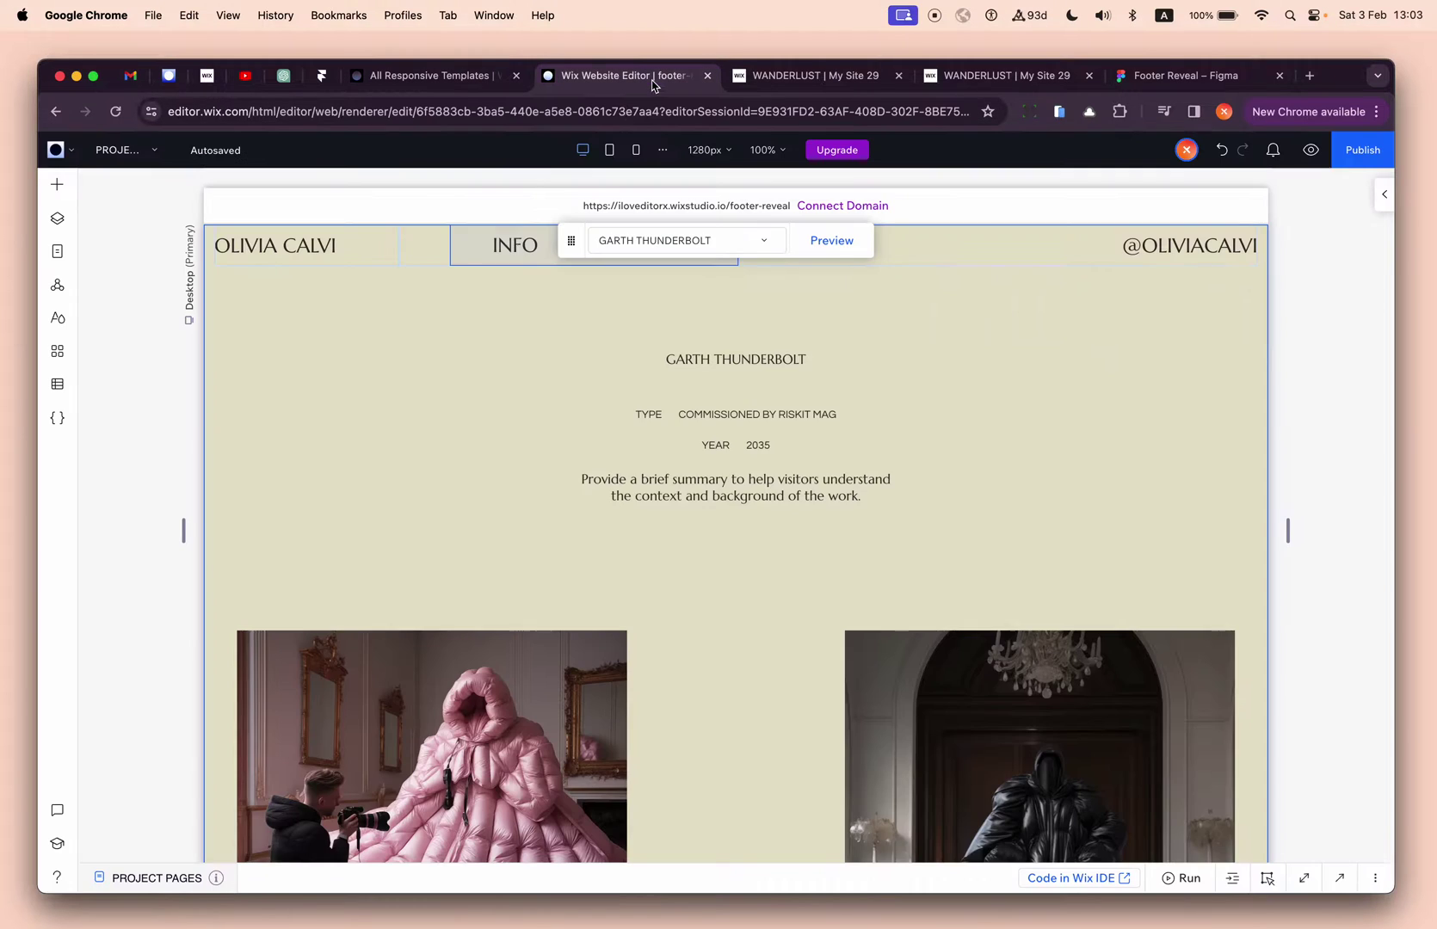
Step: Check the PROJECT PAGES list in Site Pages, then scroll the canvas down to the footer
click(148, 158)
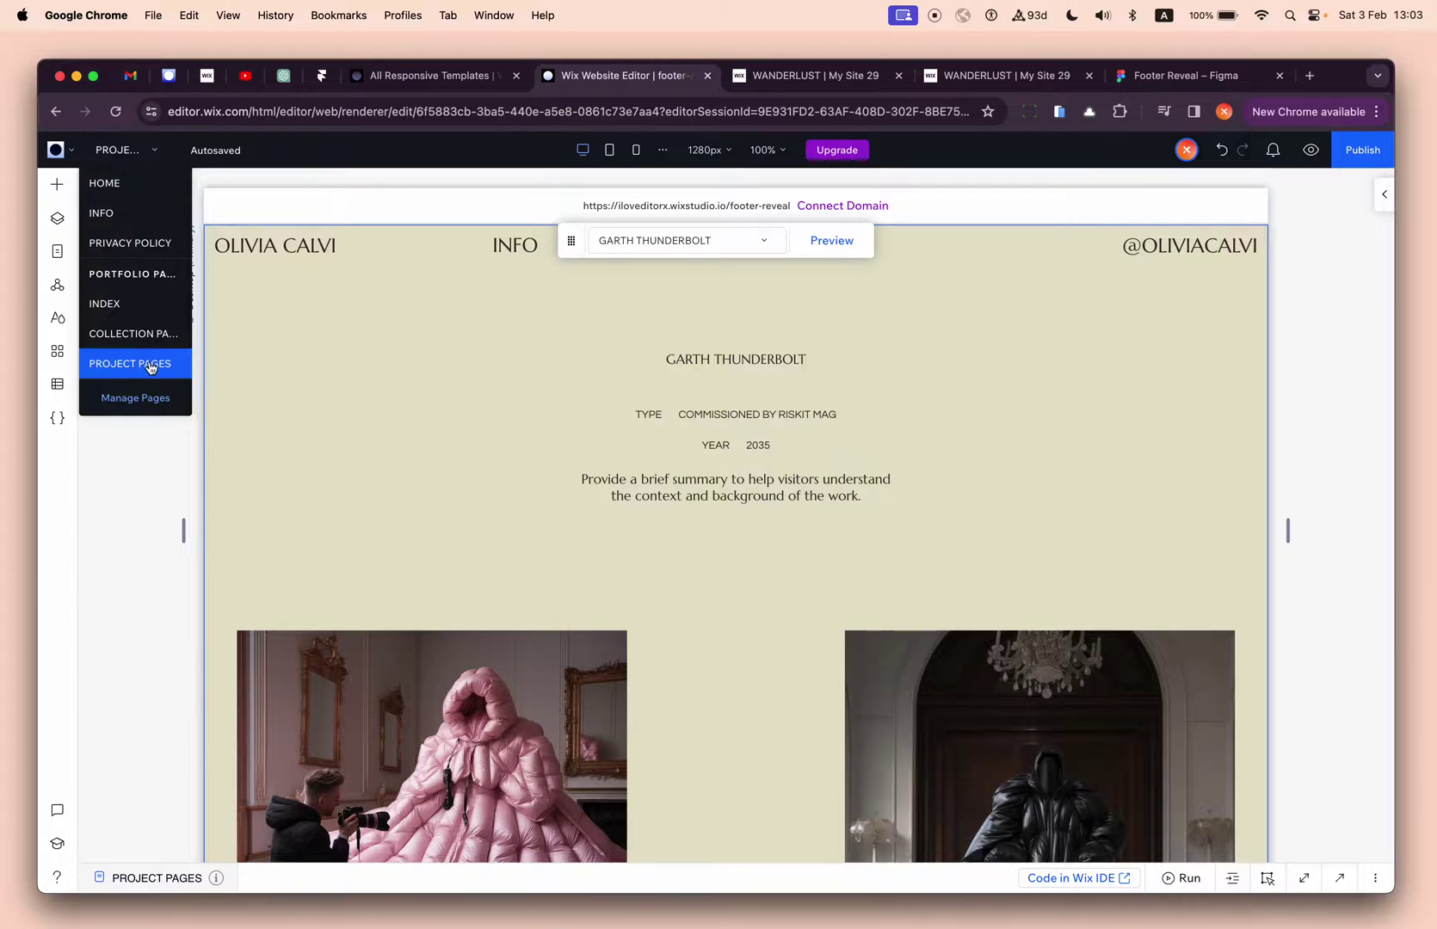
click(57, 256)
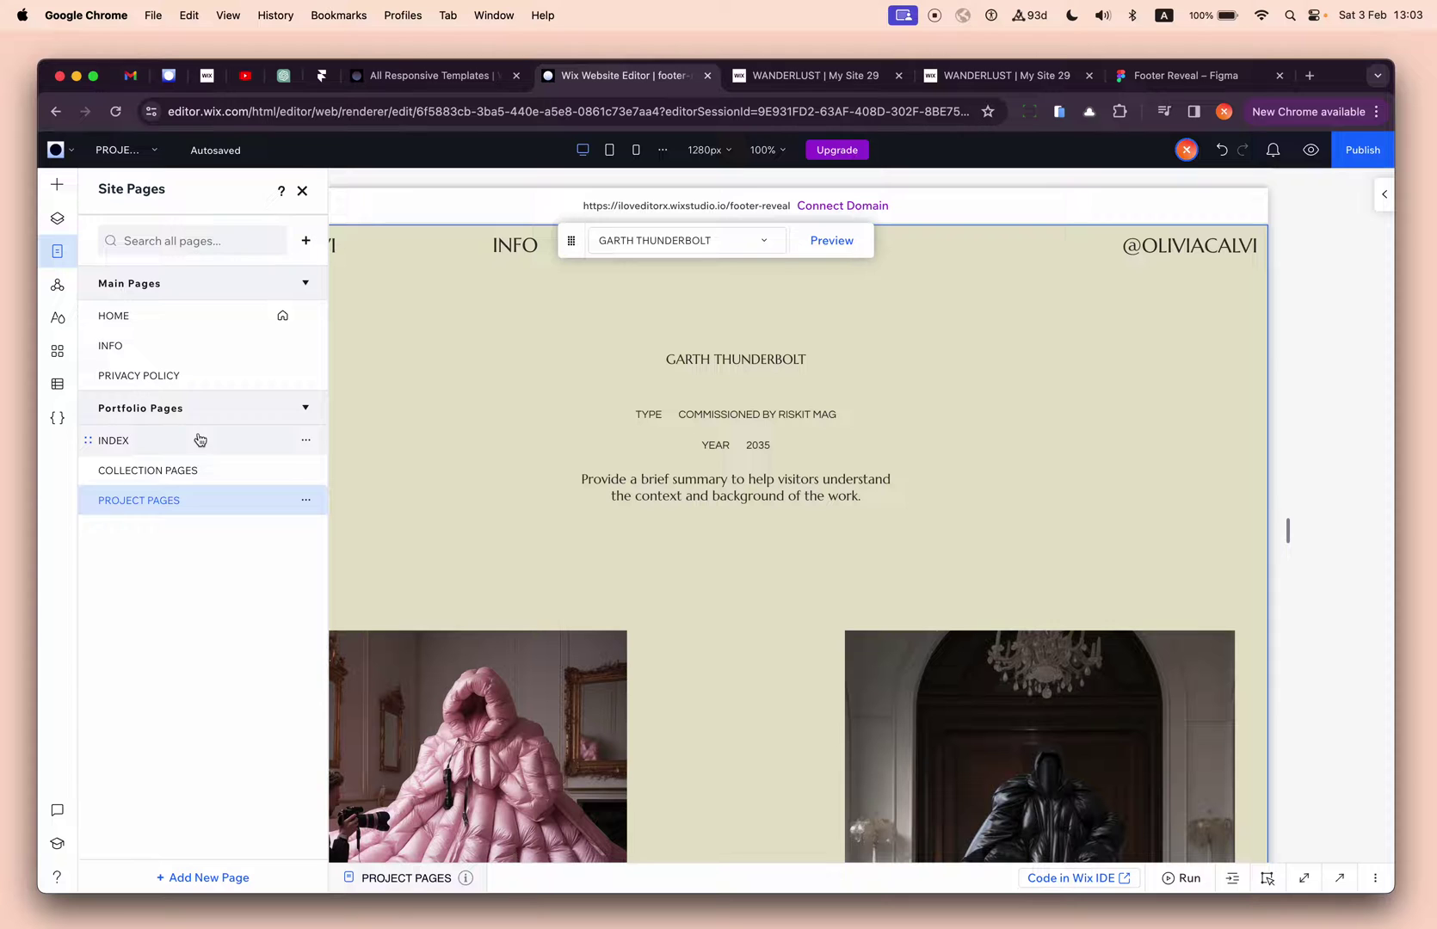
click(303, 193)
scroll(452, 548, down, 15)
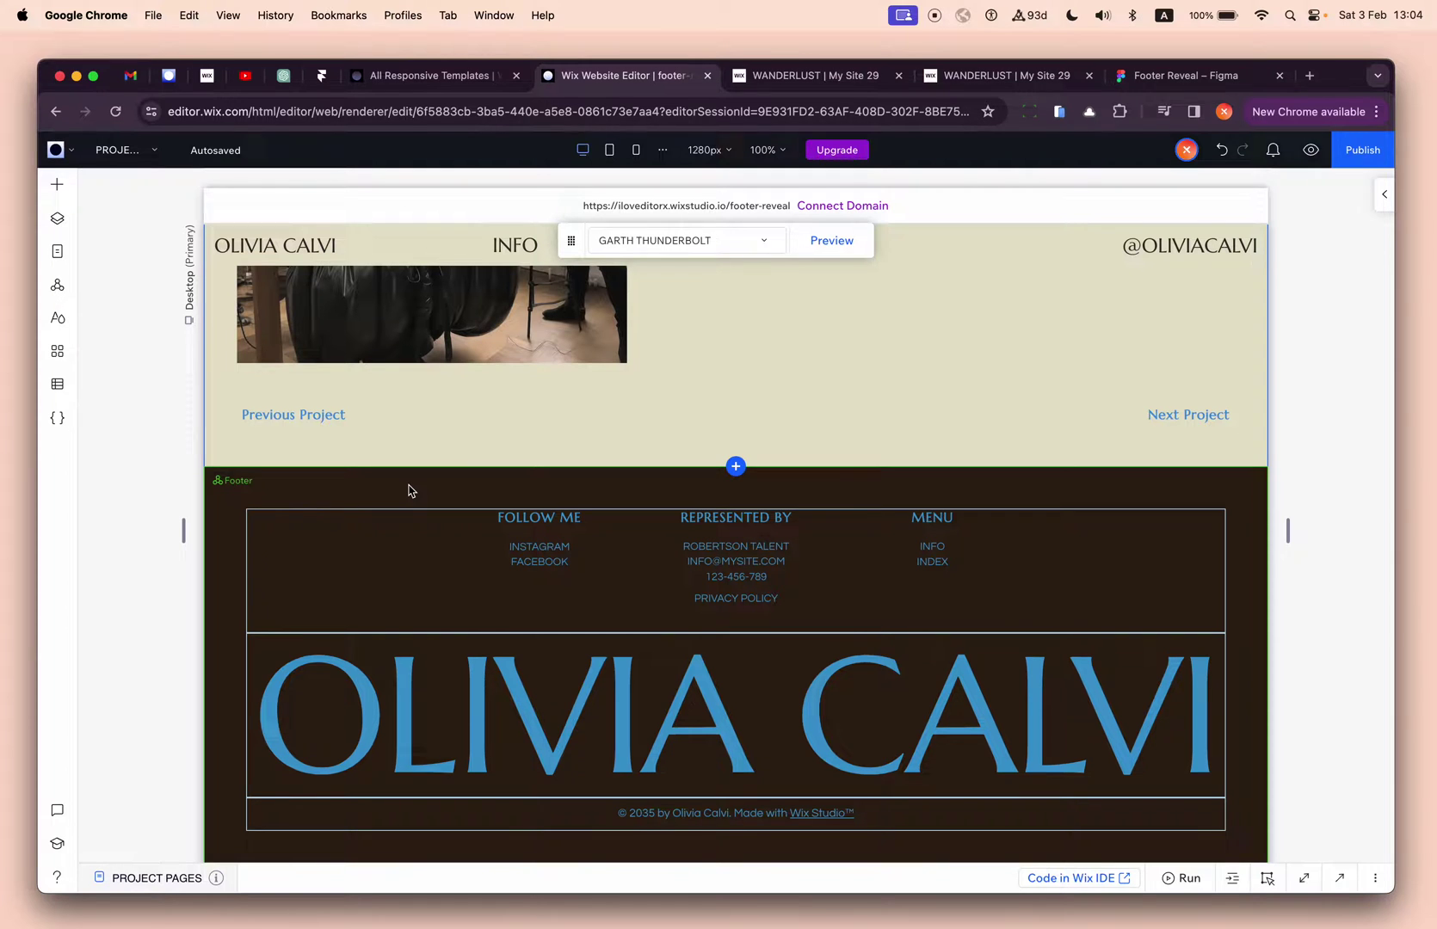
Step: Set the footer's Position type to Sticky, sticking to the bottom with 0% offset
click(409, 491)
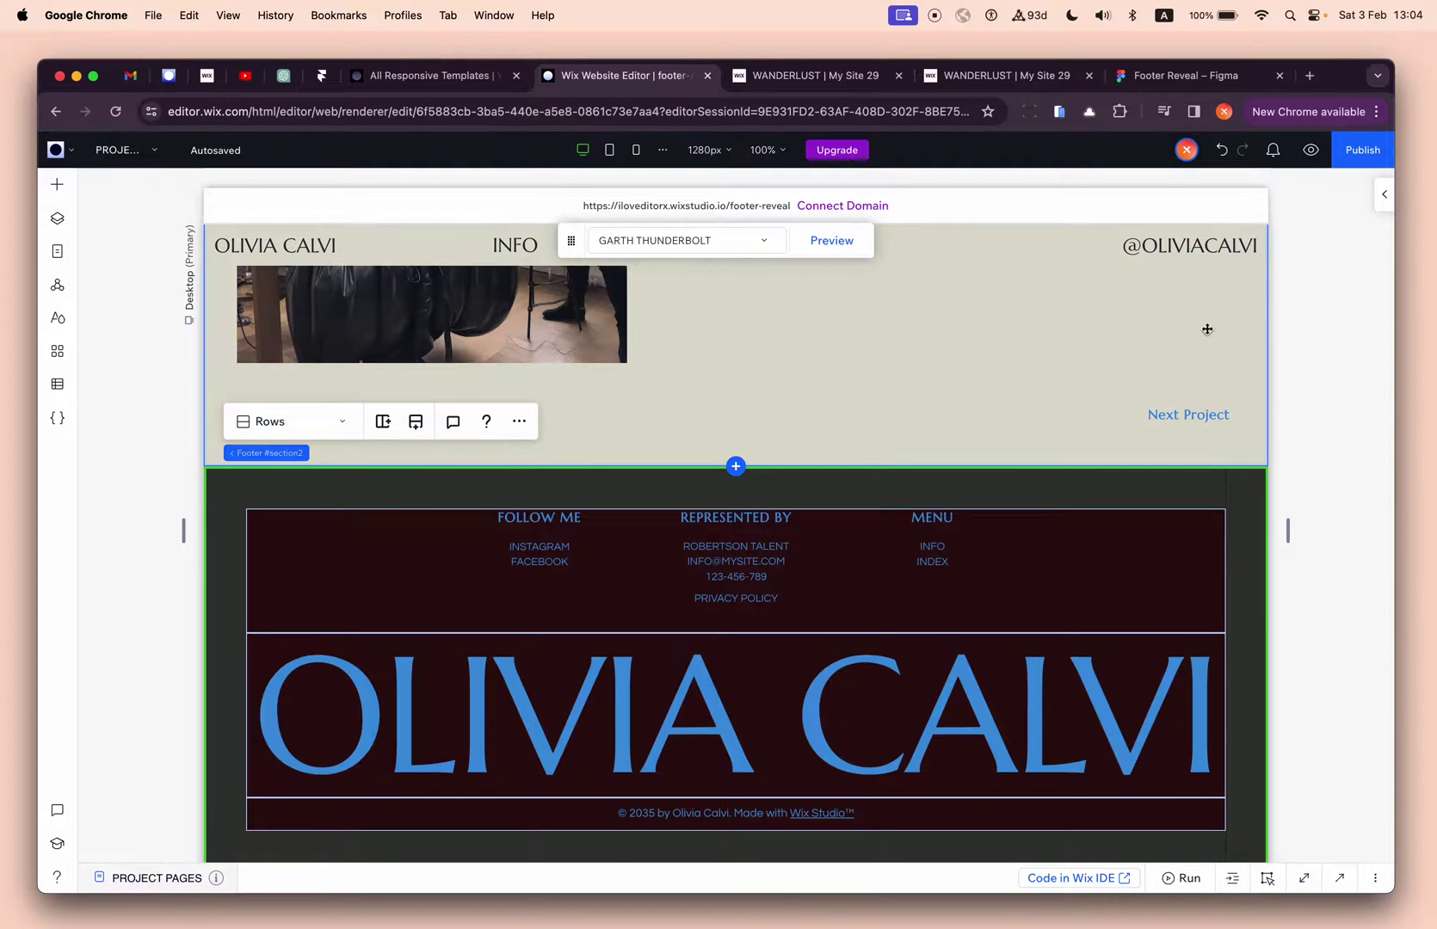
click(1384, 200)
scroll(1299, 606, down, 5)
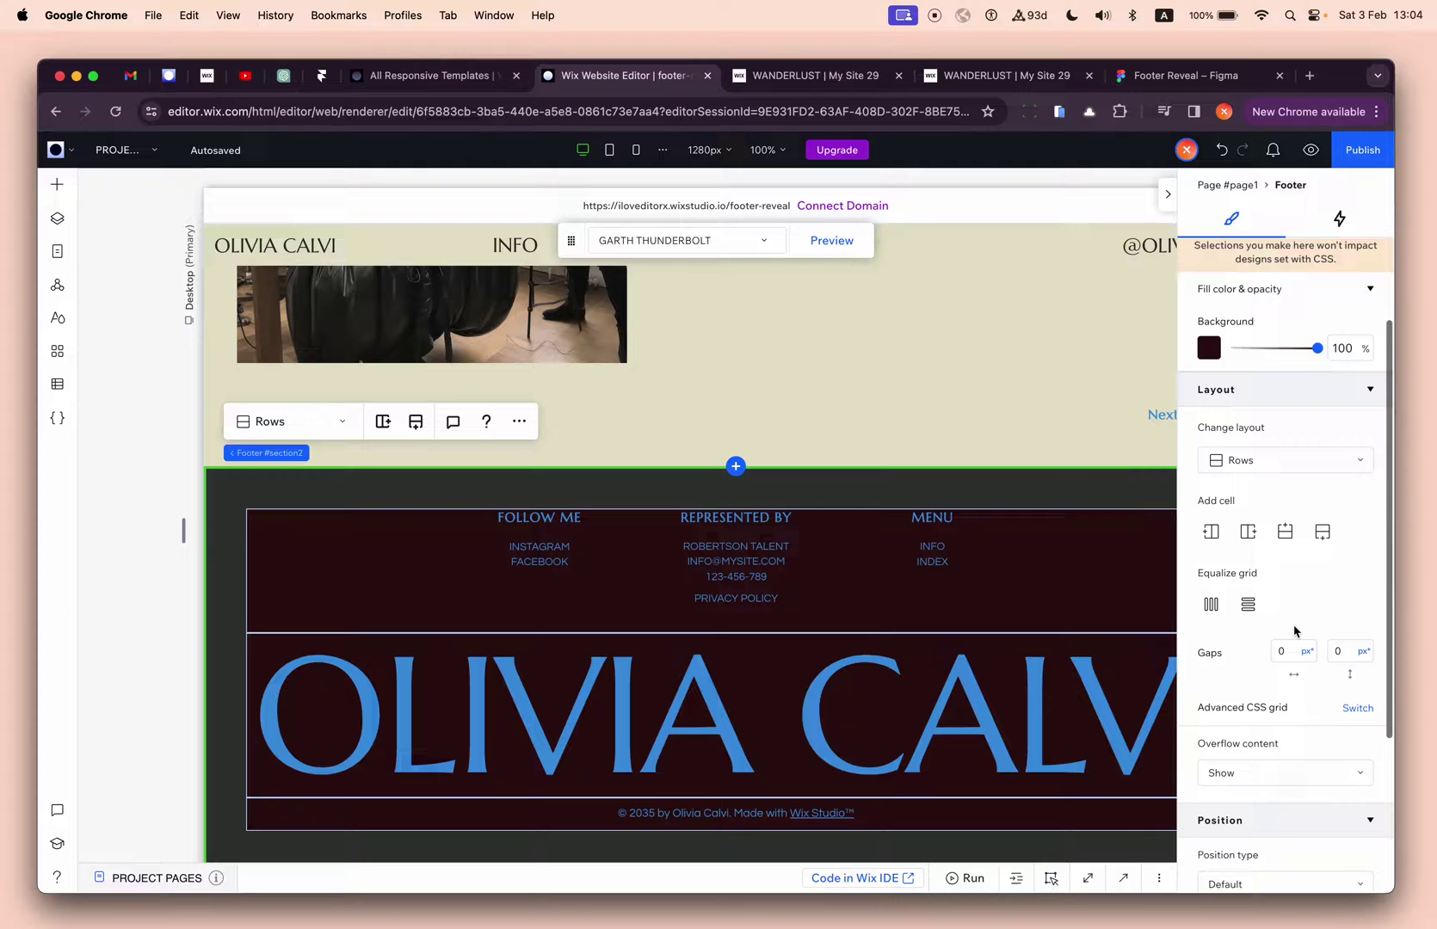
scroll(1295, 632, down, 2)
scroll(1291, 641, down, 2)
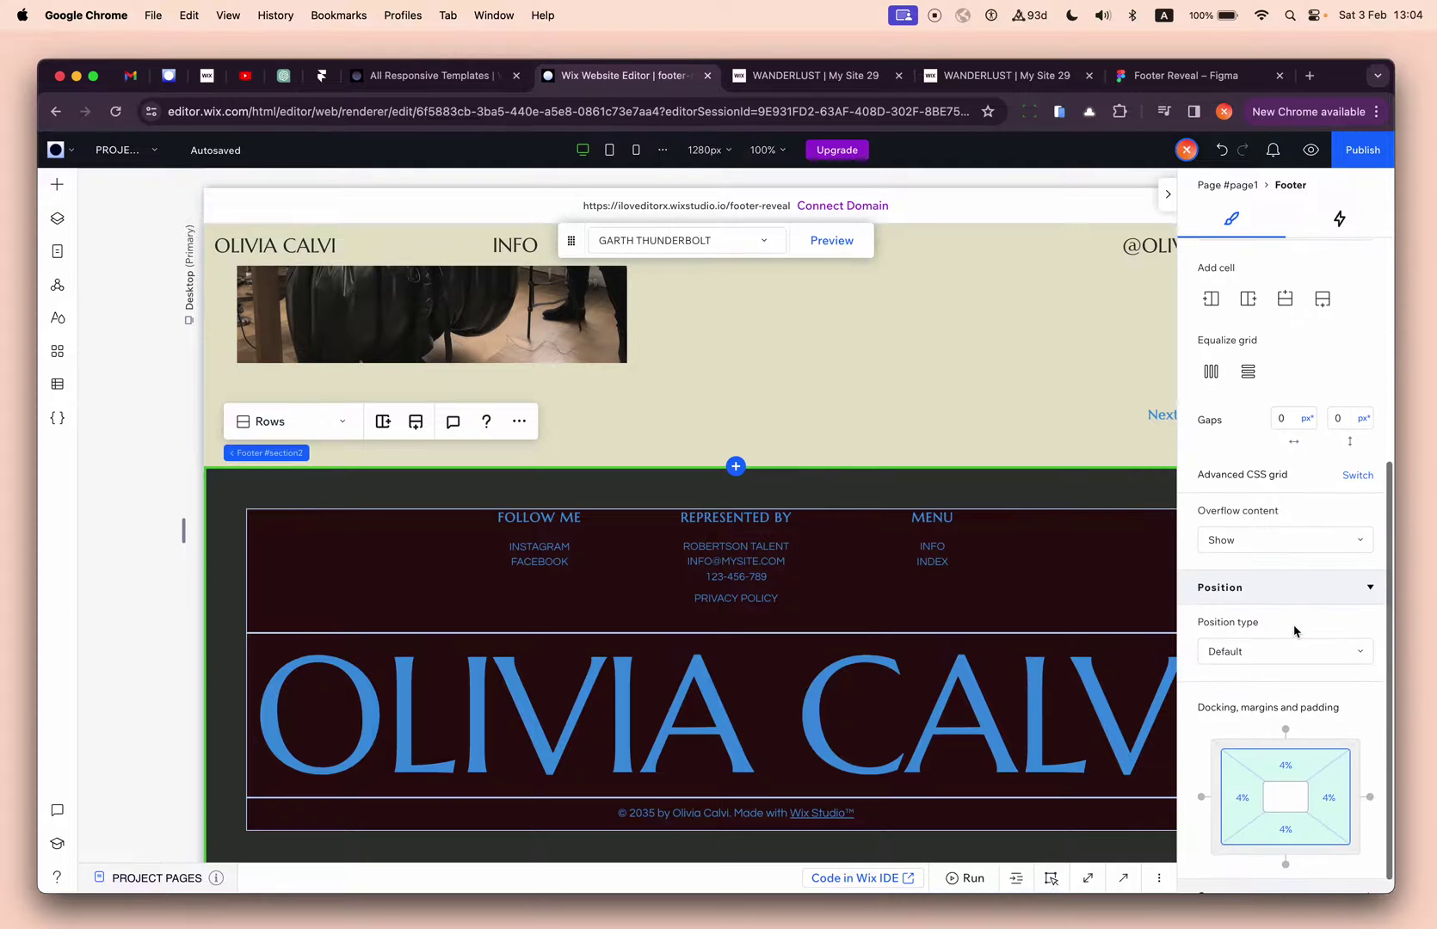
click(1289, 649)
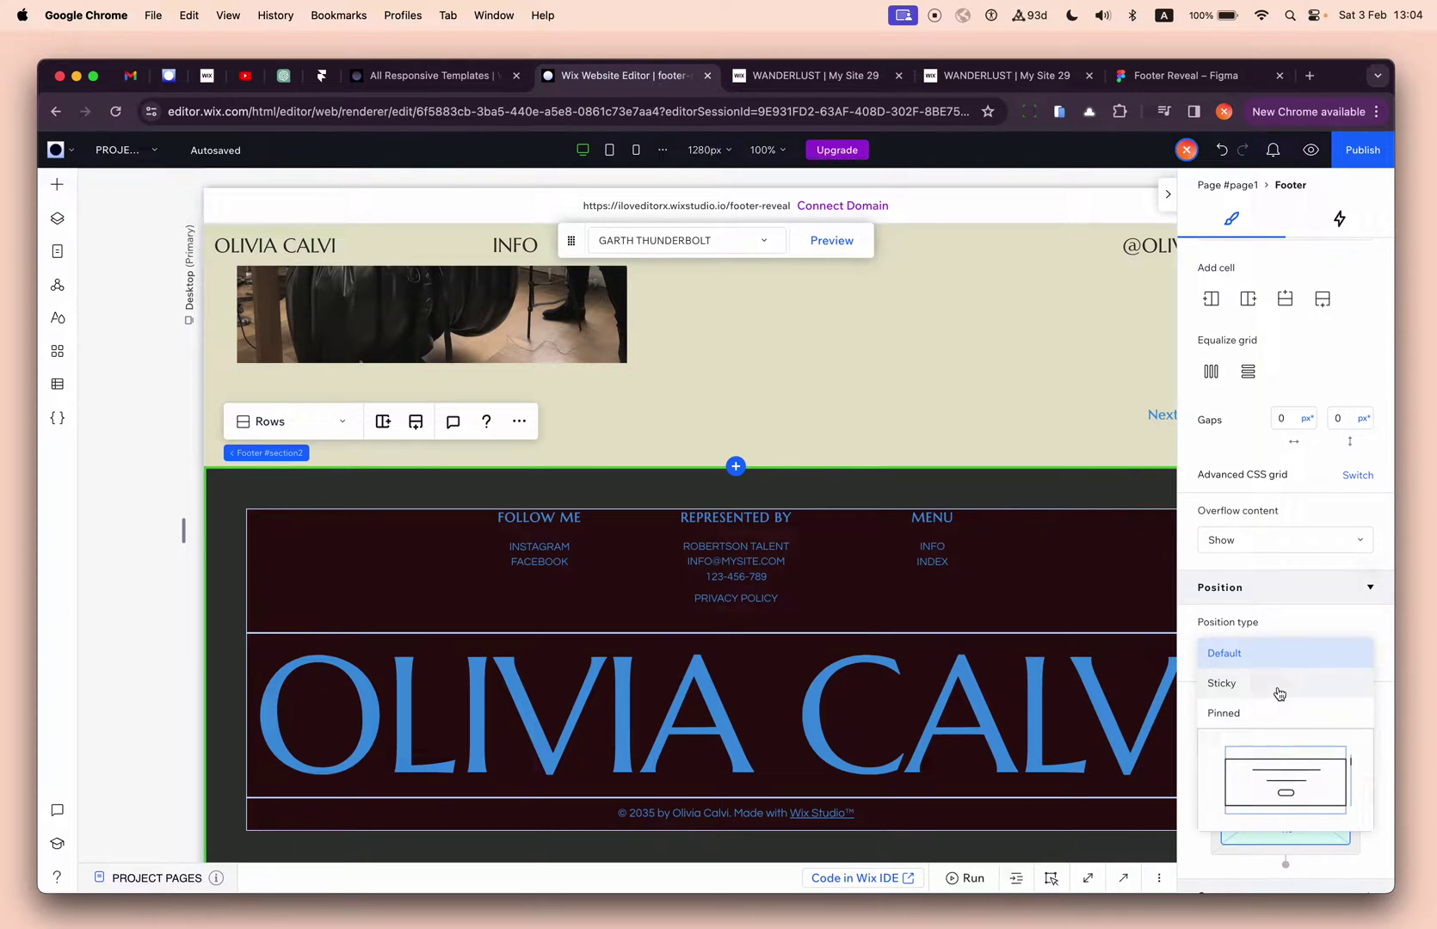
click(1279, 688)
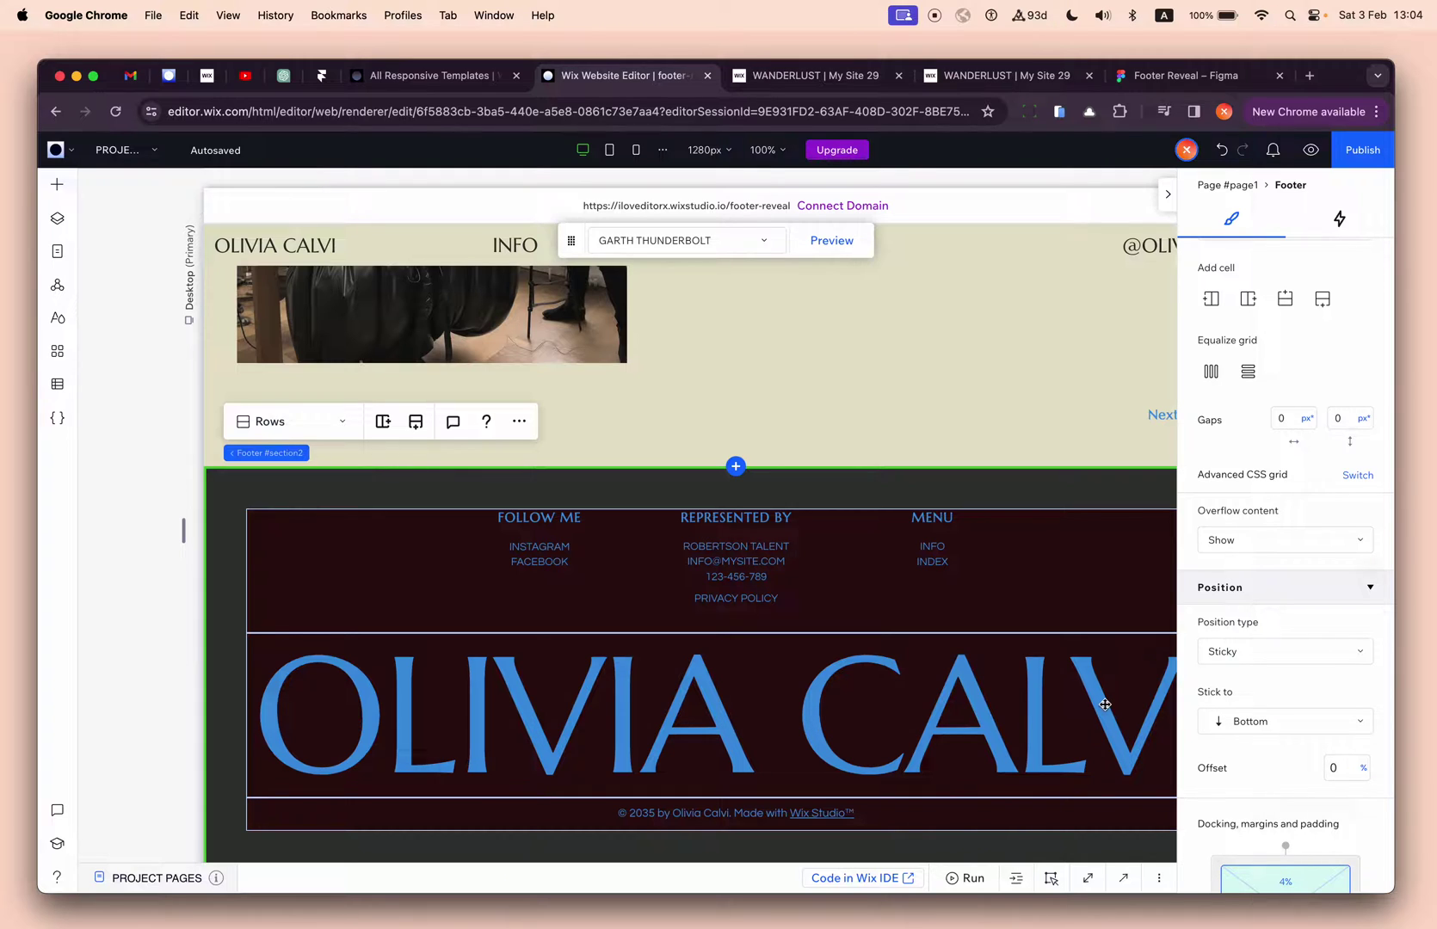
click(1356, 160)
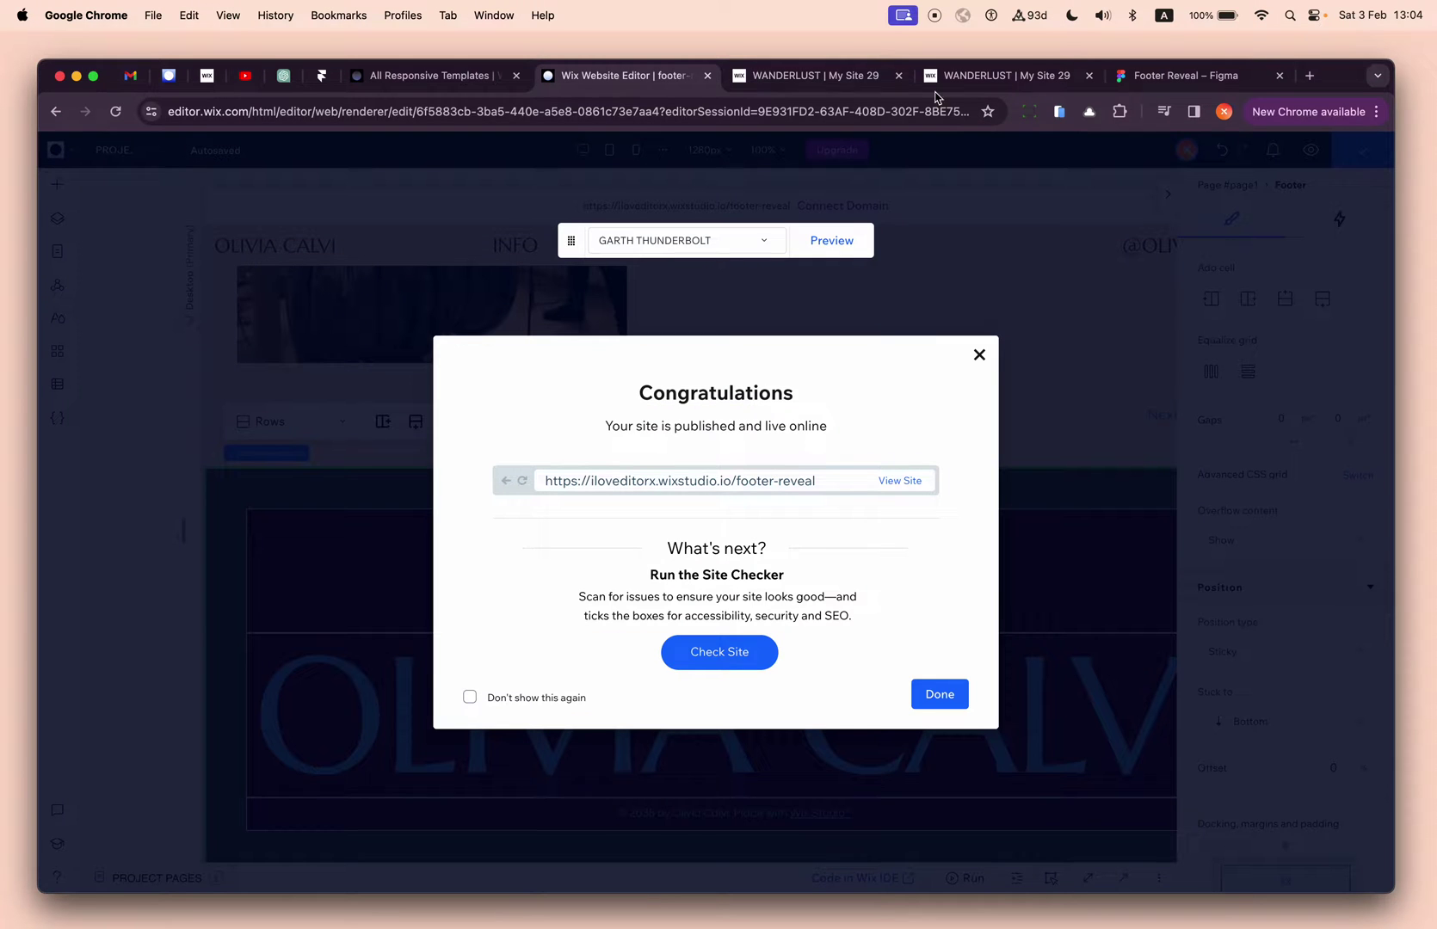
click(819, 79)
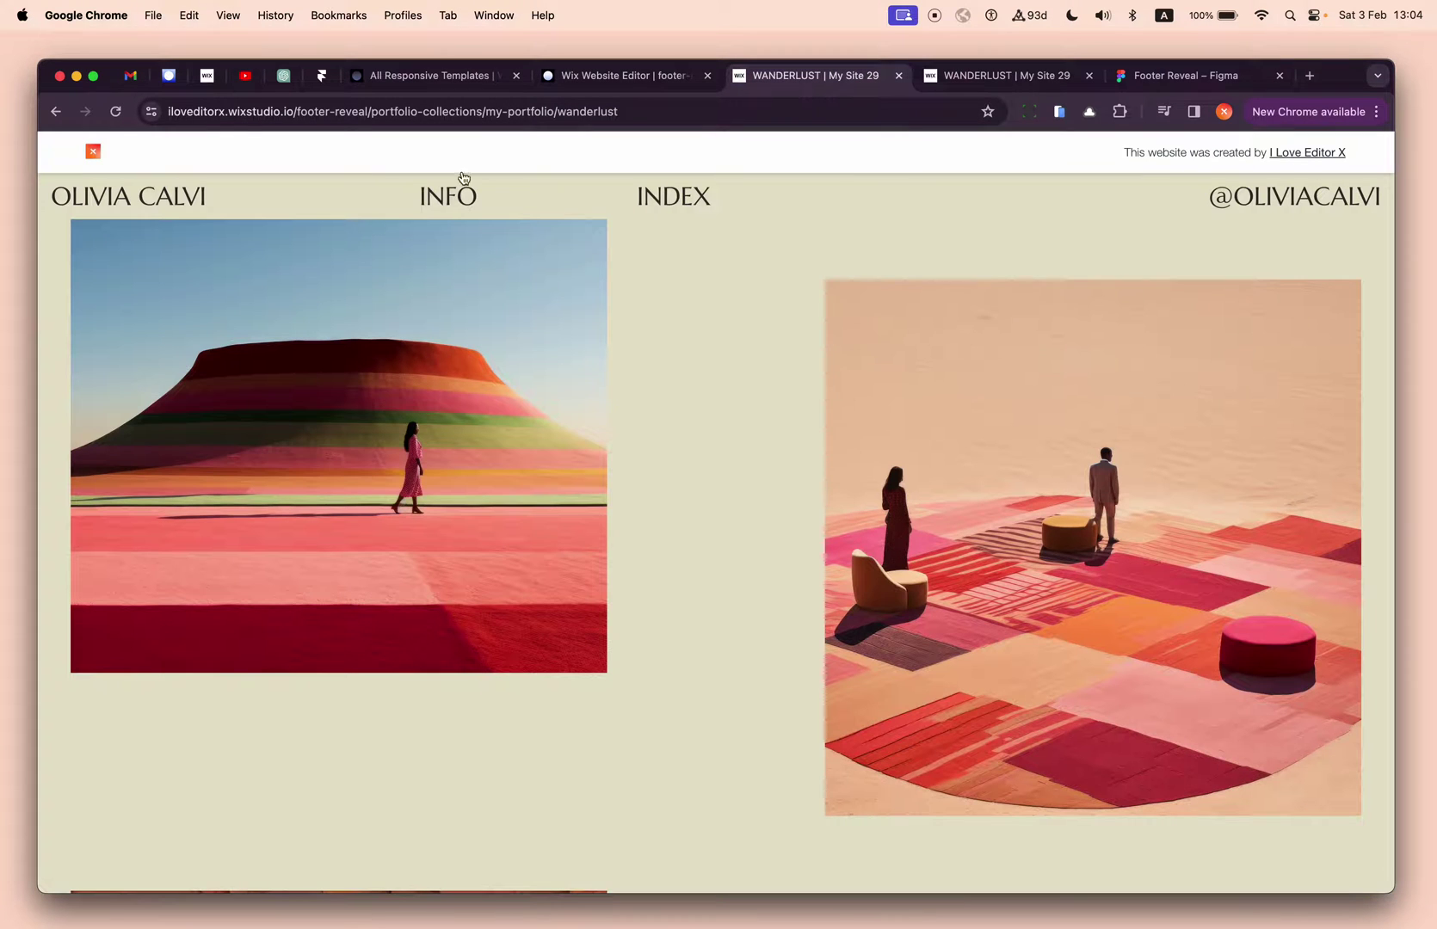
click(116, 113)
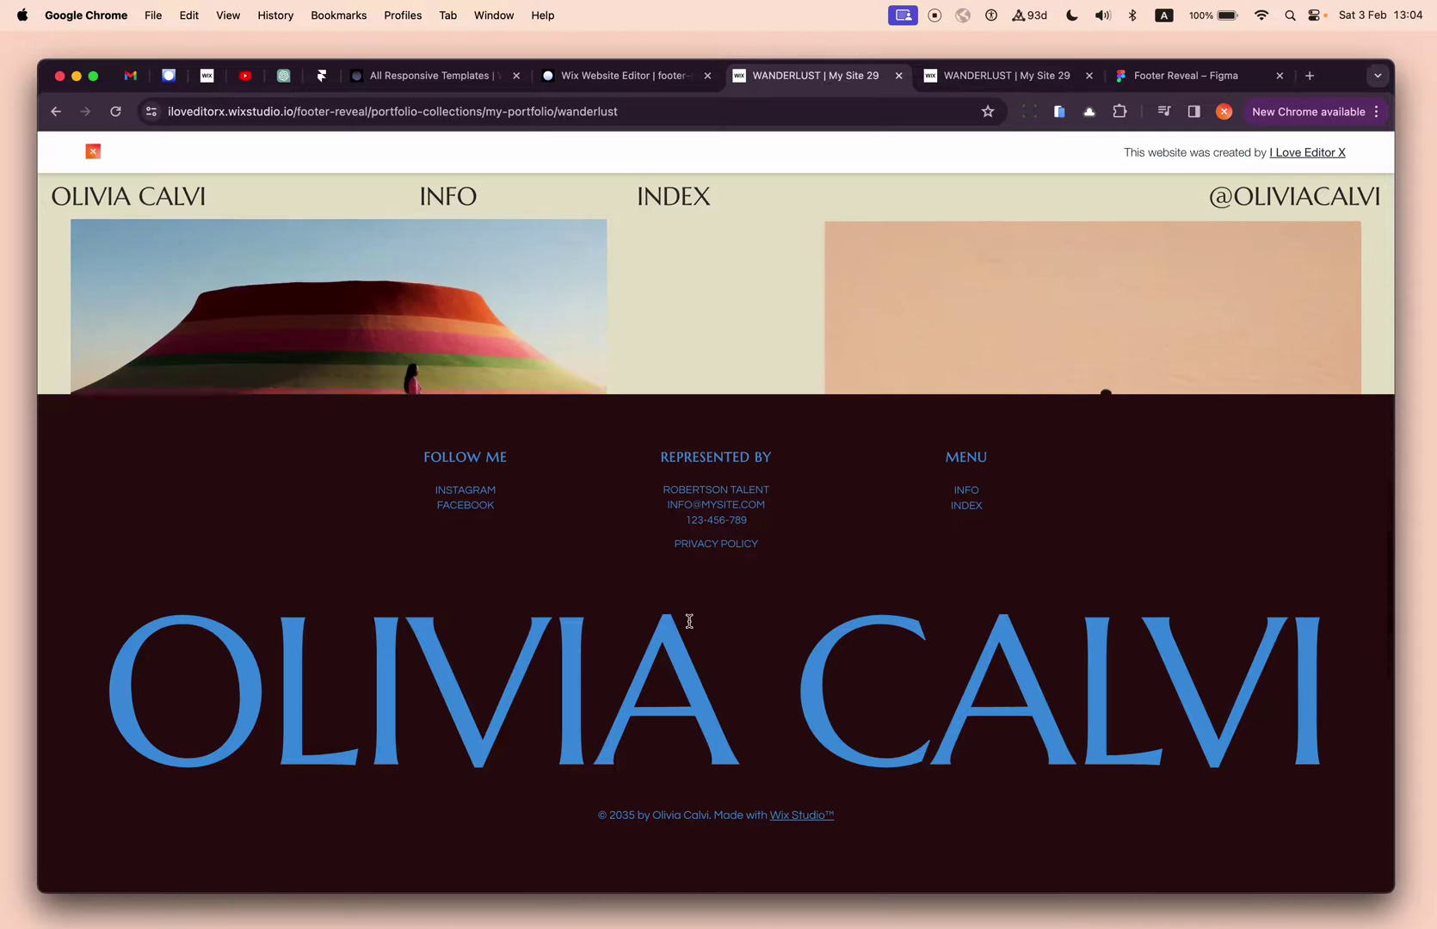
scroll(690, 622, up, 5)
scroll(689, 621, down, 5)
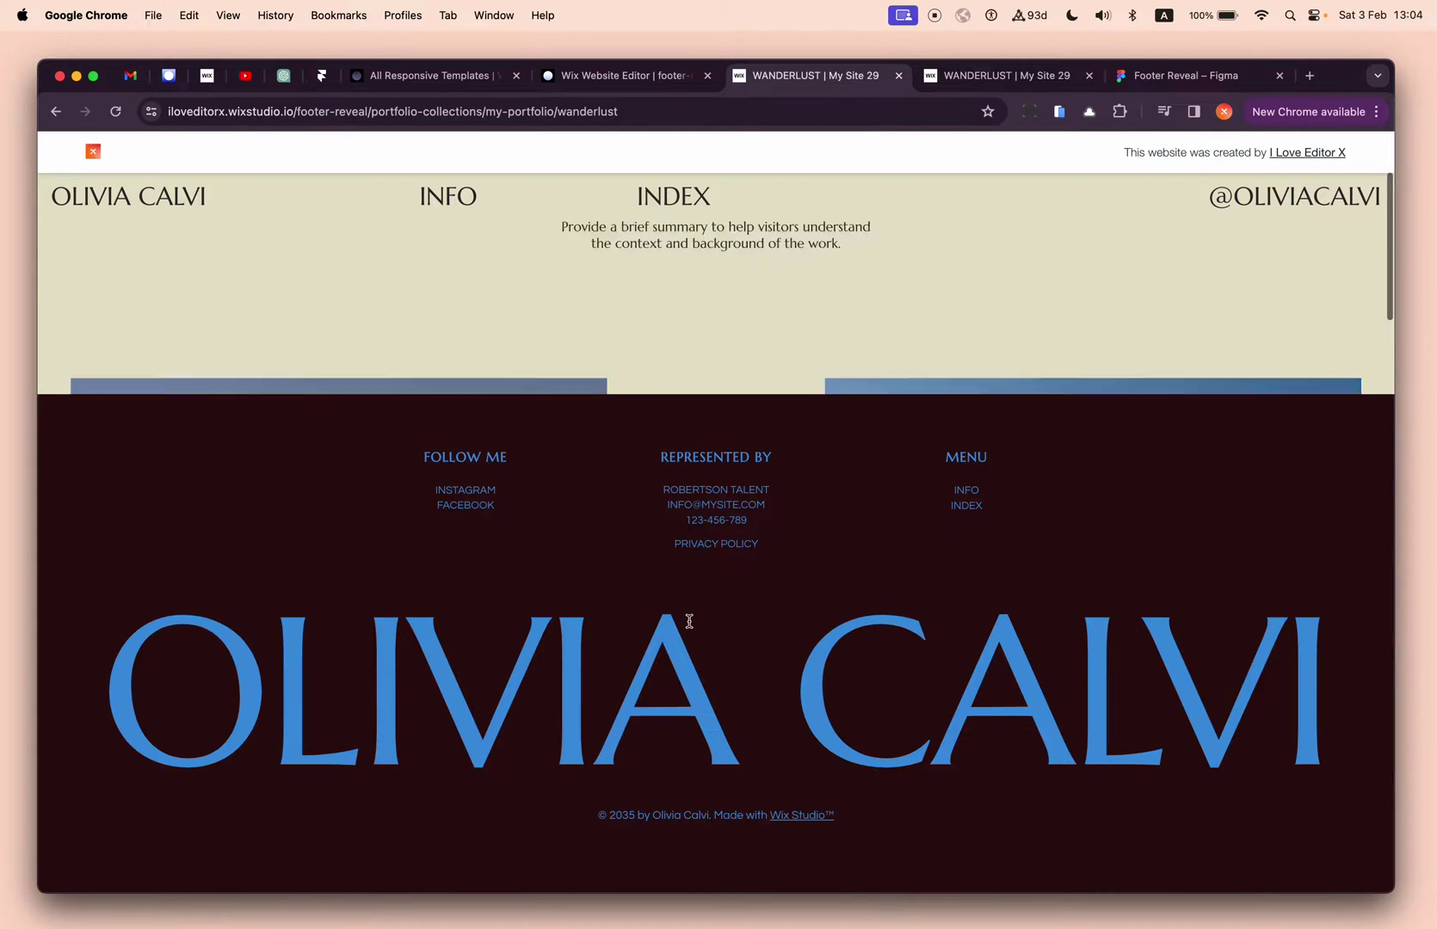
scroll(689, 621, down, 5)
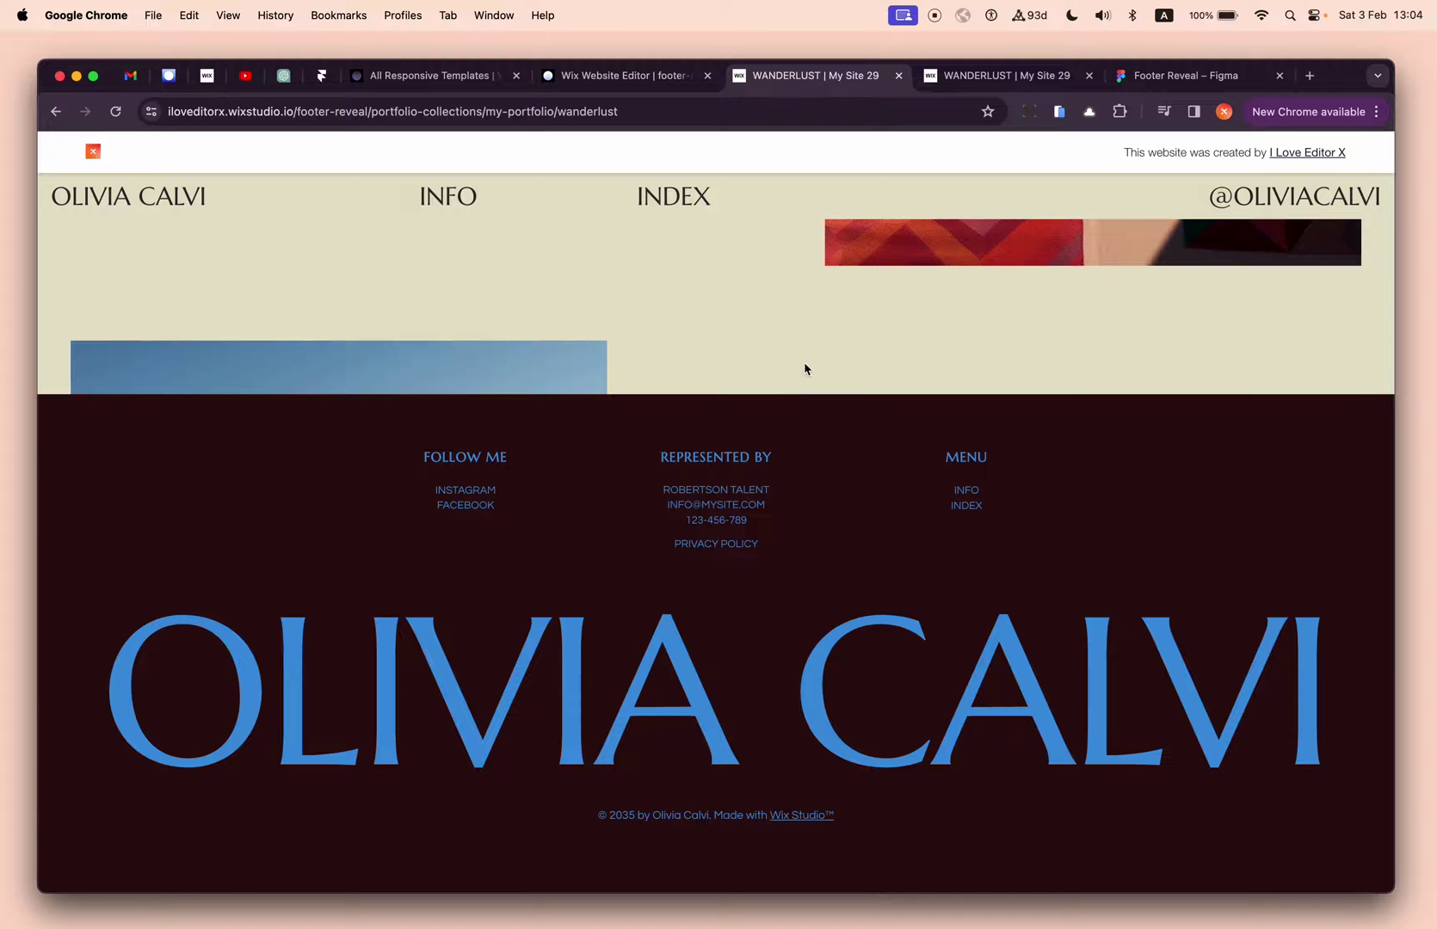
scroll(711, 607, down, 5)
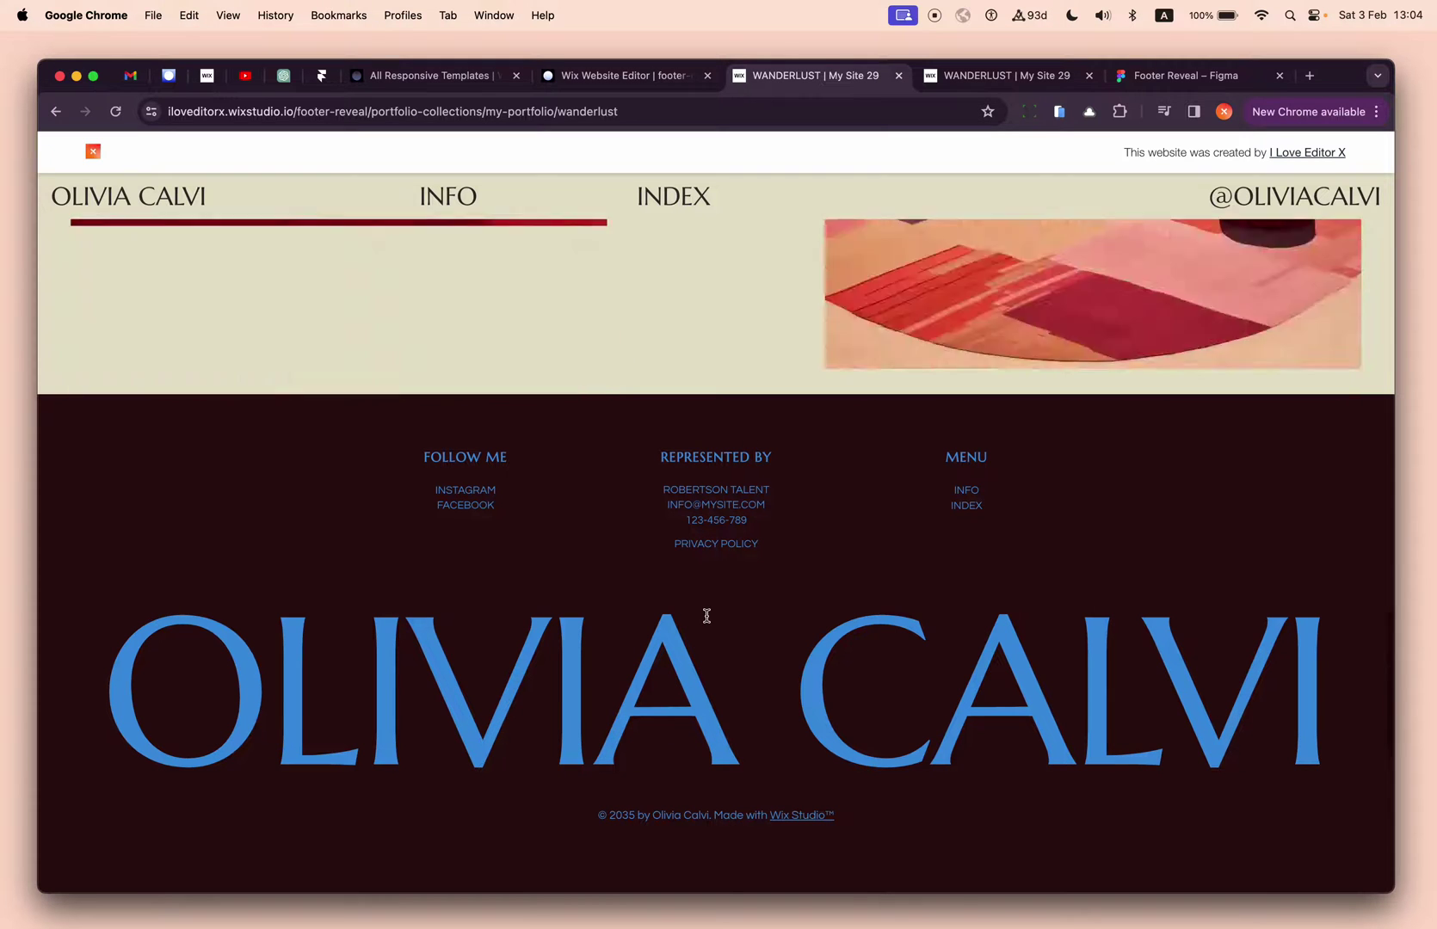
scroll(707, 616, up, 5)
scroll(706, 616, up, 3)
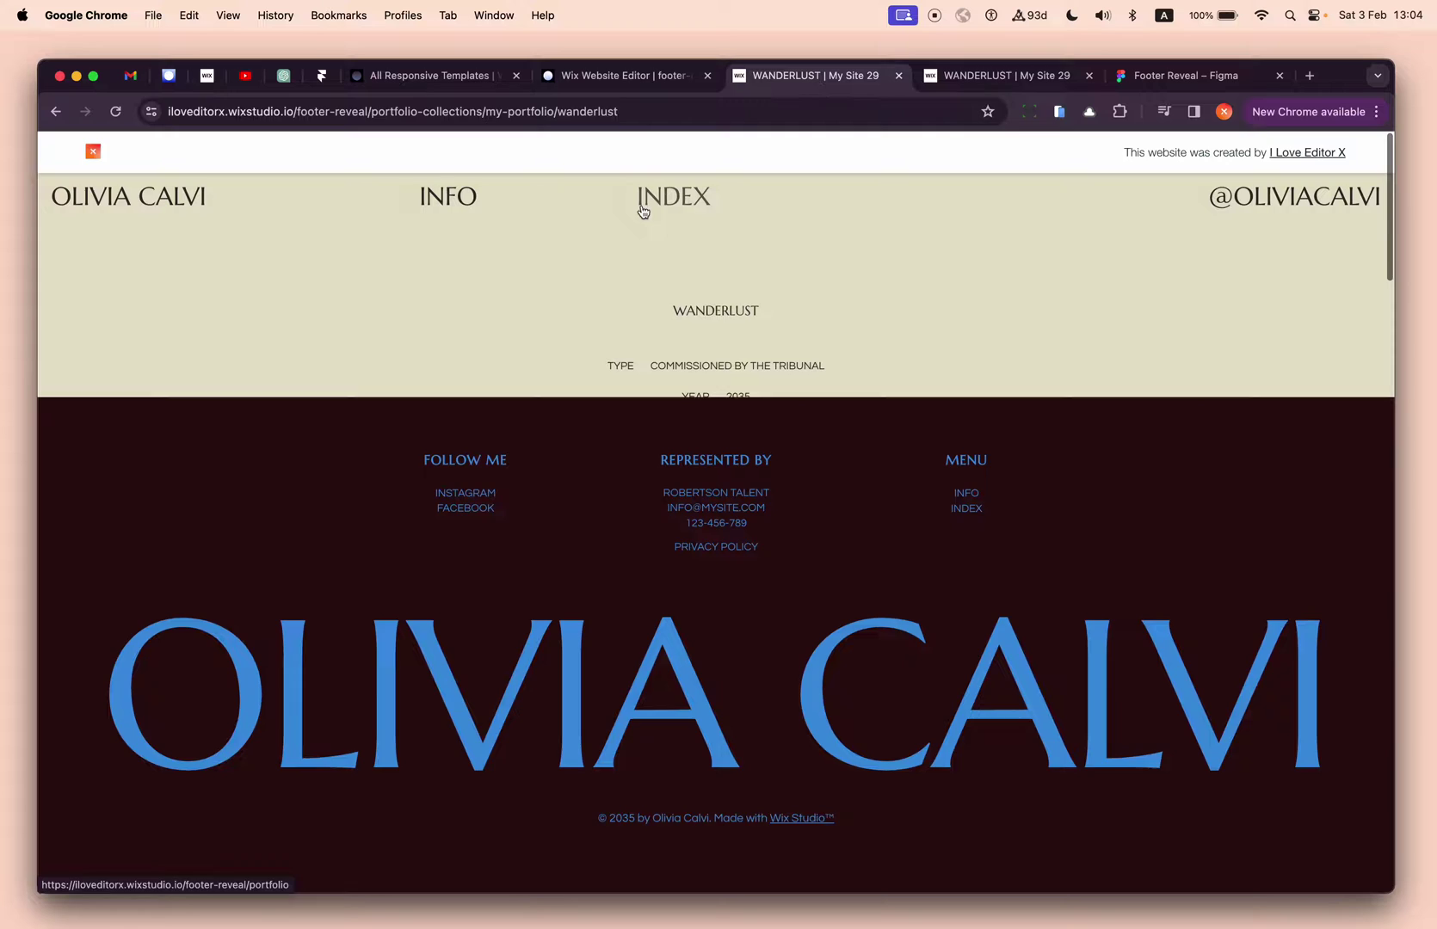
Step: Return to the editor, dismiss the publish dialog and toggle the Code panel
click(635, 77)
key(Escape)
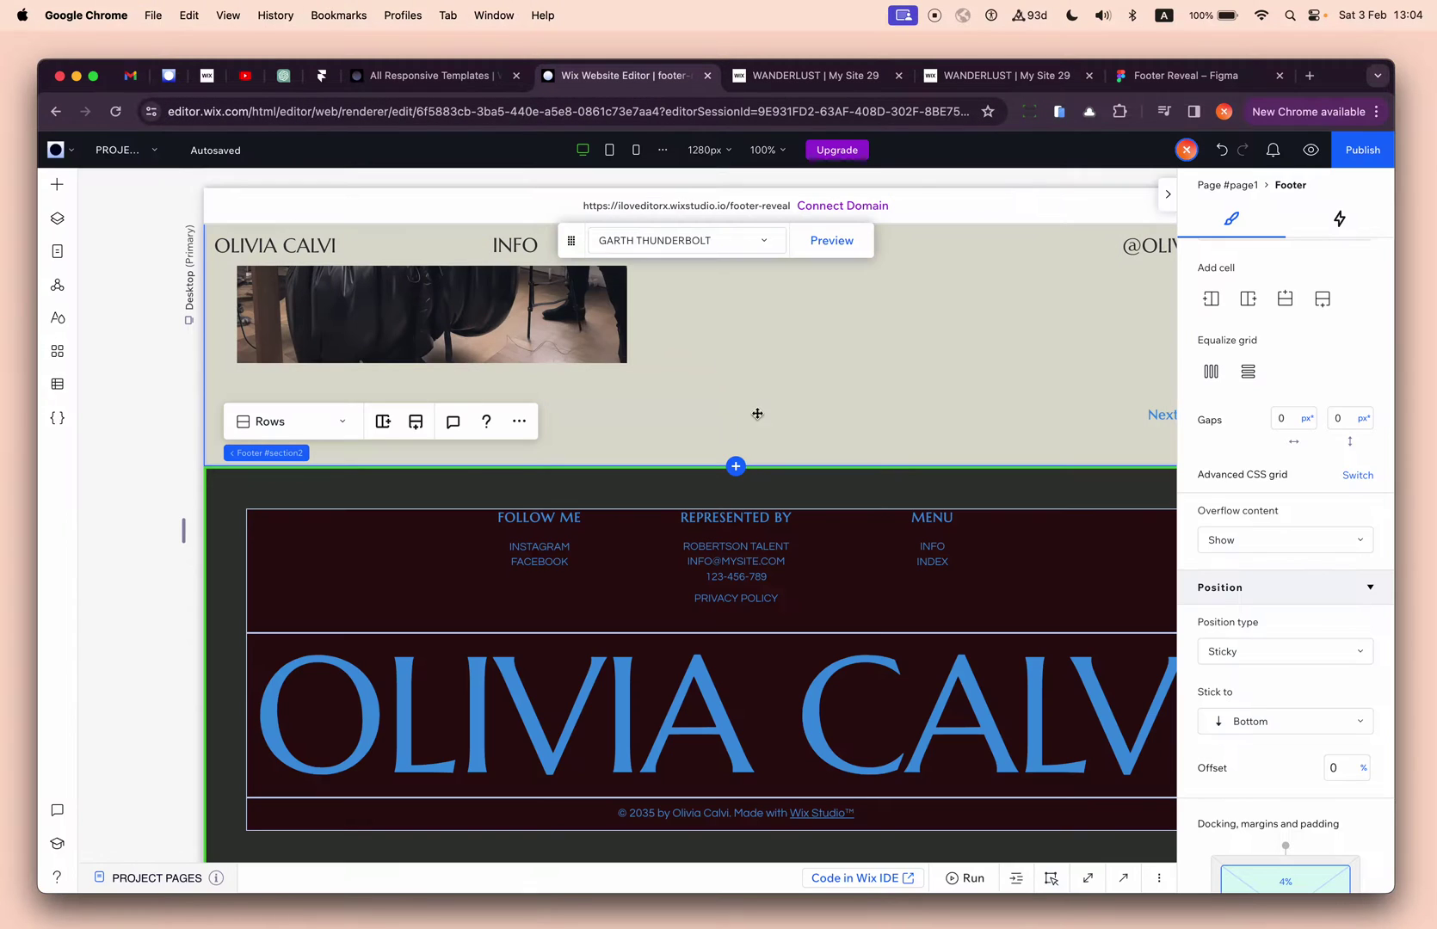
click(1124, 879)
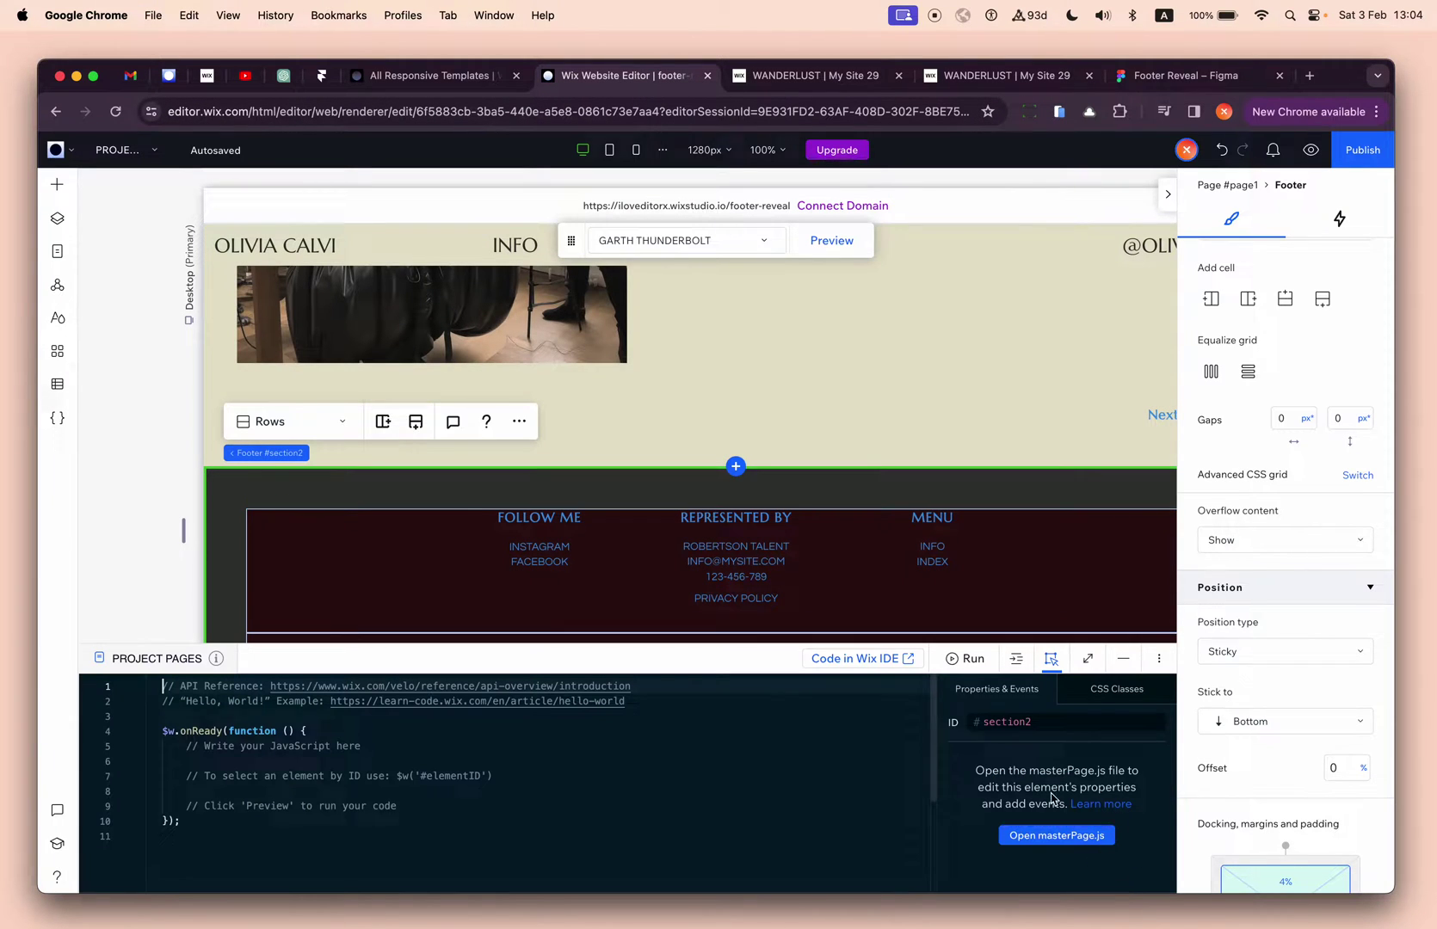
click(1116, 663)
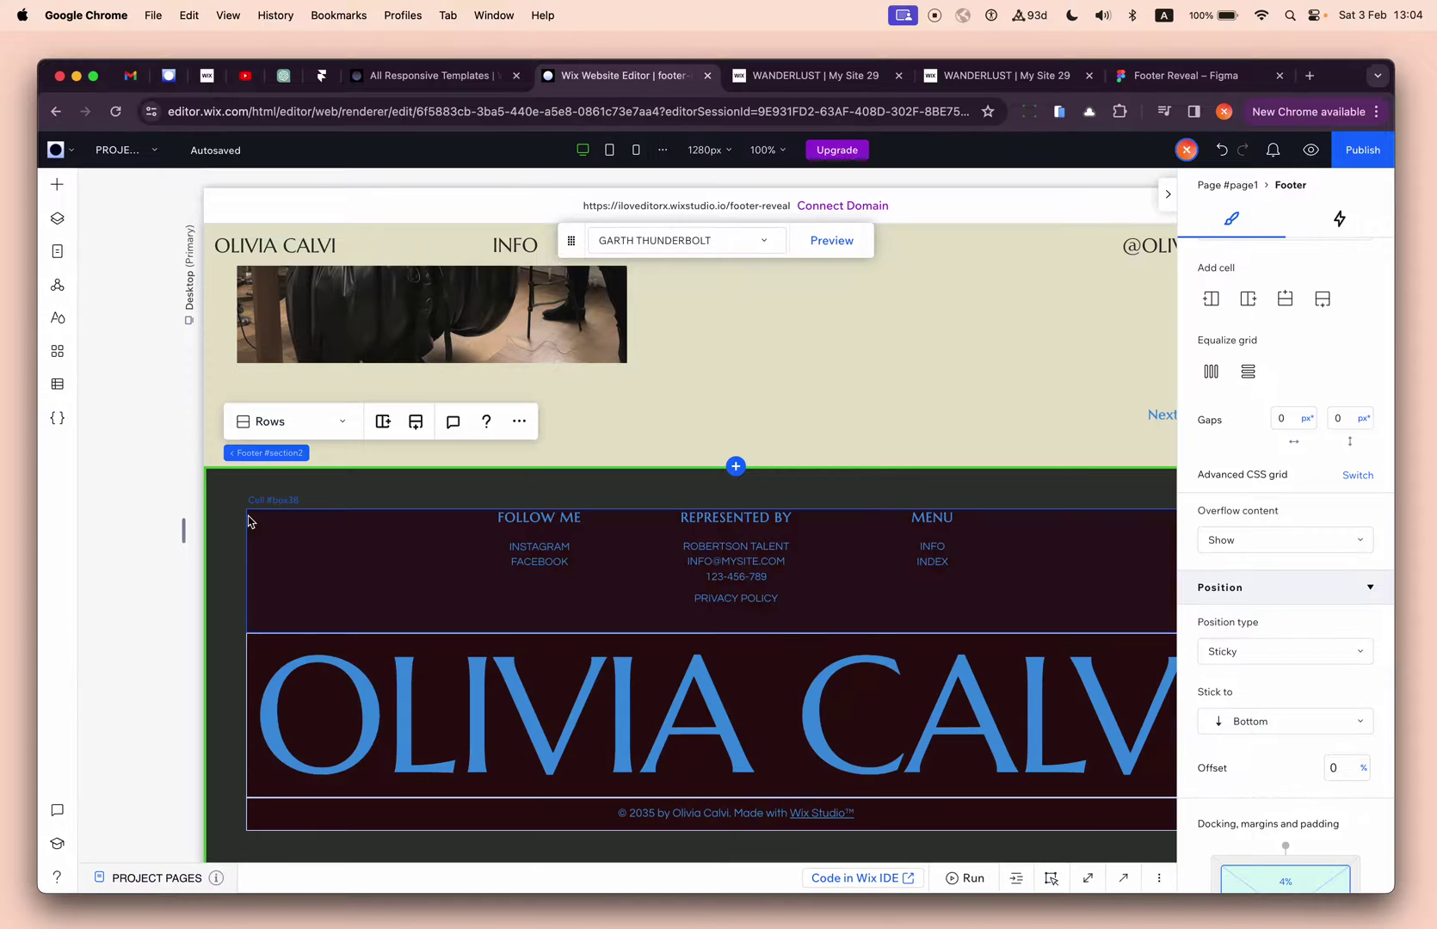
Step: Open global.css at line 1, then check the live site's gallery scrolling over the footer
click(57, 418)
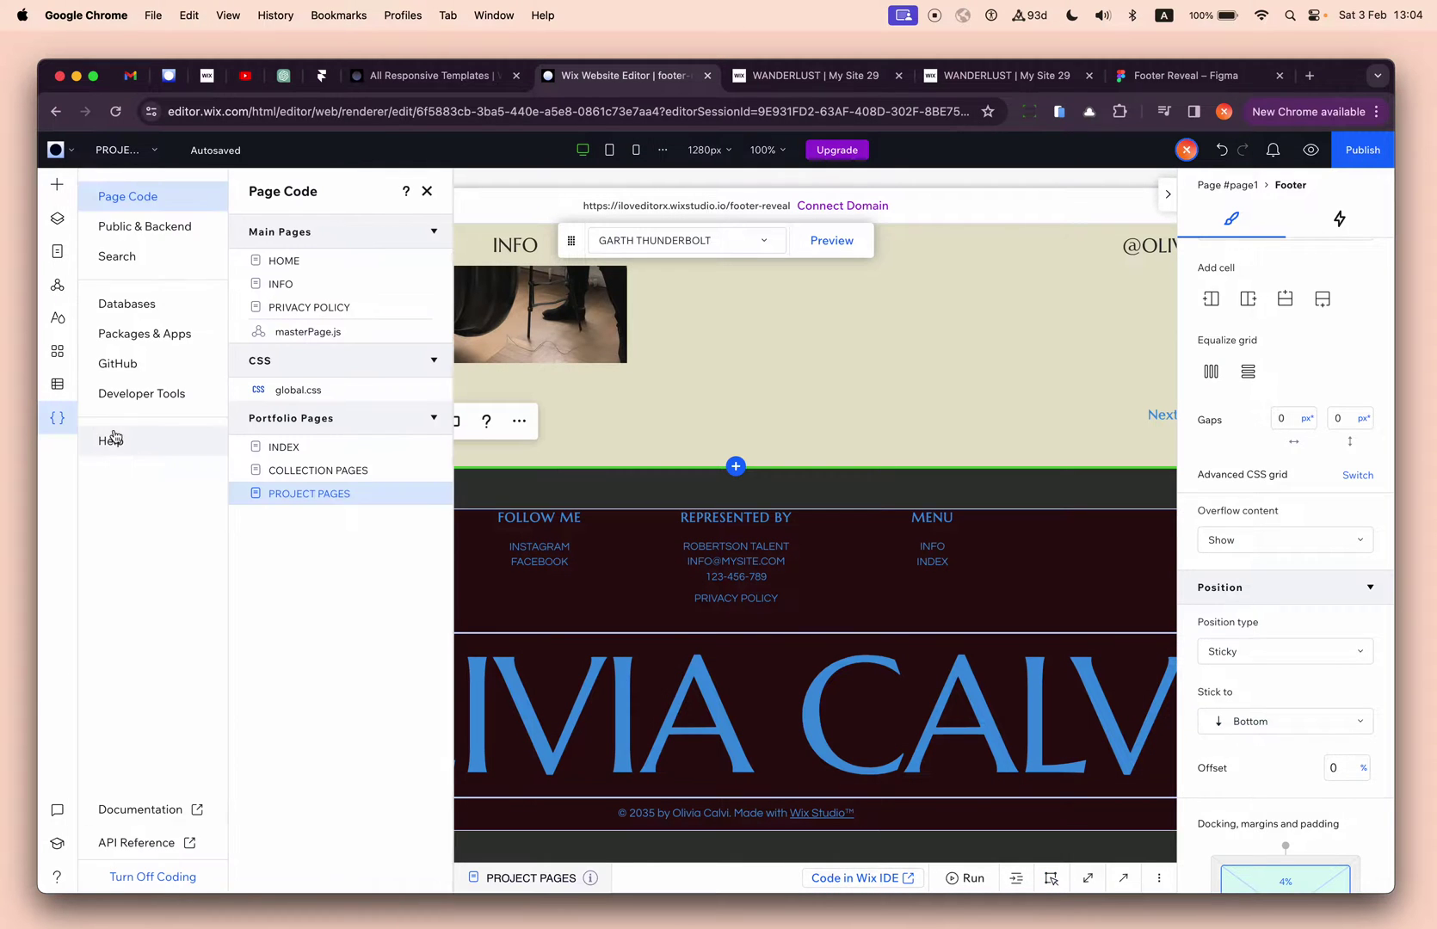
click(305, 397)
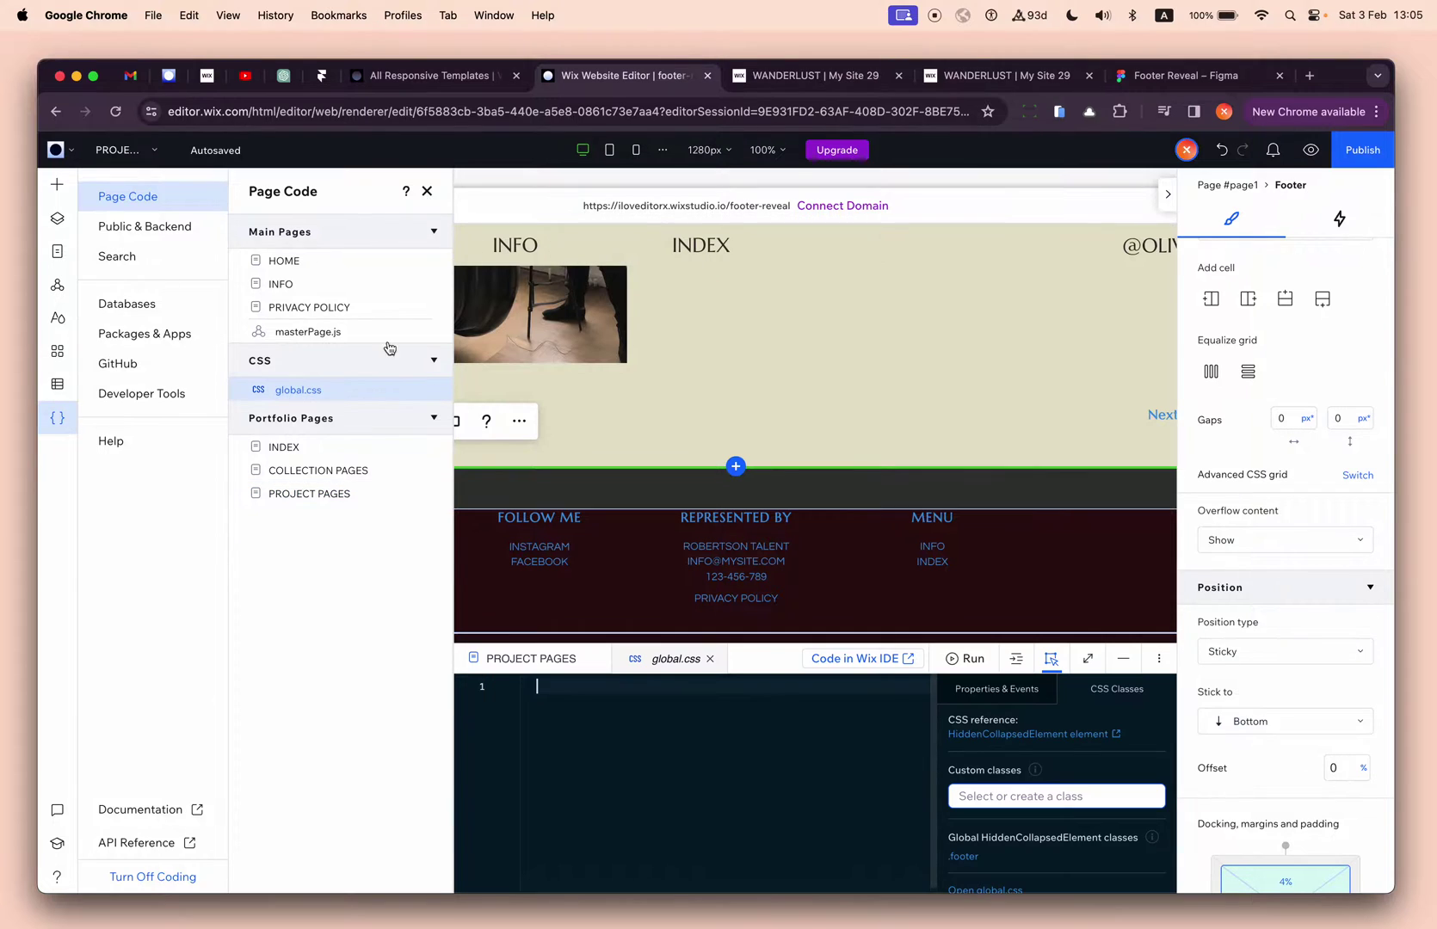
click(267, 691)
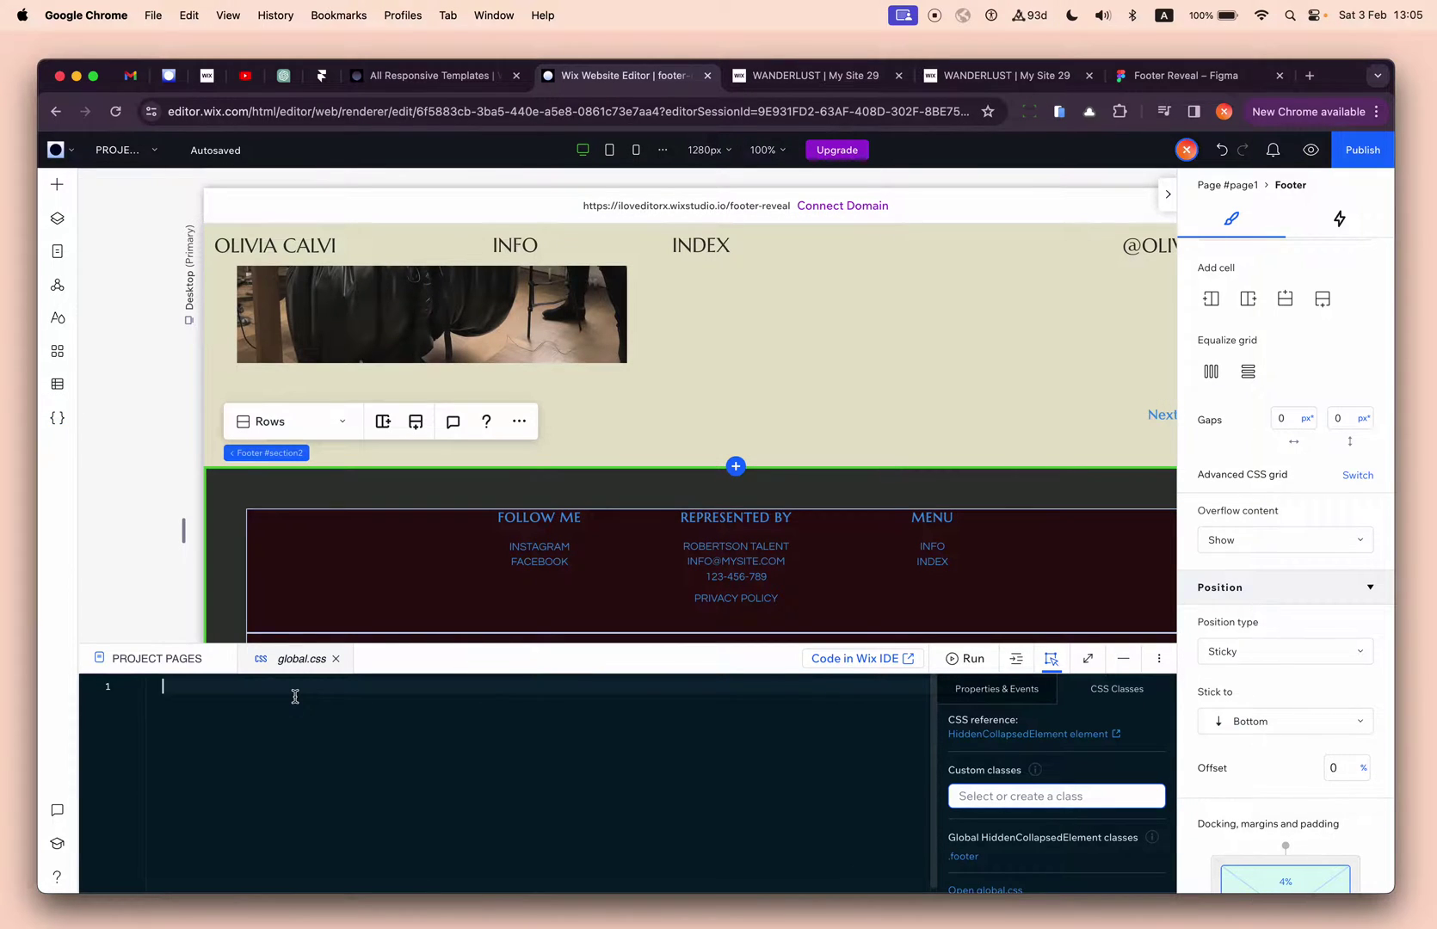
click(799, 82)
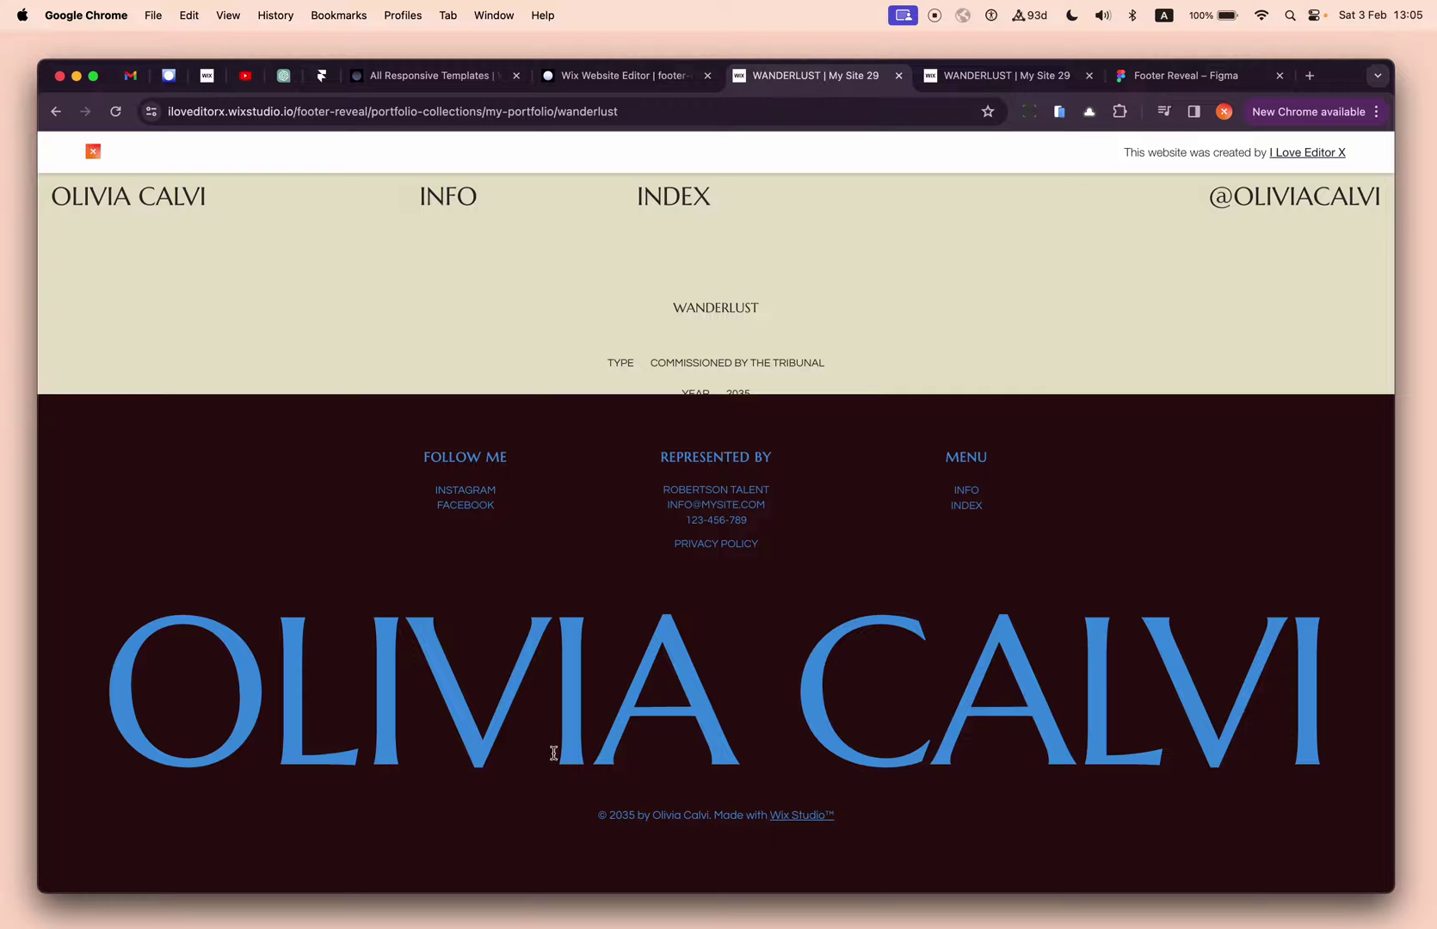
scroll(472, 289, down, 5)
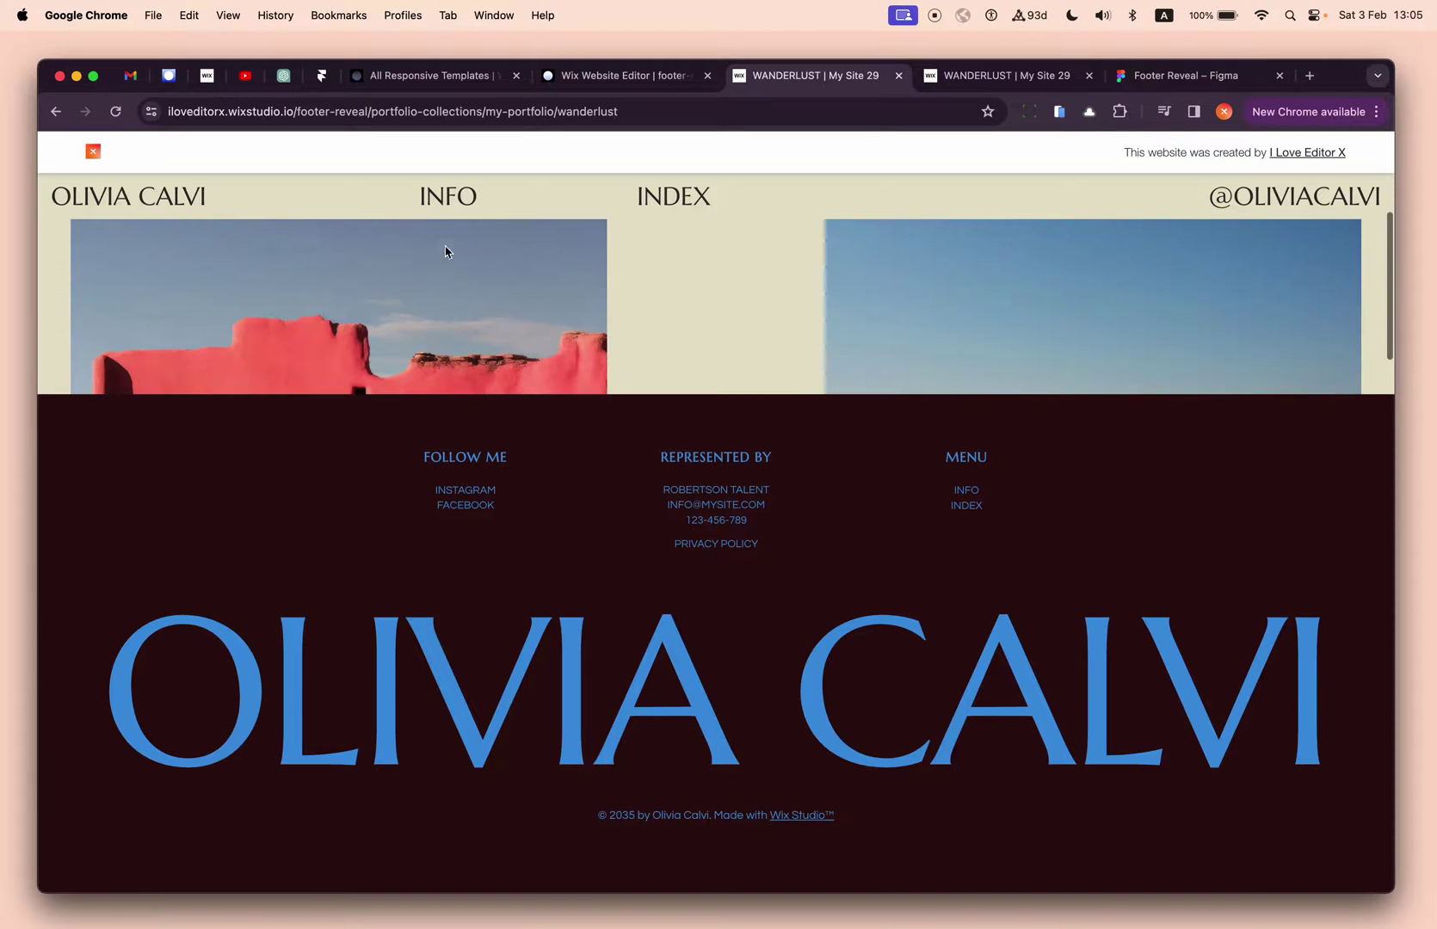
Step: Write a .section { z-index: 52; } rule in global.css and select the declaration
click(633, 79)
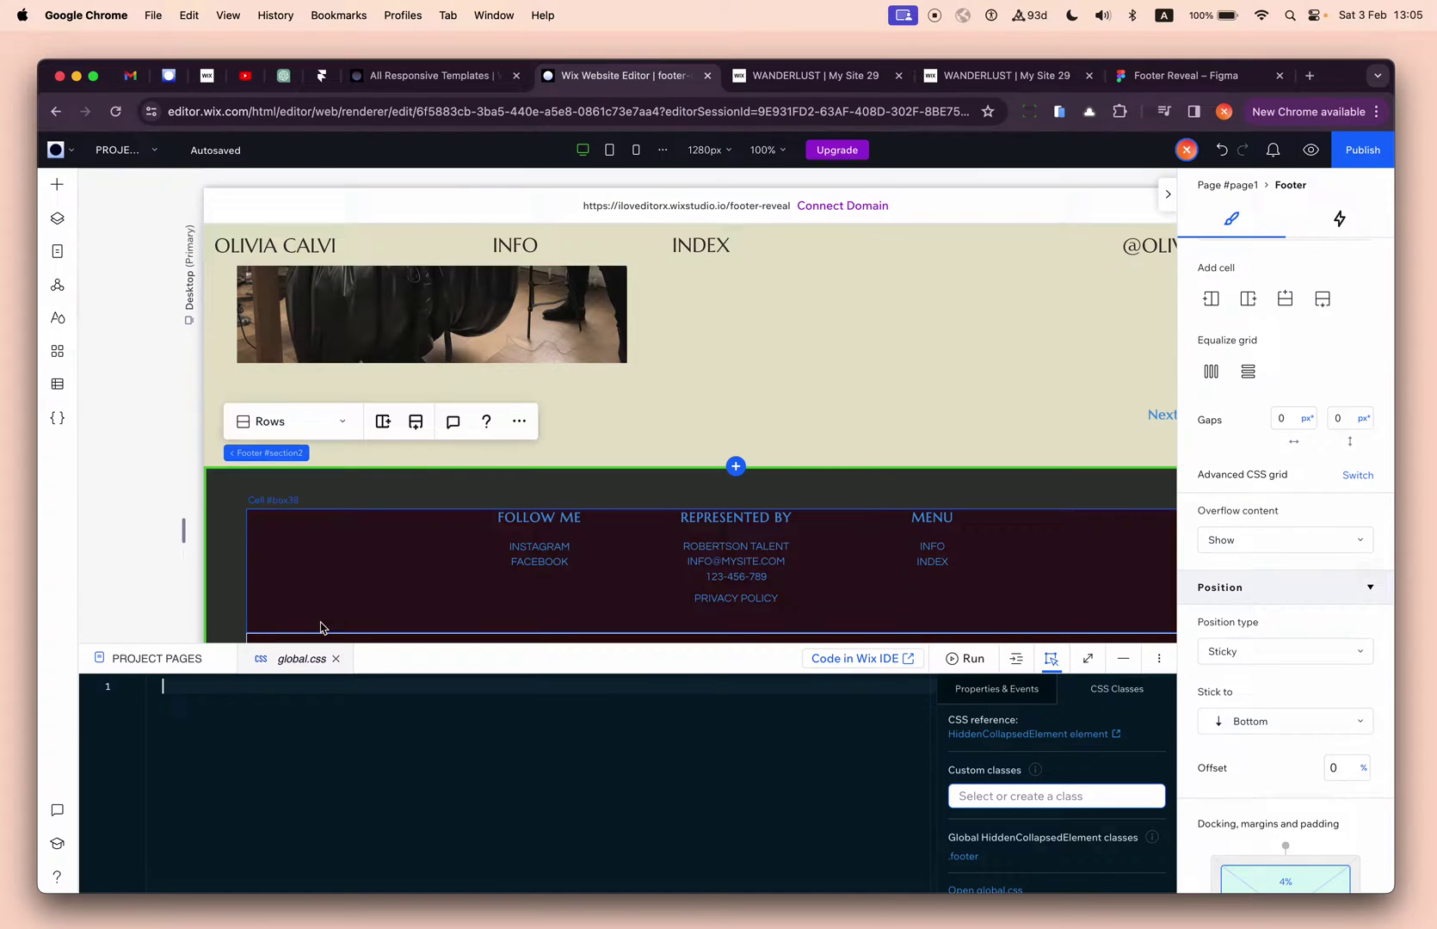
text(.s)
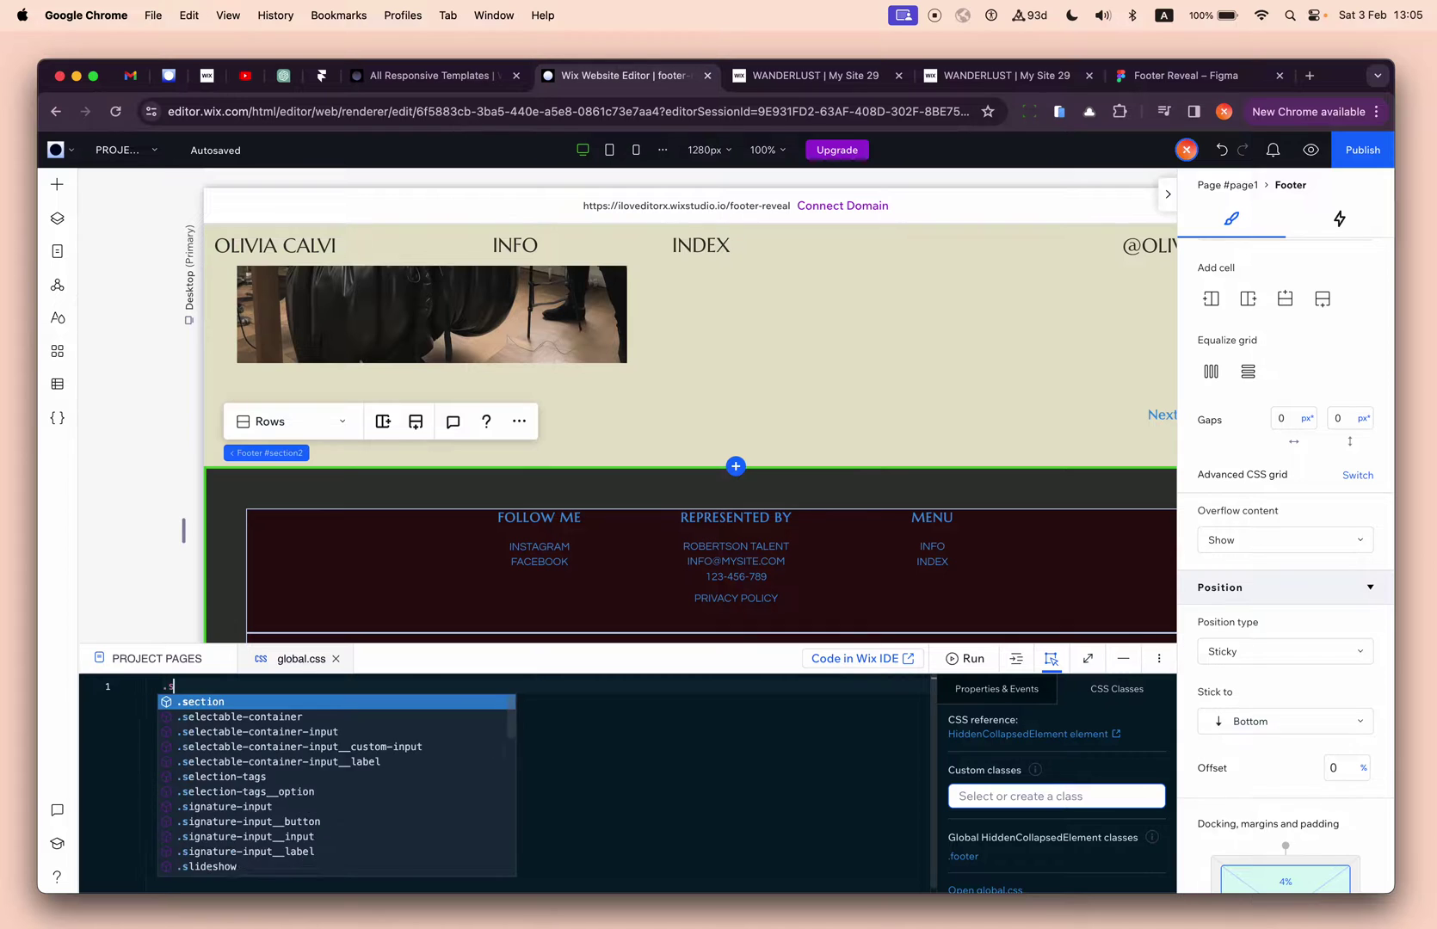
text(ection {)
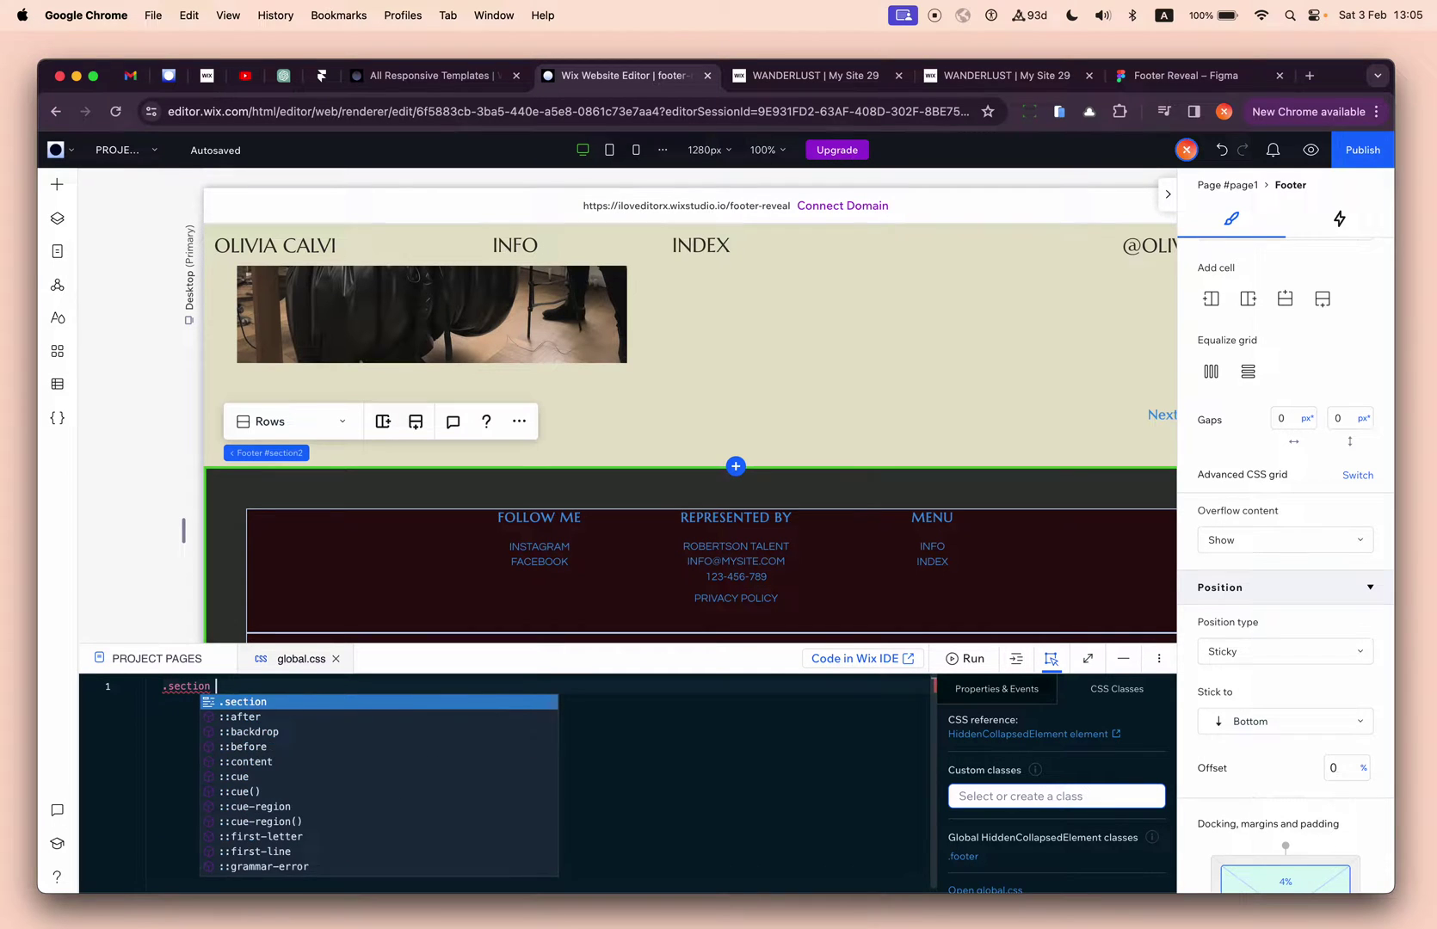
key(Return)
text(z)
key(Return)
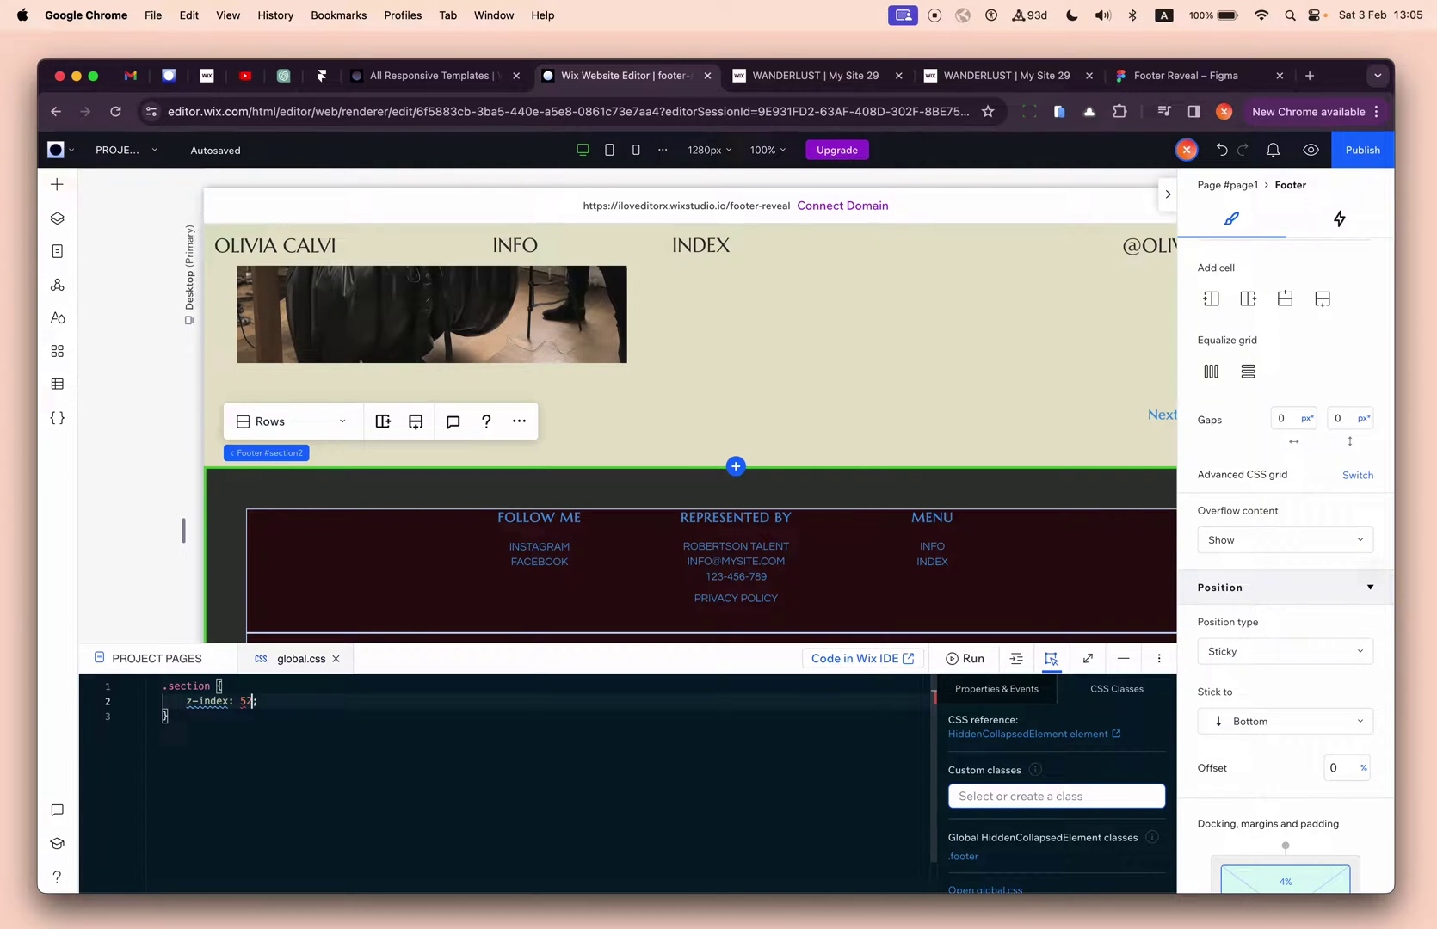
click(375, 742)
drag(187, 702, 283, 702)
Step: Inspect the live footer element in Chrome DevTools and read its z-index: 50 style
click(792, 76)
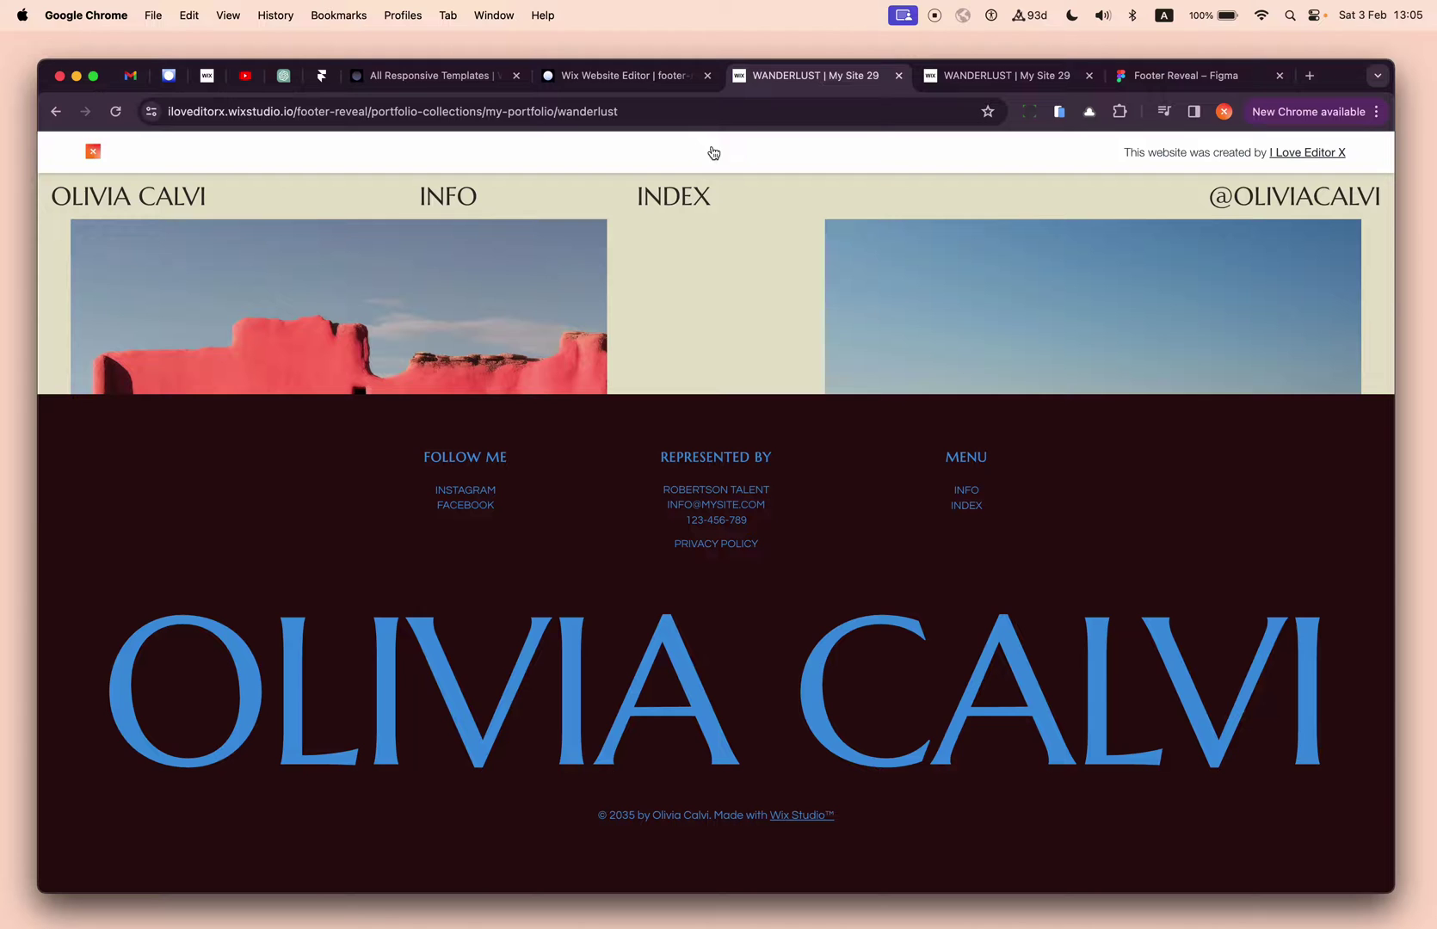
key(super+alt+i)
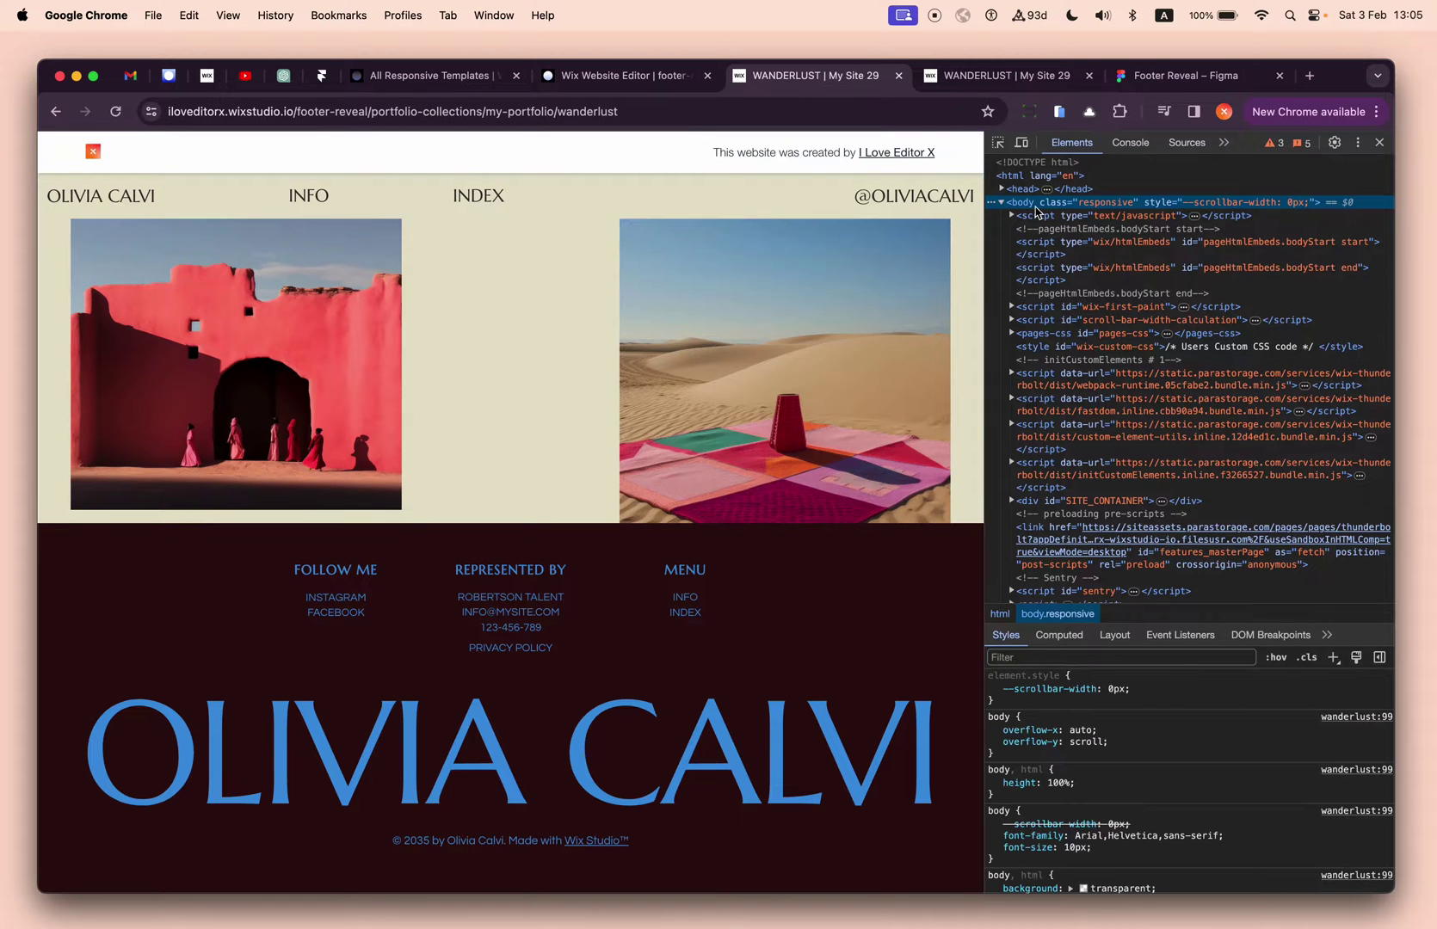
key(super+shift+c)
click(938, 545)
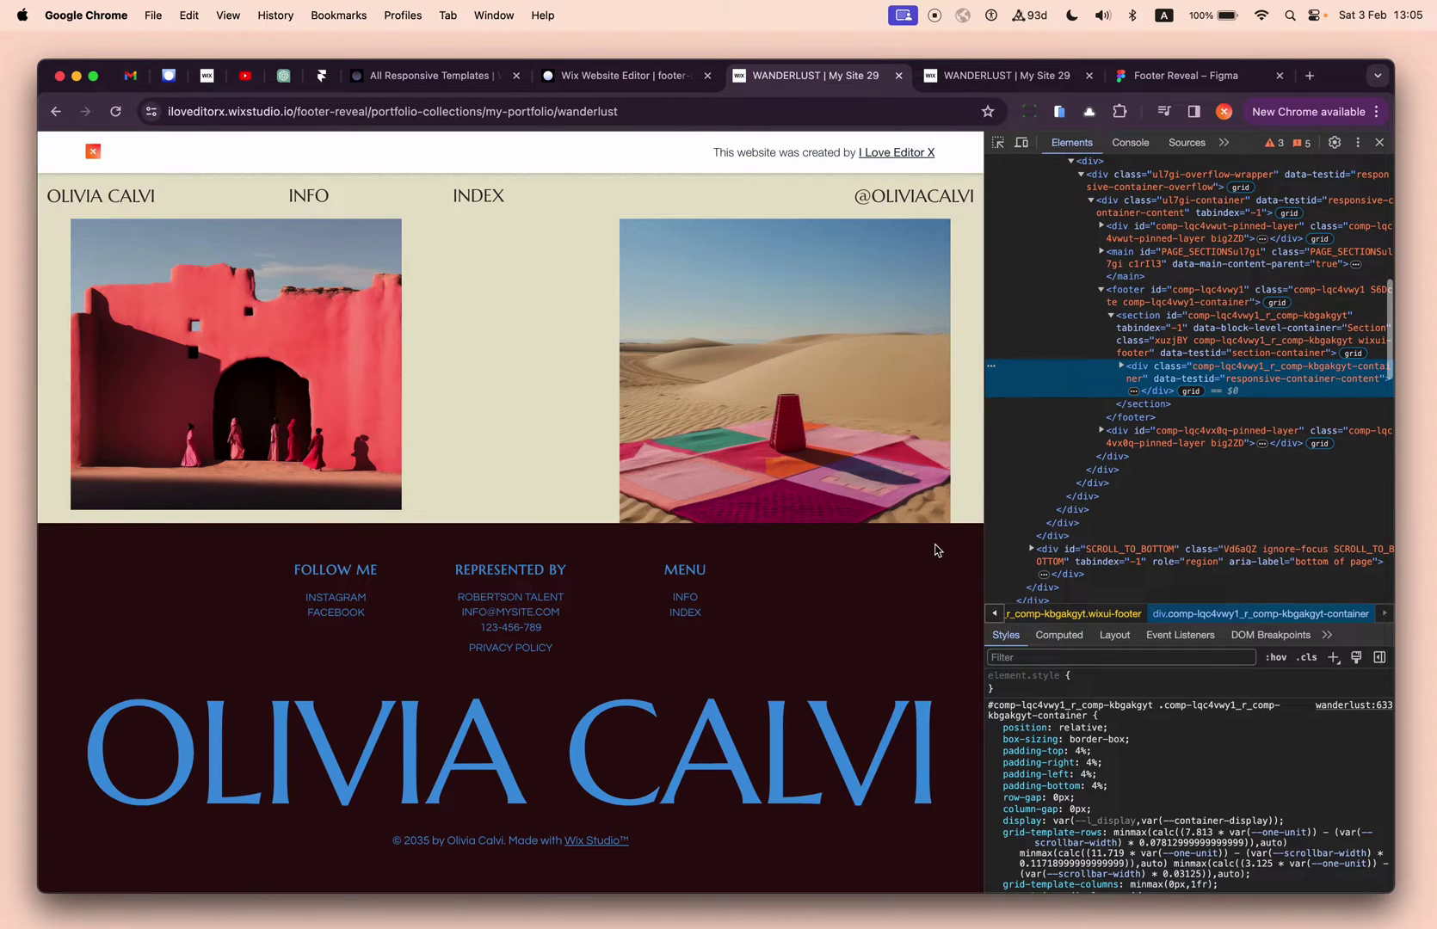
click(1151, 306)
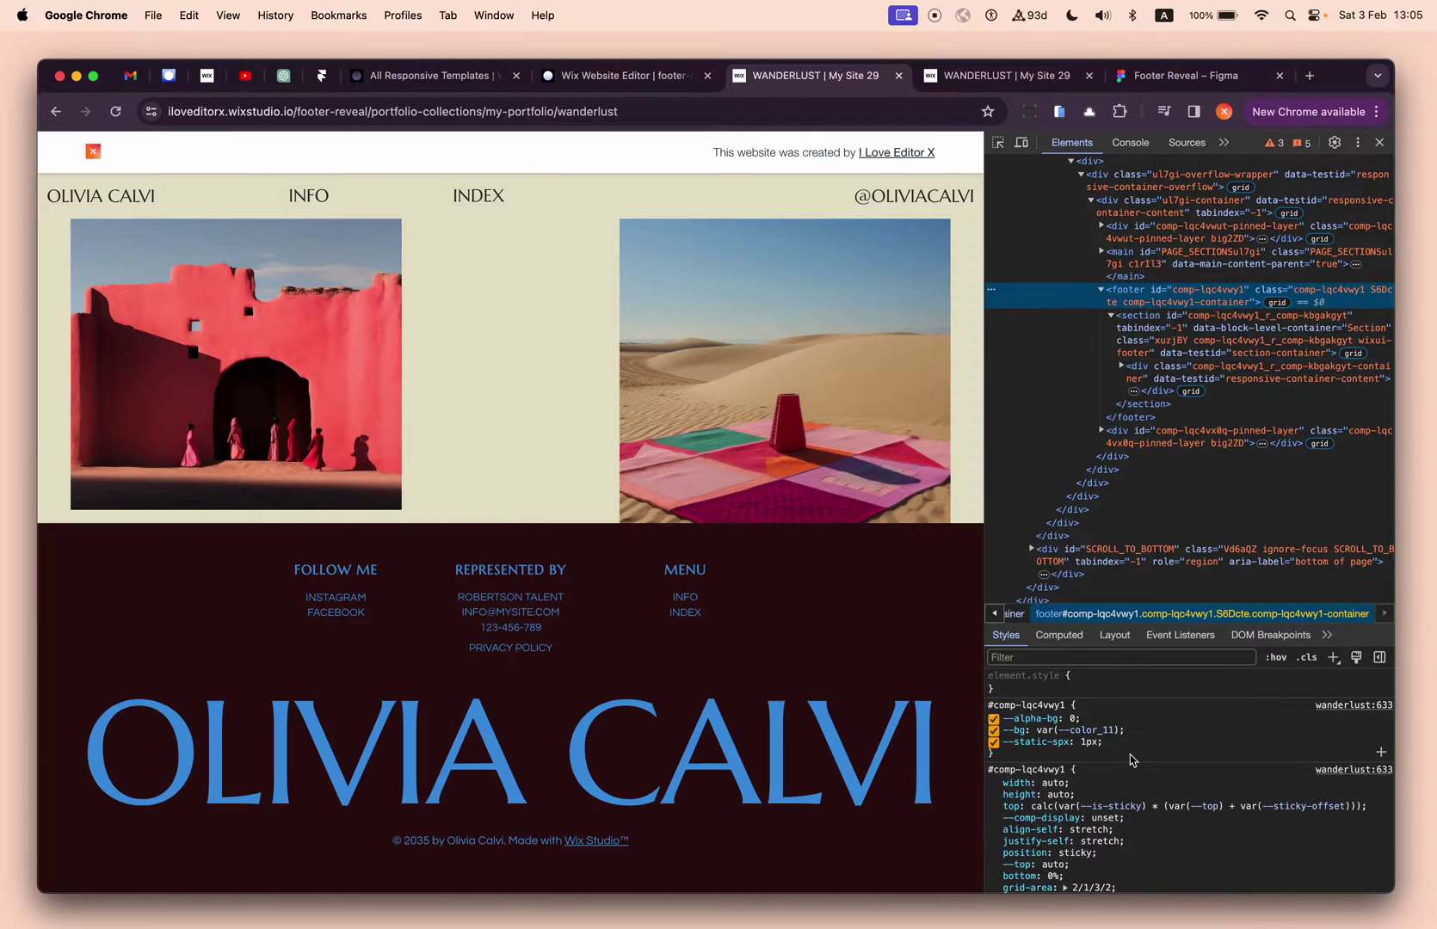
scroll(1134, 769, down, 3)
scroll(1133, 769, down, 3)
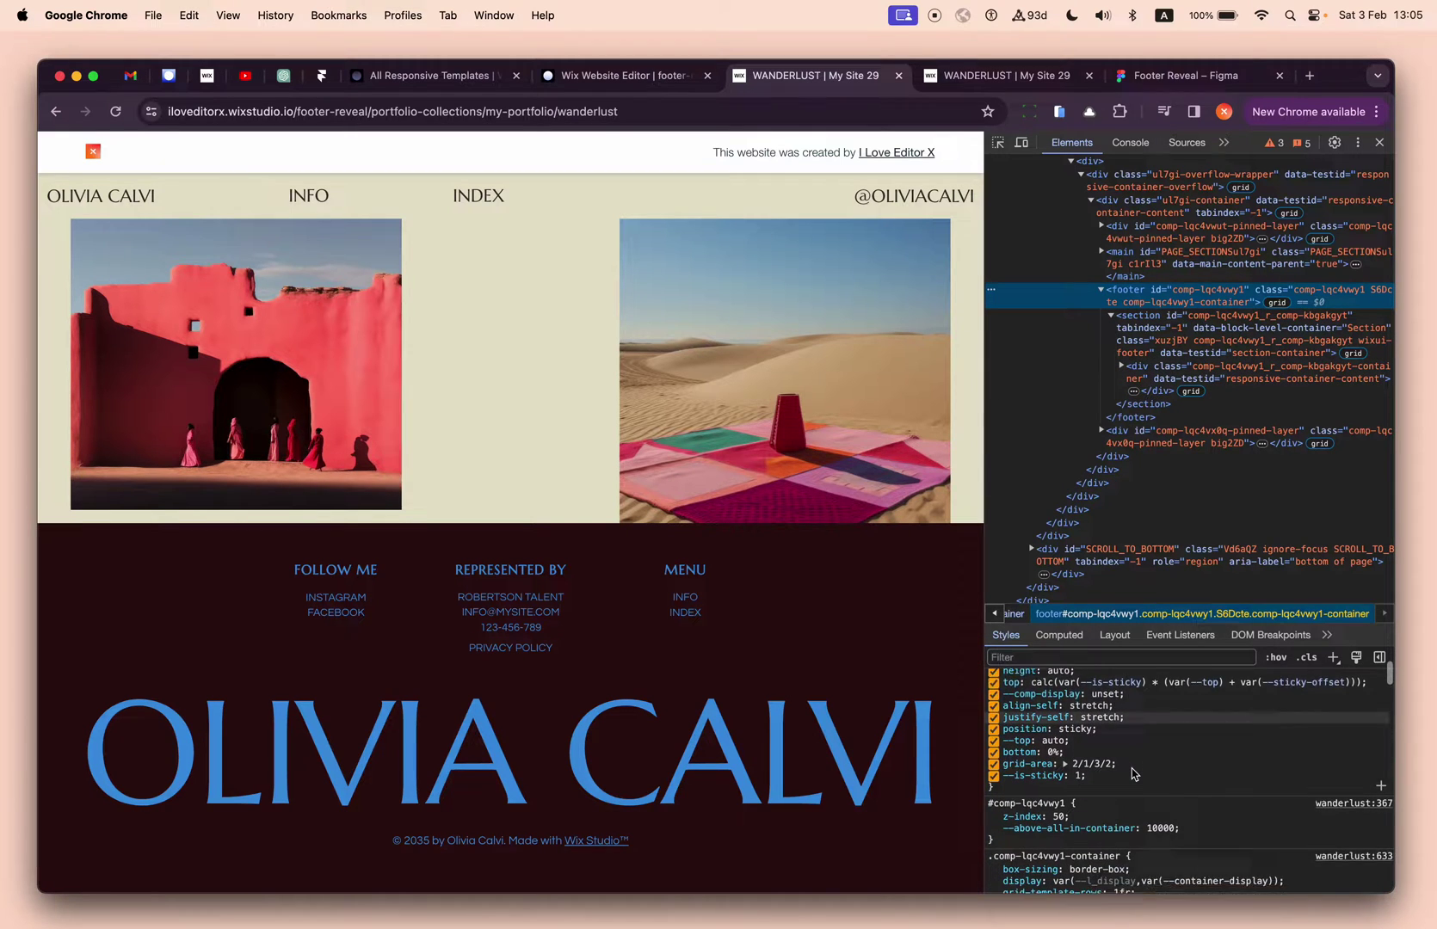
click(1007, 772)
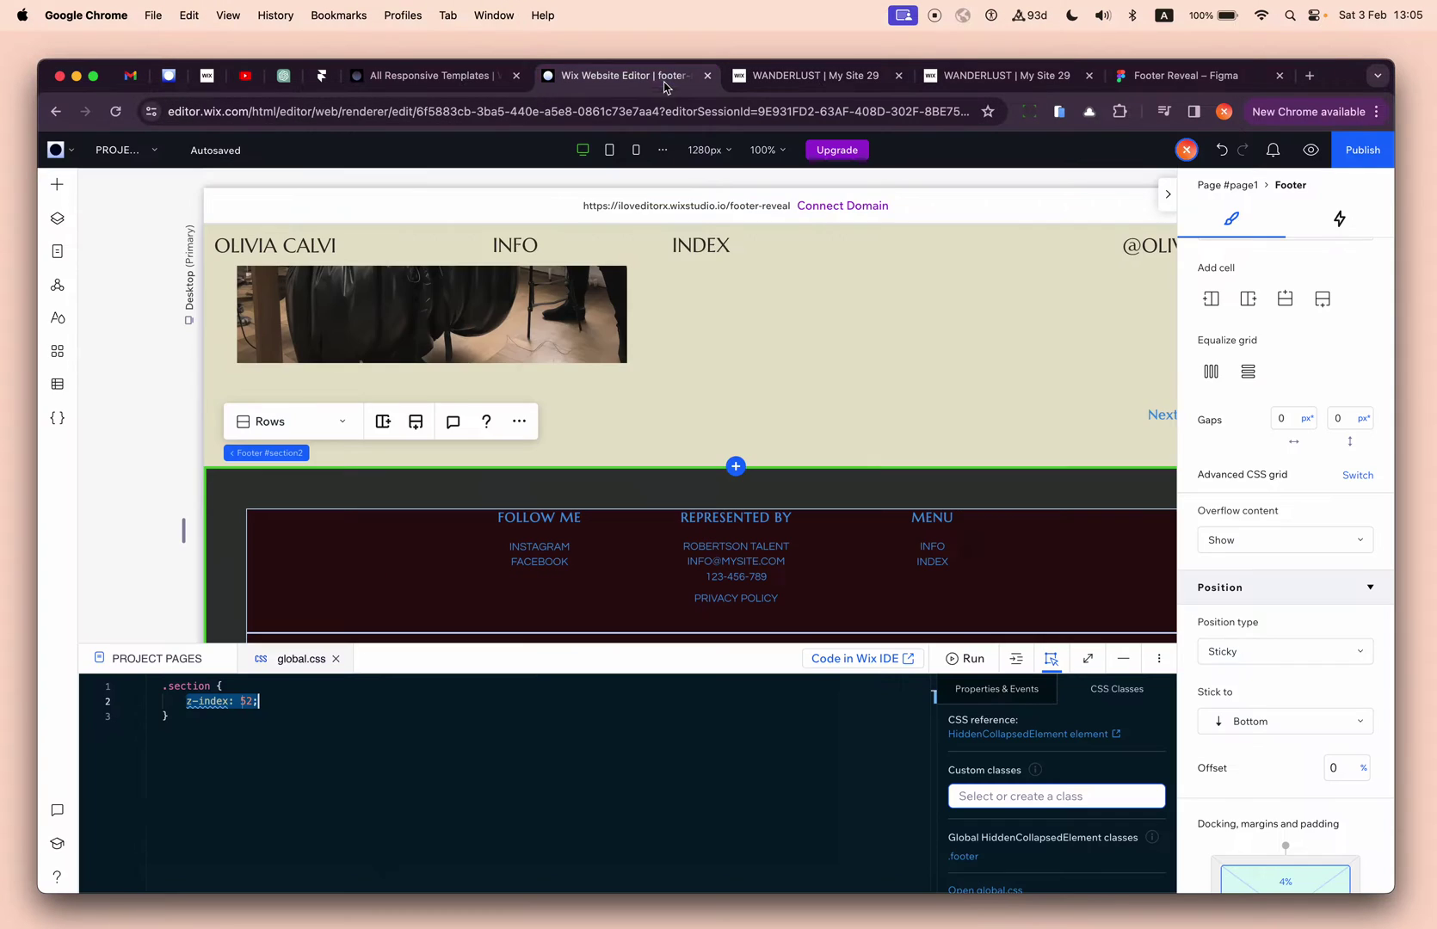
Step: Change the .section z-index value on line 2 of global.css from 52 to 51
click(626, 75)
click(282, 704)
double_click(245, 701)
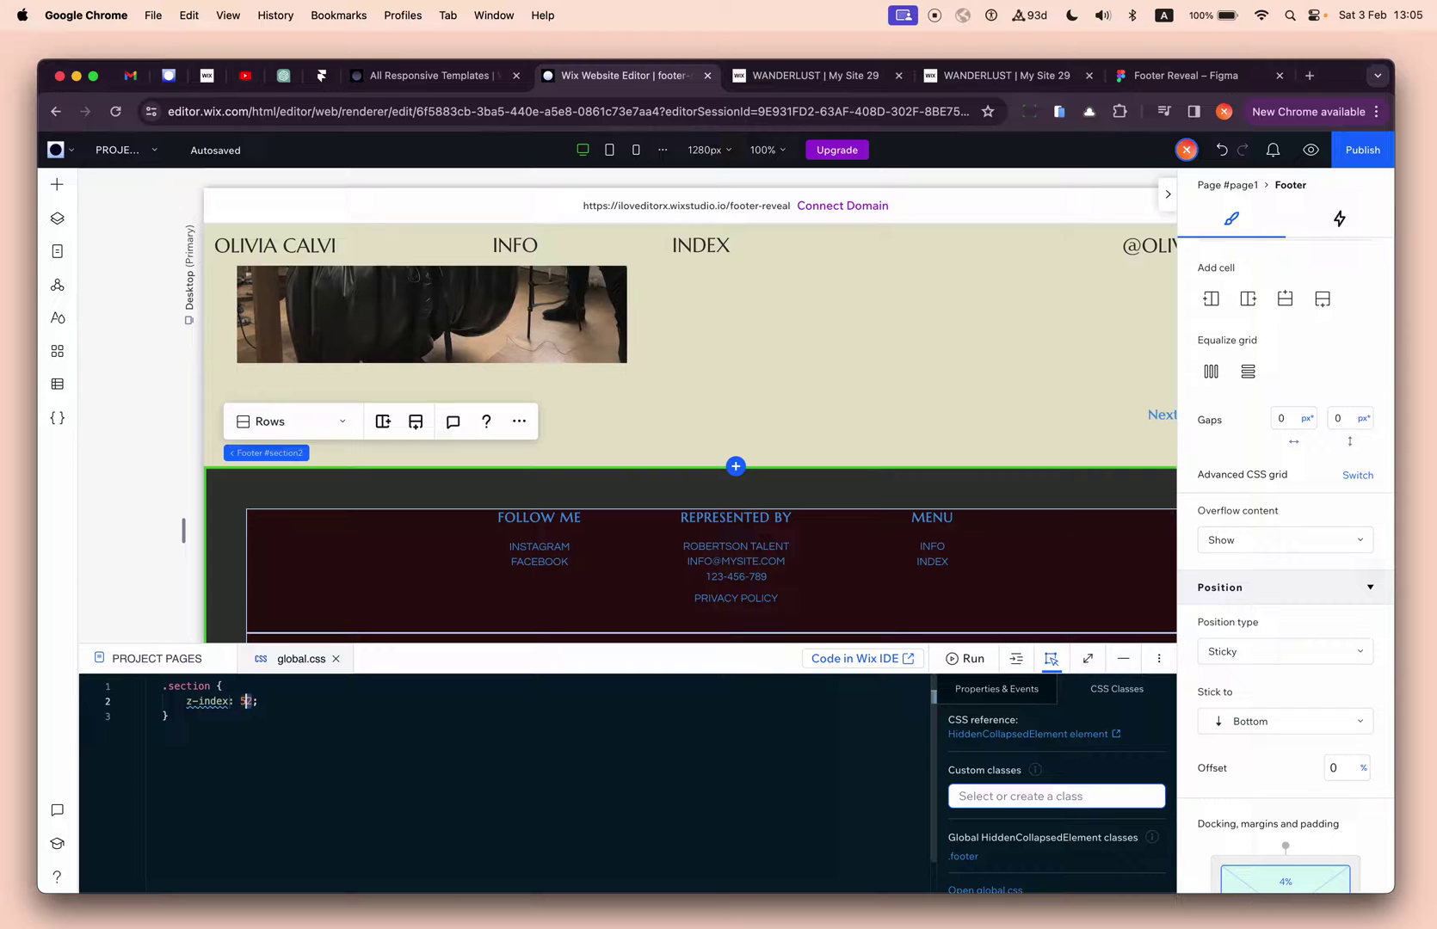
text(51)
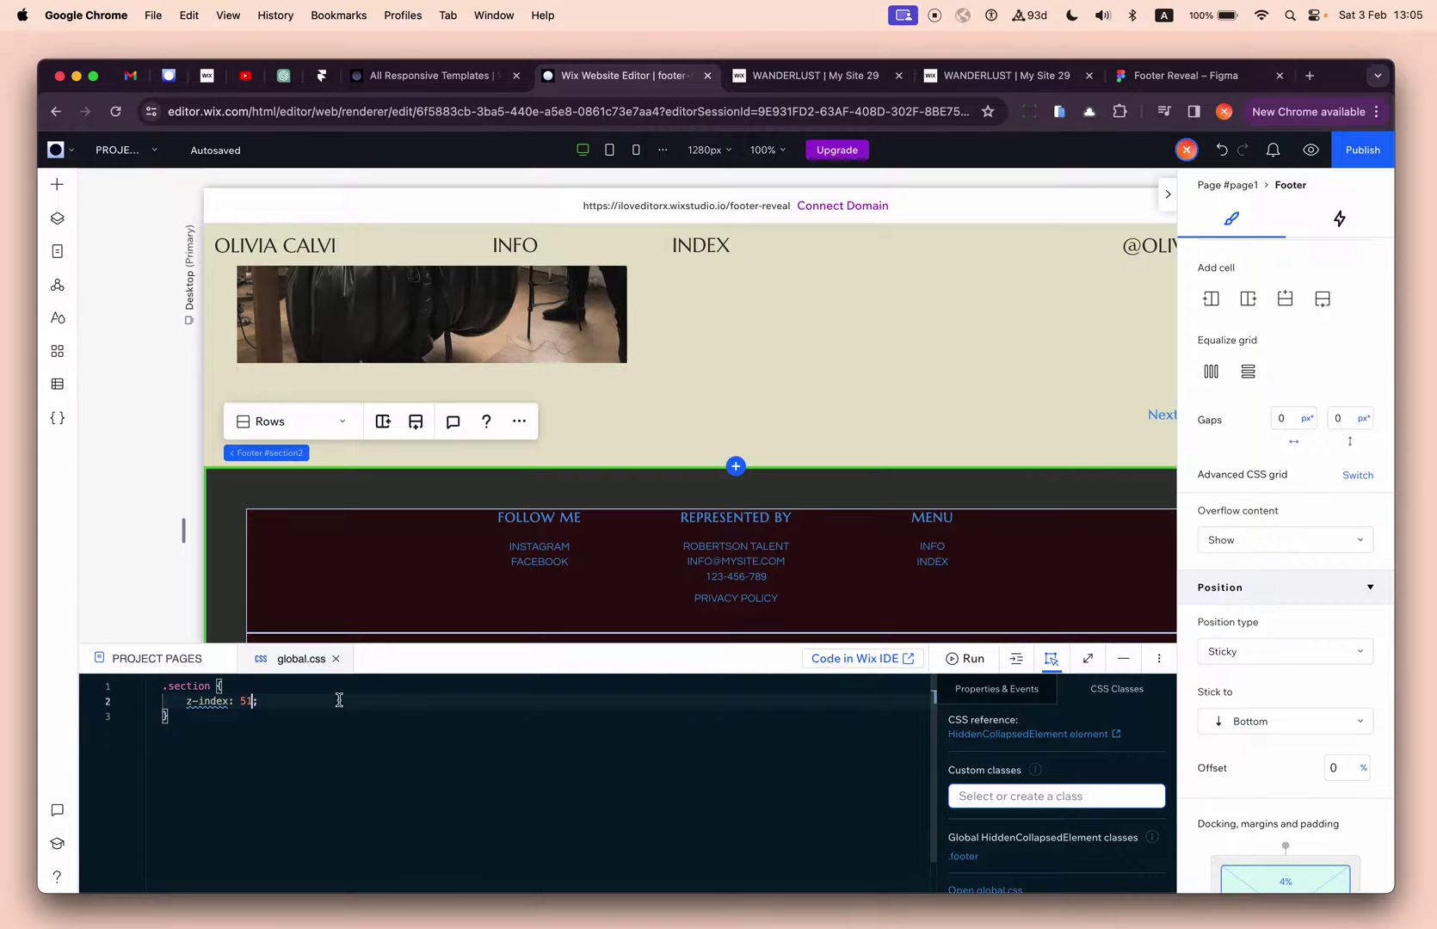
double_click(246, 702)
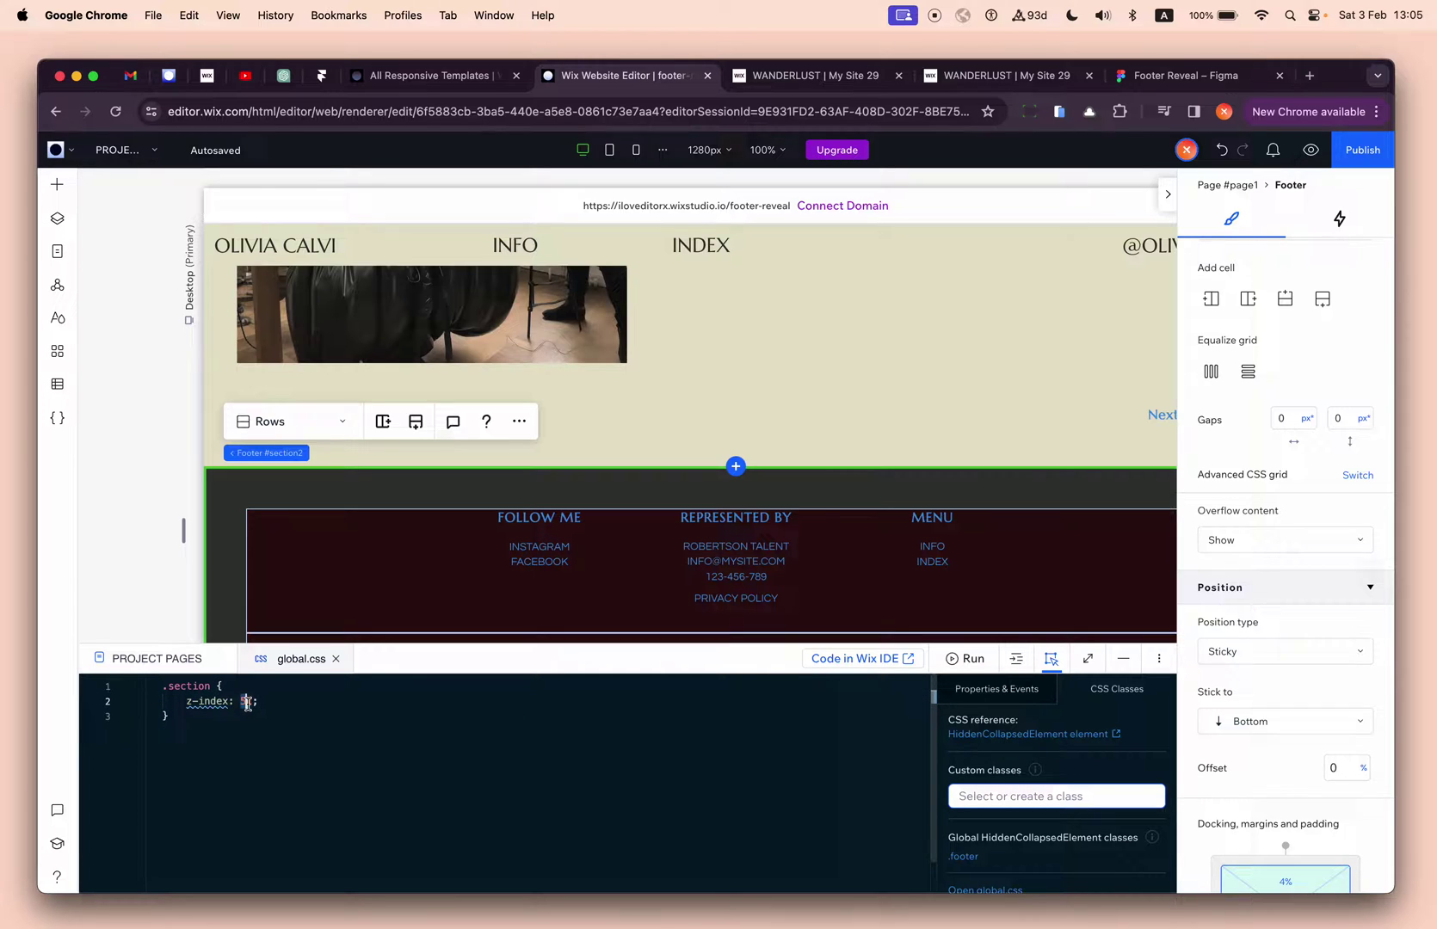
click(267, 704)
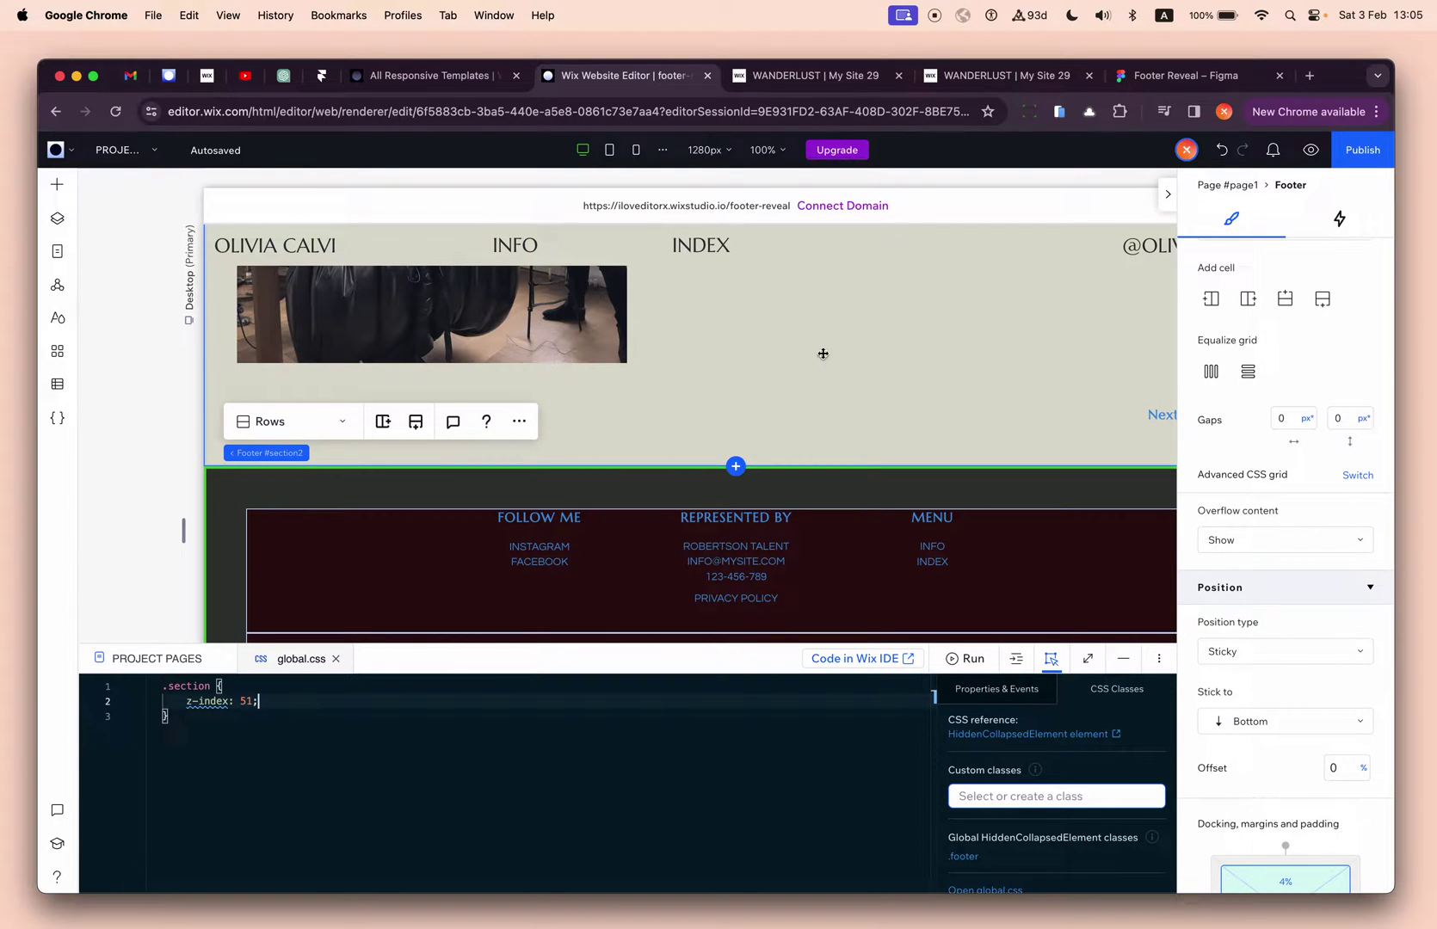
click(677, 732)
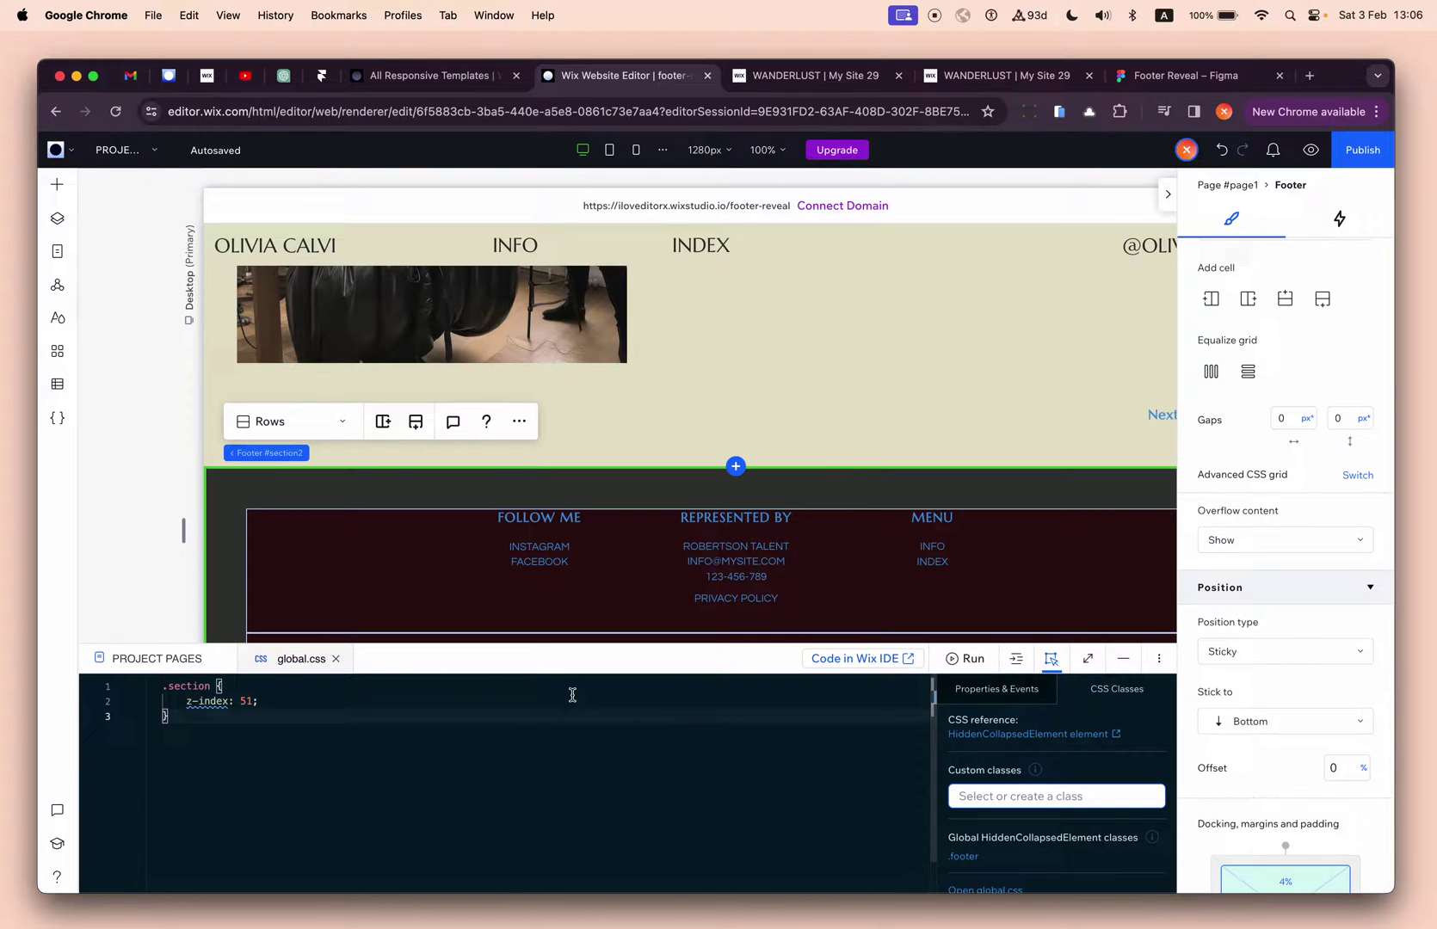
Step: Select the parent section, drag its background opacity to 0%, then undo it back to 100%
click(1019, 411)
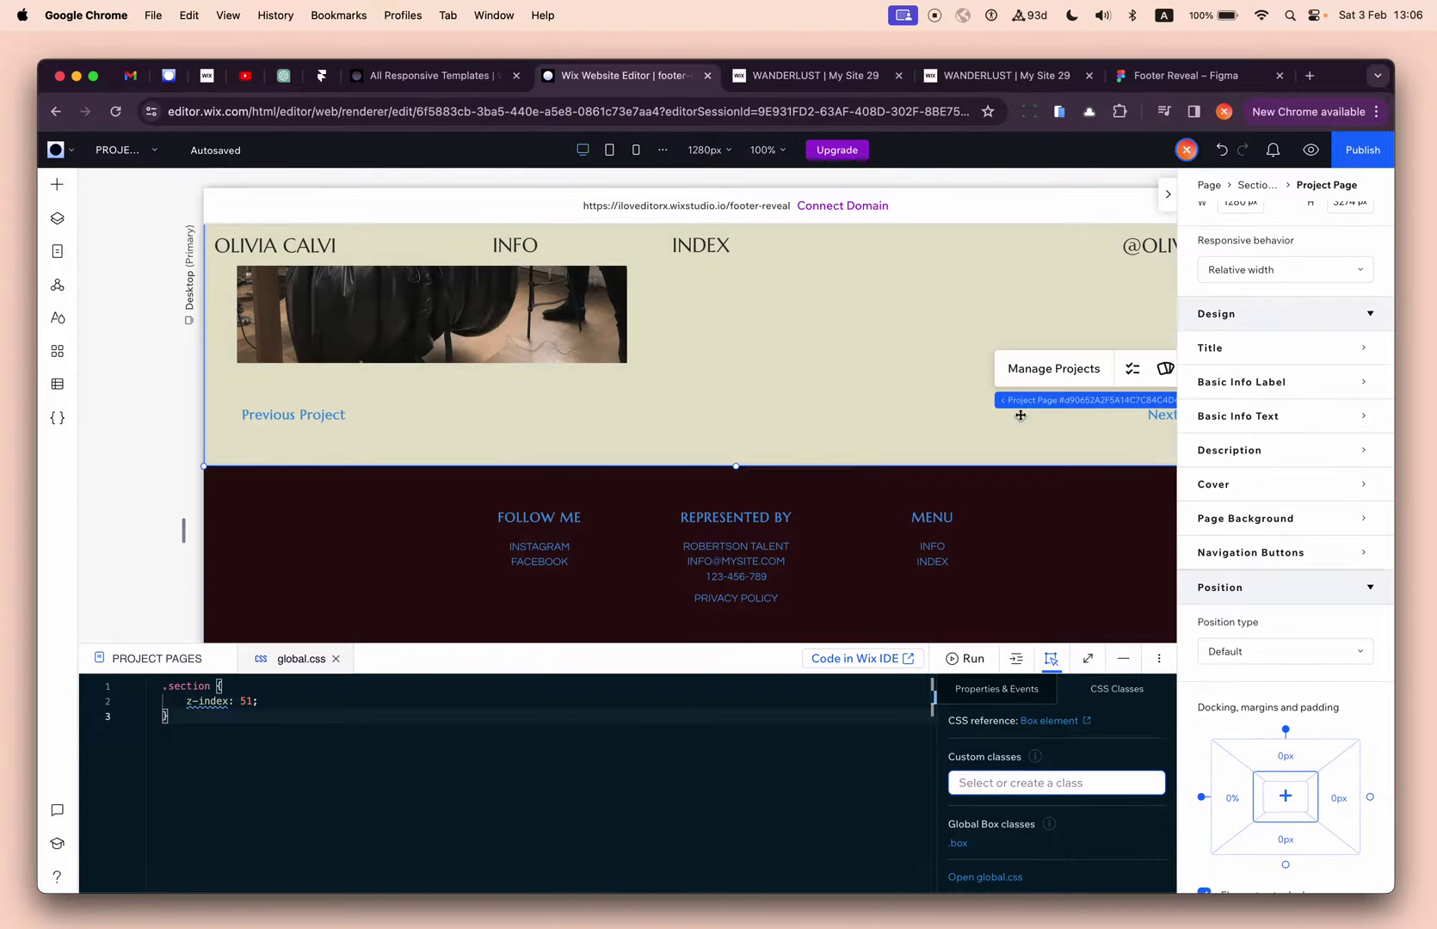
scroll(1228, 508, up, 3)
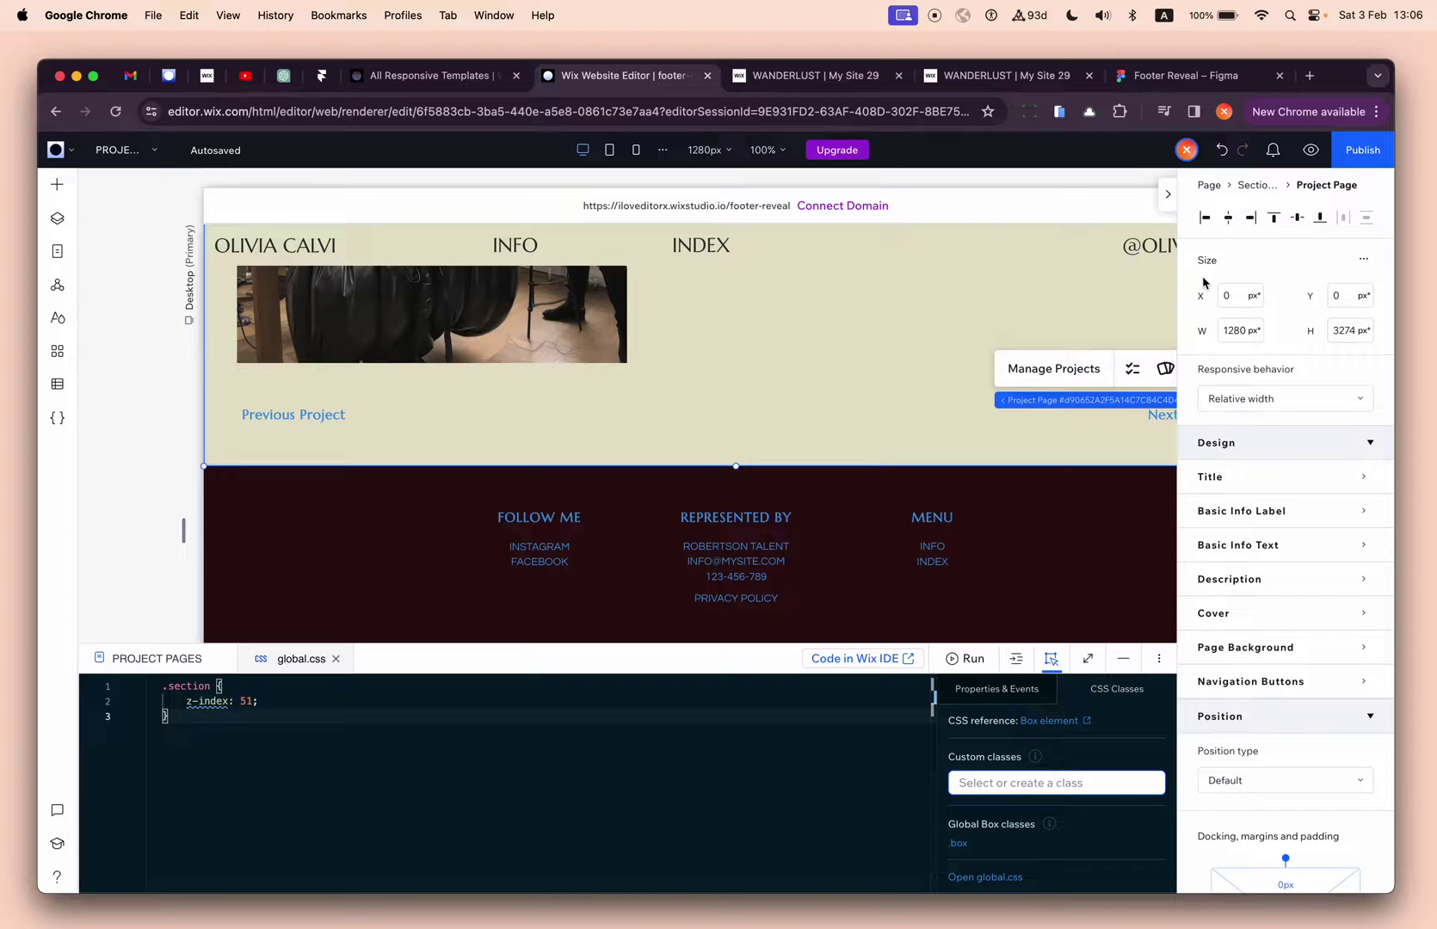
click(1252, 185)
drag(1314, 506, 1170, 503)
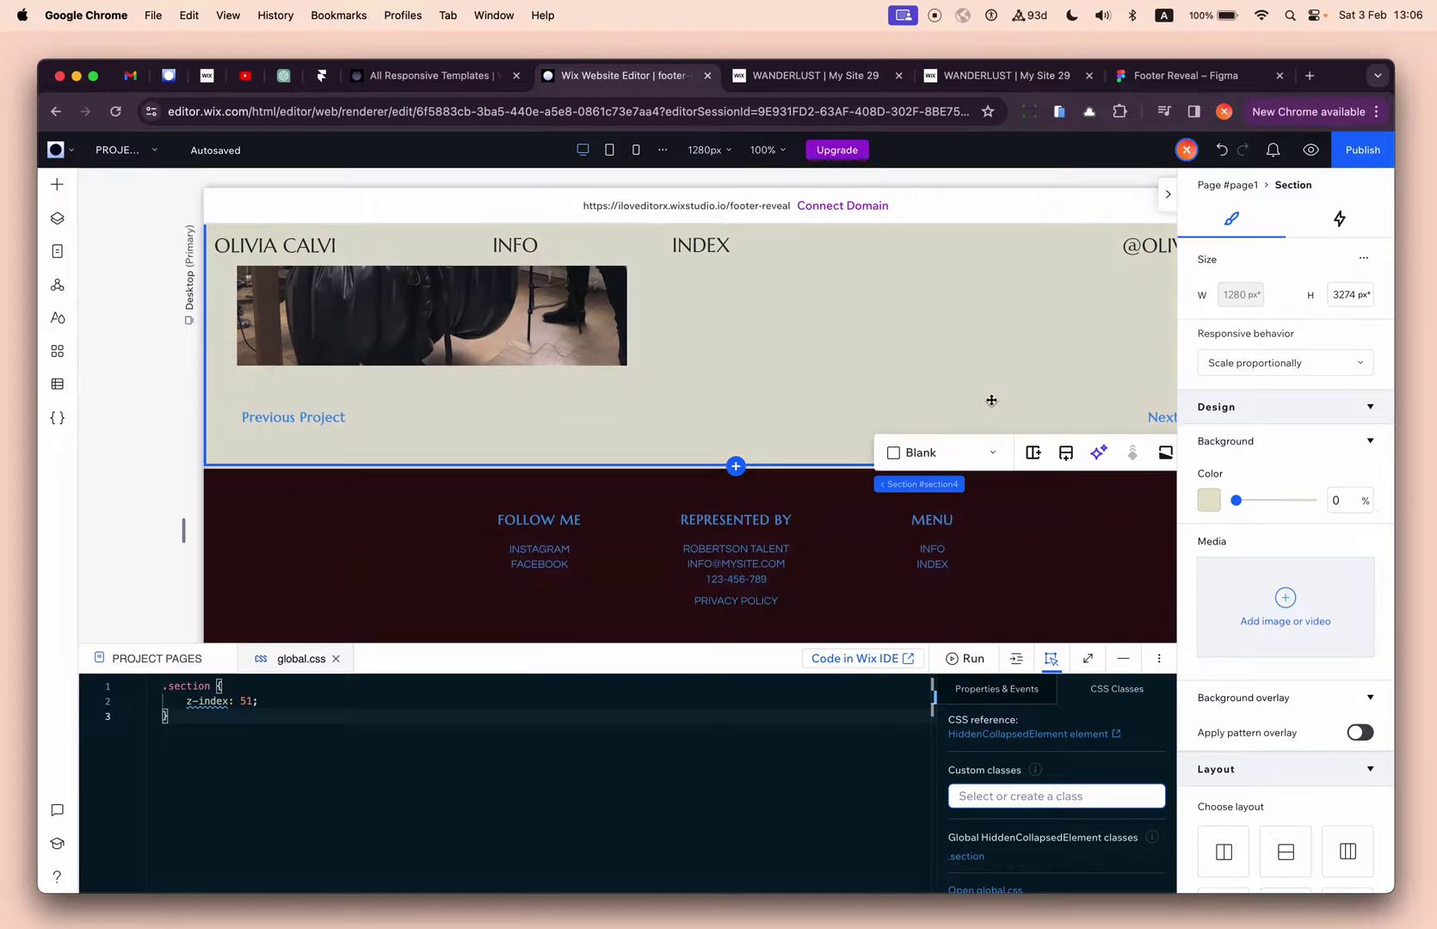
scroll(946, 409, up, 5)
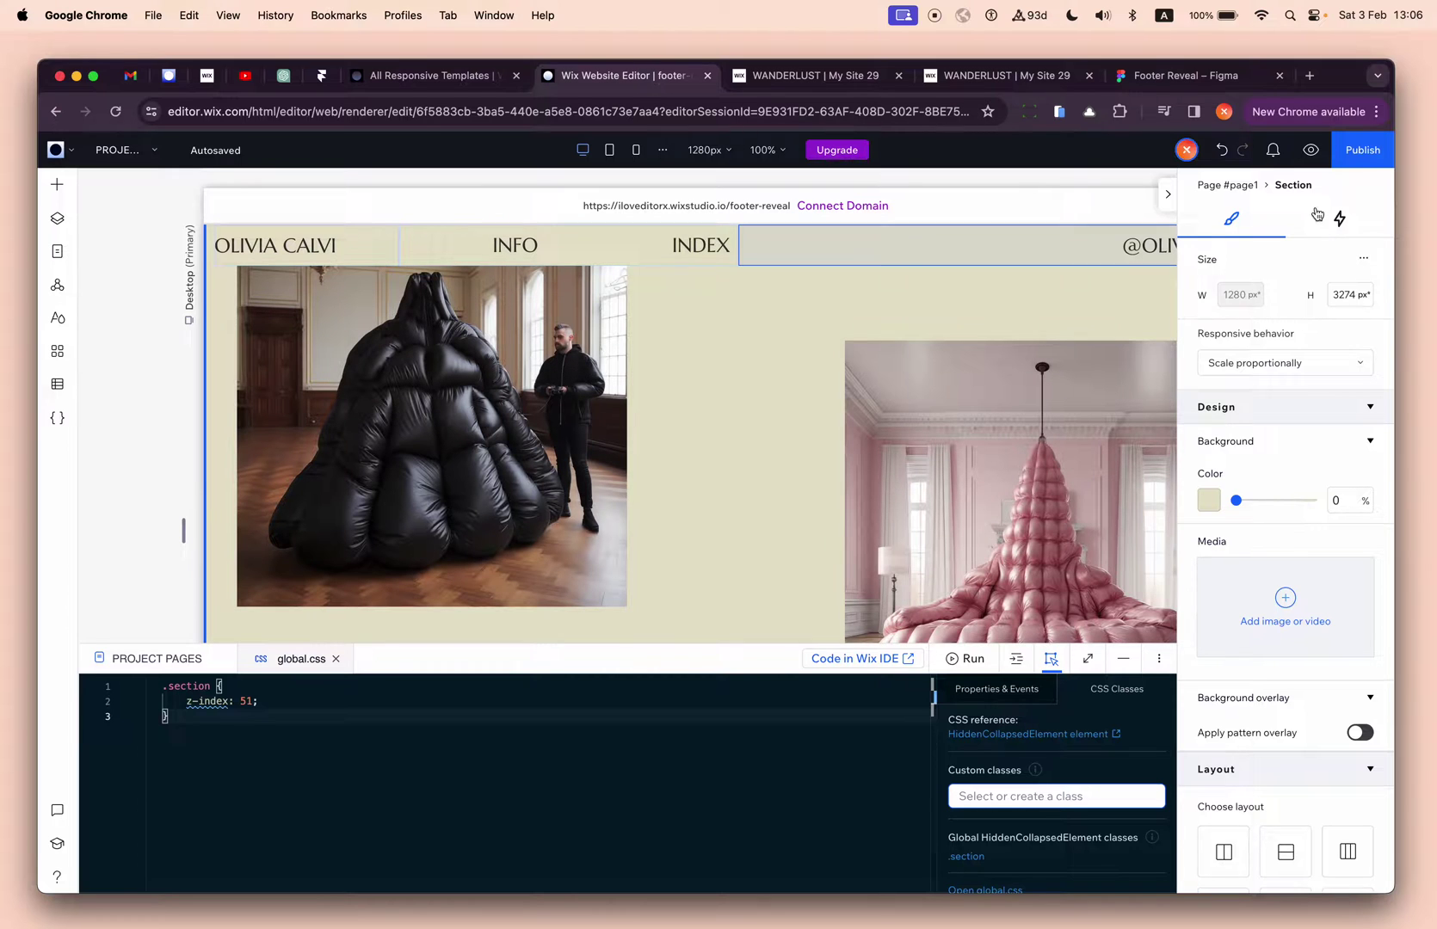
key(super+z)
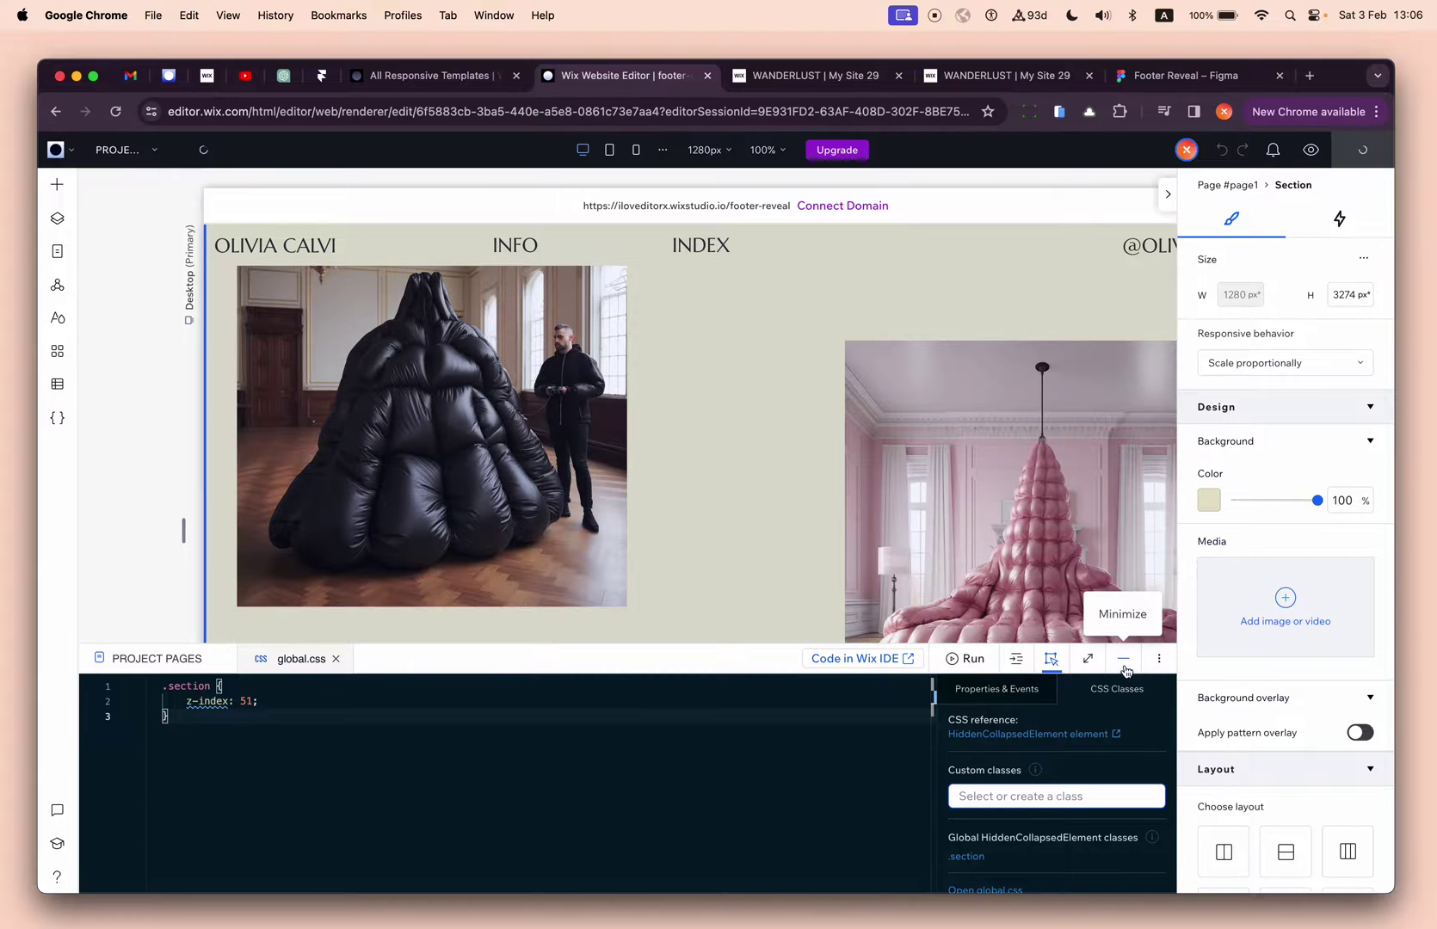
click(836, 86)
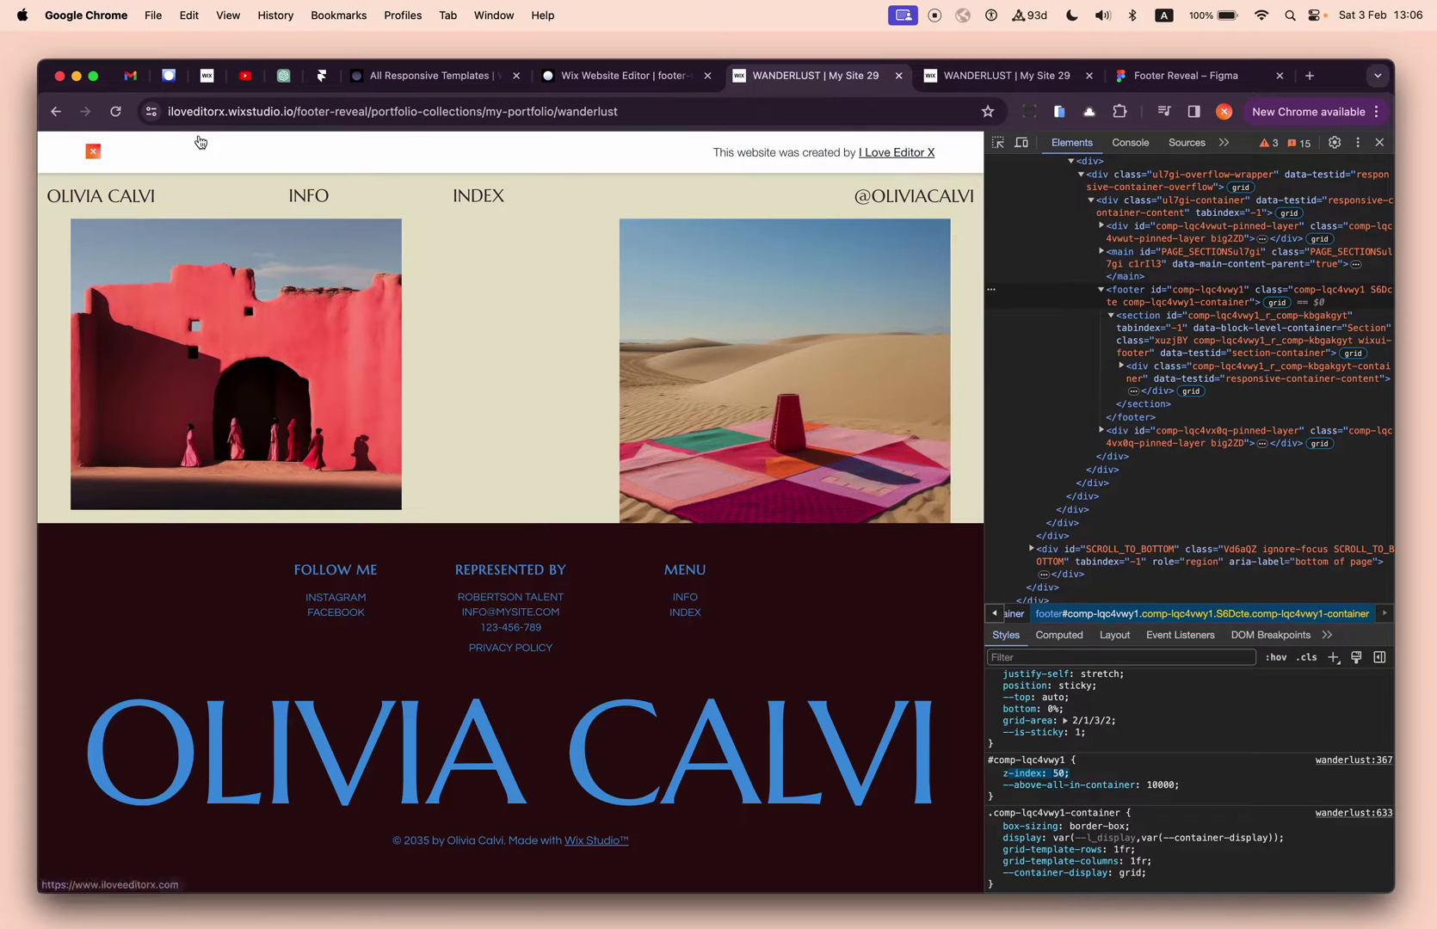
key(super+alt+i)
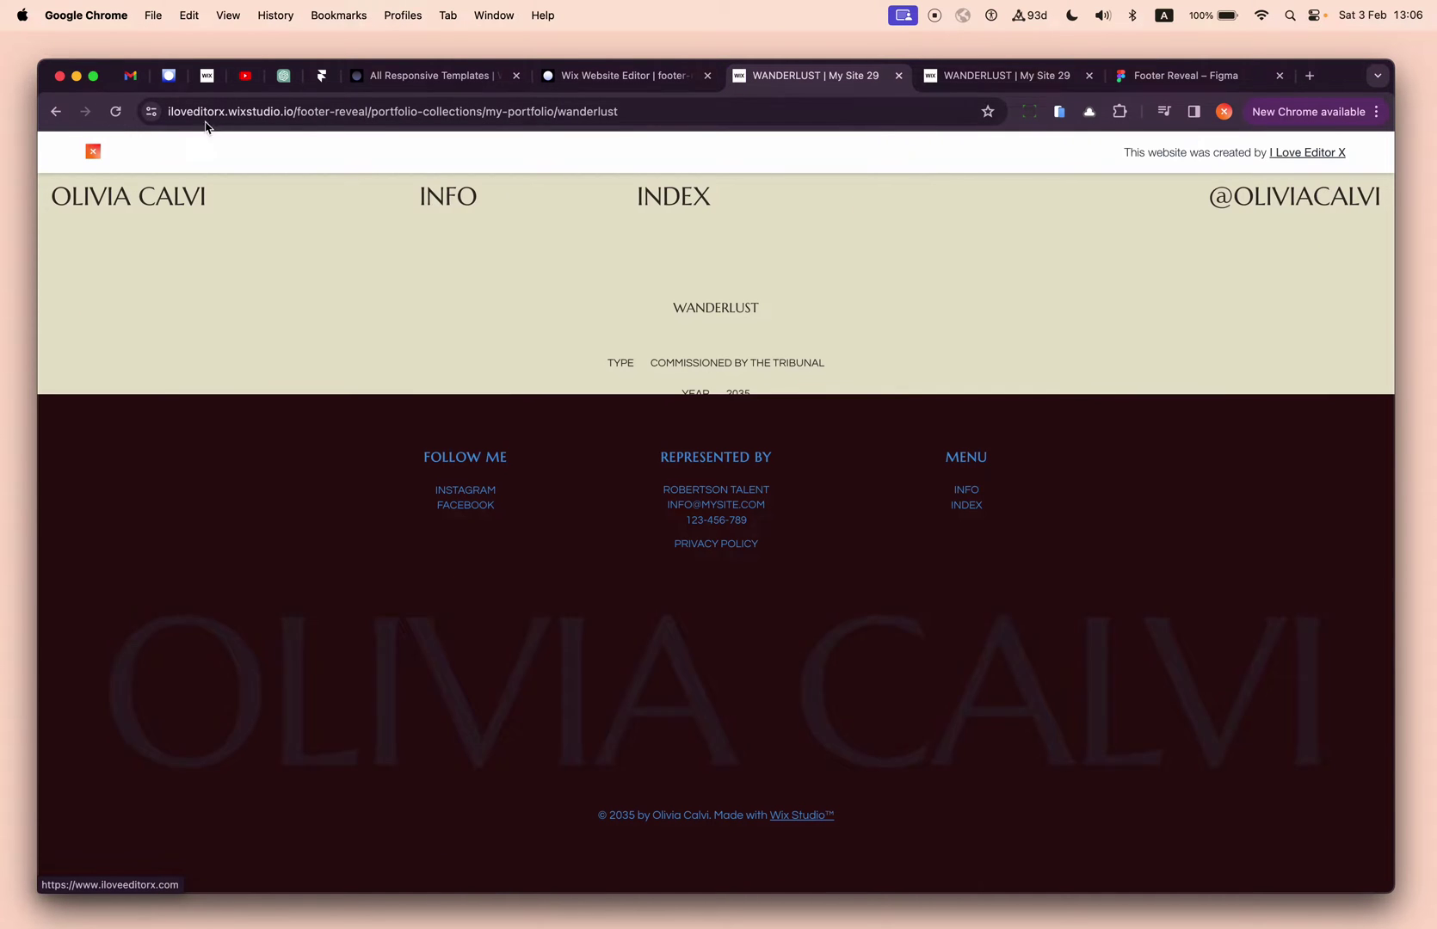
key(super+r)
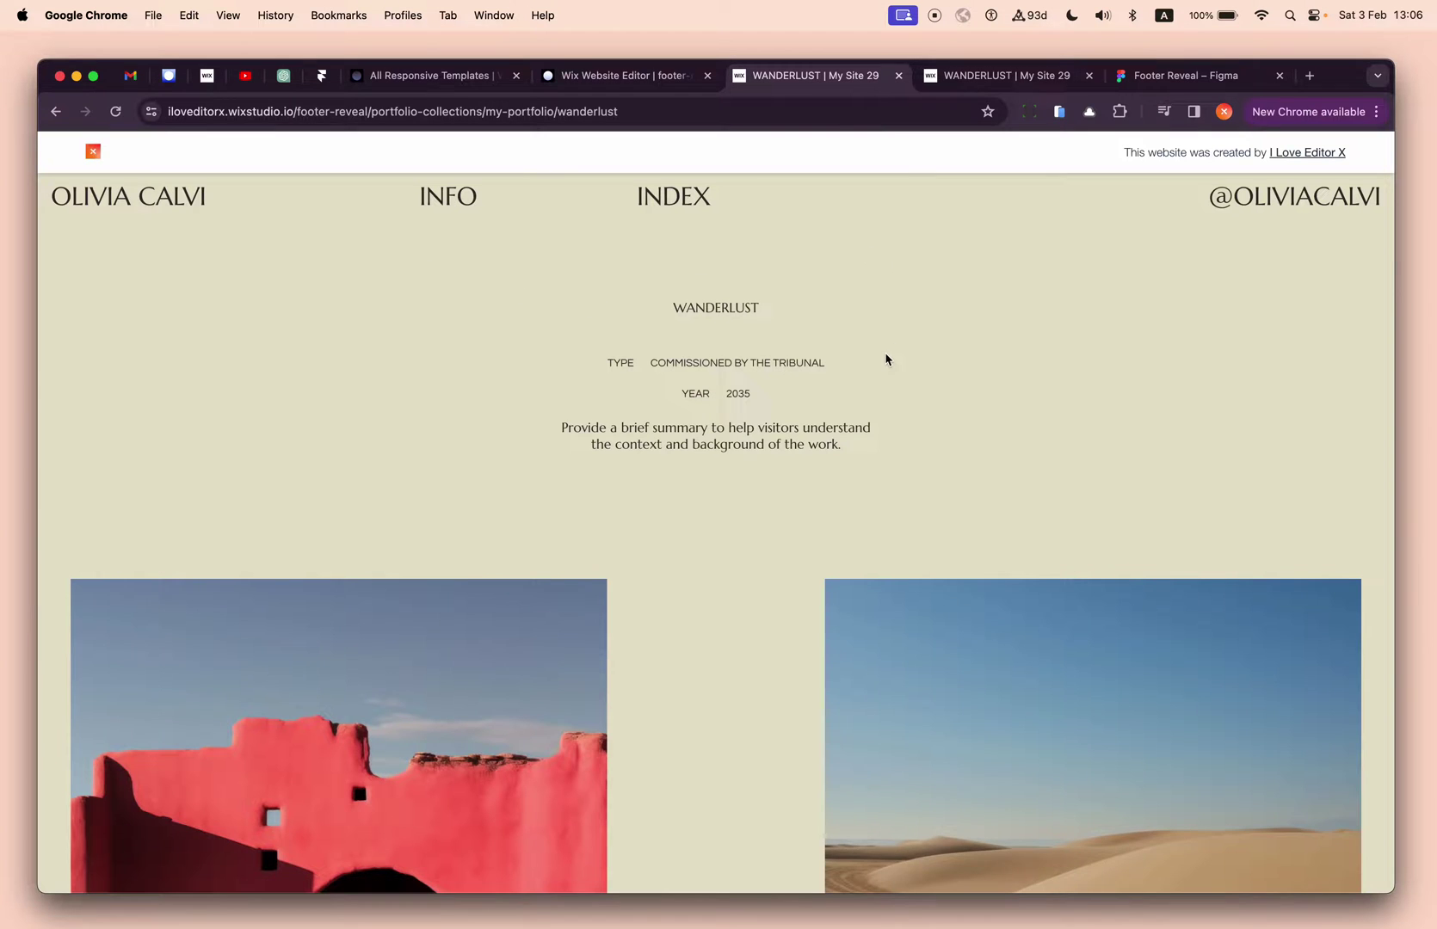
scroll(869, 388, down, 9)
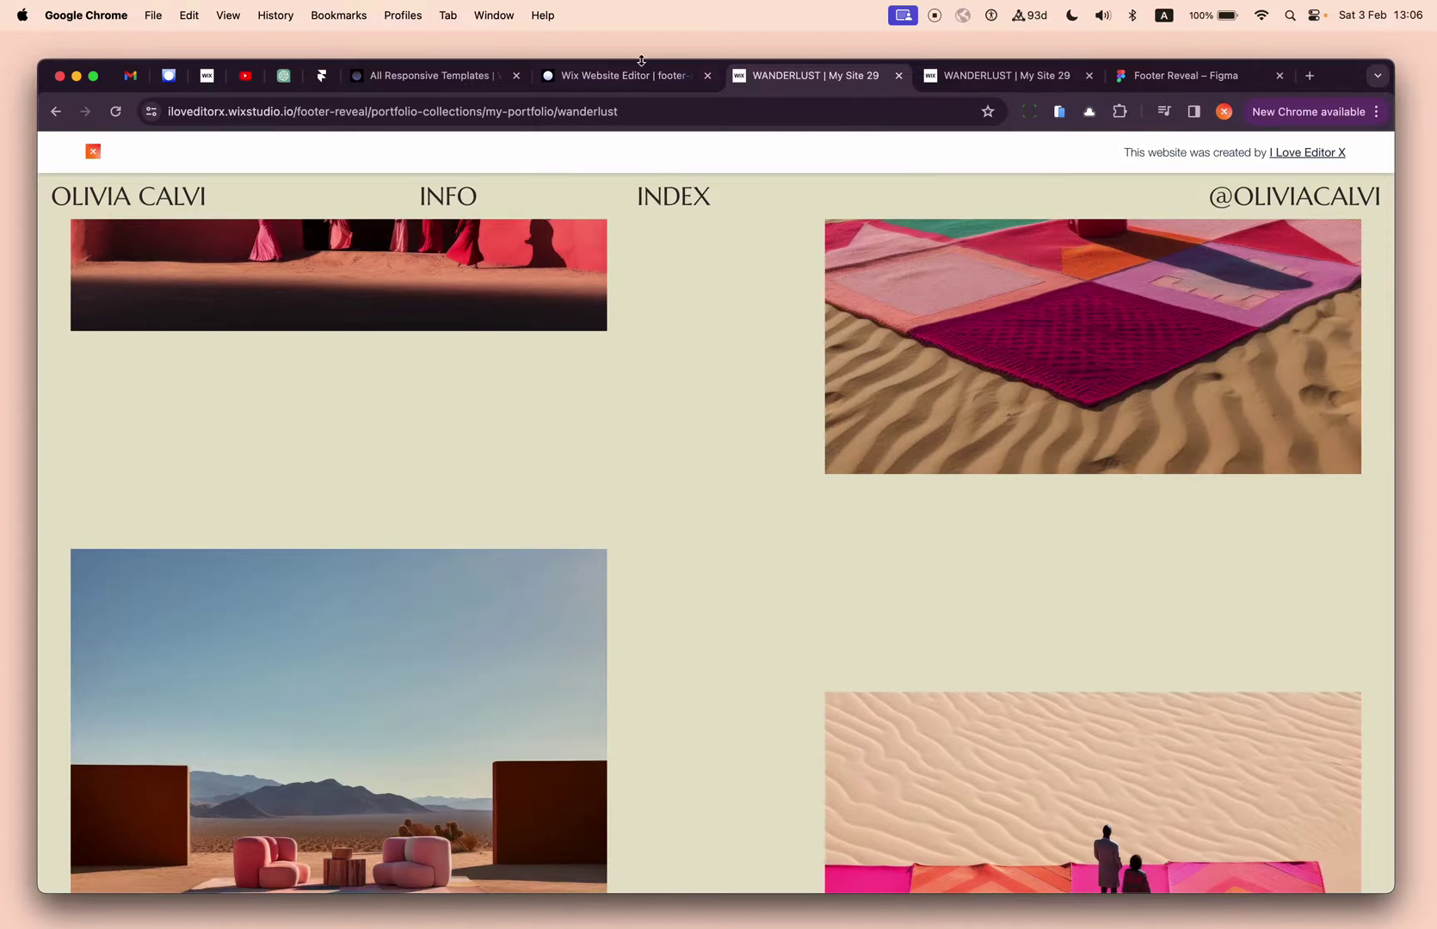
click(643, 83)
Step: Set Section #section4's background opacity to 0%, publish the site, and minimize the code panel
click(913, 325)
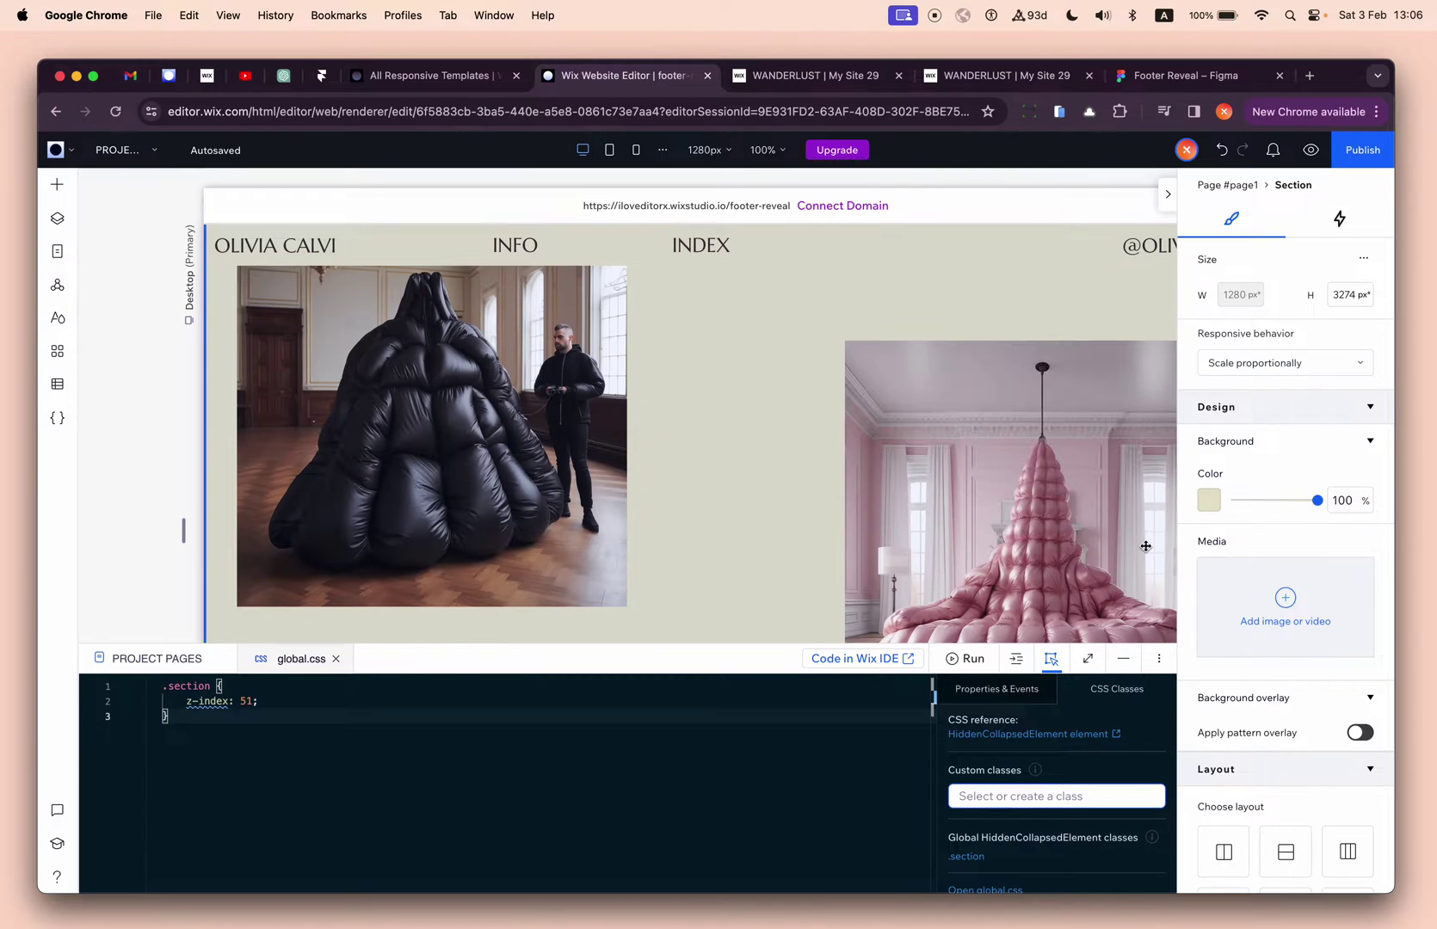
click(862, 436)
key(Escape)
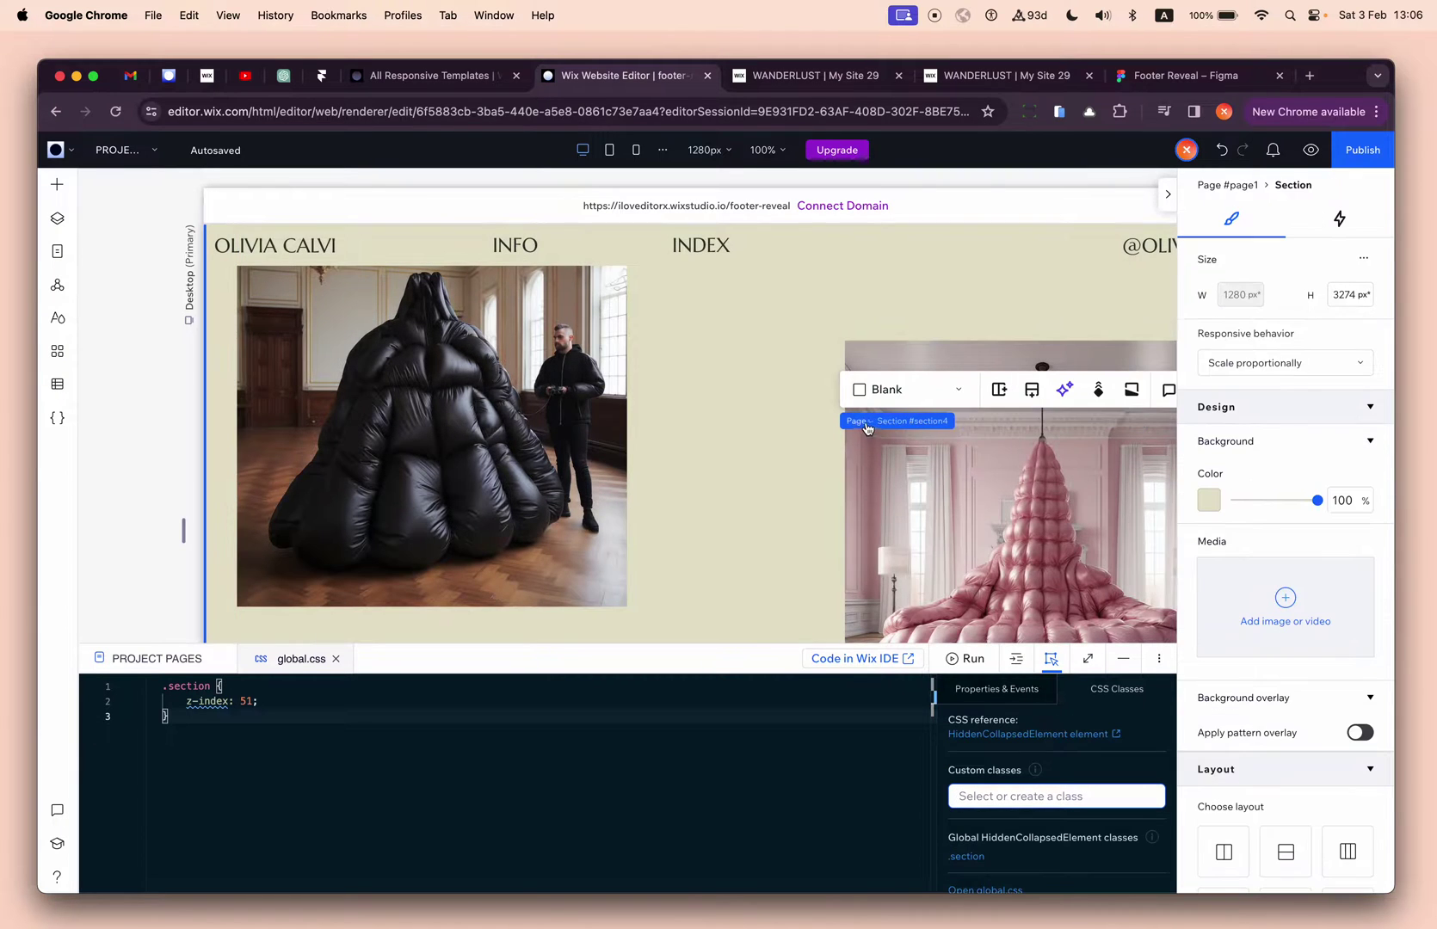
drag(1287, 501, 1209, 503)
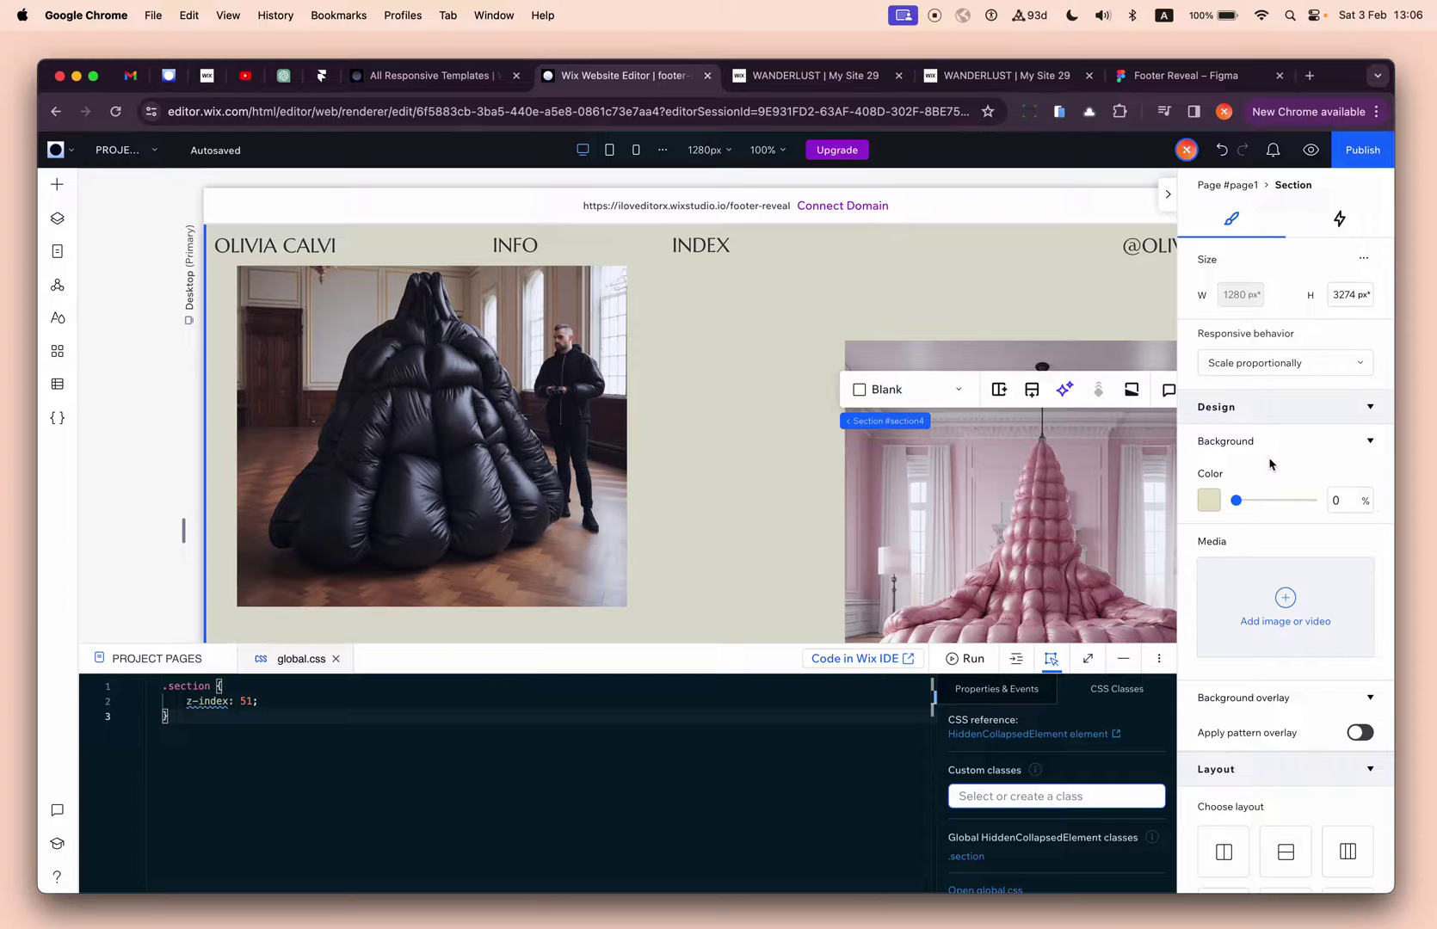
click(1363, 152)
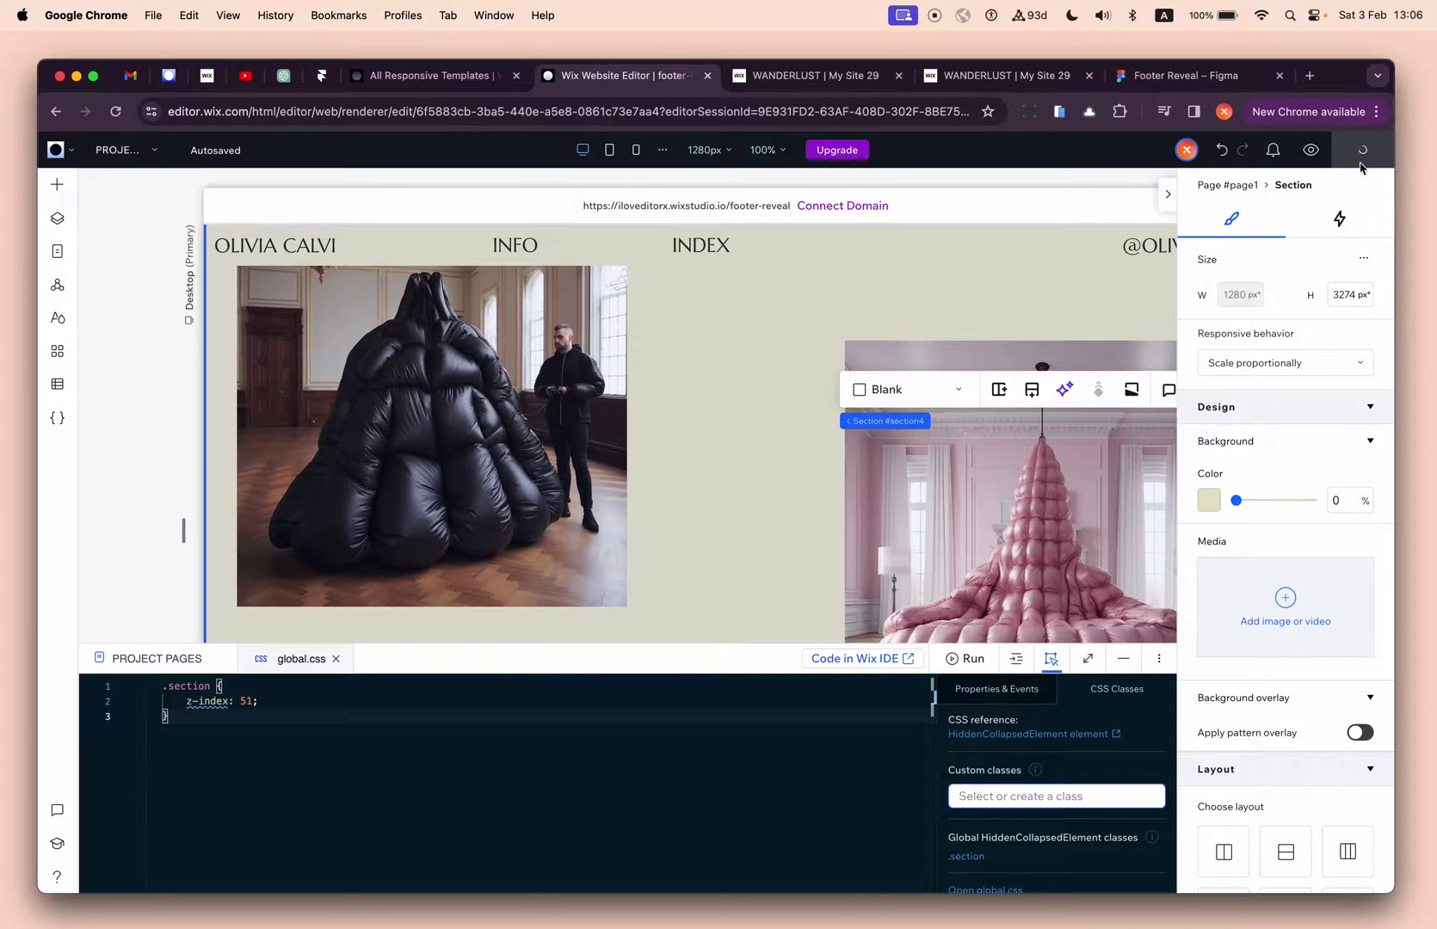
click(1112, 661)
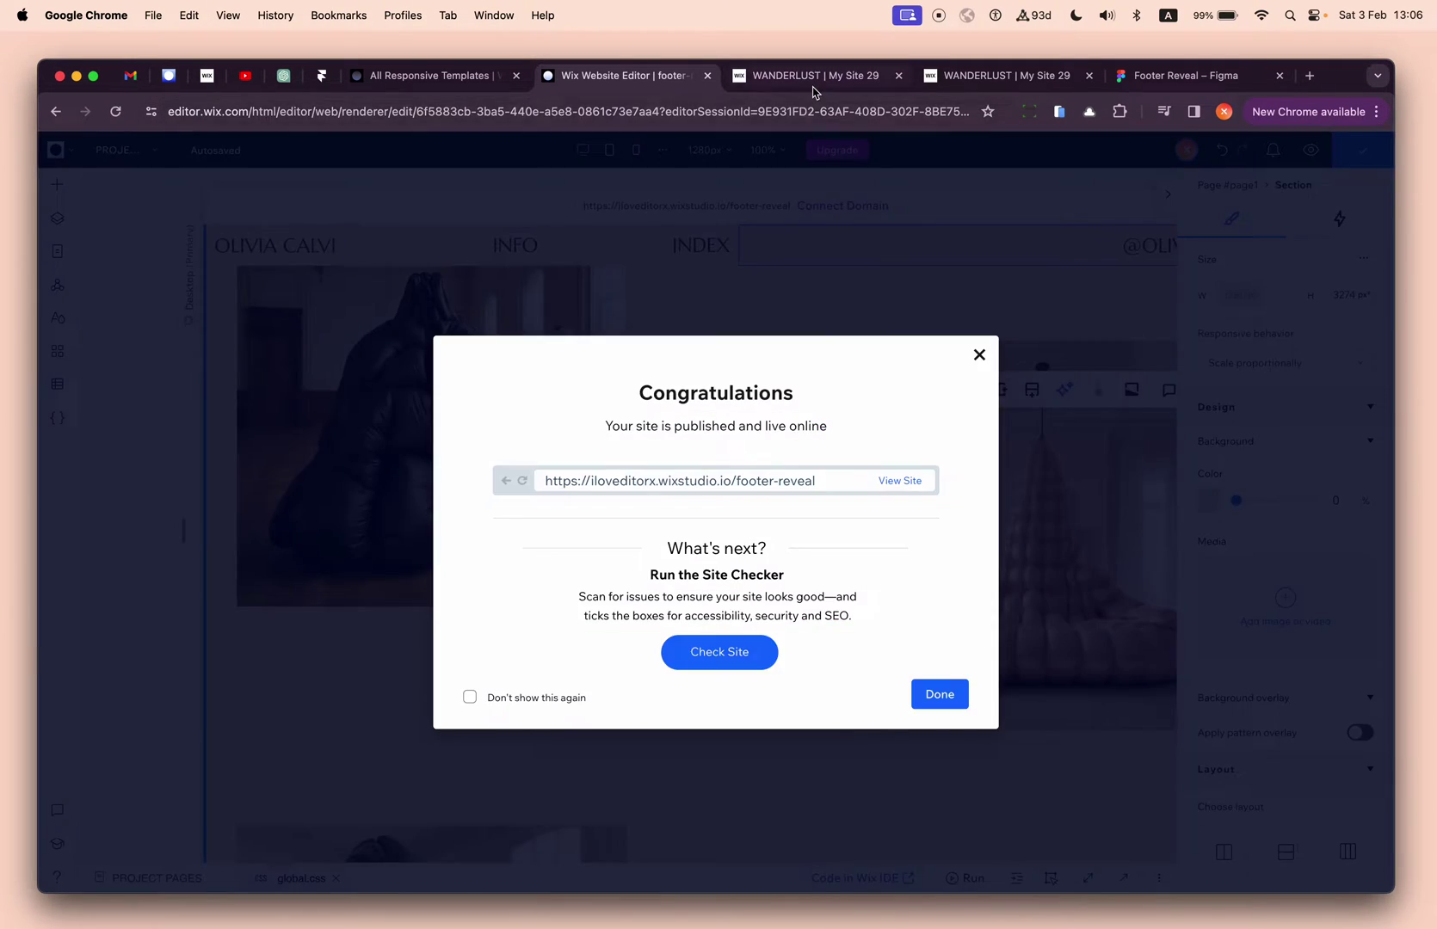
click(812, 85)
click(115, 111)
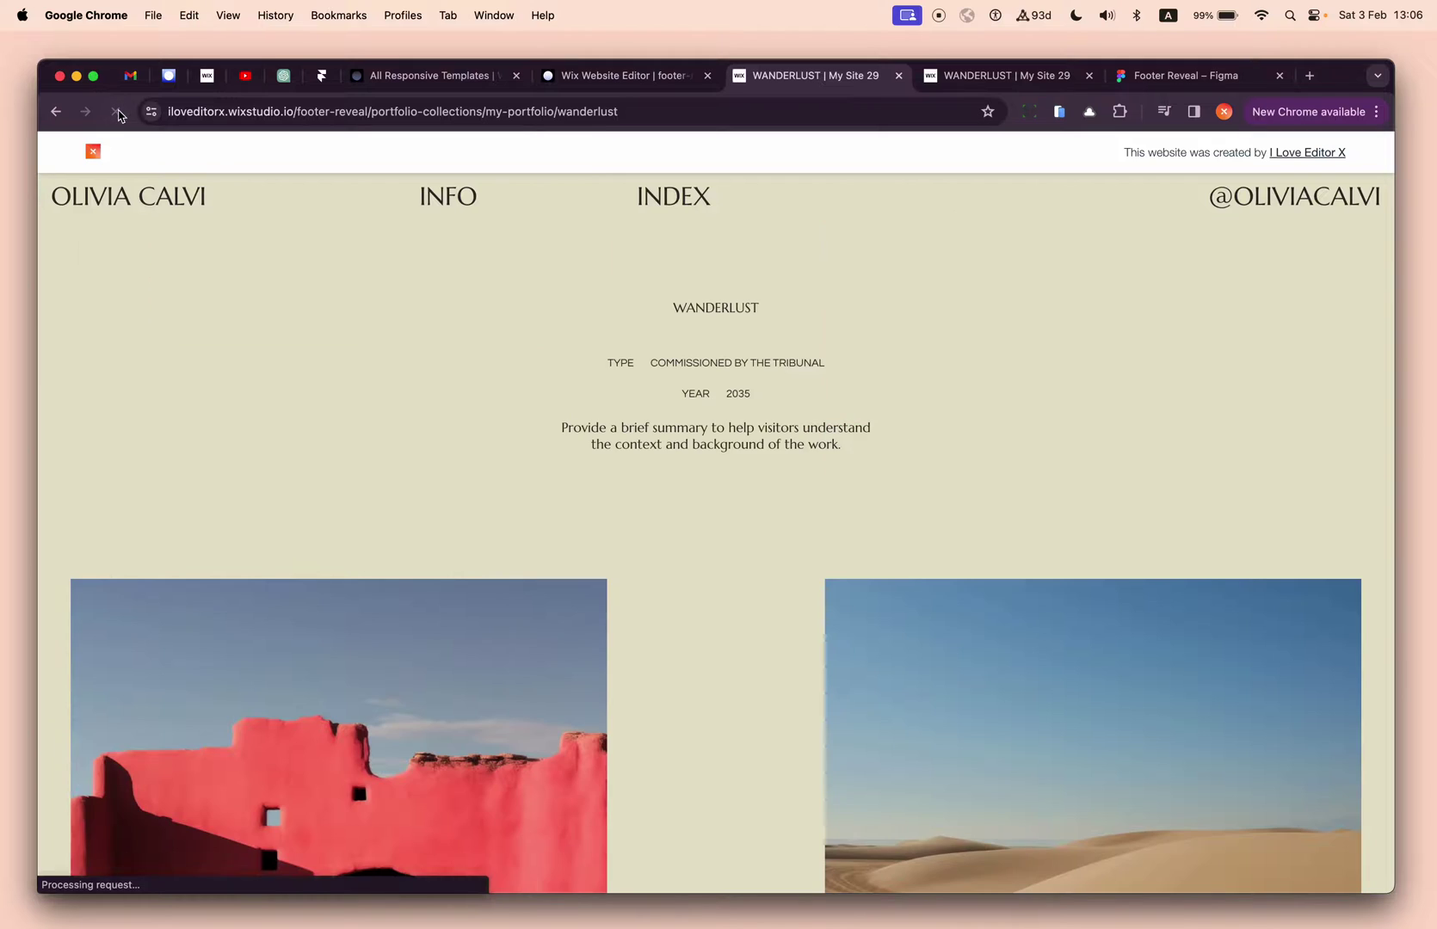
click(115, 112)
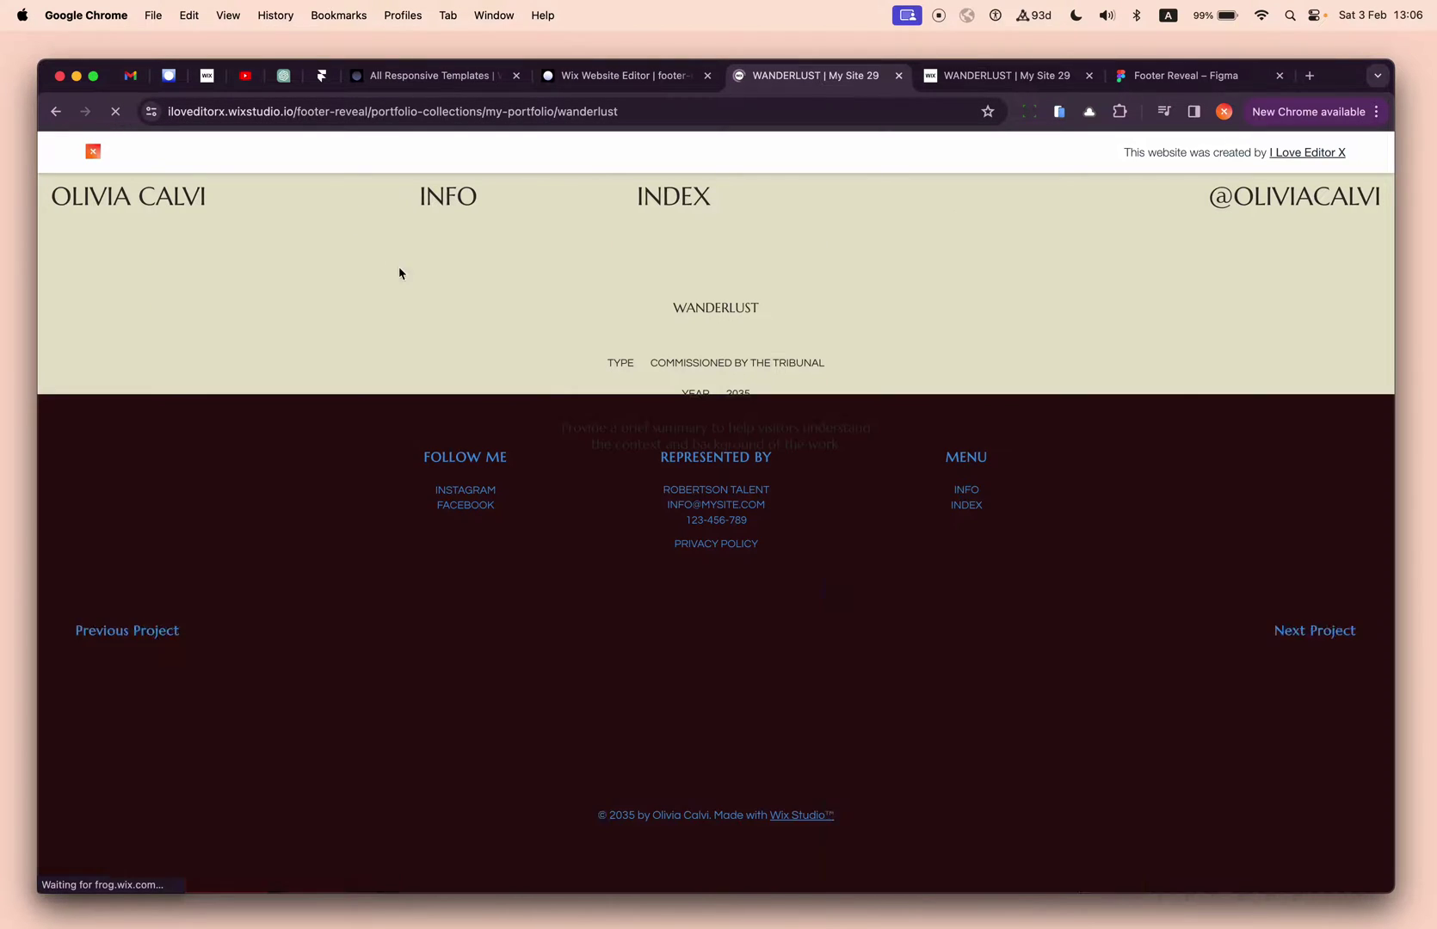
scroll(755, 410, down, 3)
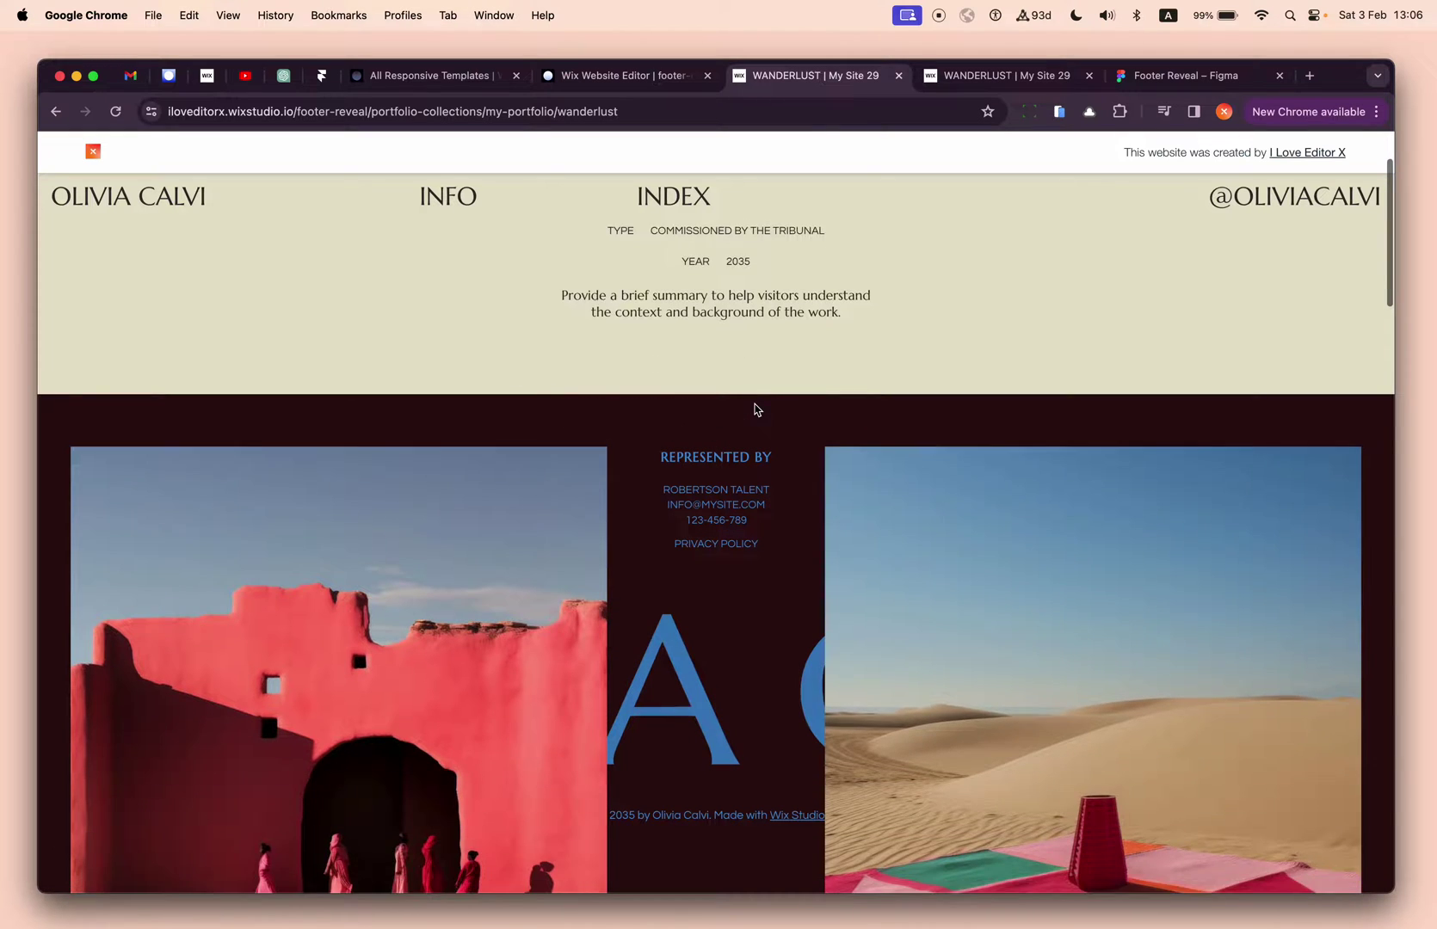
scroll(756, 411, up, 3)
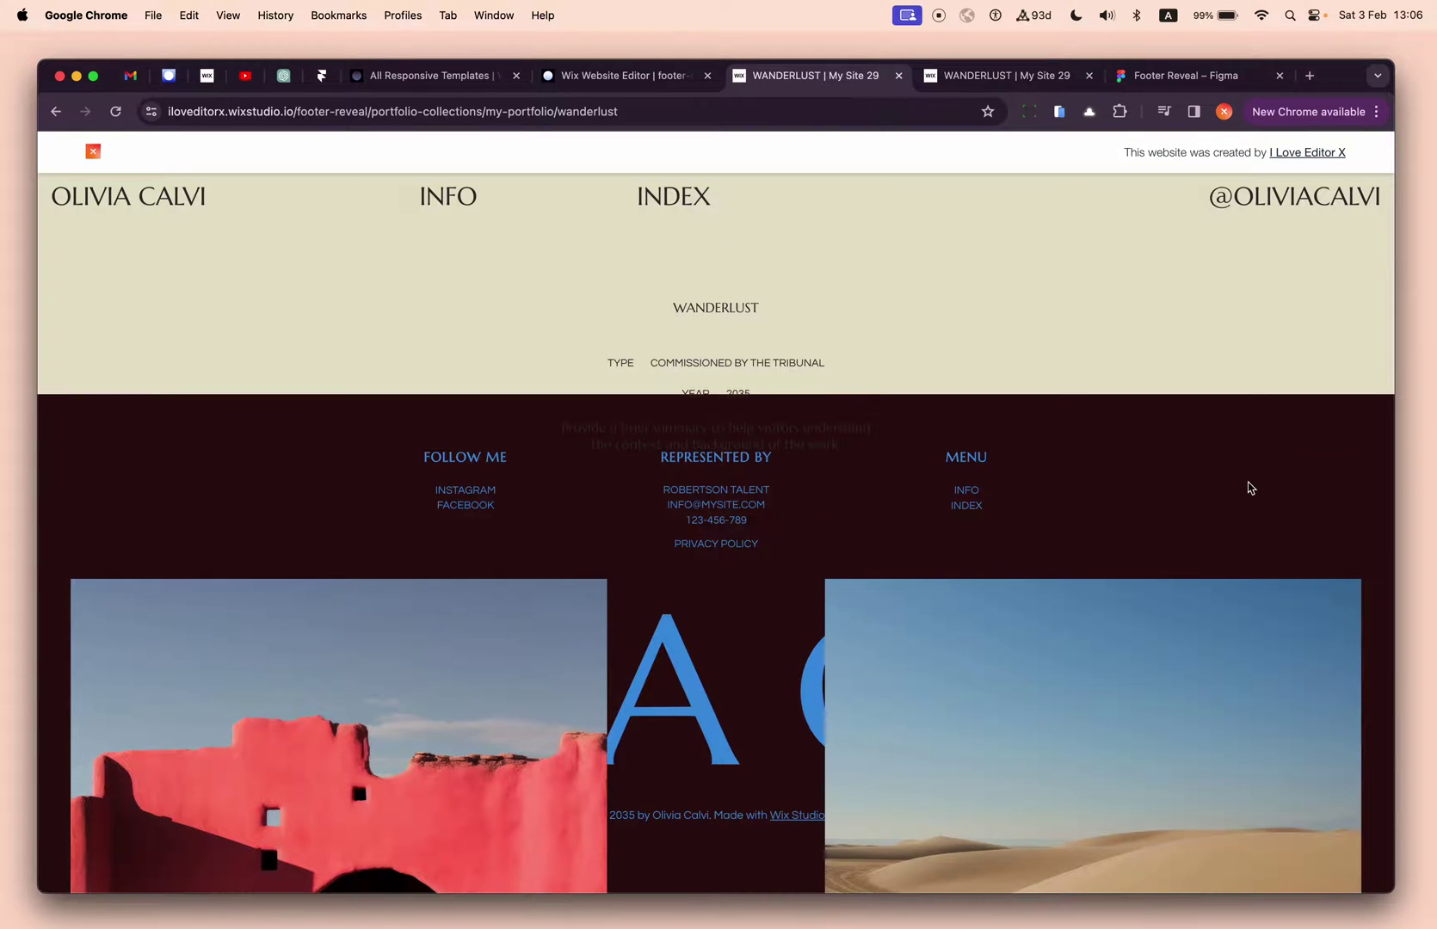
scroll(1162, 481, down, 2)
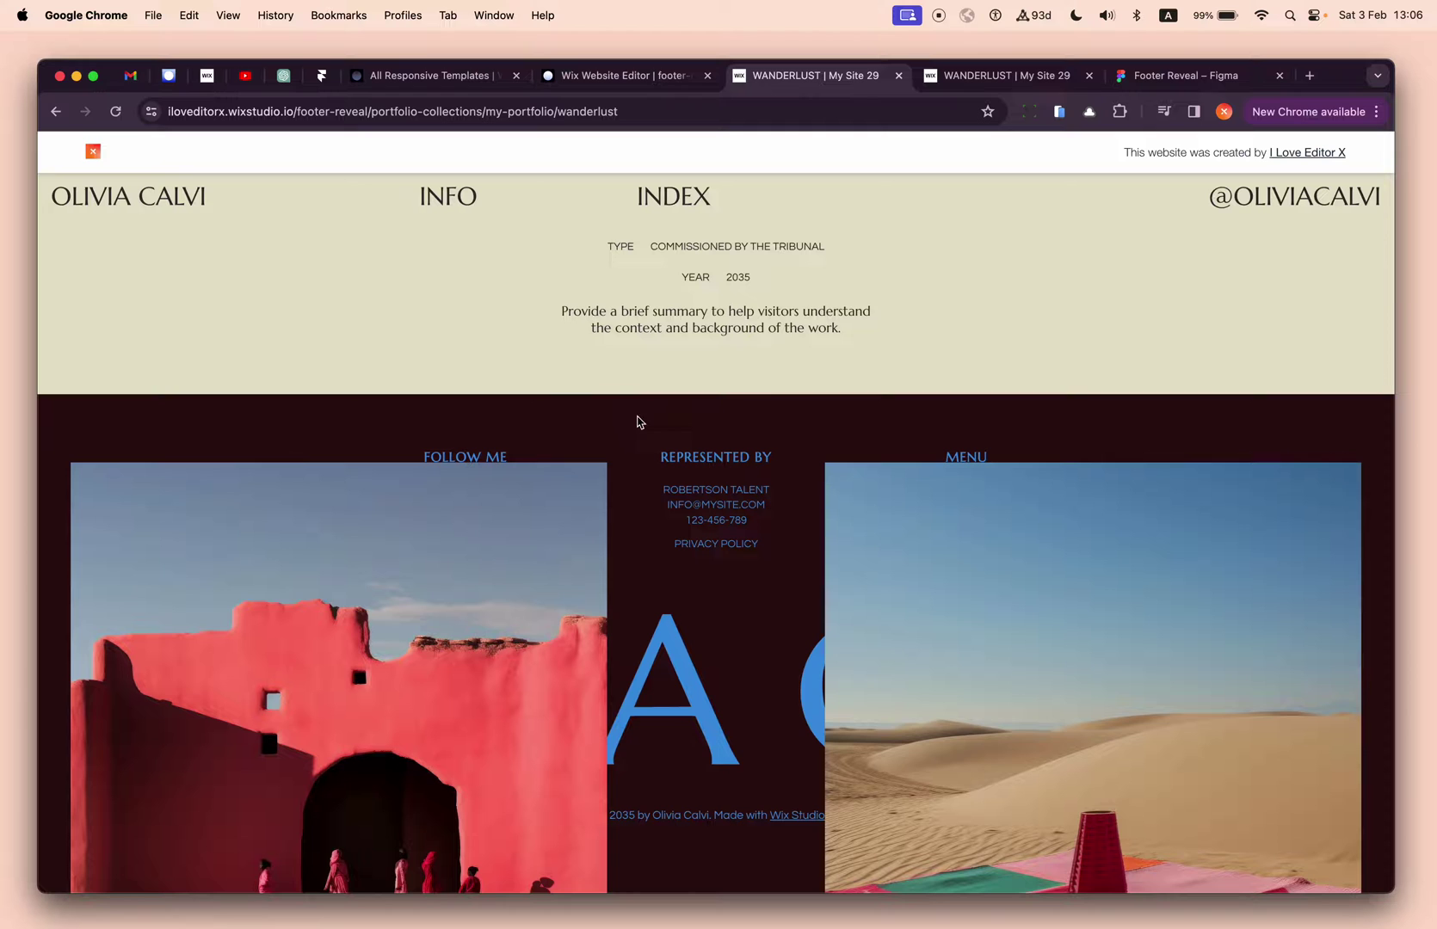
scroll(626, 549, down, 2)
scroll(795, 562, down, 3)
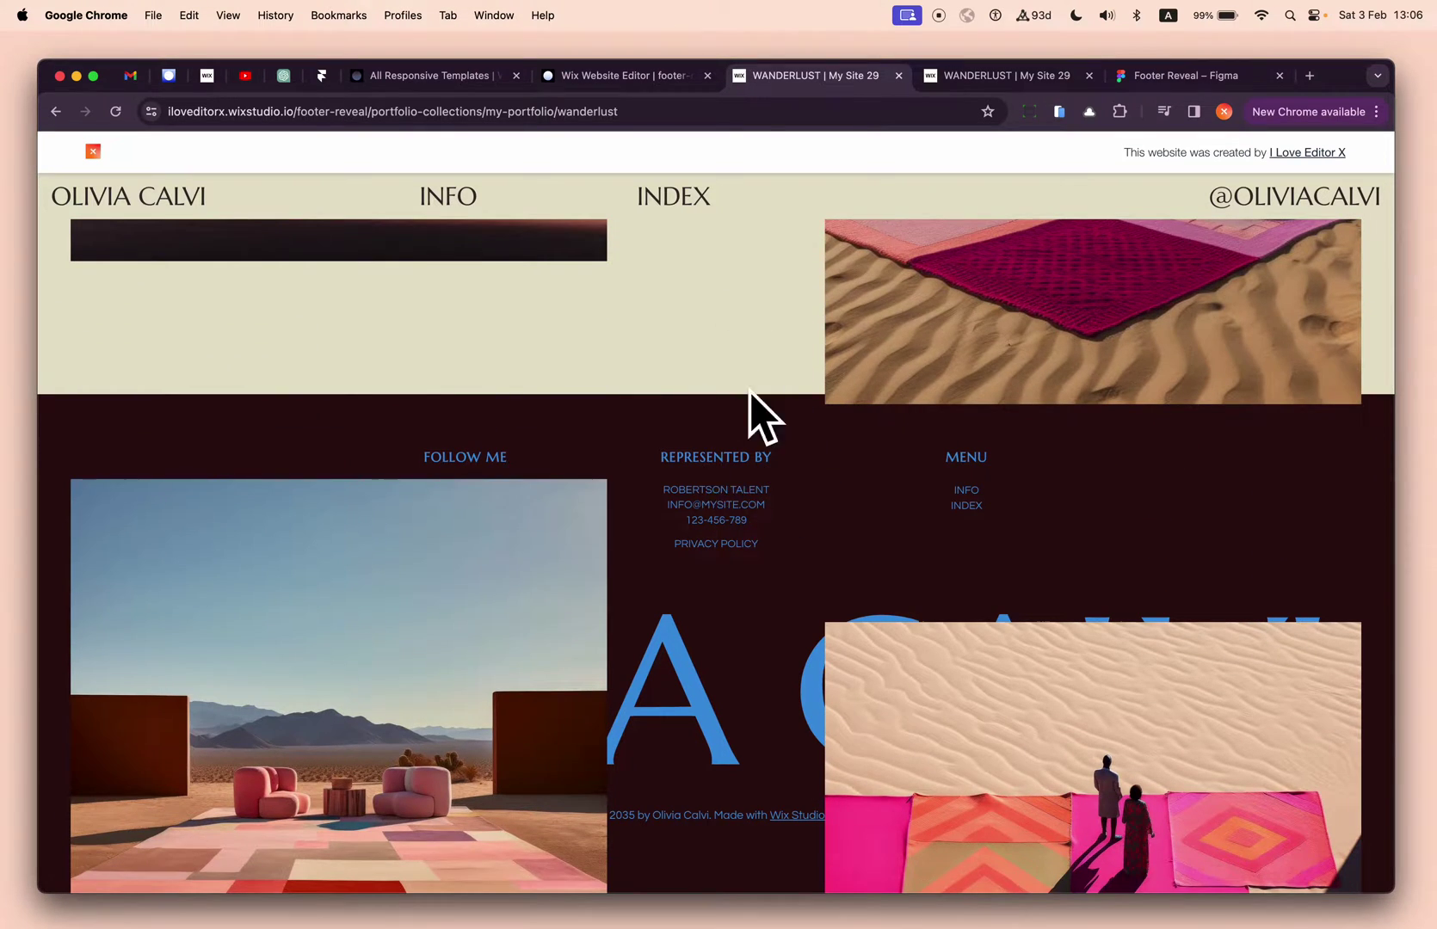
scroll(742, 503, down, 5)
scroll(727, 527, down, 10)
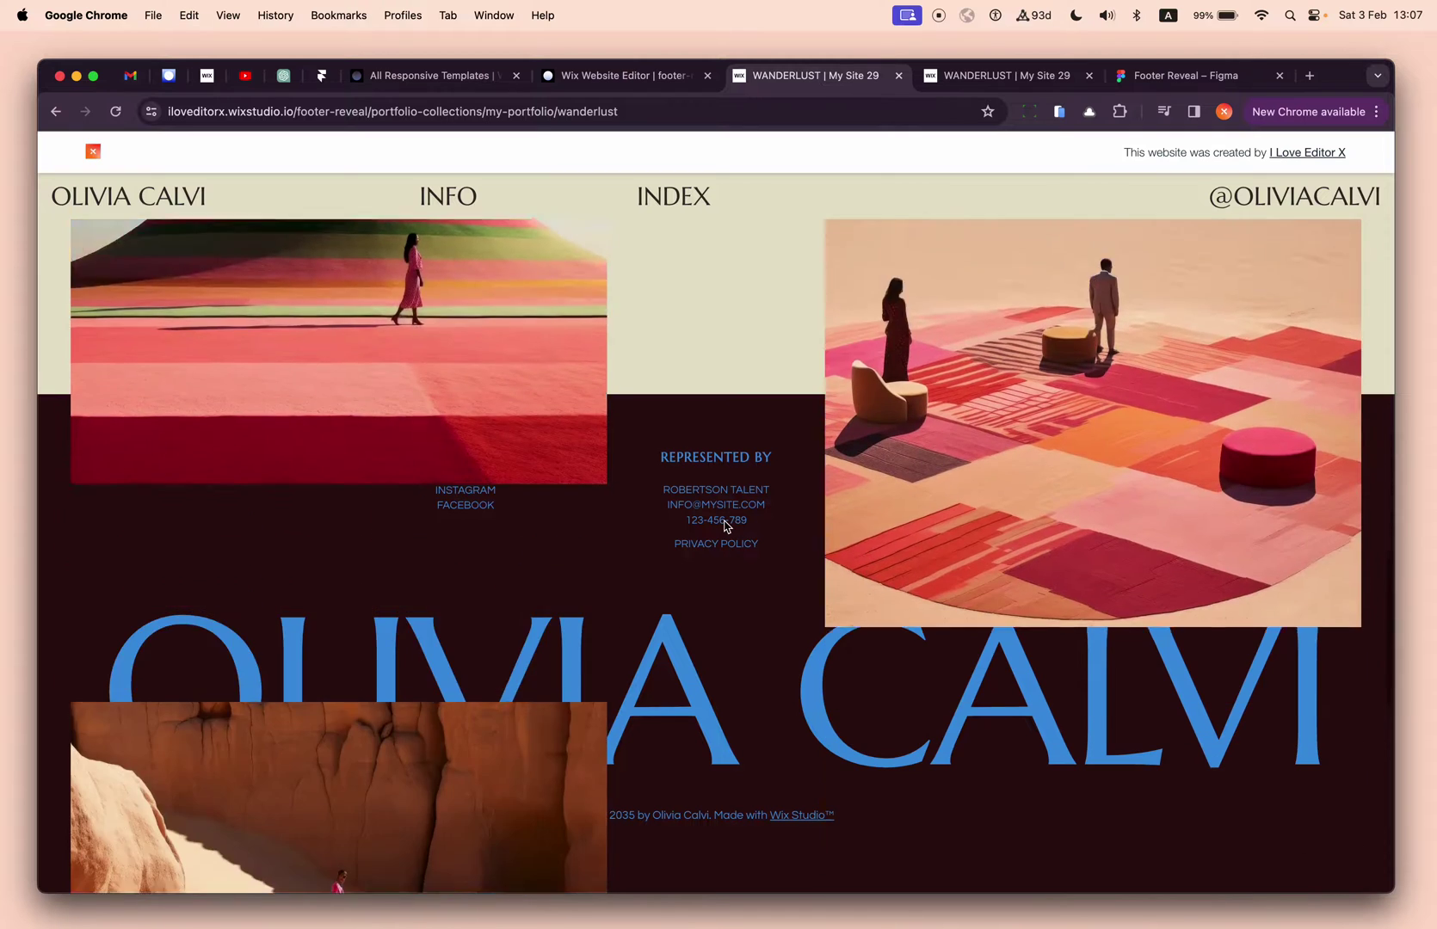
scroll(727, 527, up, 10)
scroll(727, 527, up, 5)
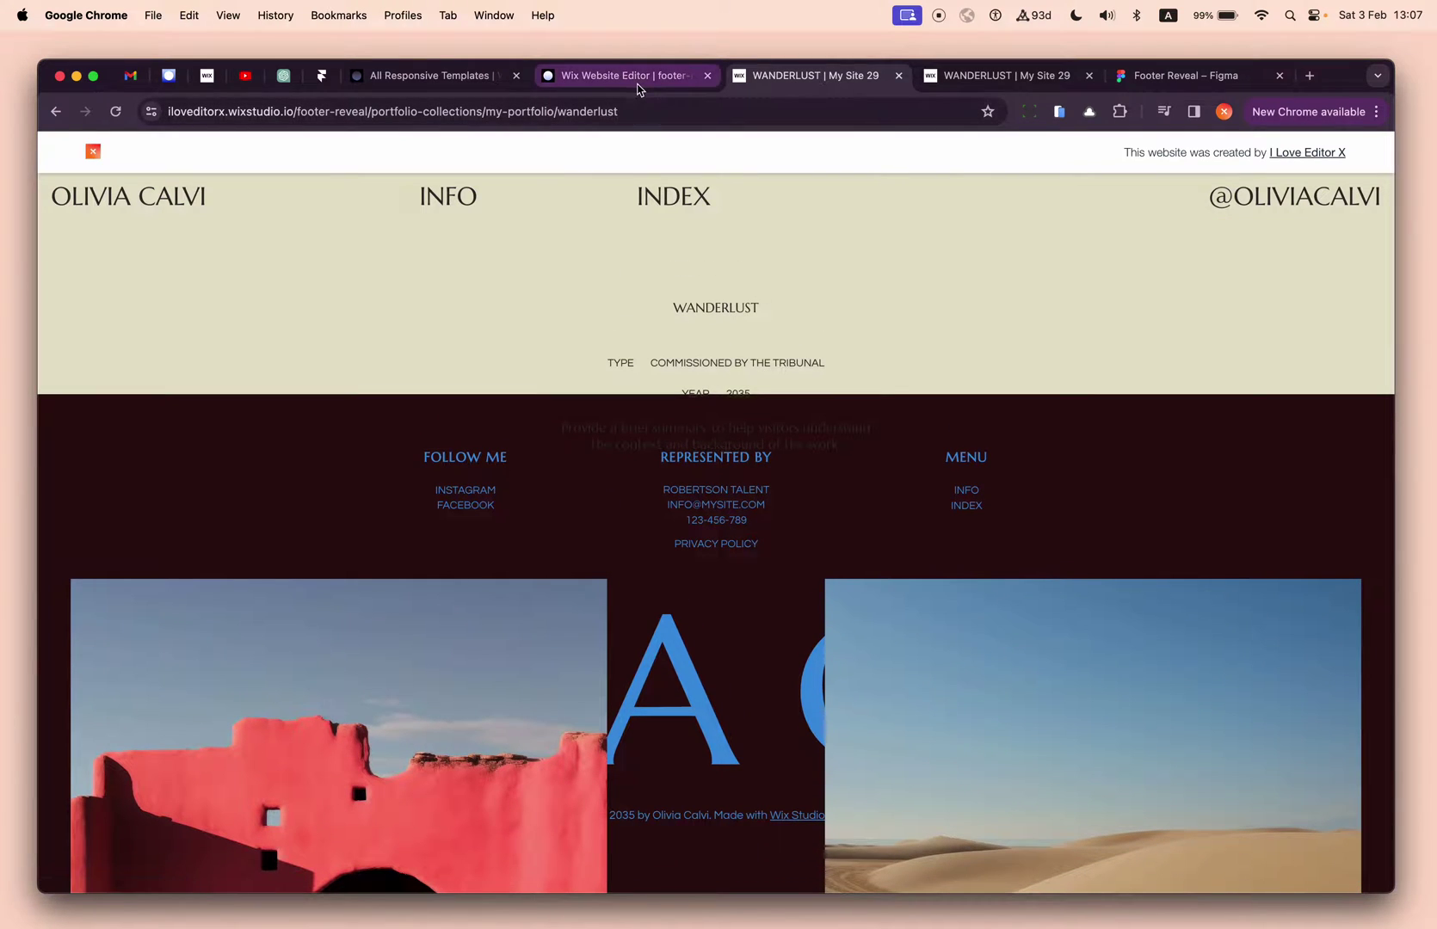
click(637, 86)
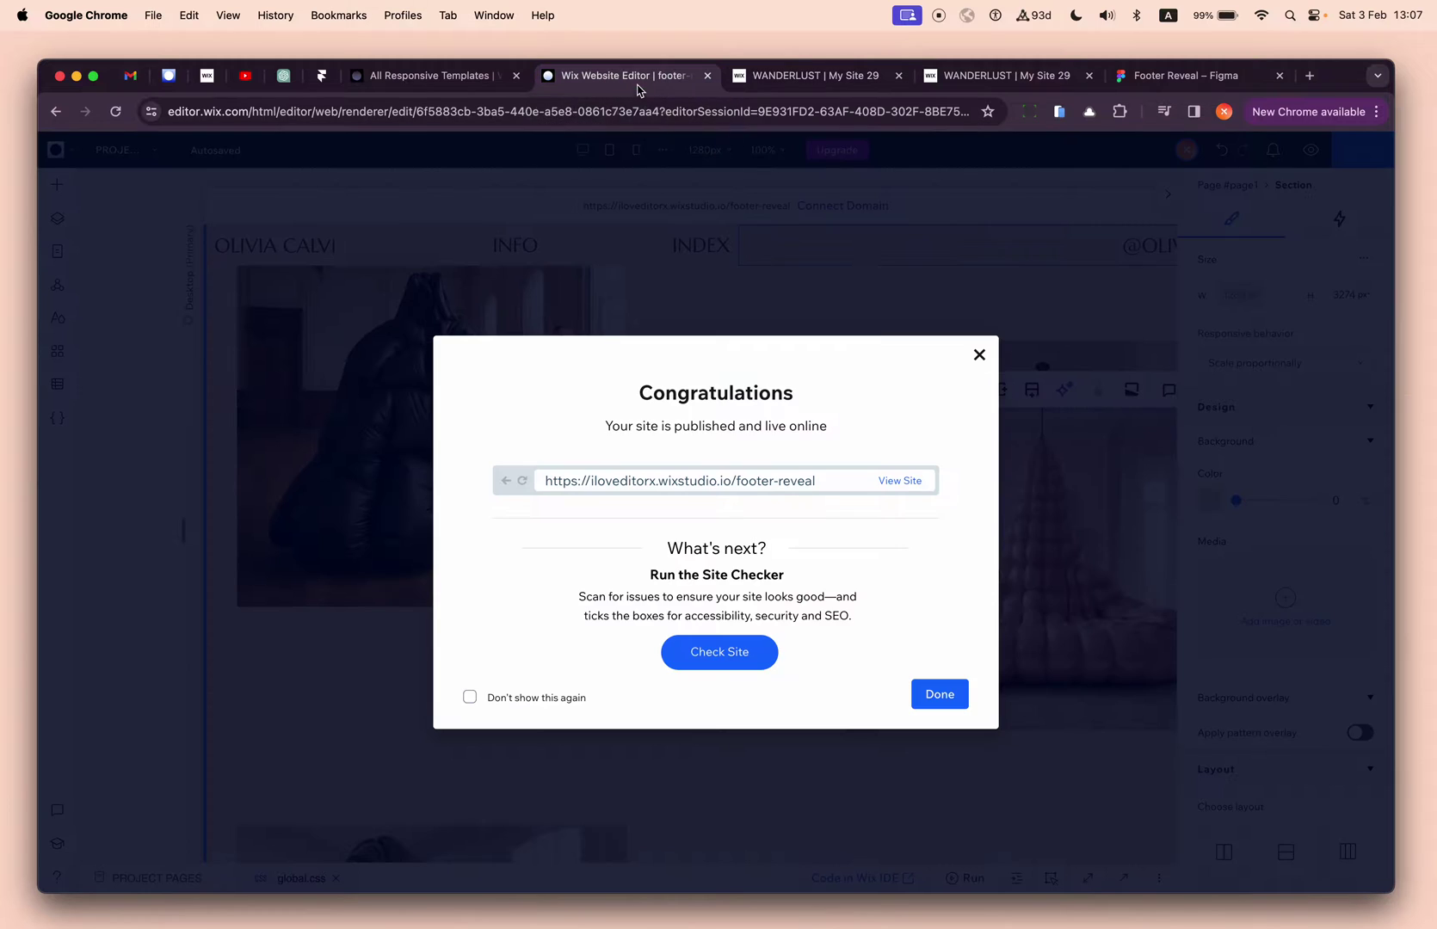
Step: Restore Section #section4's background opacity to 100%, republish, and view the live WANDERLUST page
click(570, 276)
click(738, 417)
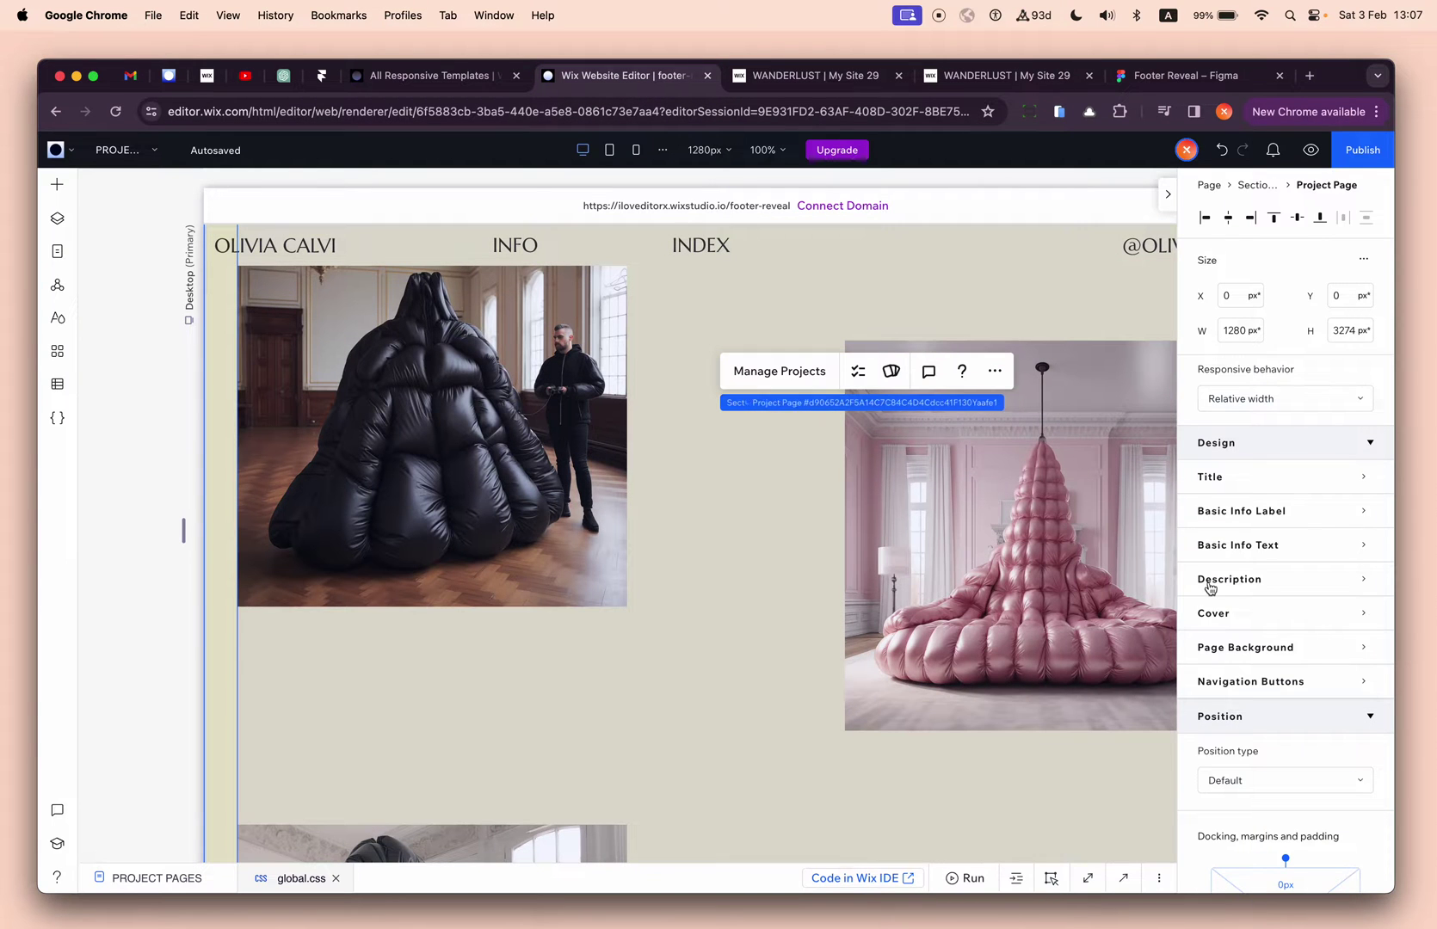
click(736, 402)
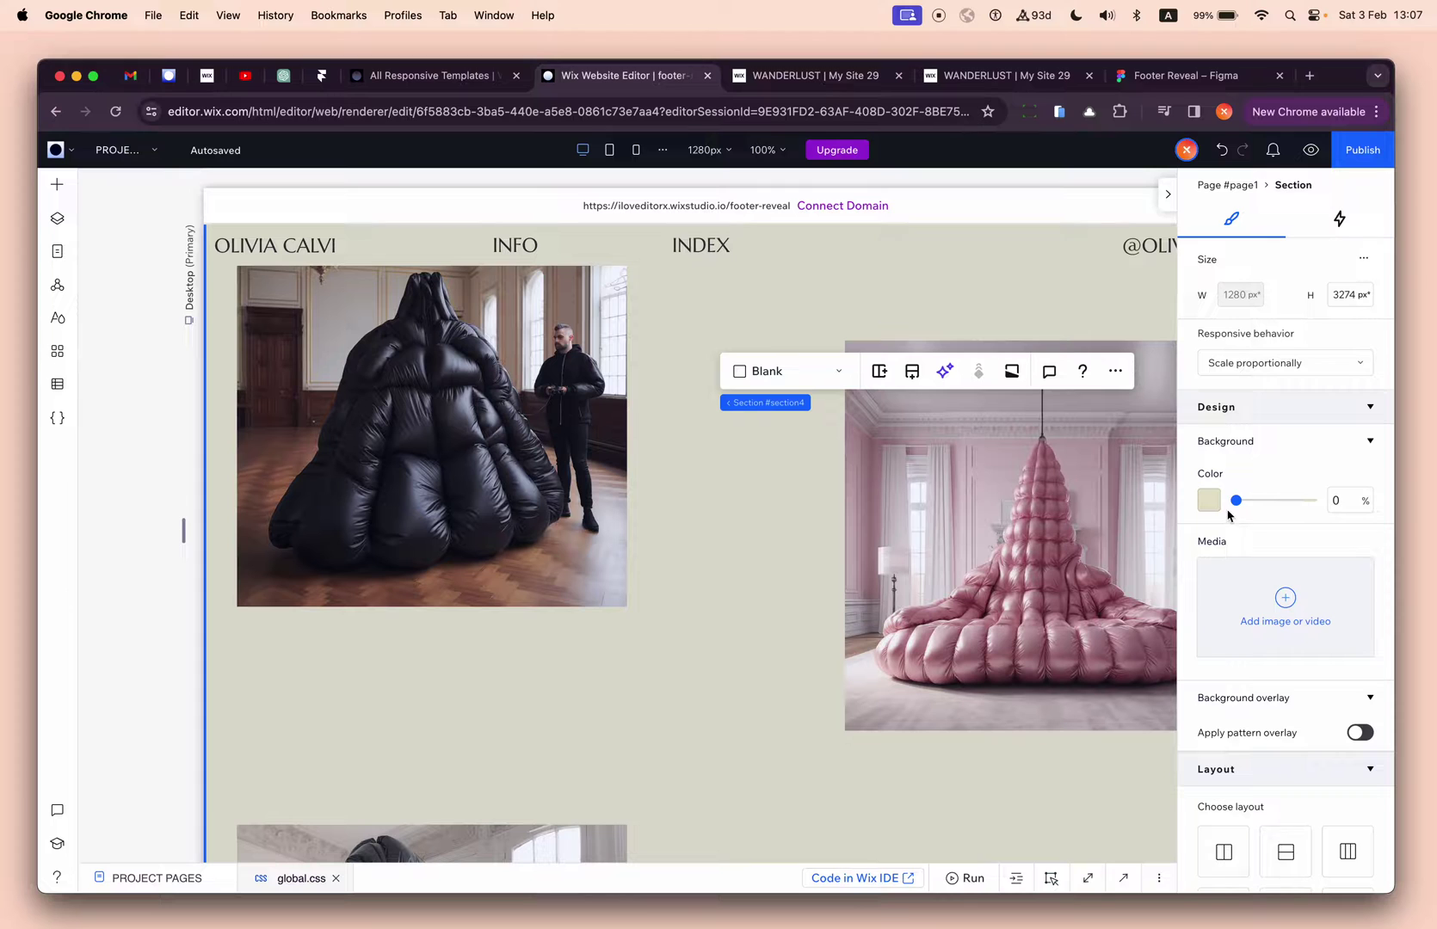
drag(1236, 500, 1319, 501)
click(1349, 149)
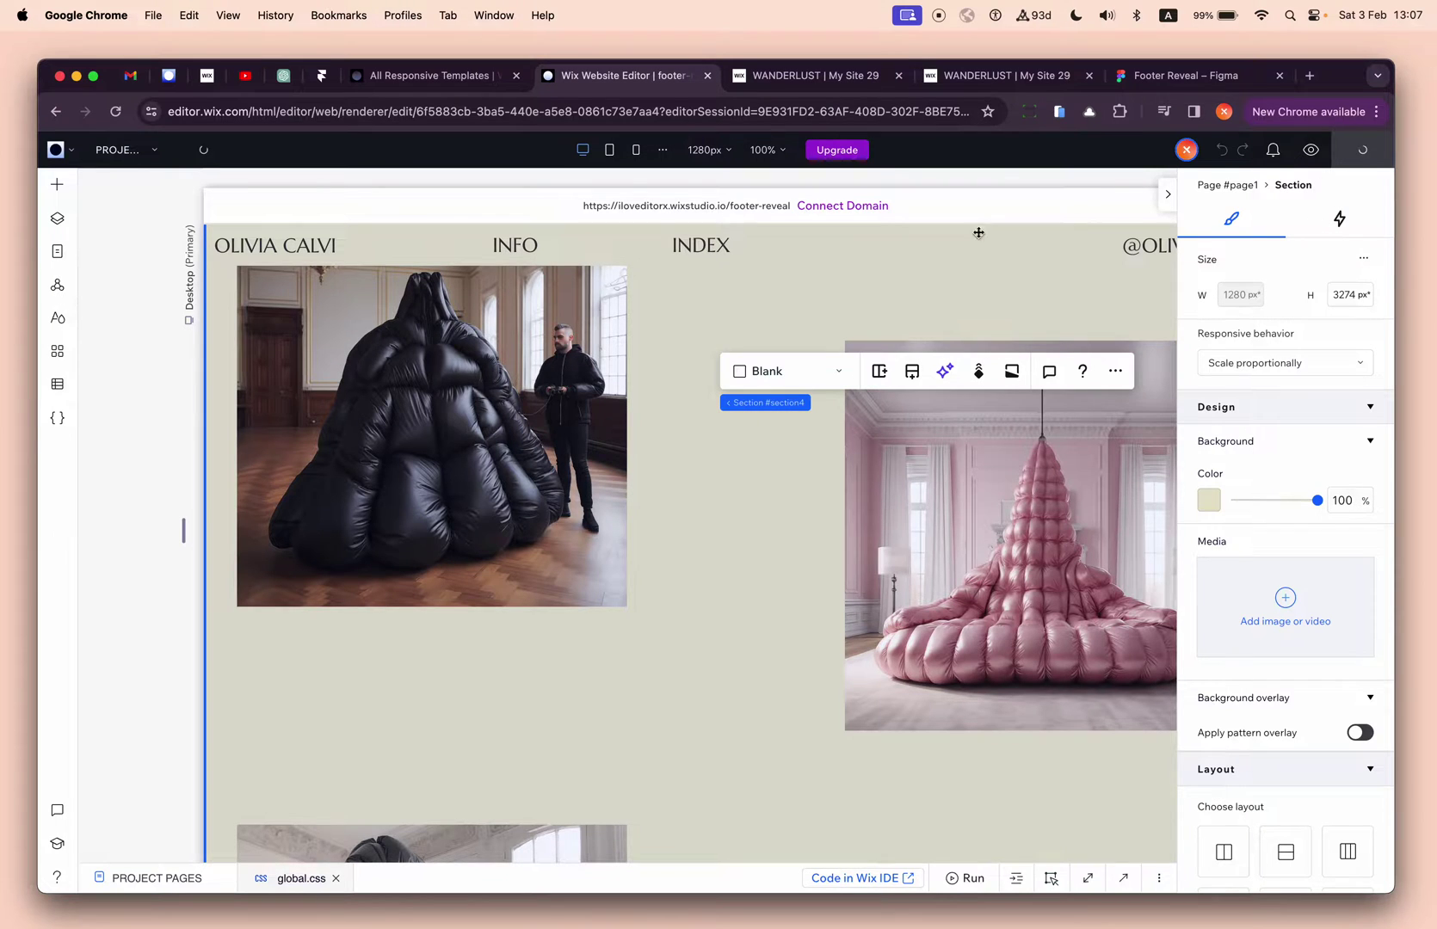
click(801, 78)
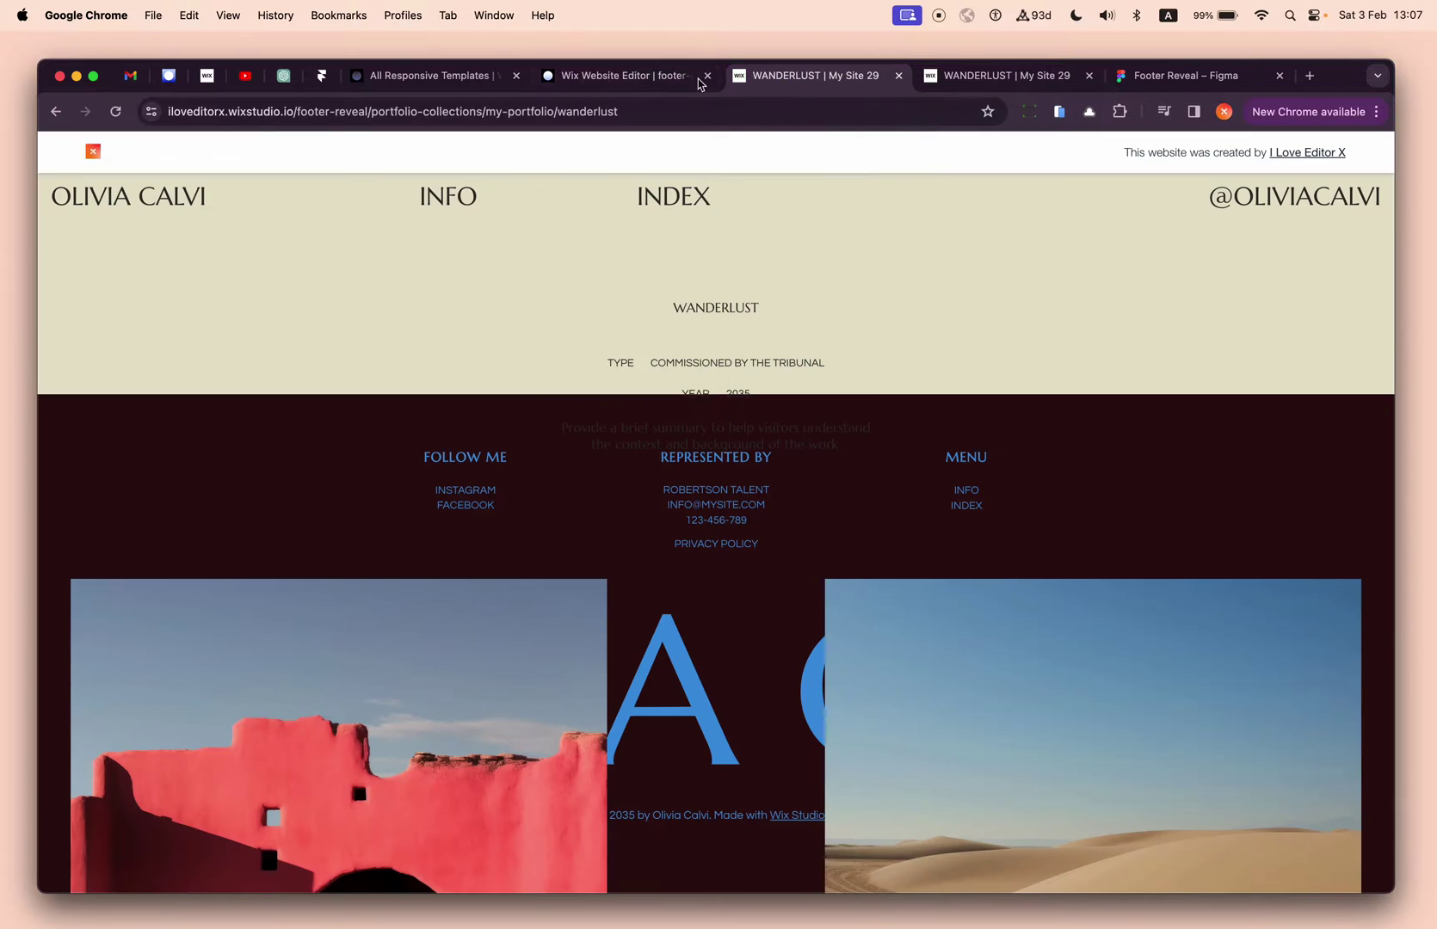
Step: Reload the live WANDERLUST page and scroll down to the revealed dark footer and back up
click(115, 111)
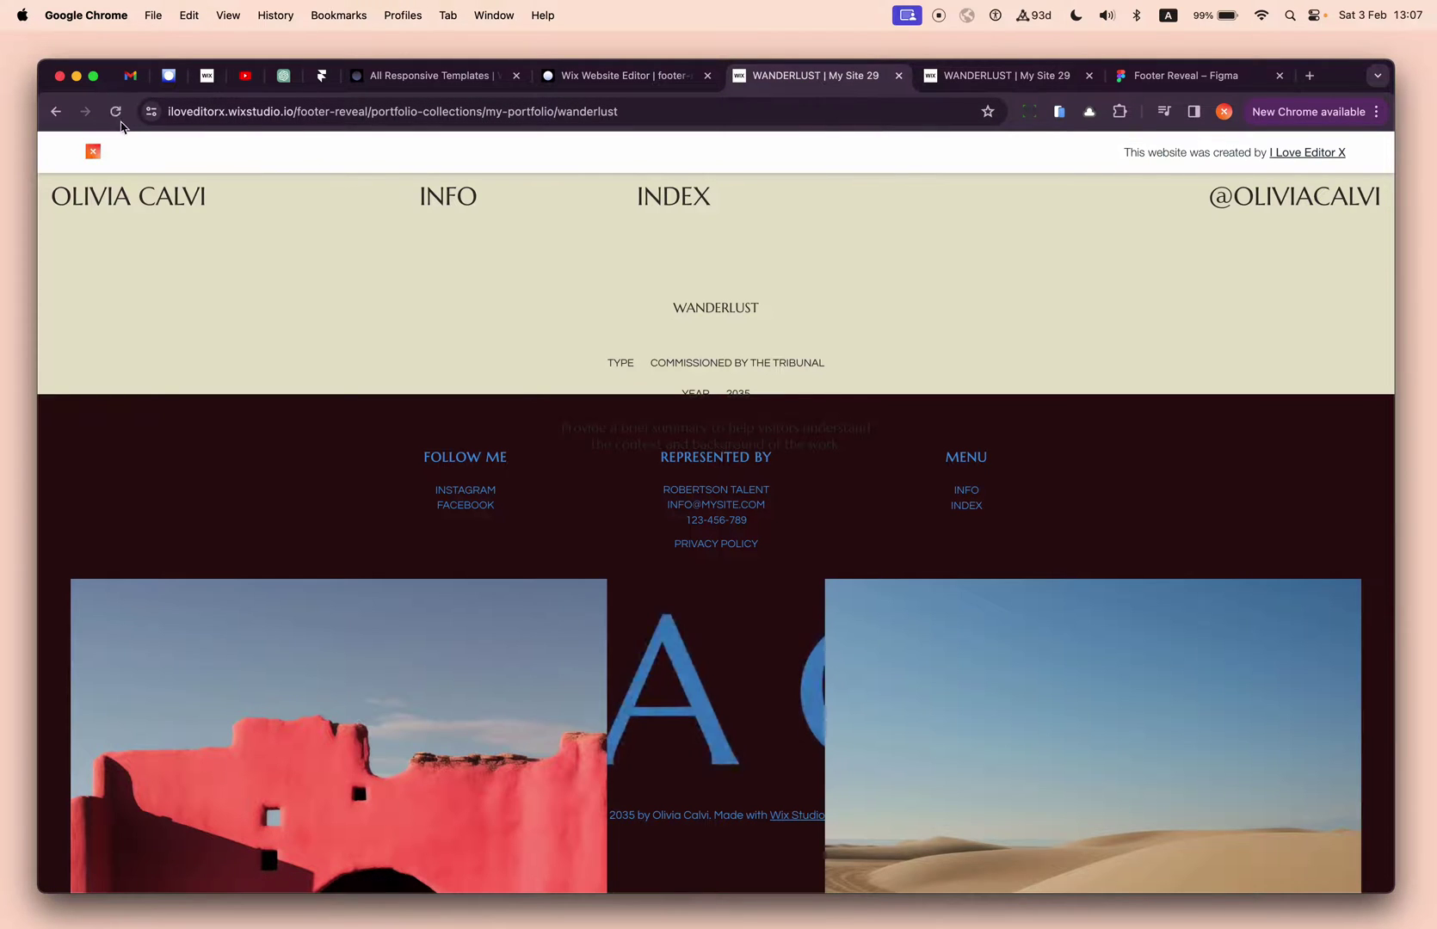
click(116, 114)
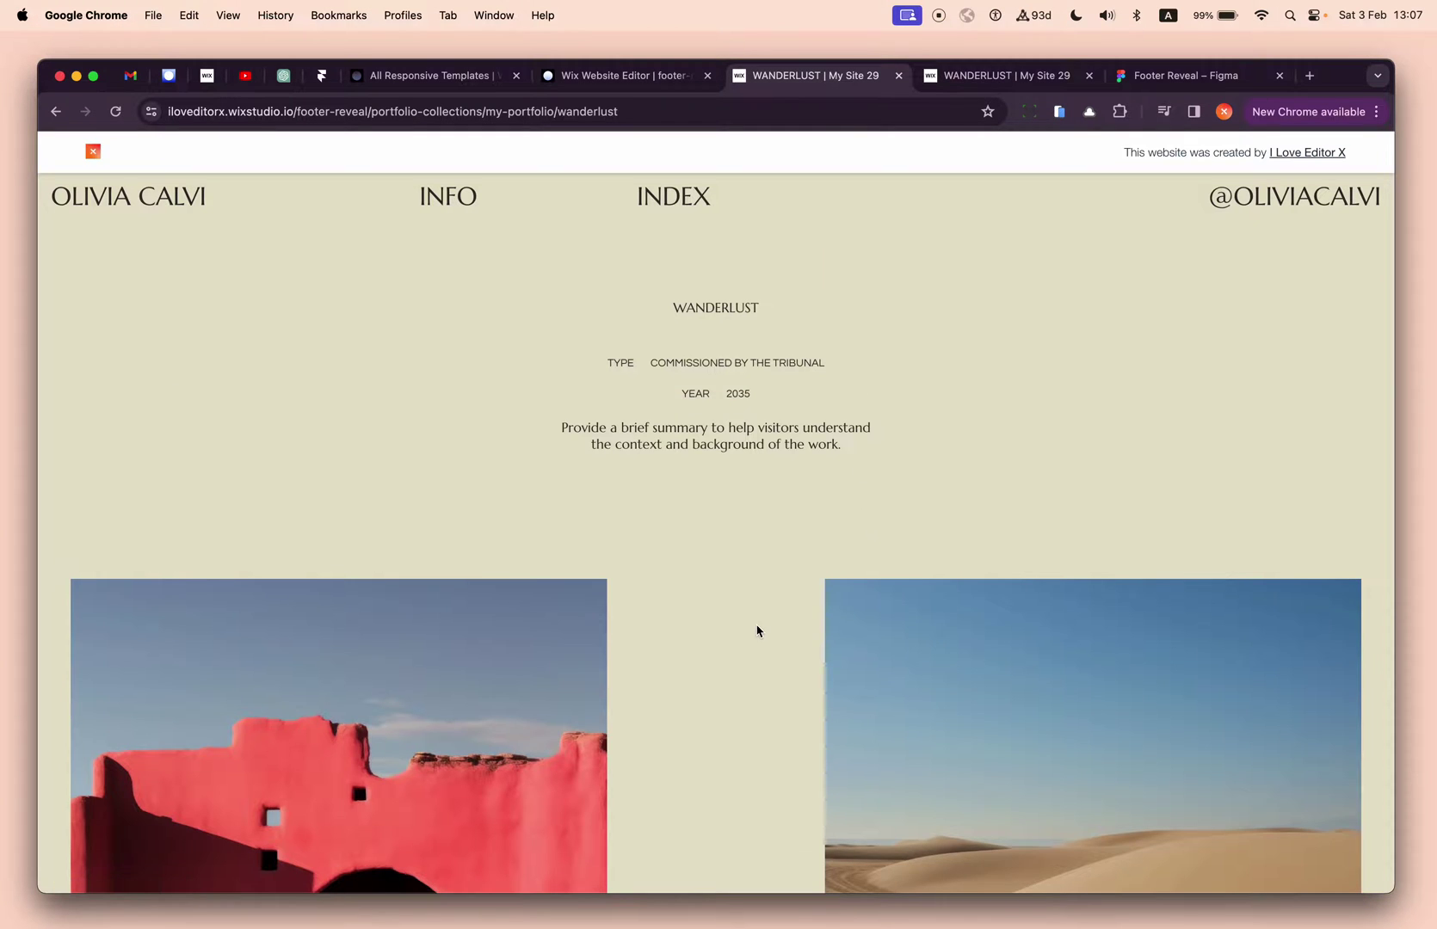
scroll(757, 631, down, 10)
scroll(757, 631, down, 20)
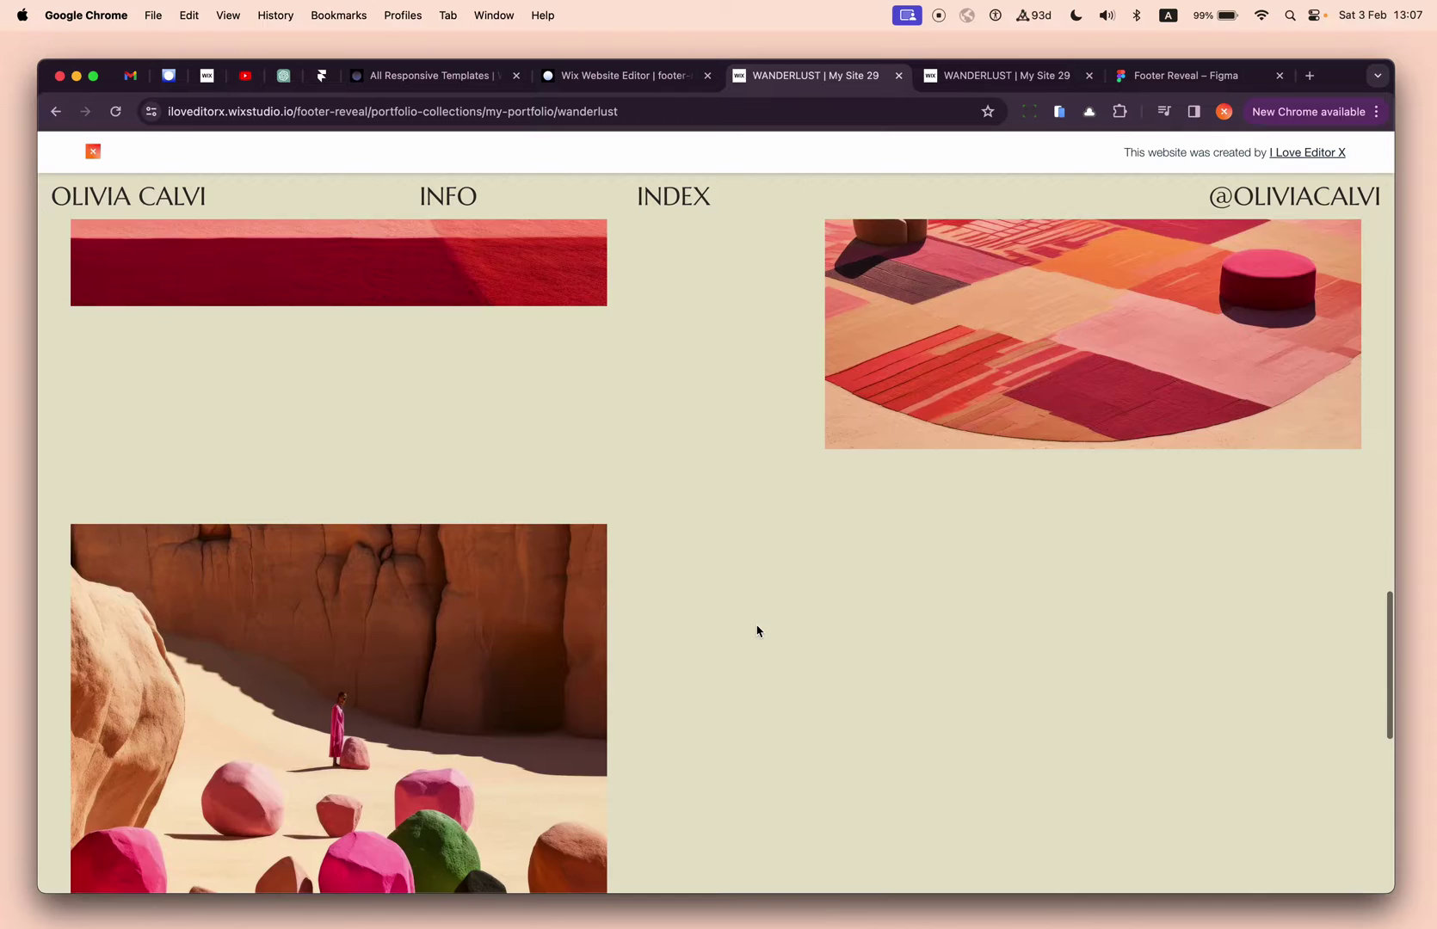
scroll(757, 632, up, 5)
scroll(756, 627, down, 3)
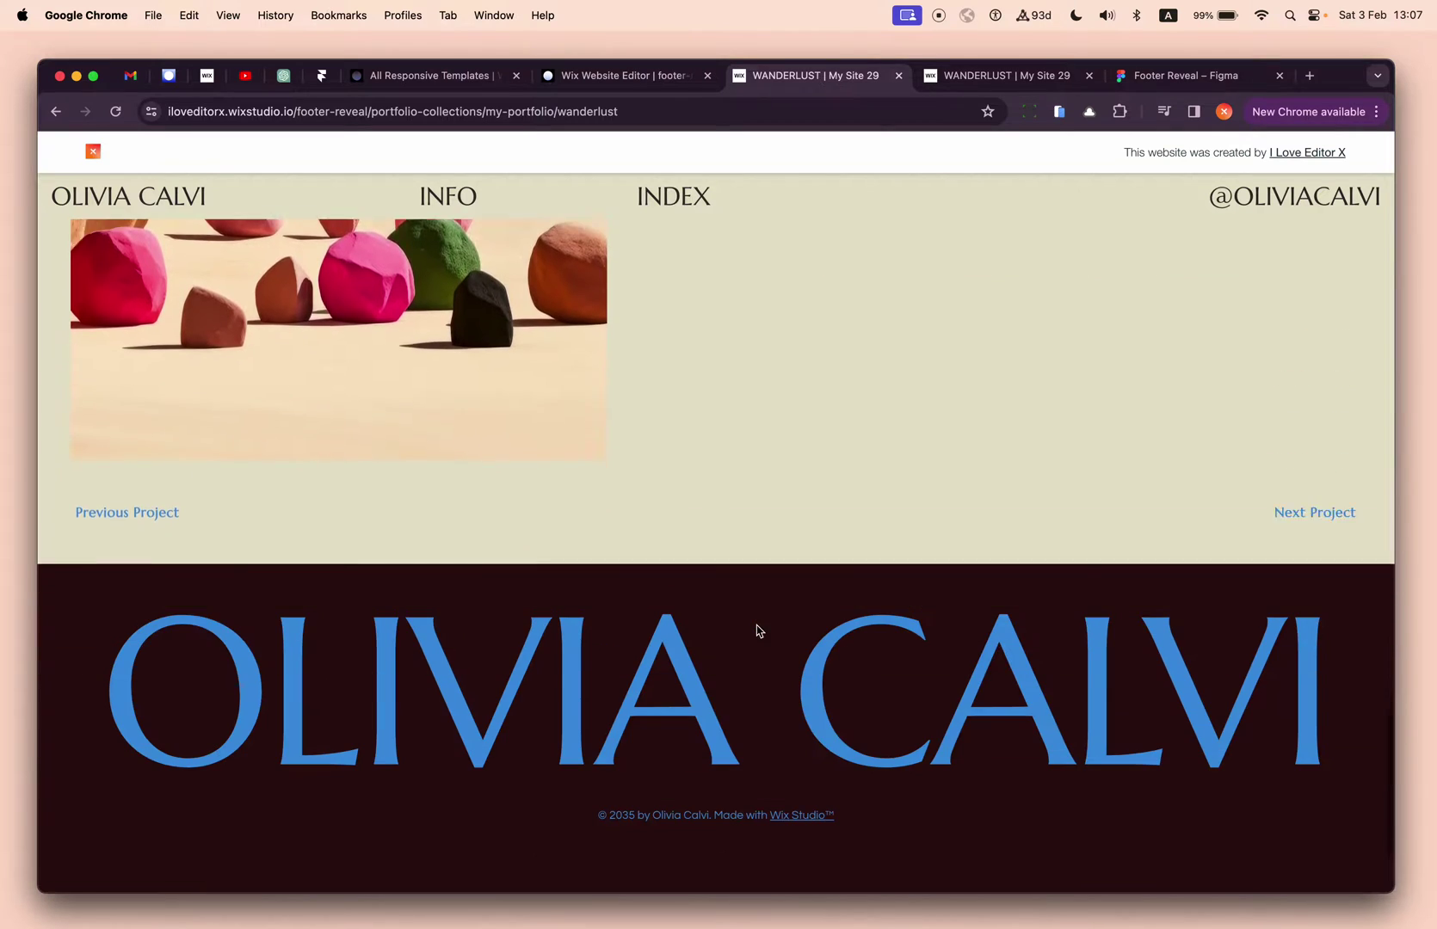
scroll(756, 625, up, 5)
scroll(756, 625, down, 5)
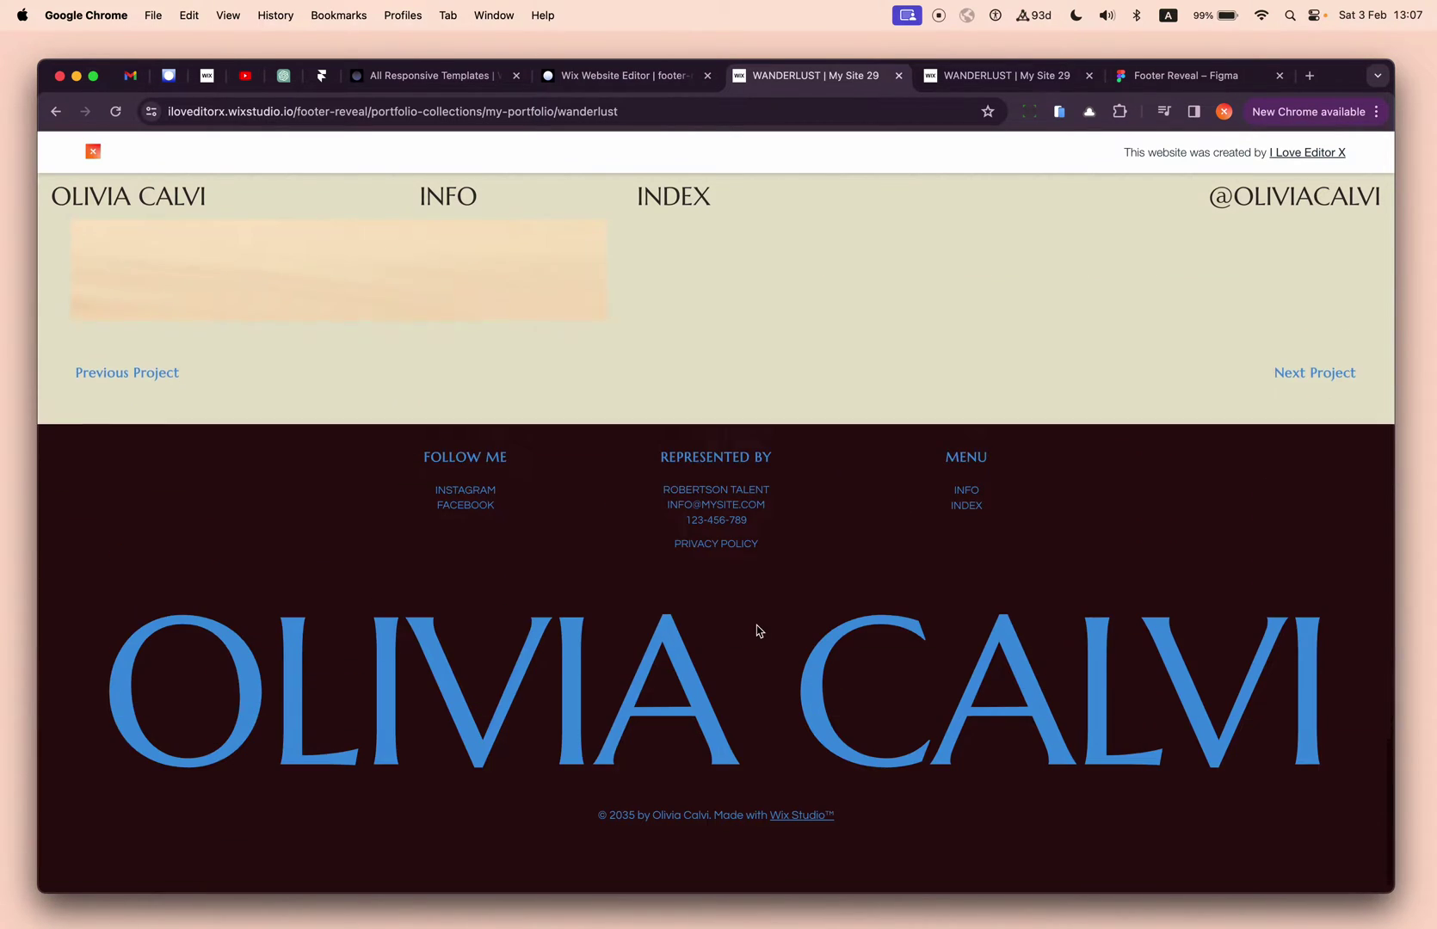
scroll(756, 625, up, 6)
scroll(756, 625, down, 5)
scroll(756, 625, up, 8)
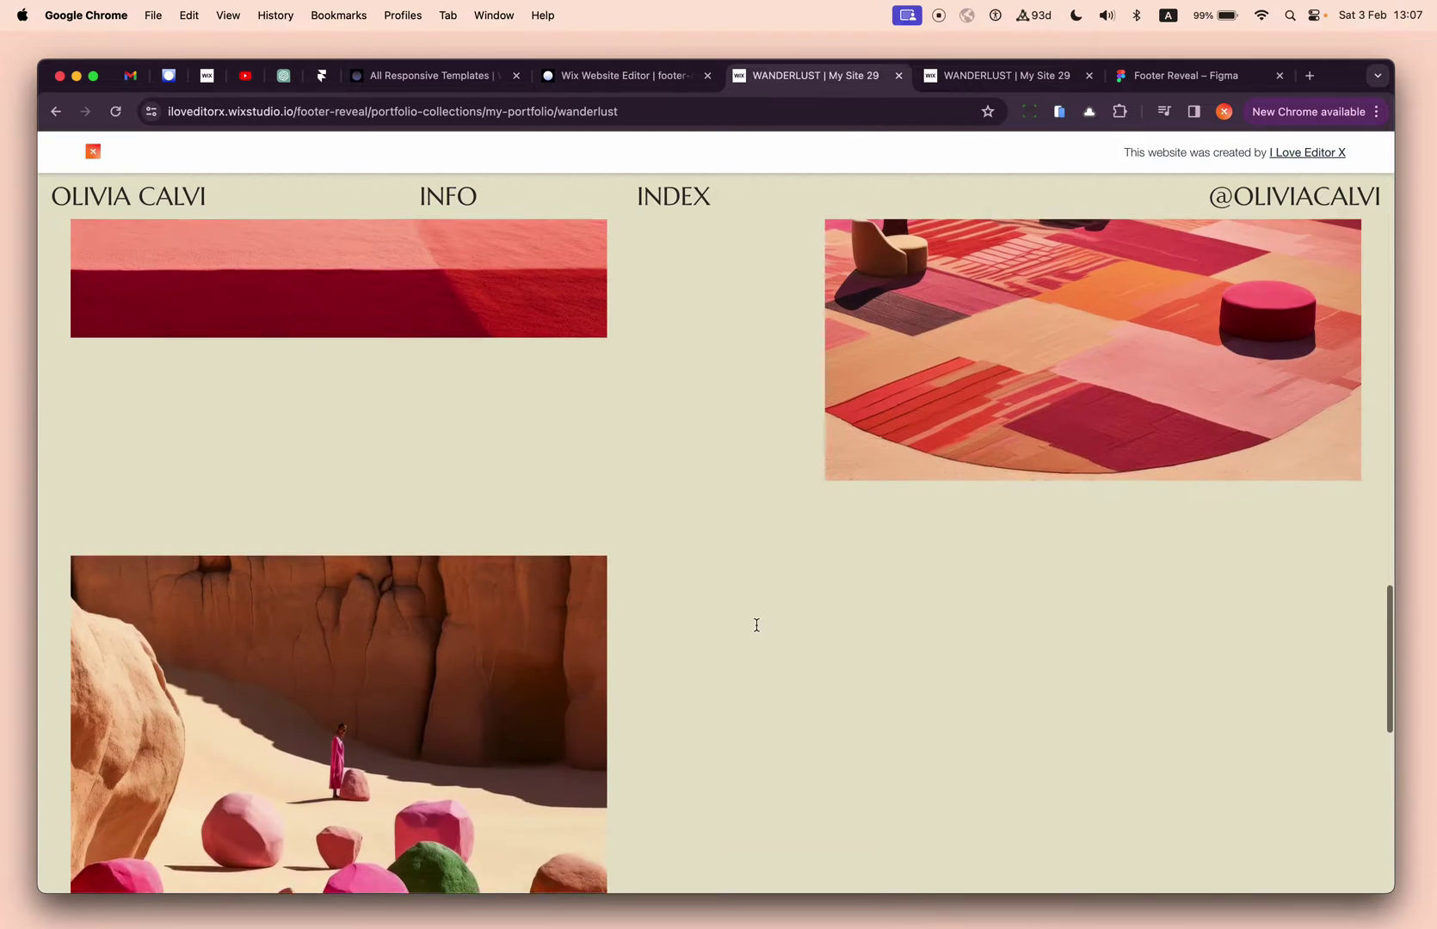
scroll(757, 624, up, 10)
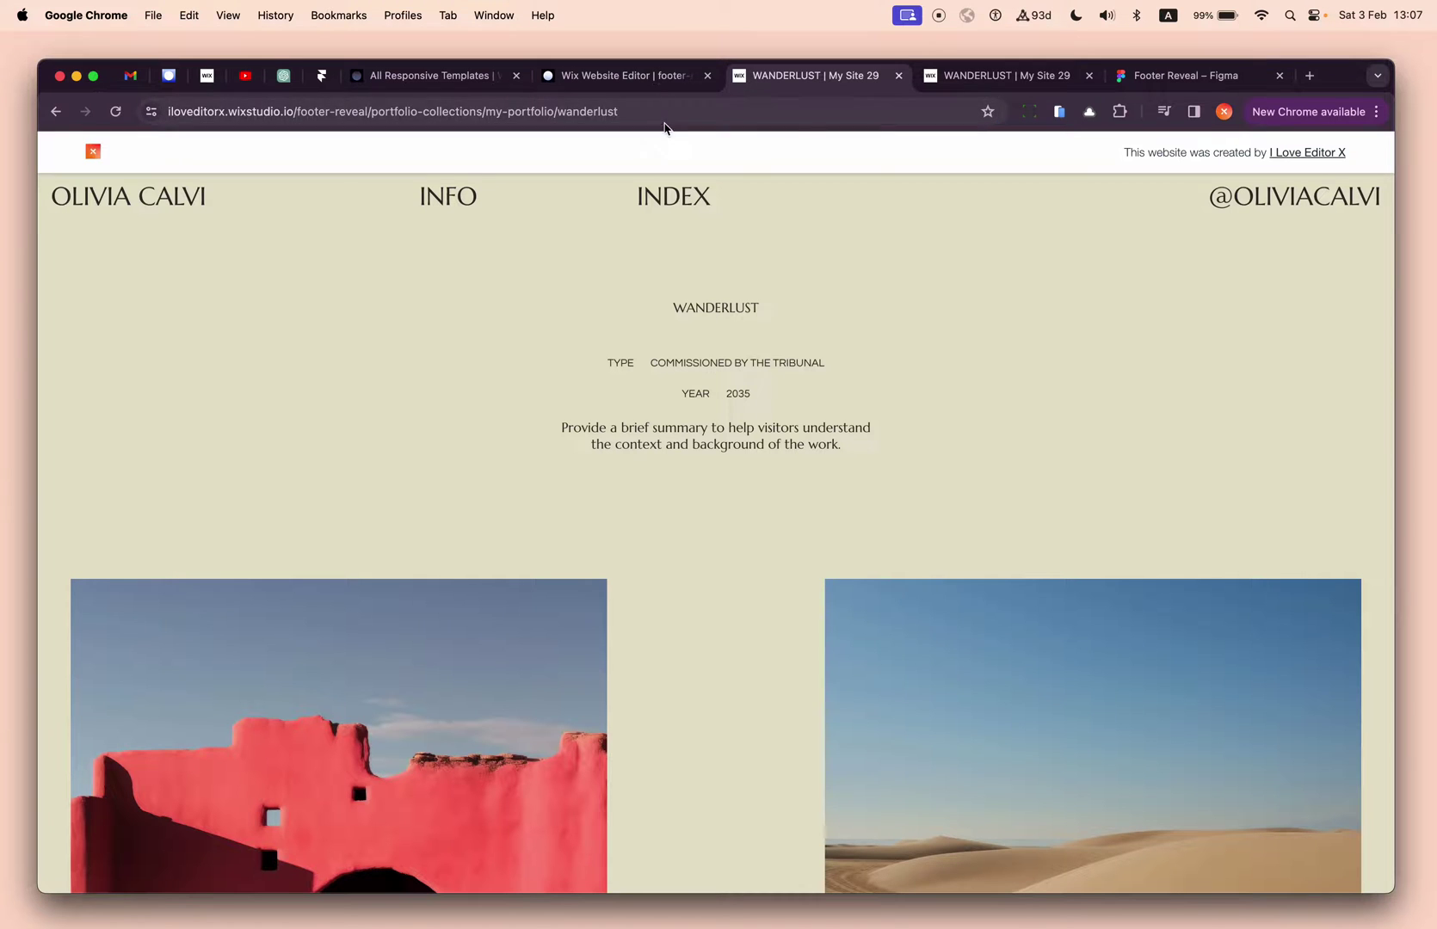
Step: Review the four Footer Reveal rules in Figma, then return to the Wix editor
key(super+9)
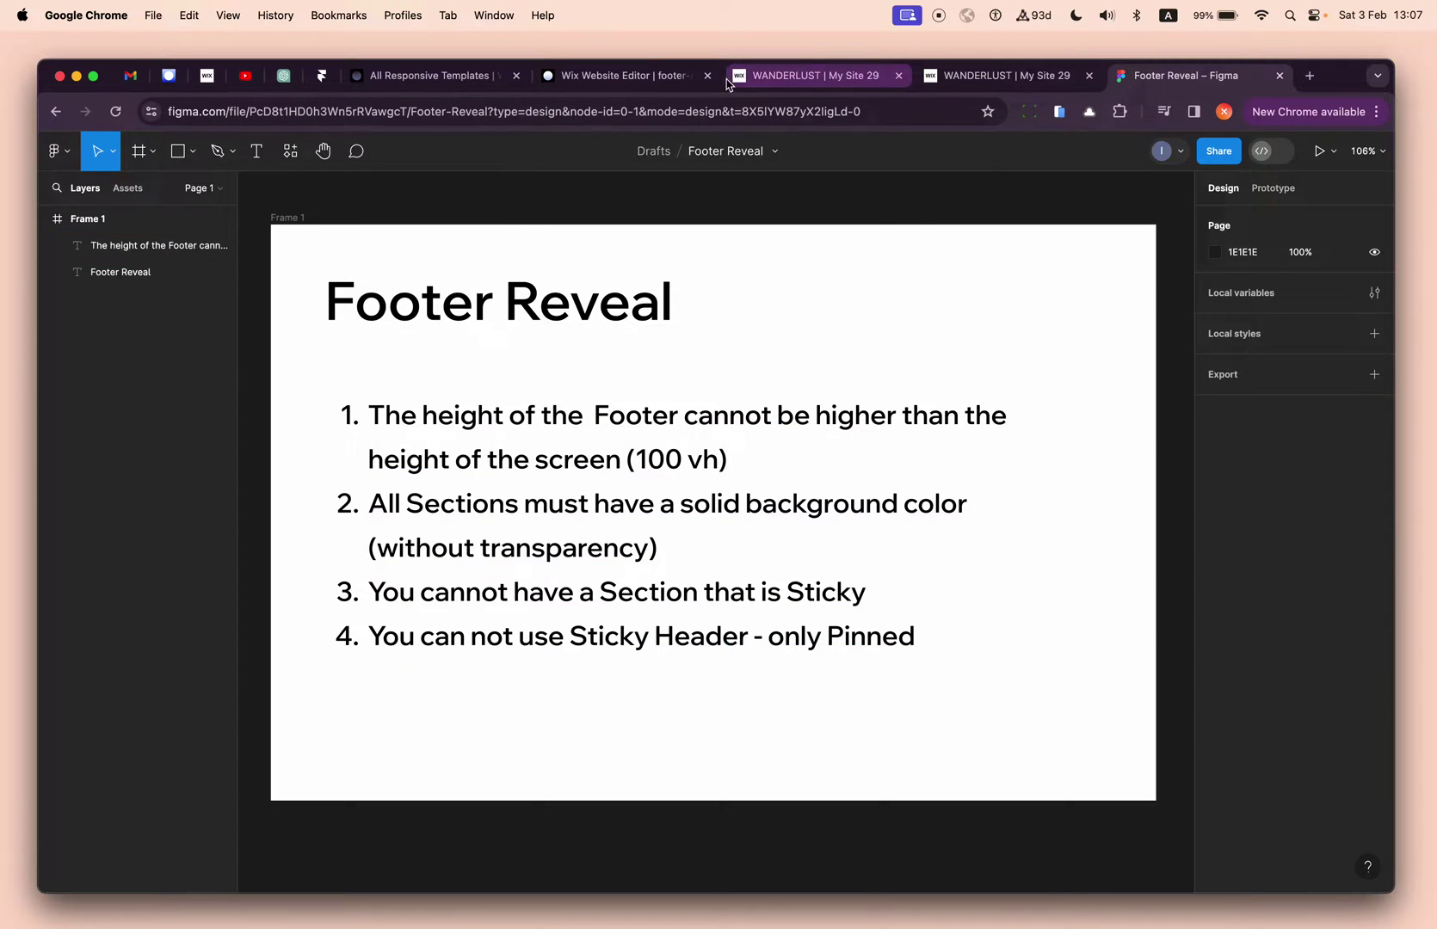
click(643, 77)
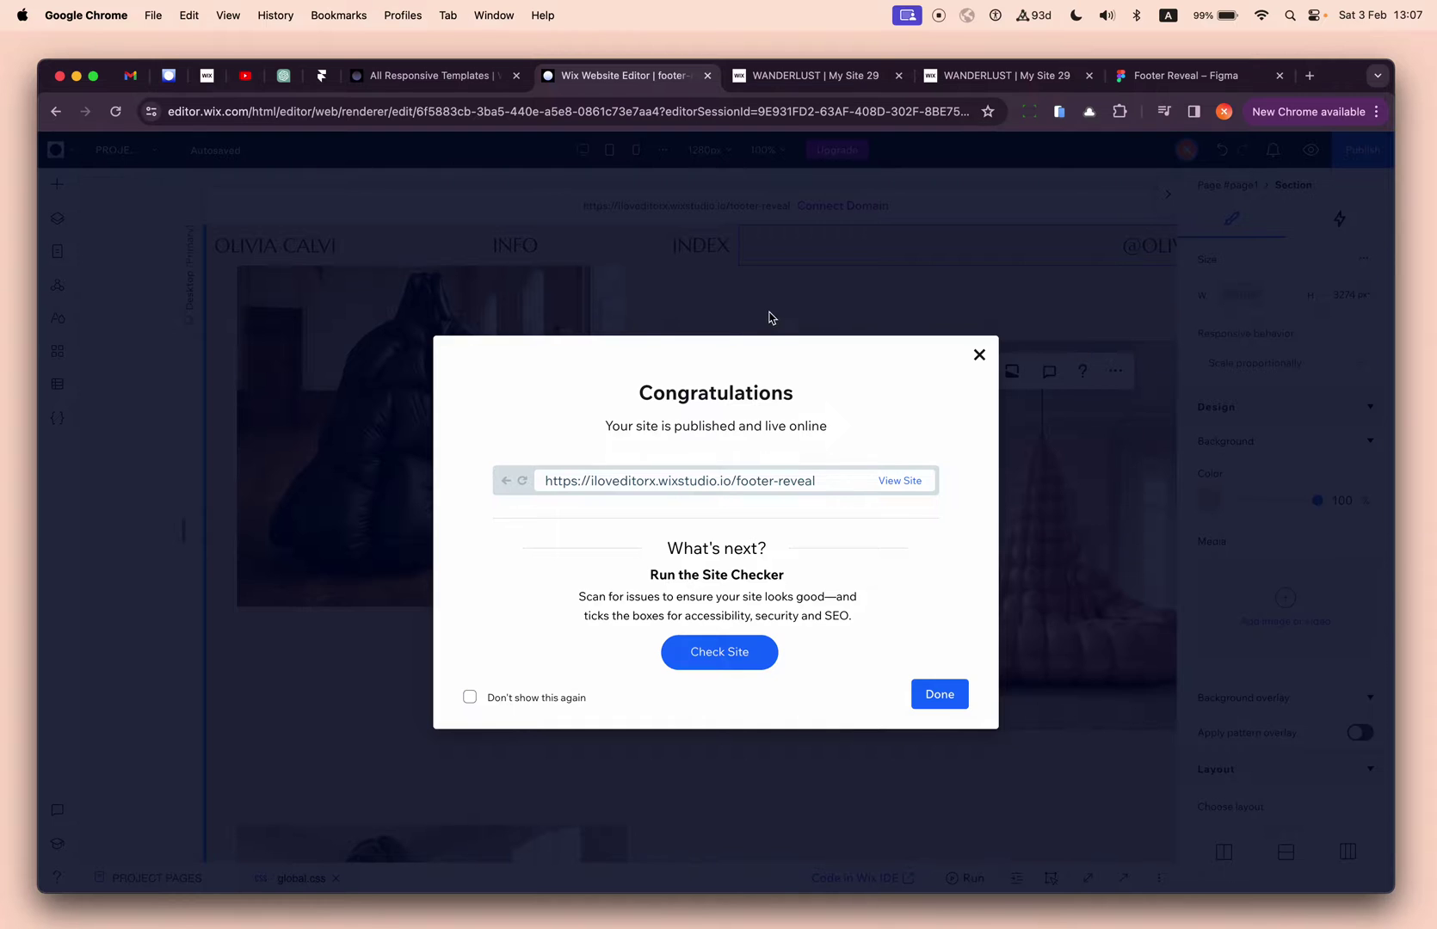
Step: Dismiss the published dialog, change the footer height from 490 to 2000 px, then view WANDERLUST
click(771, 317)
scroll(703, 616, down, 5)
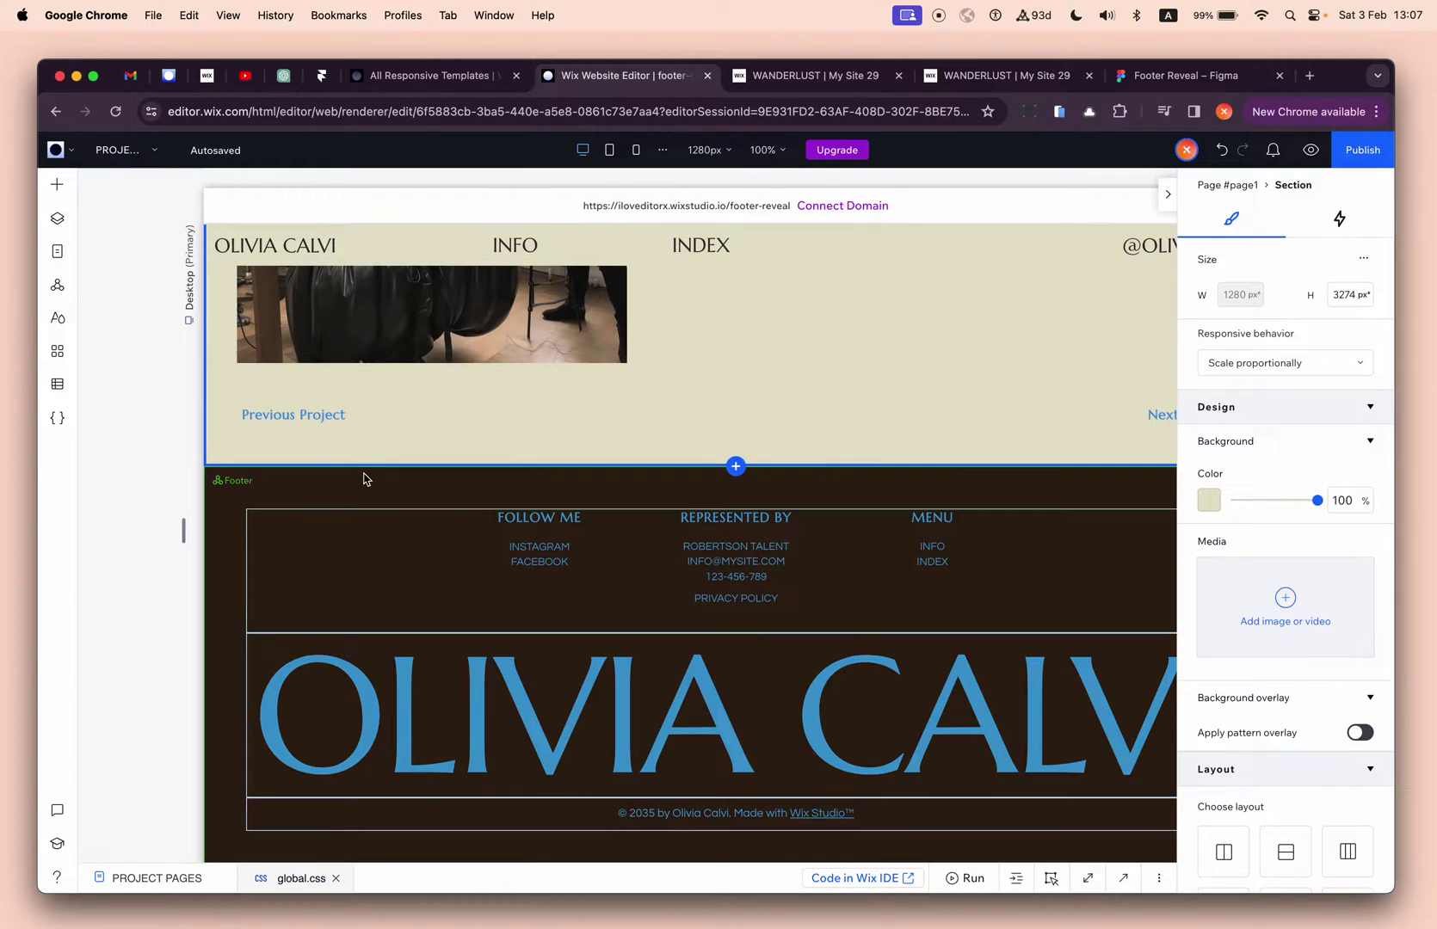
click(364, 479)
click(1357, 299)
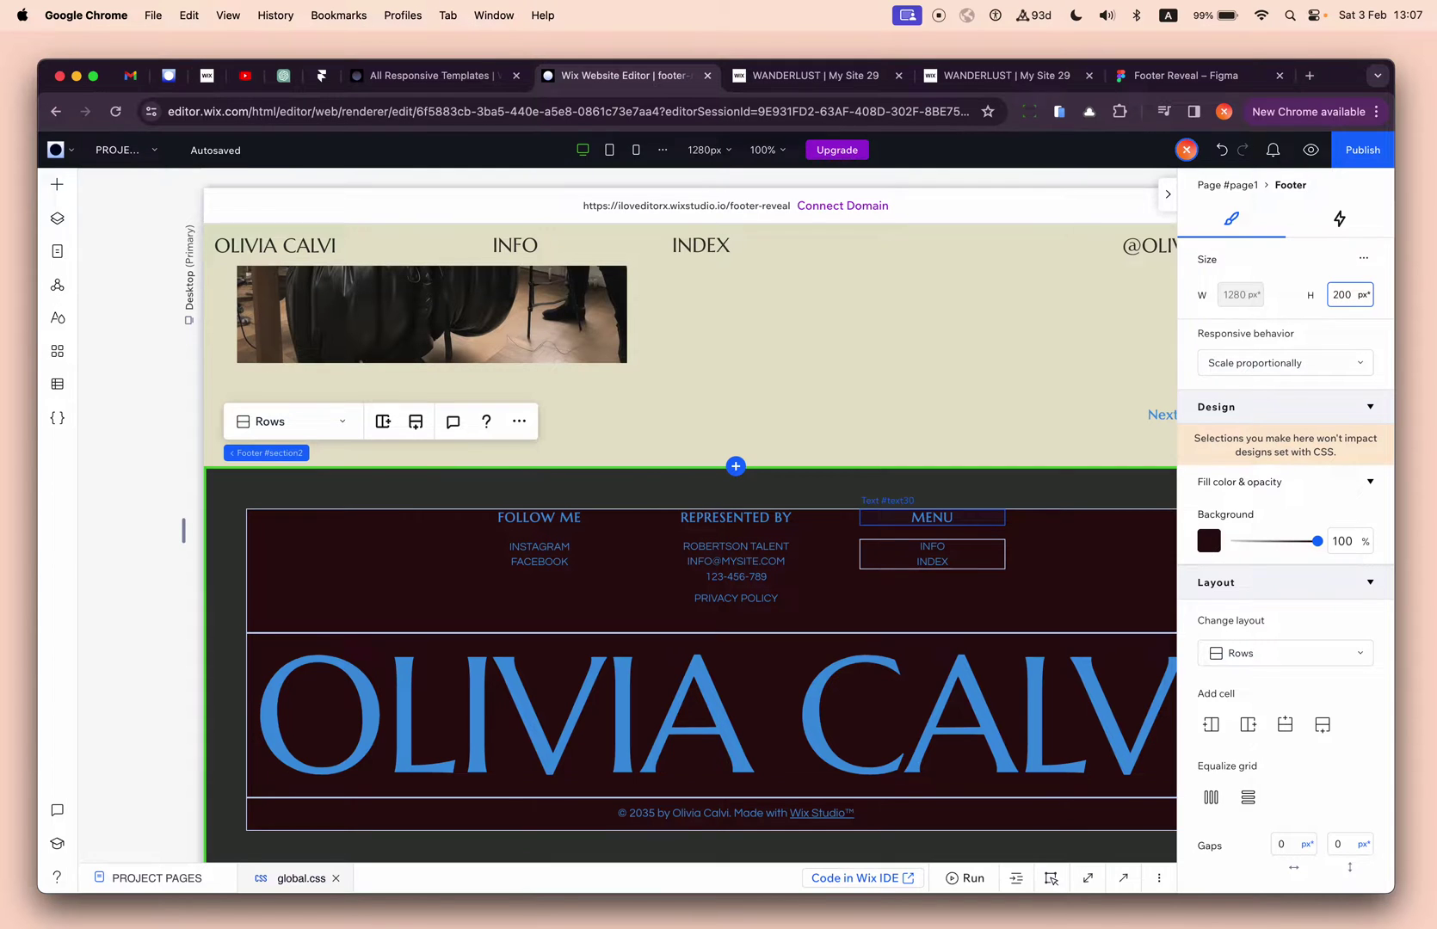
text(2000)
key(Return)
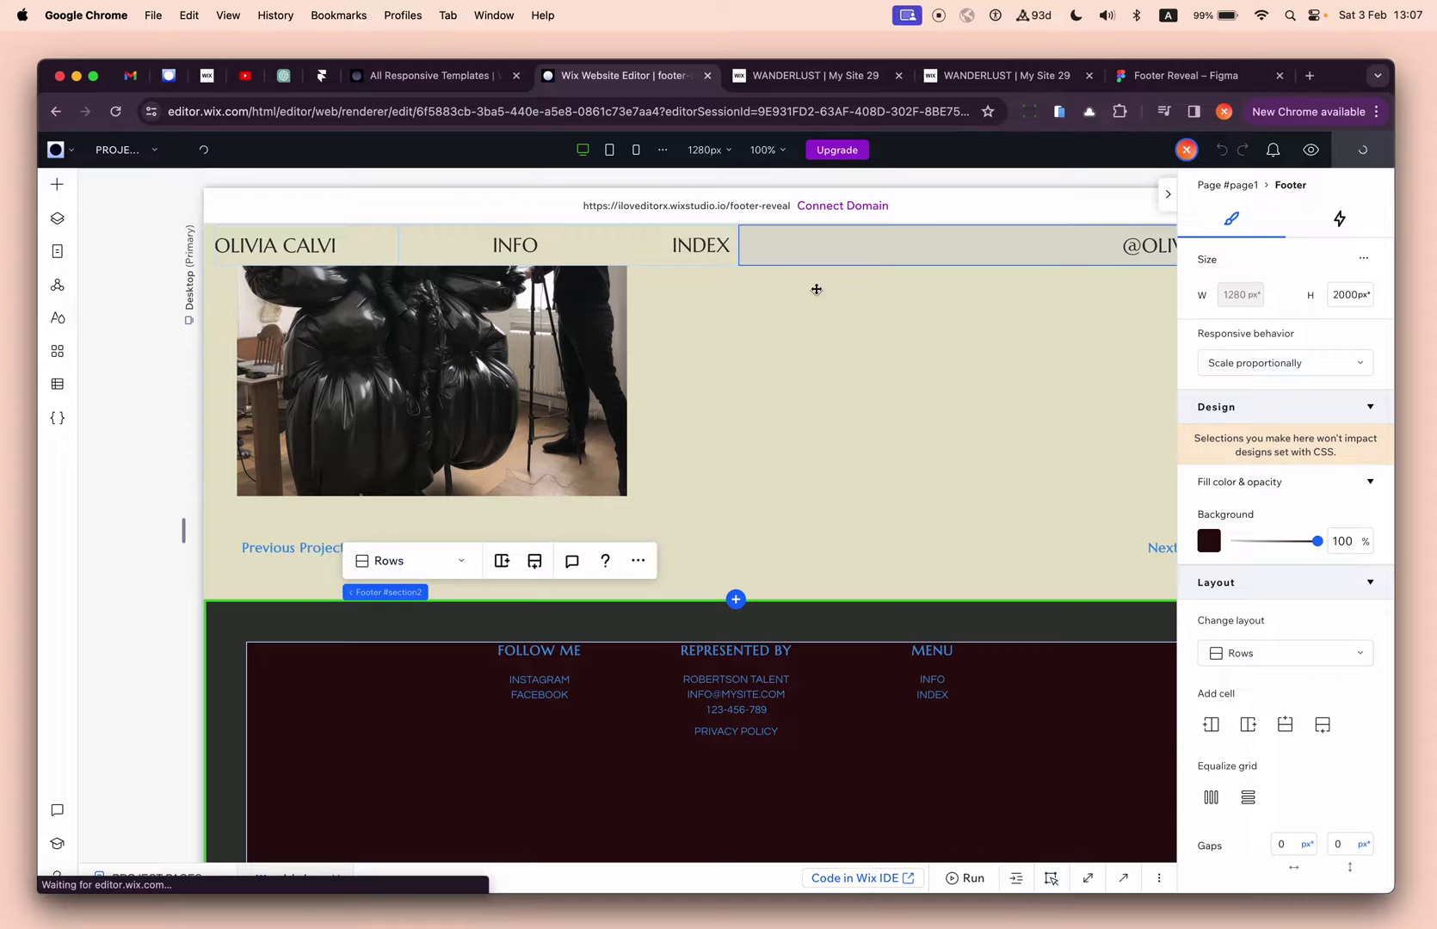
click(811, 76)
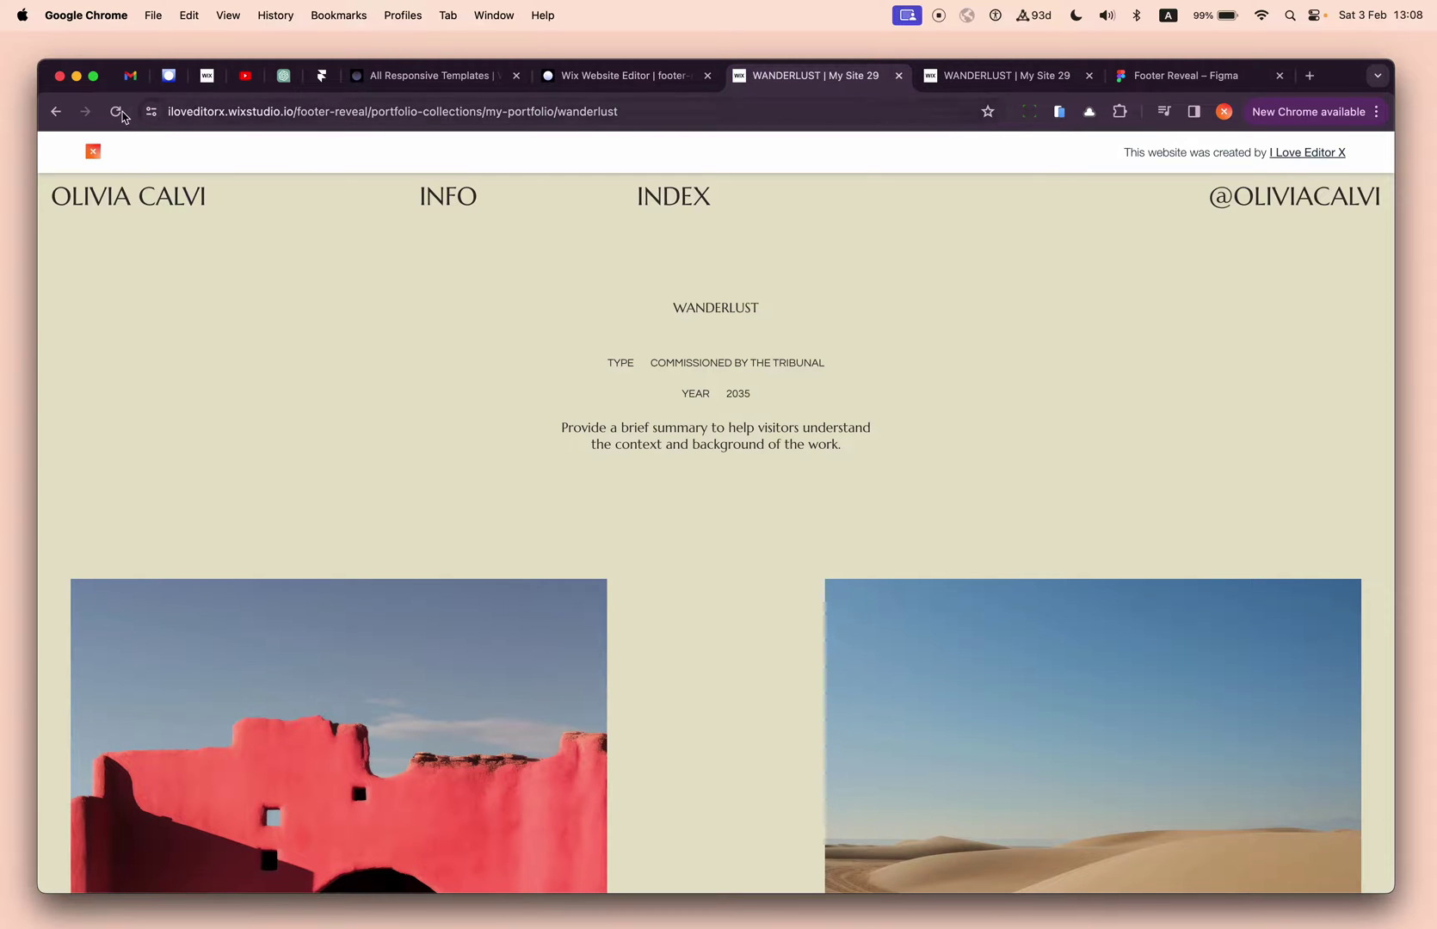
Step: Reload the live WANDERLUST page twice and scroll through to inspect the tall, mostly empty dark footer
click(116, 112)
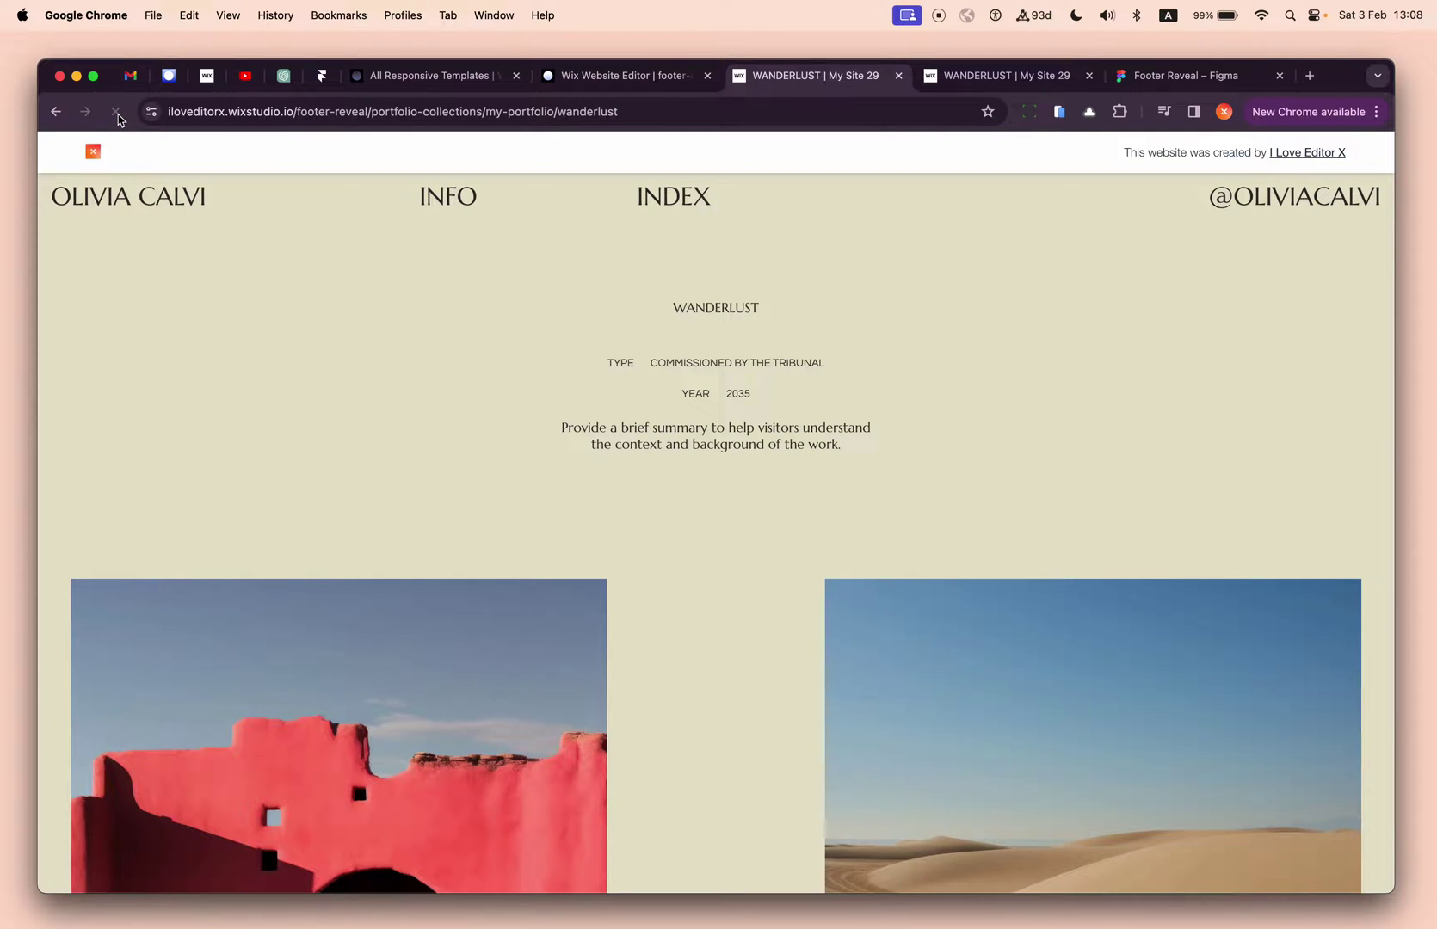
click(116, 112)
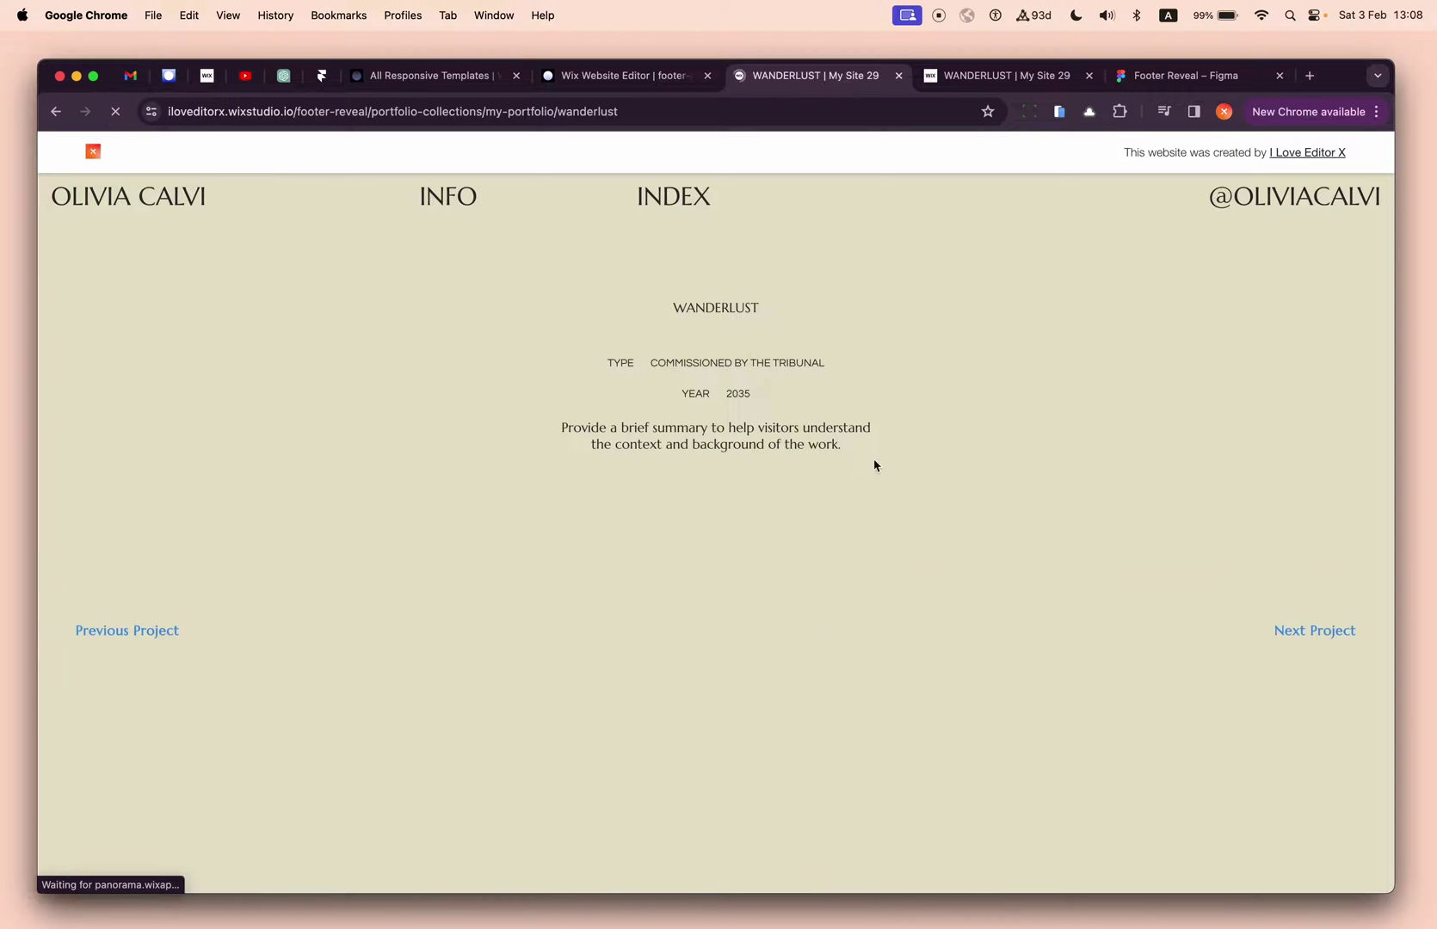
scroll(824, 431, down, 2)
scroll(824, 431, up, 2)
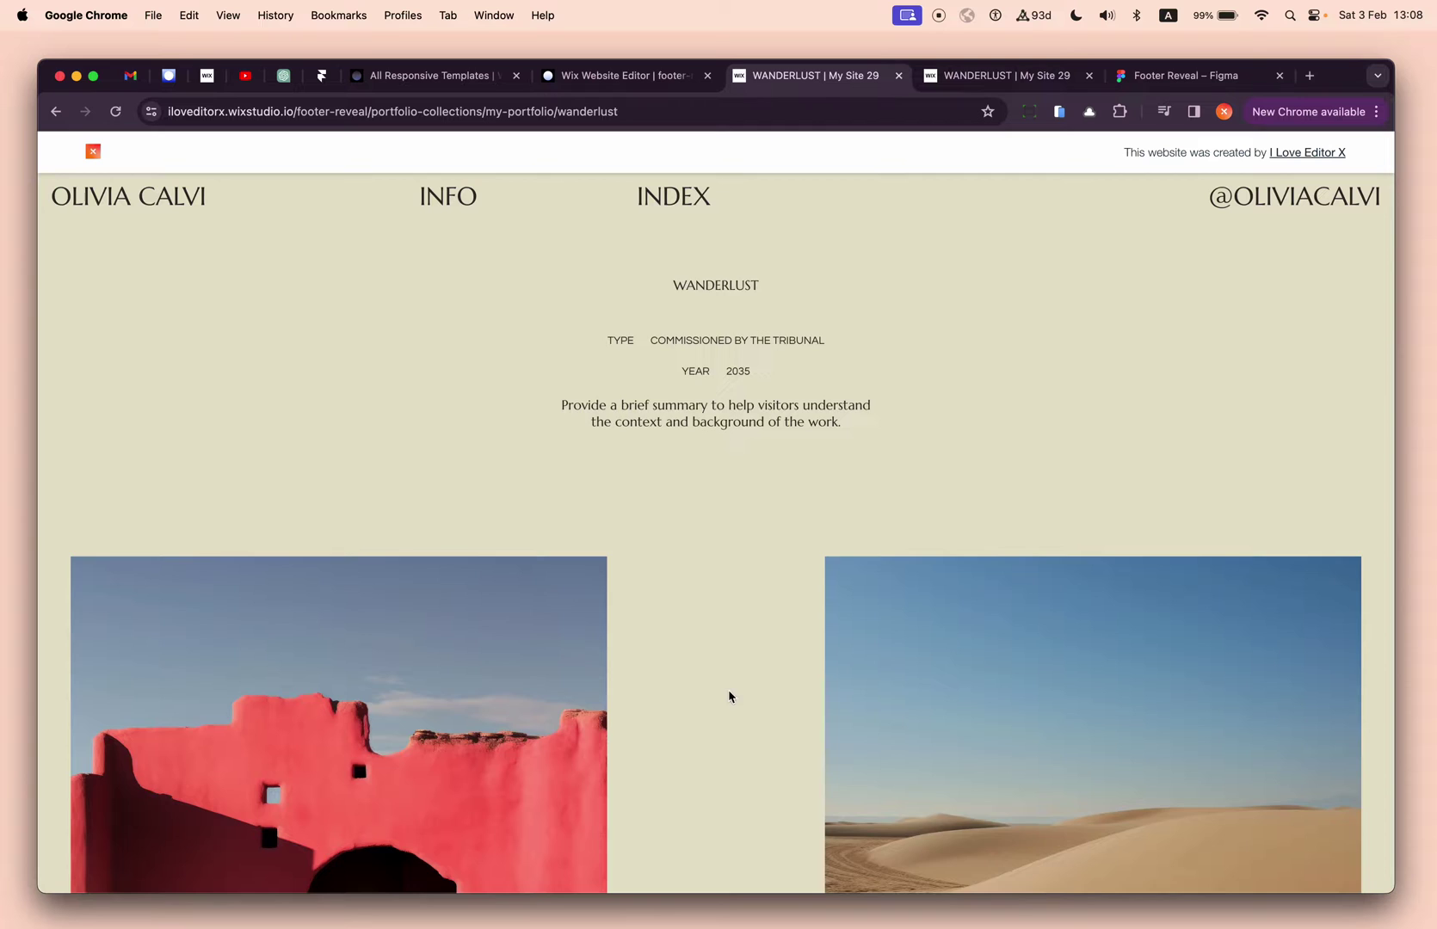
scroll(729, 696, down, 15)
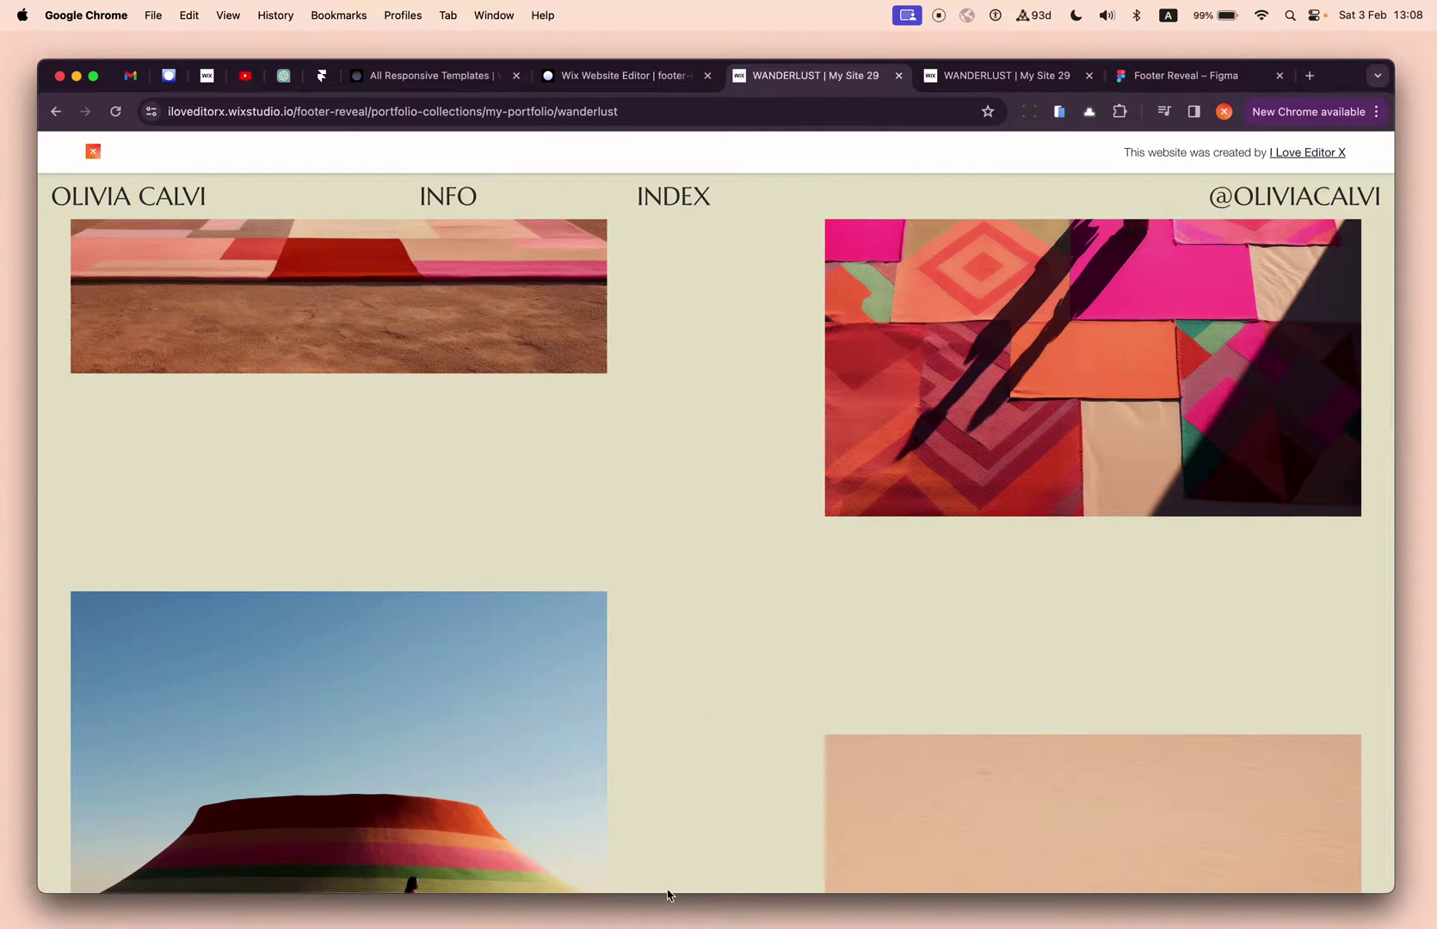
scroll(727, 890, down, 20)
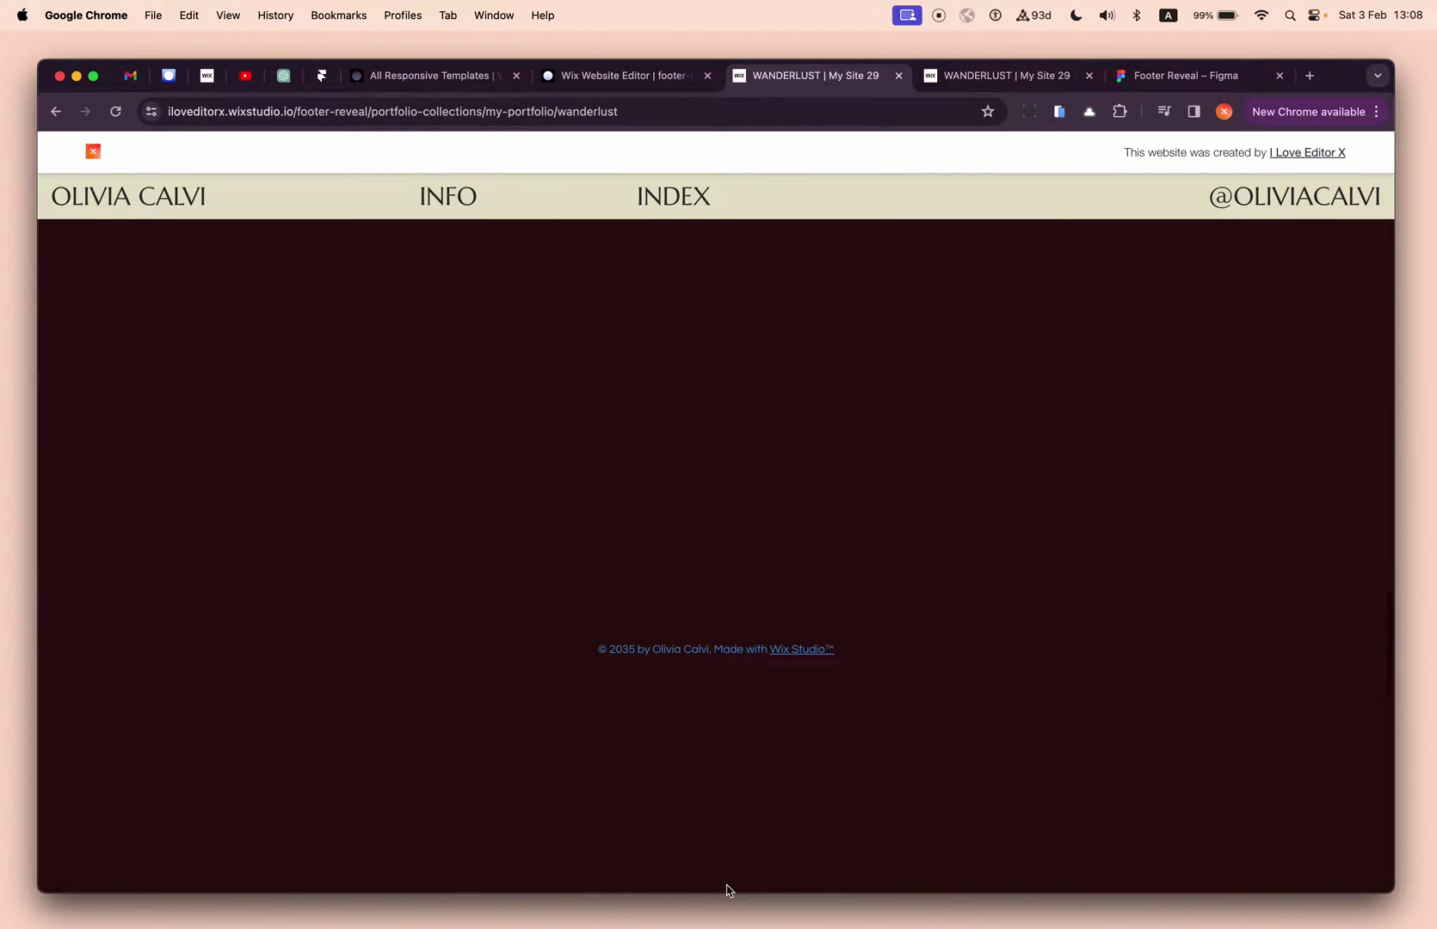
scroll(798, 688, up, 2)
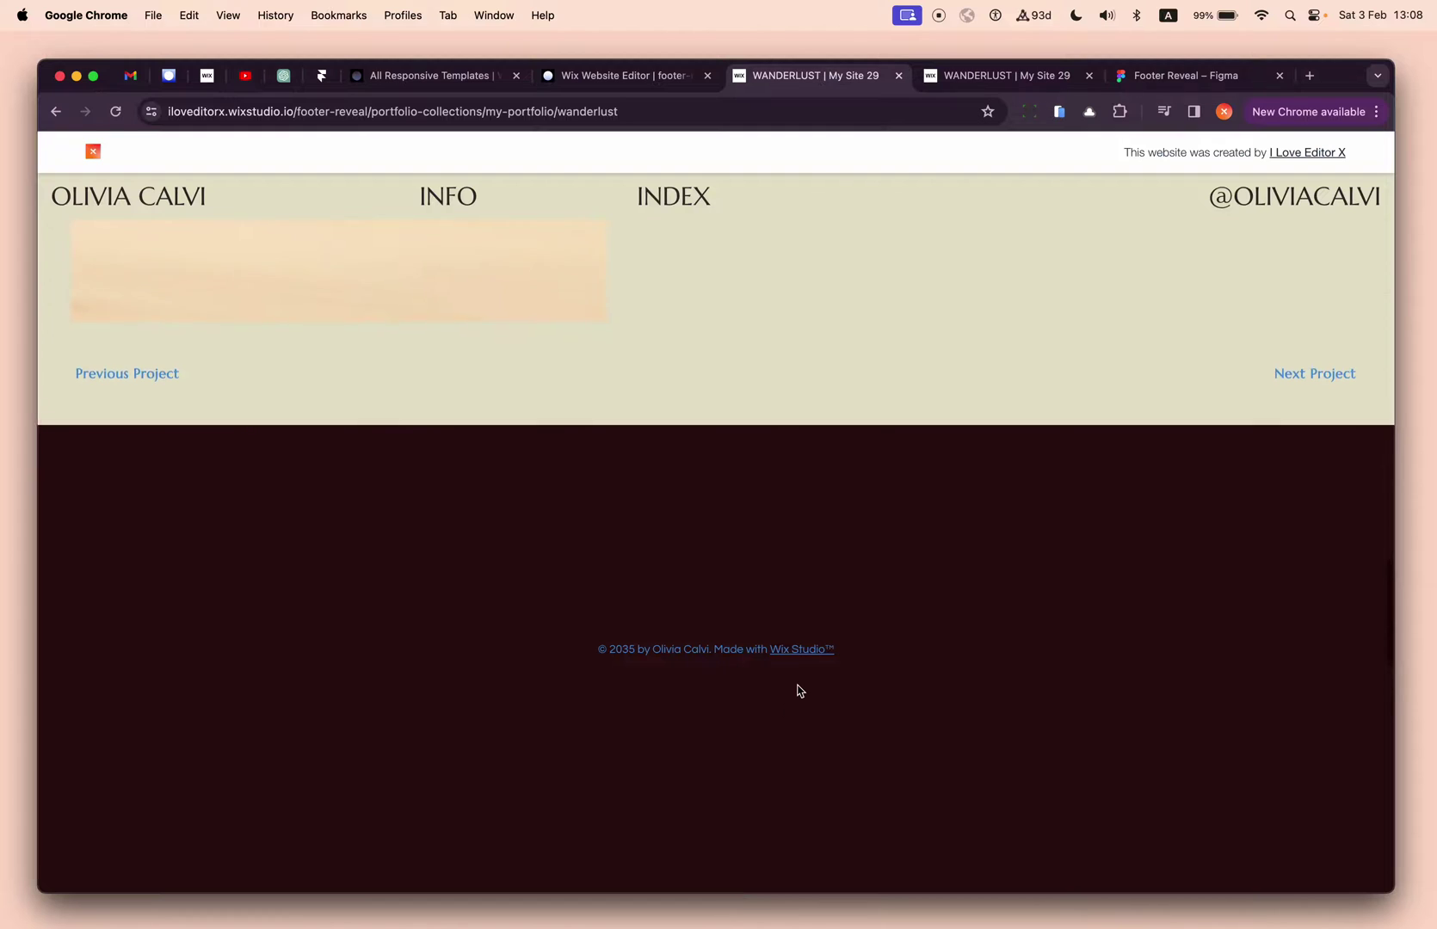
scroll(800, 691, down, 2)
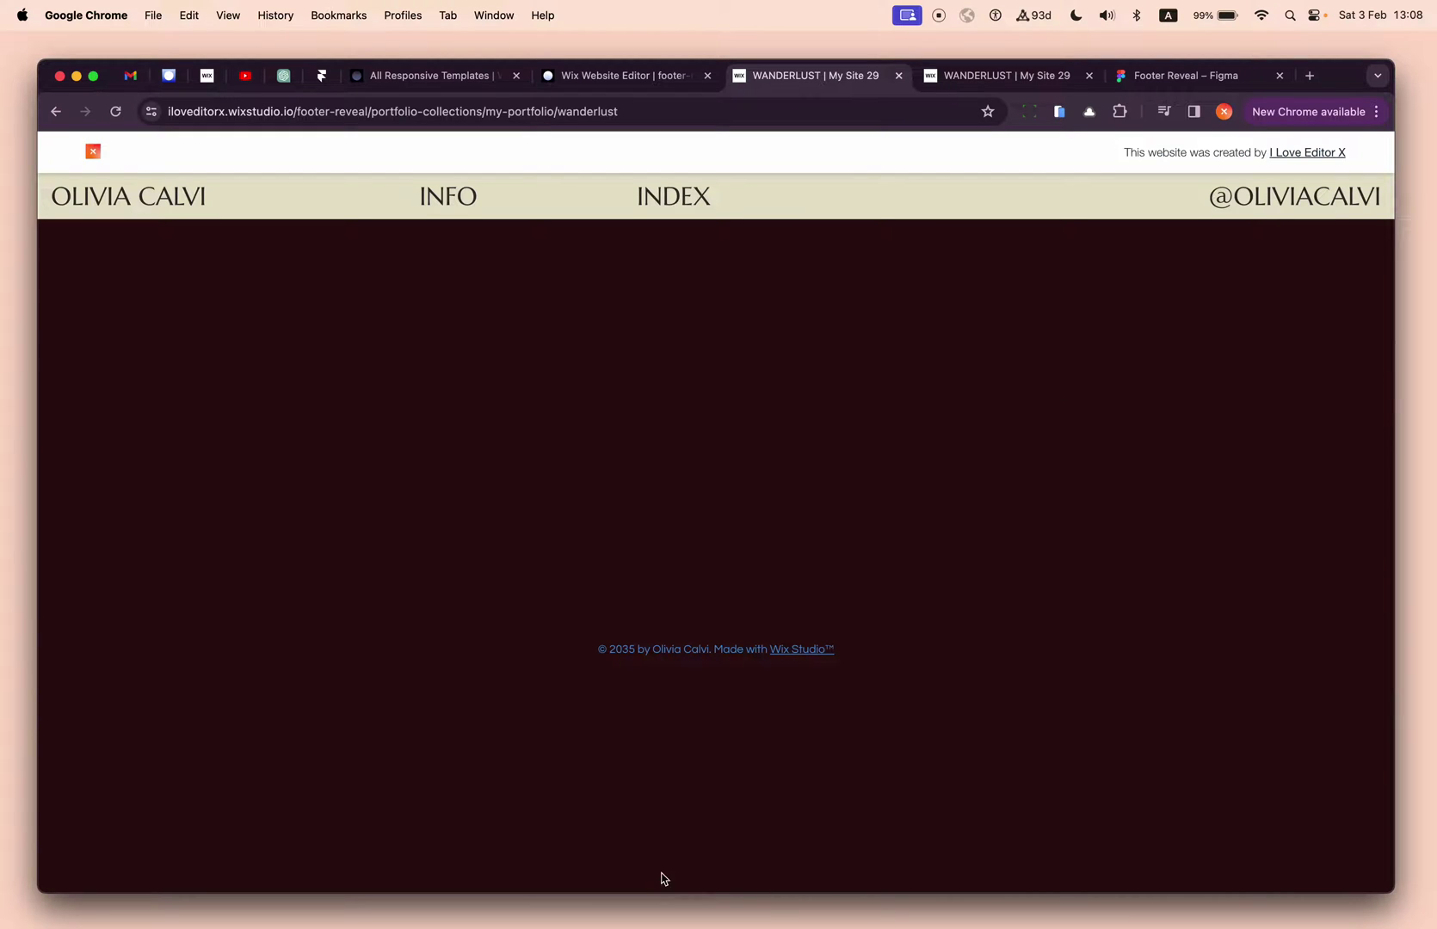
scroll(867, 391, up, 2)
scroll(867, 391, down, 2)
scroll(733, 311, up, 1)
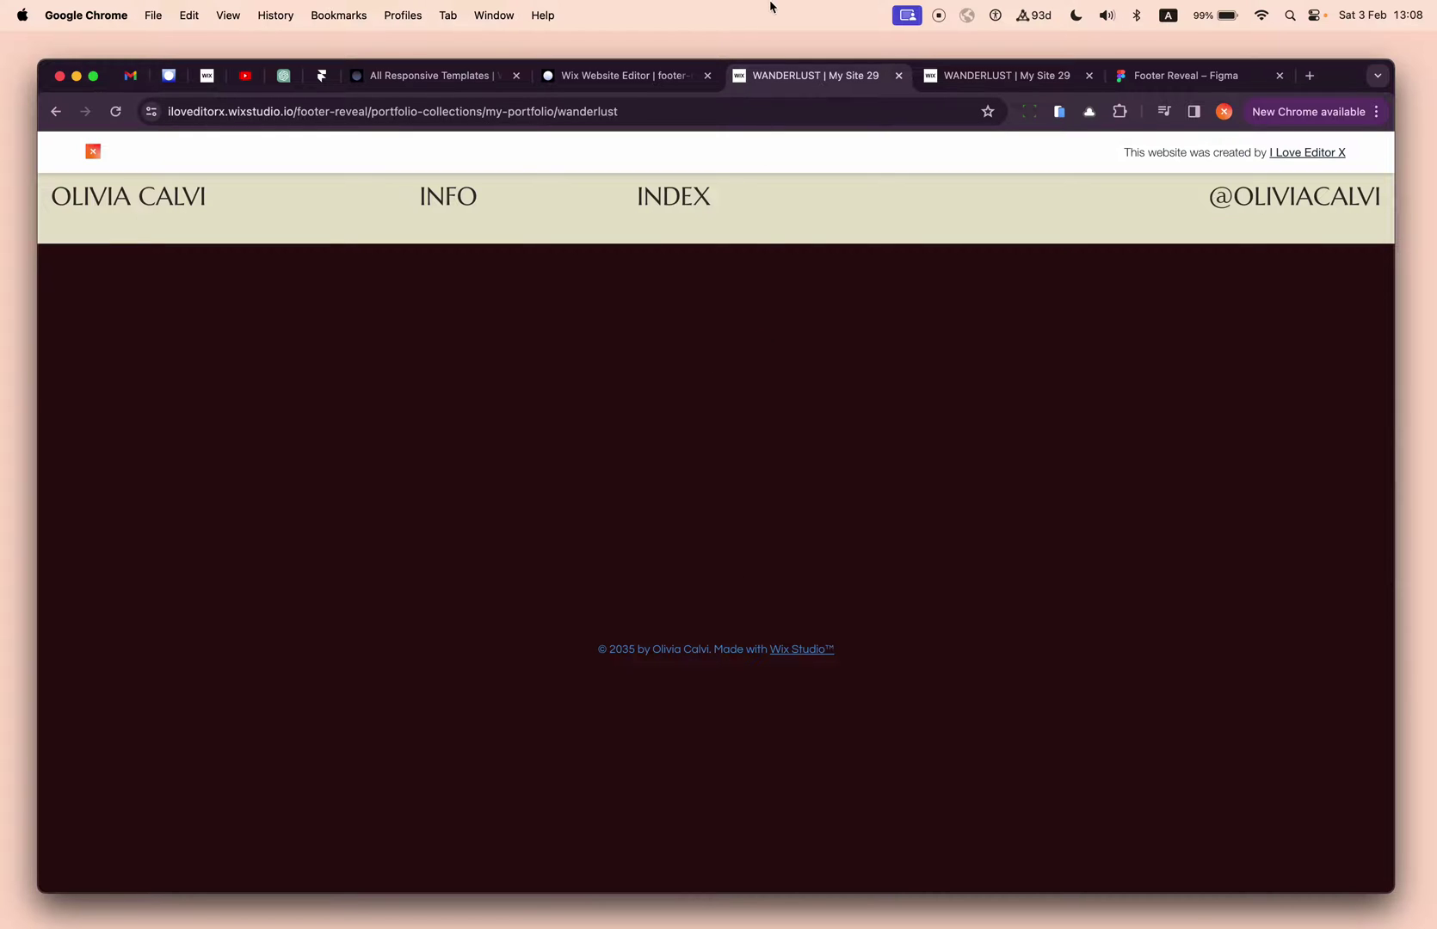
scroll(807, 342, up, 3)
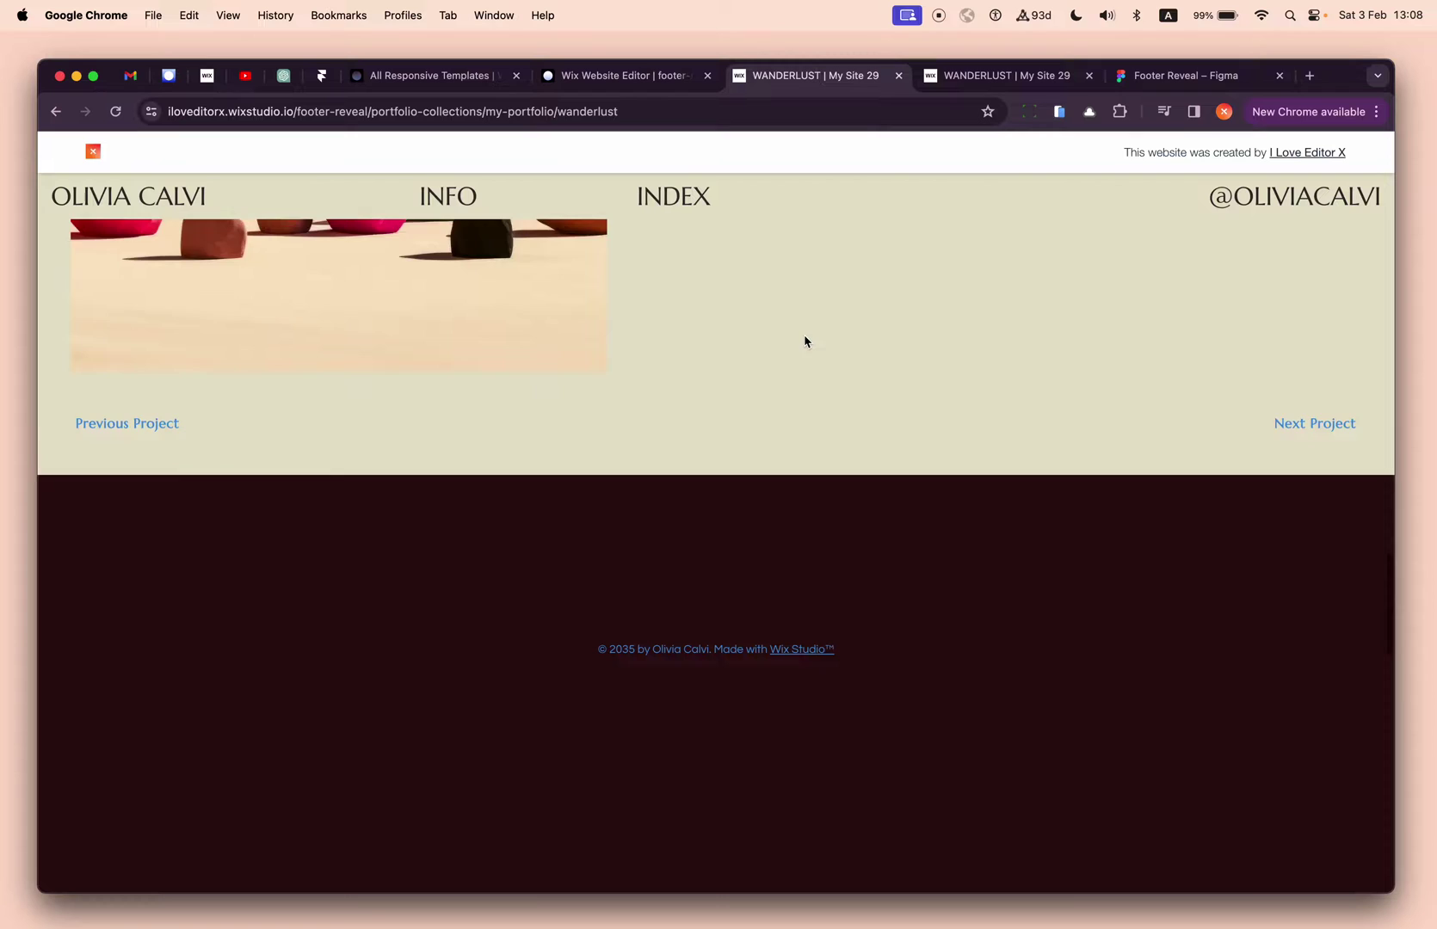
scroll(807, 342, down, 3)
scroll(807, 342, up, 2)
scroll(807, 342, down, 2)
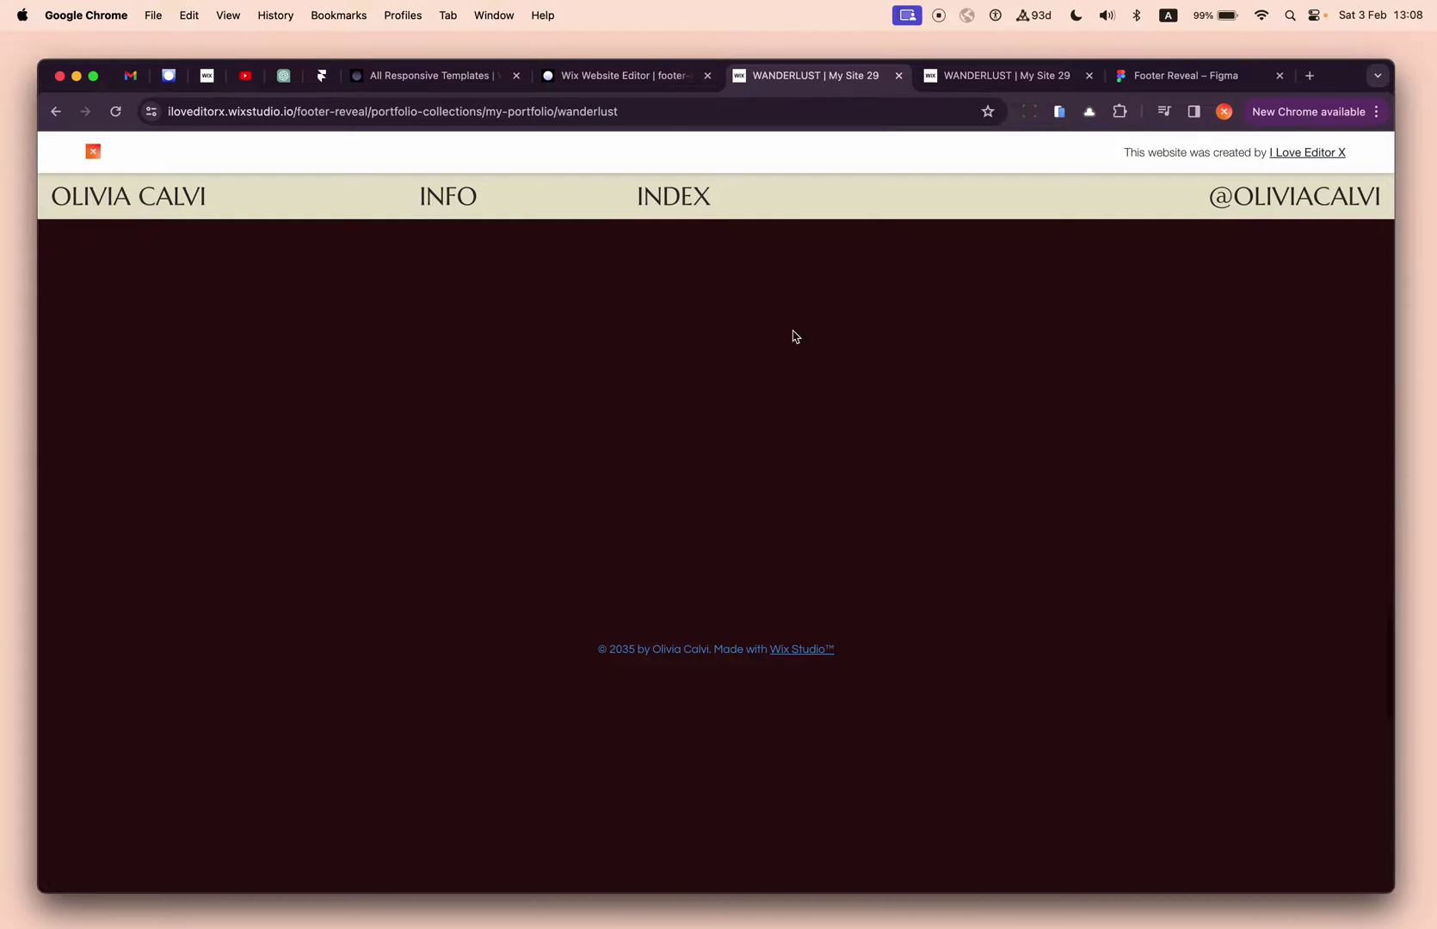
Step: Close the site-published dialog in the editor and bring up the Footer Reveal Figma file
click(651, 79)
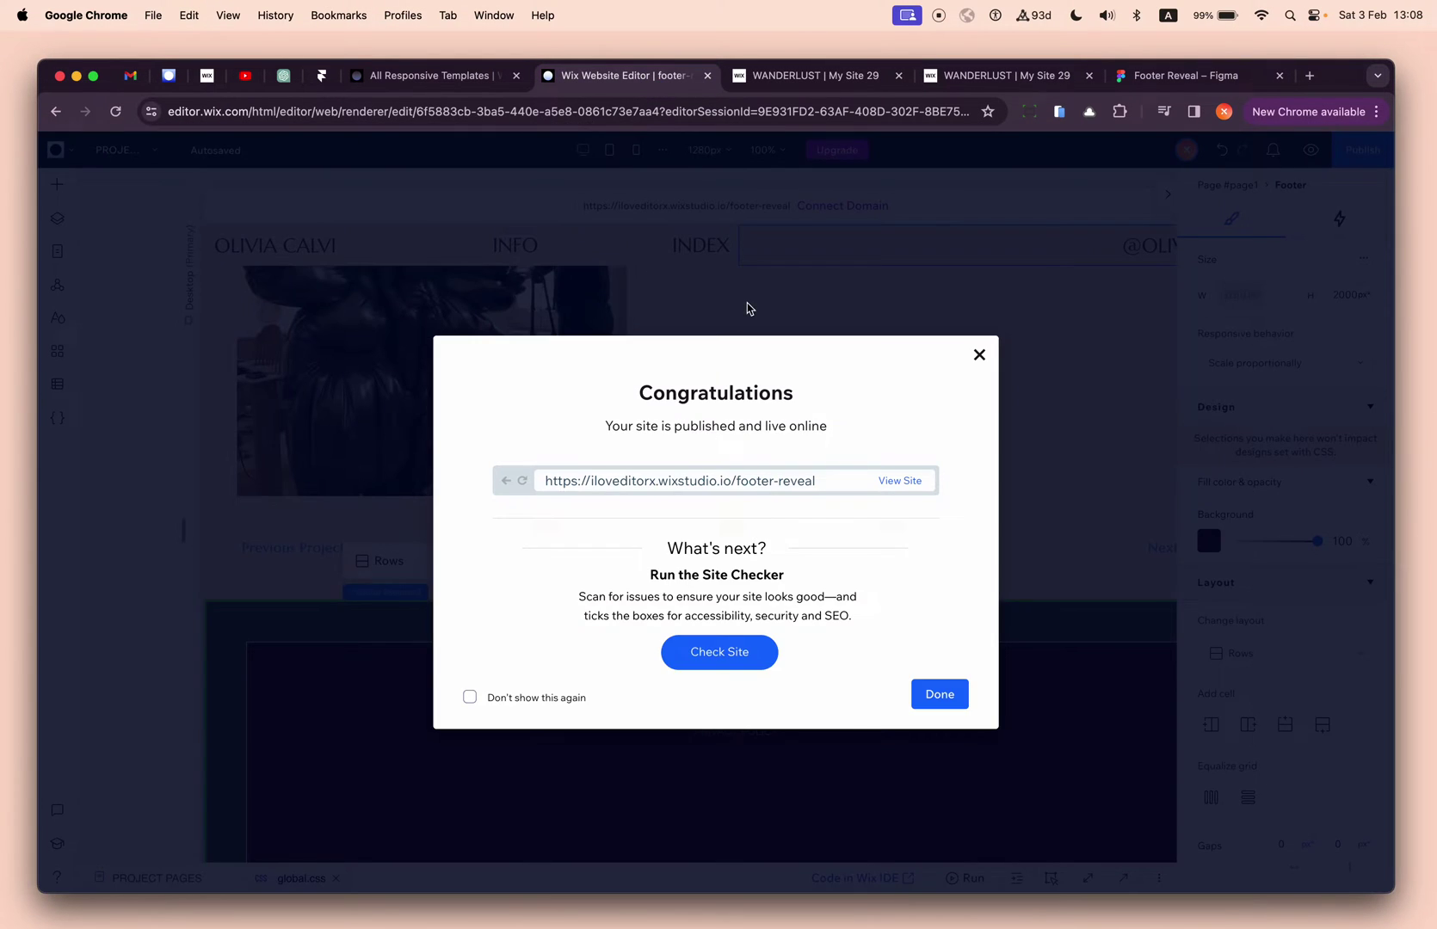
click(775, 310)
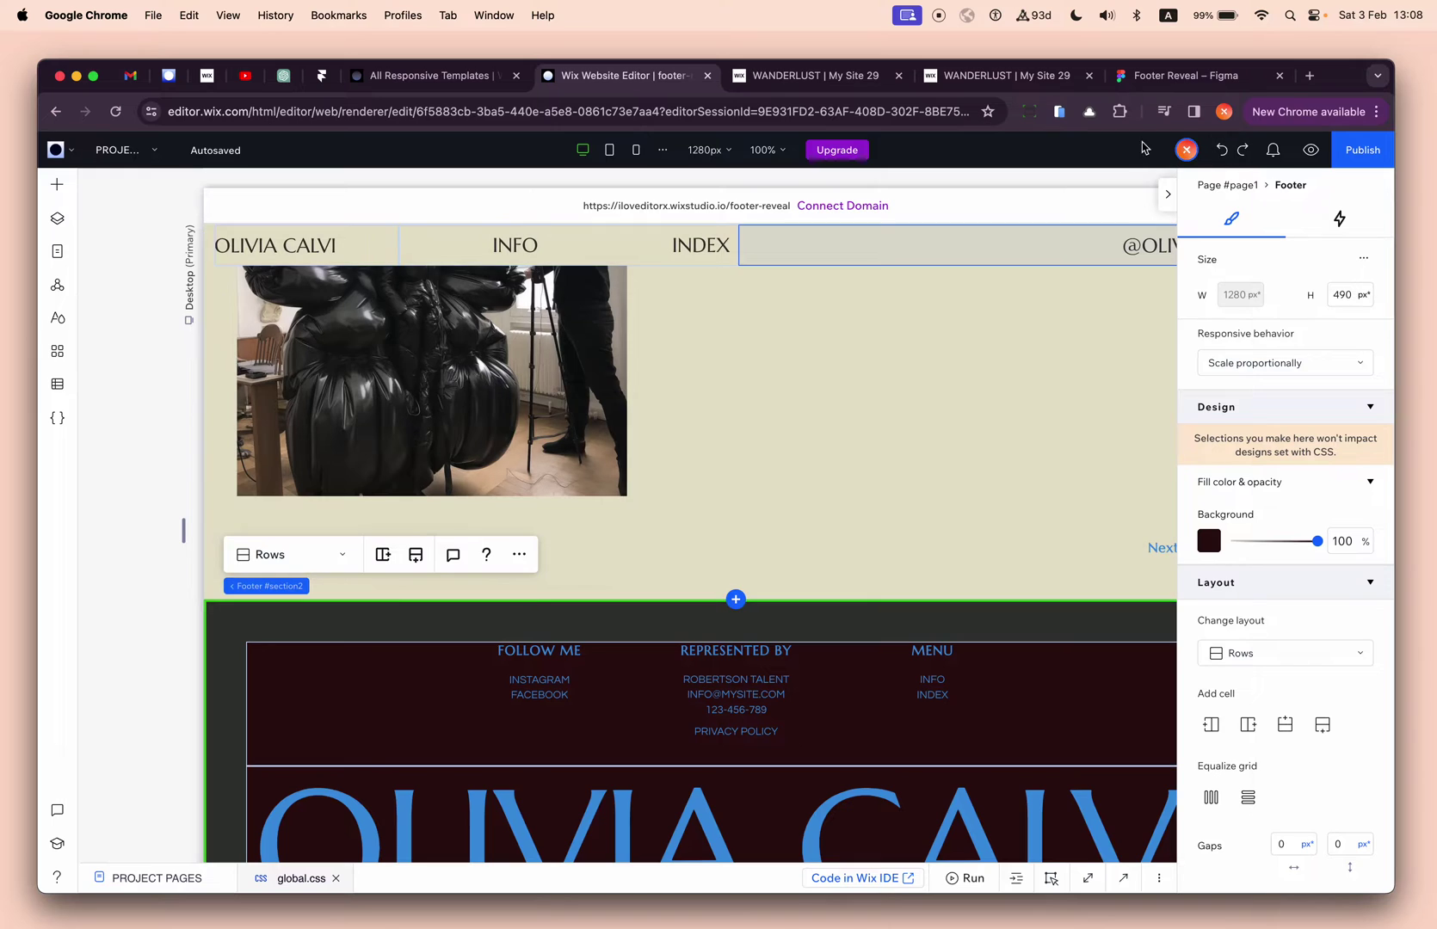
click(1162, 77)
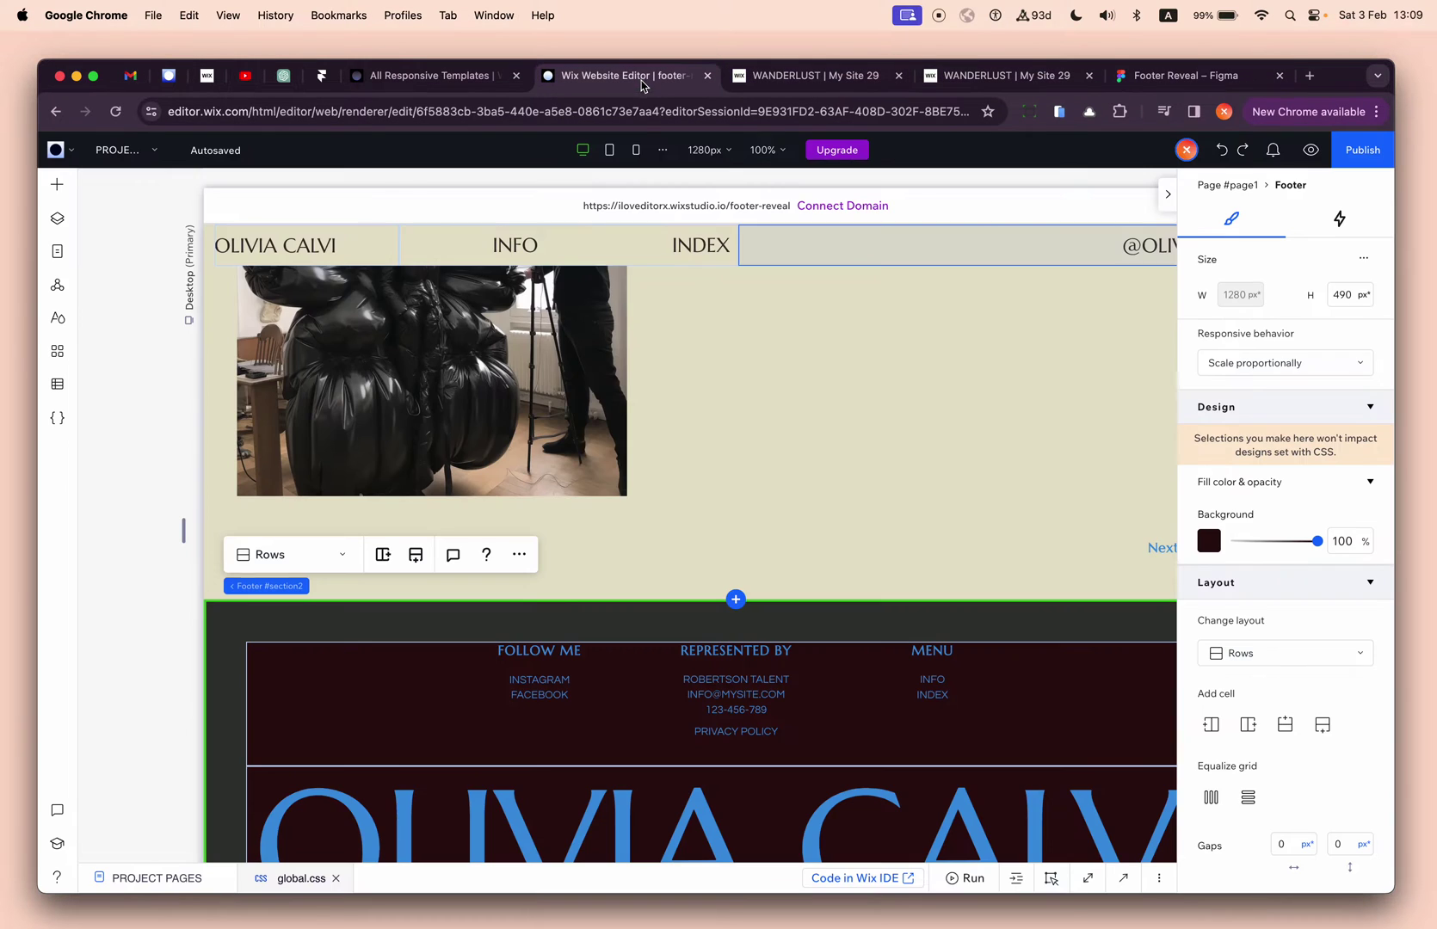
Step: Check the section z-index: 51 rule in global.css, then hide the Code panel
click(621, 76)
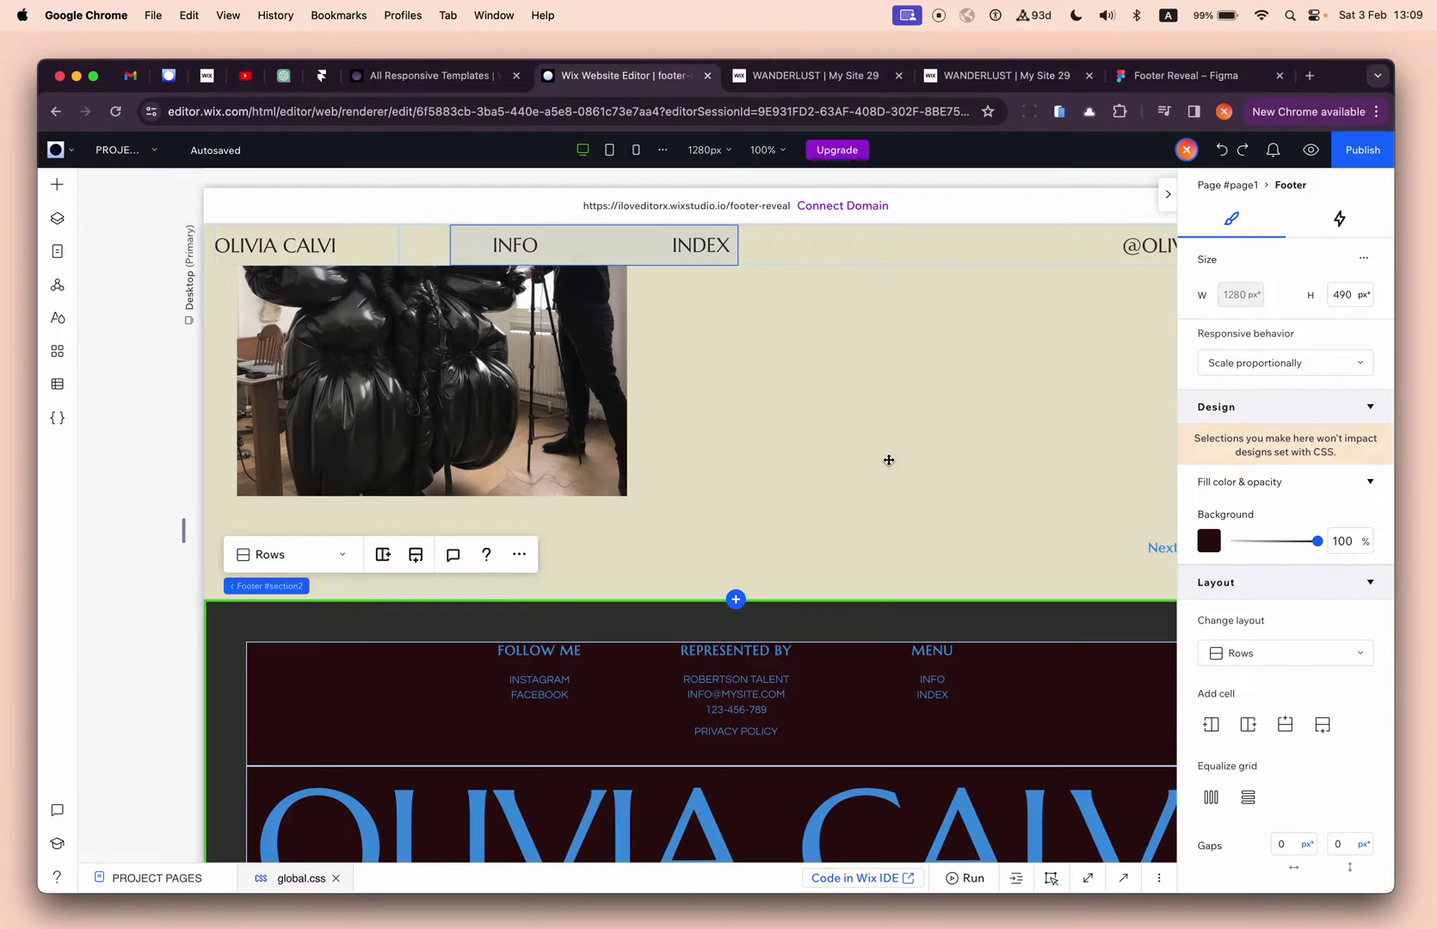
scroll(888, 460, up, 5)
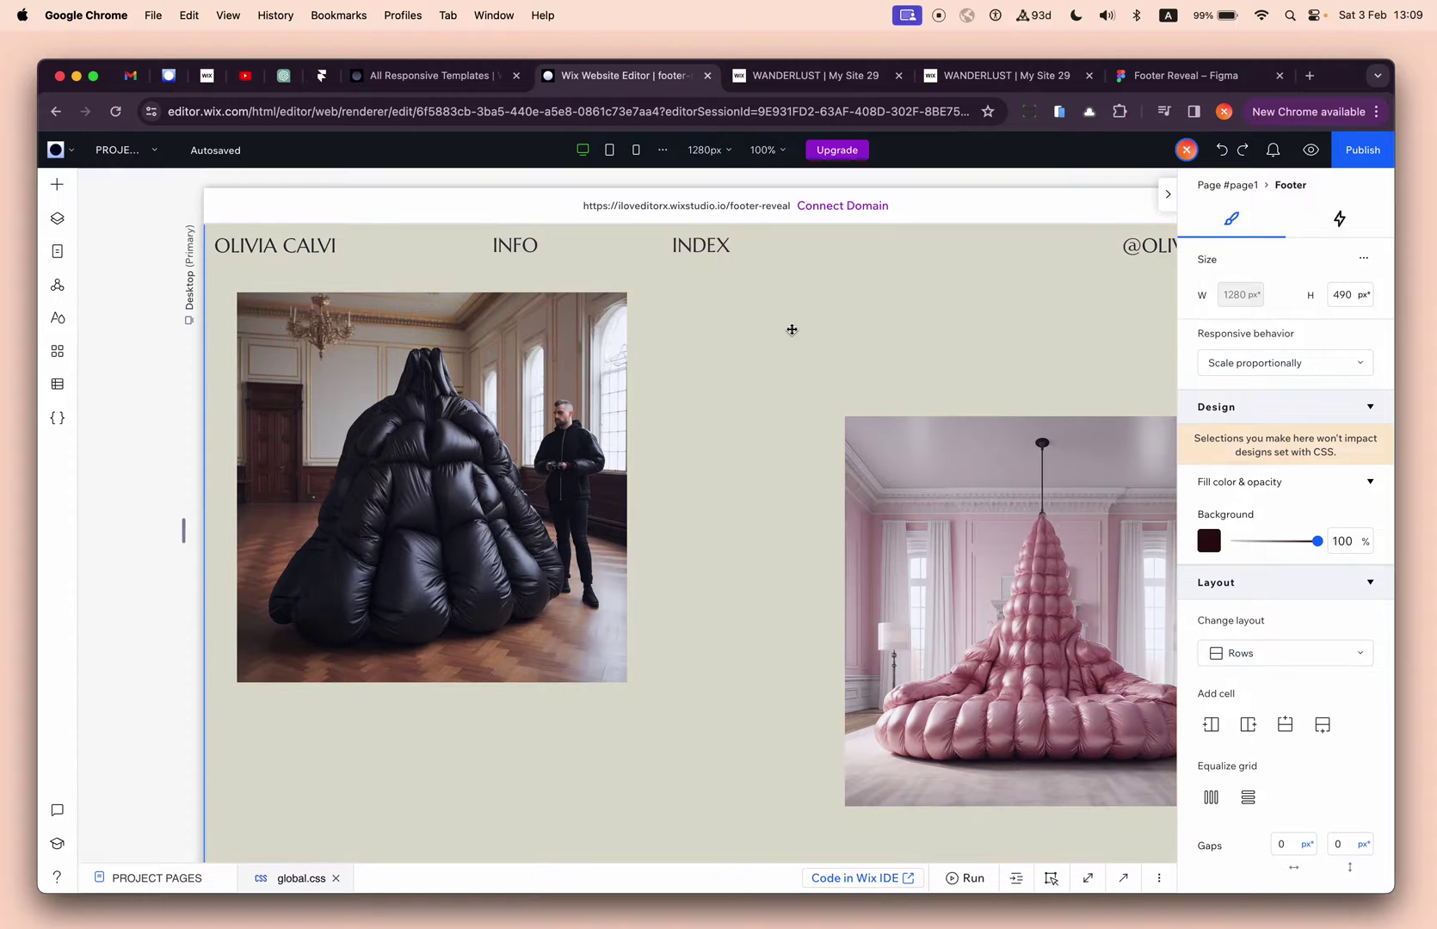
click(1123, 878)
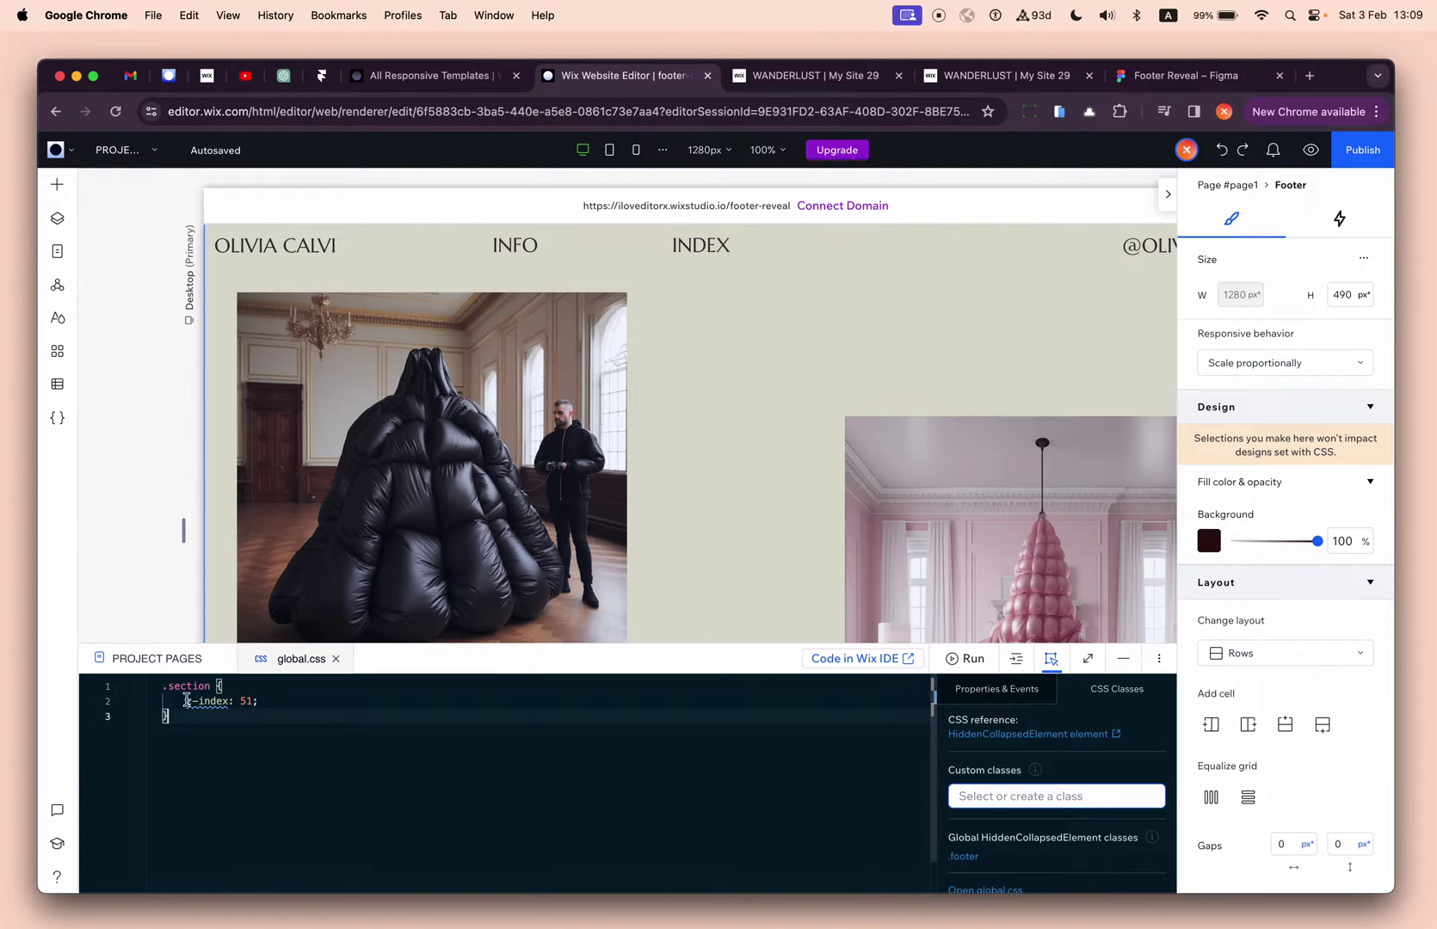
click(1117, 659)
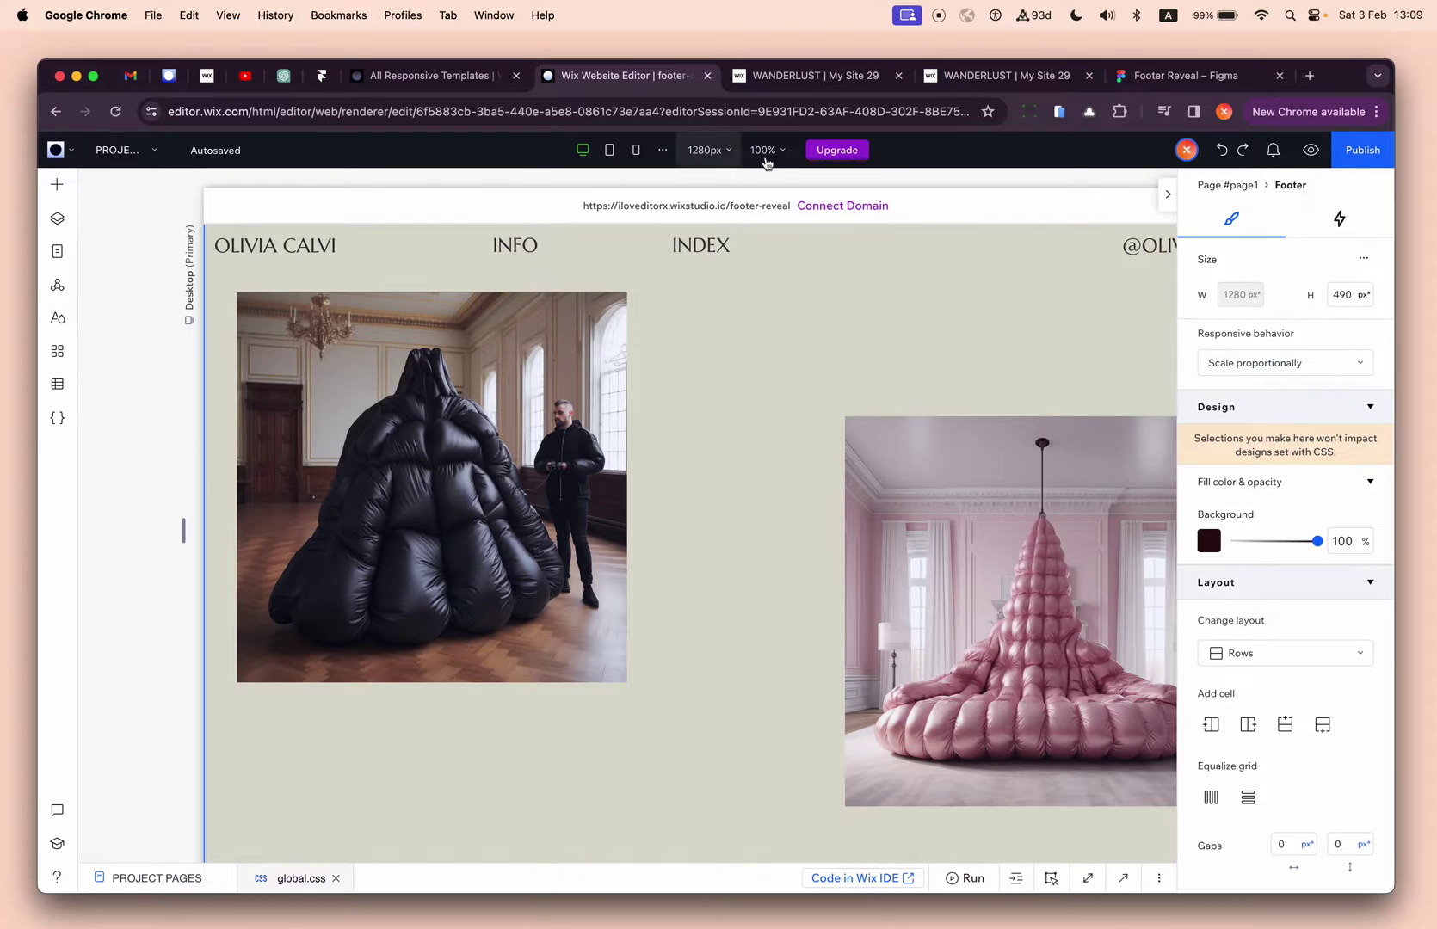
Step: Glance at the live page, switch the editor to the HOME page, then return to WANDERLUST
click(789, 71)
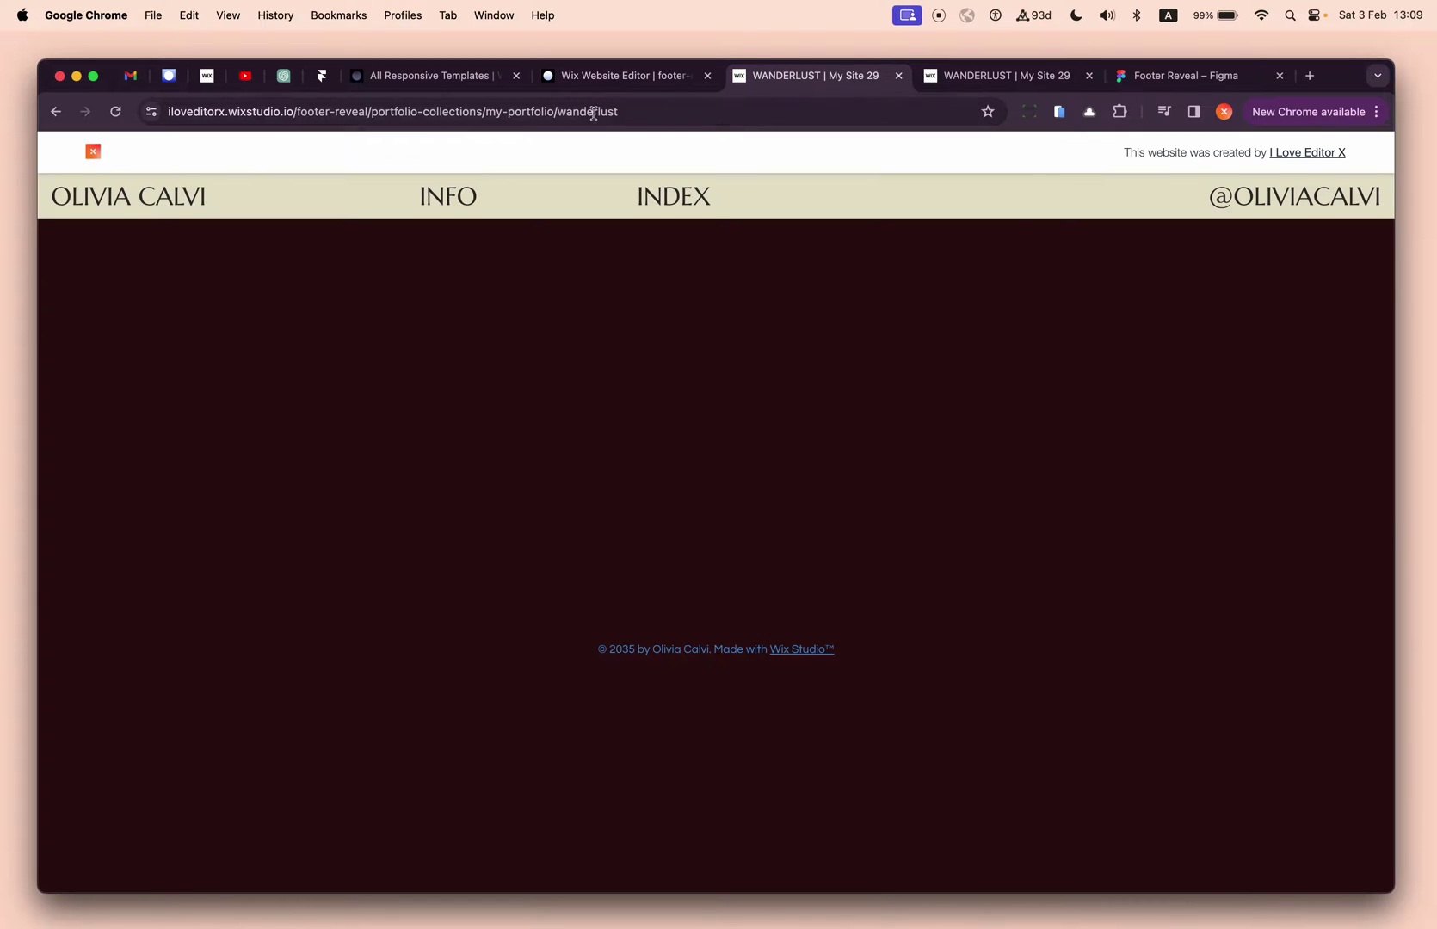
click(570, 77)
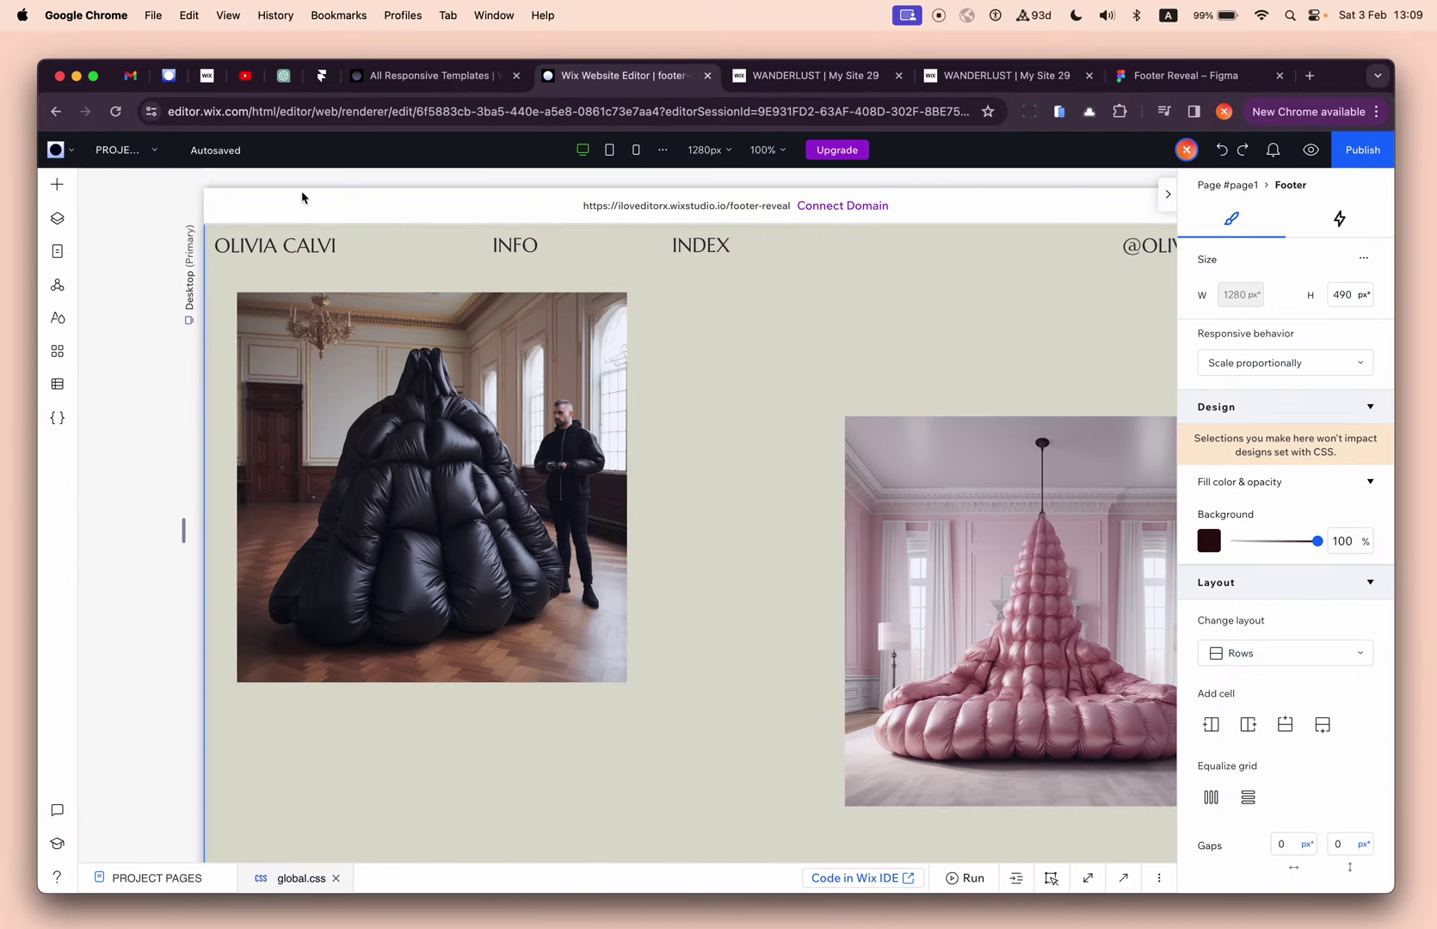
click(129, 150)
click(176, 201)
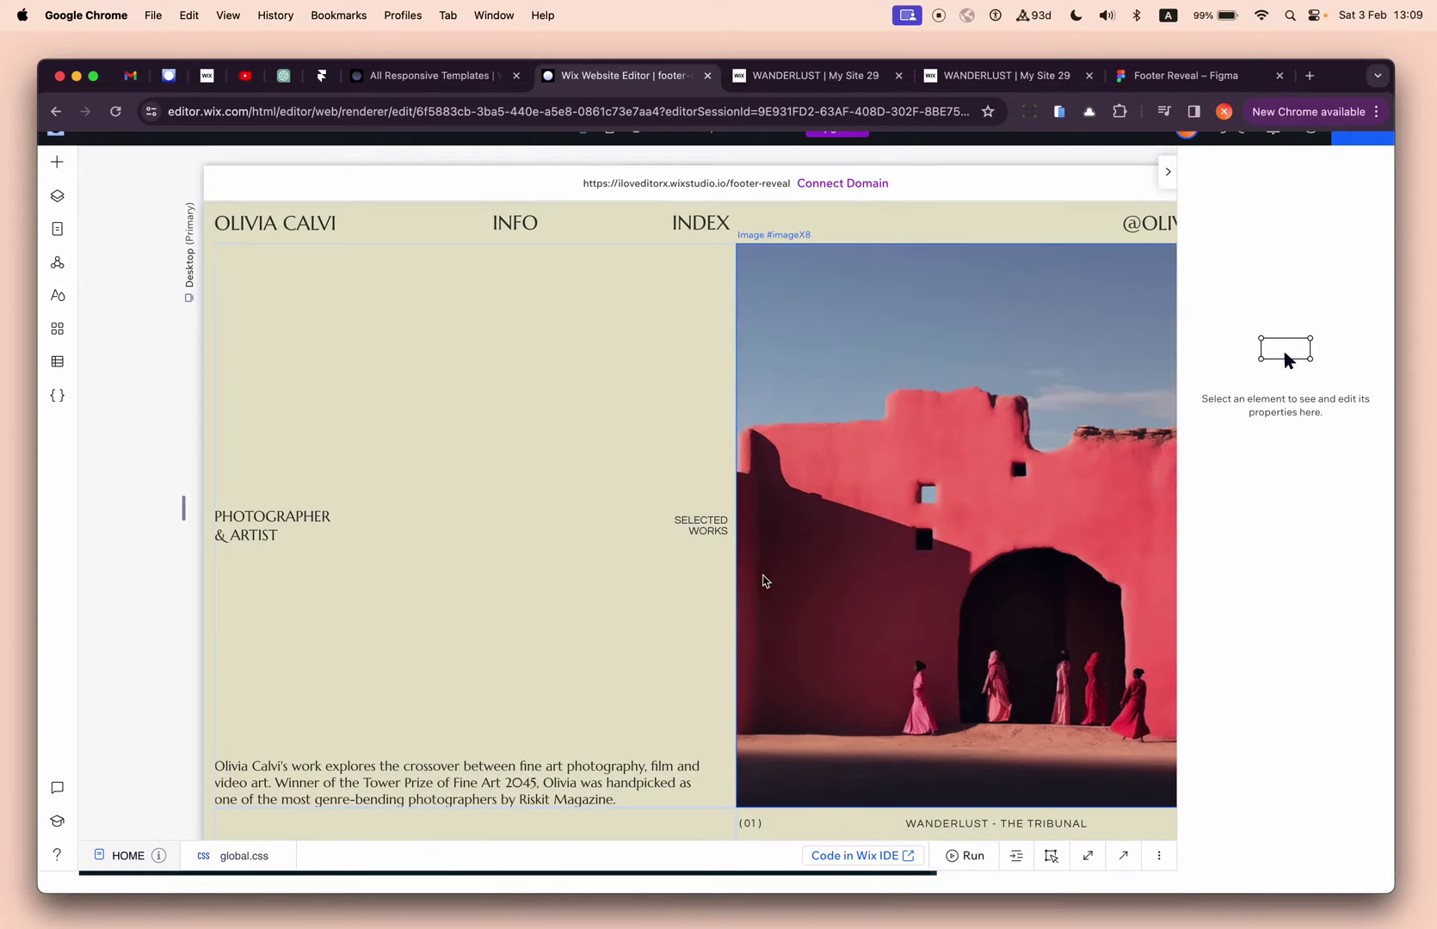
click(816, 86)
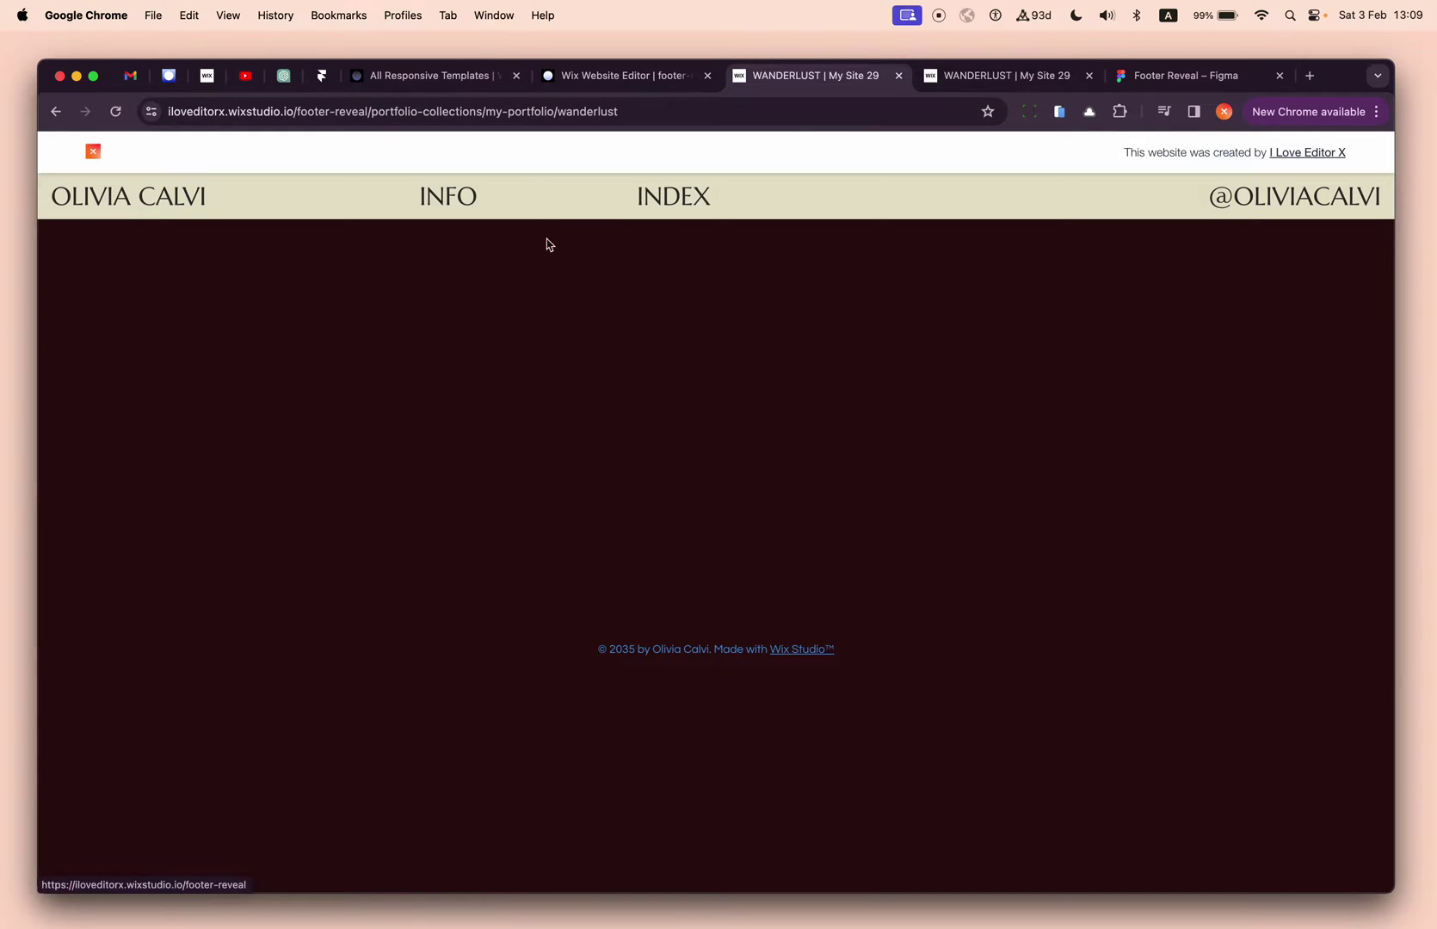
click(953, 85)
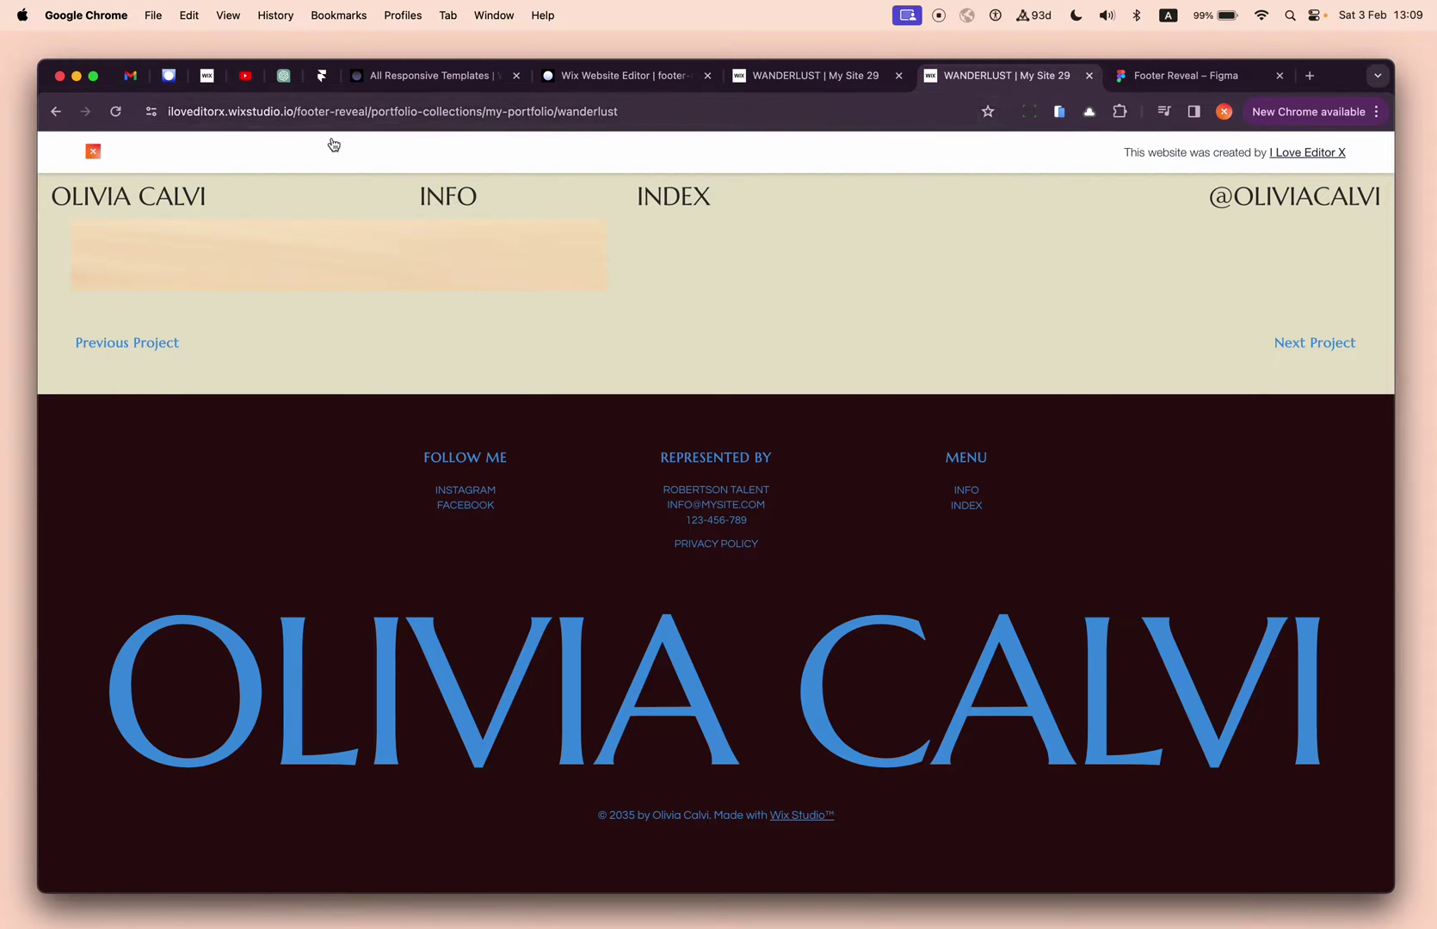
click(110, 190)
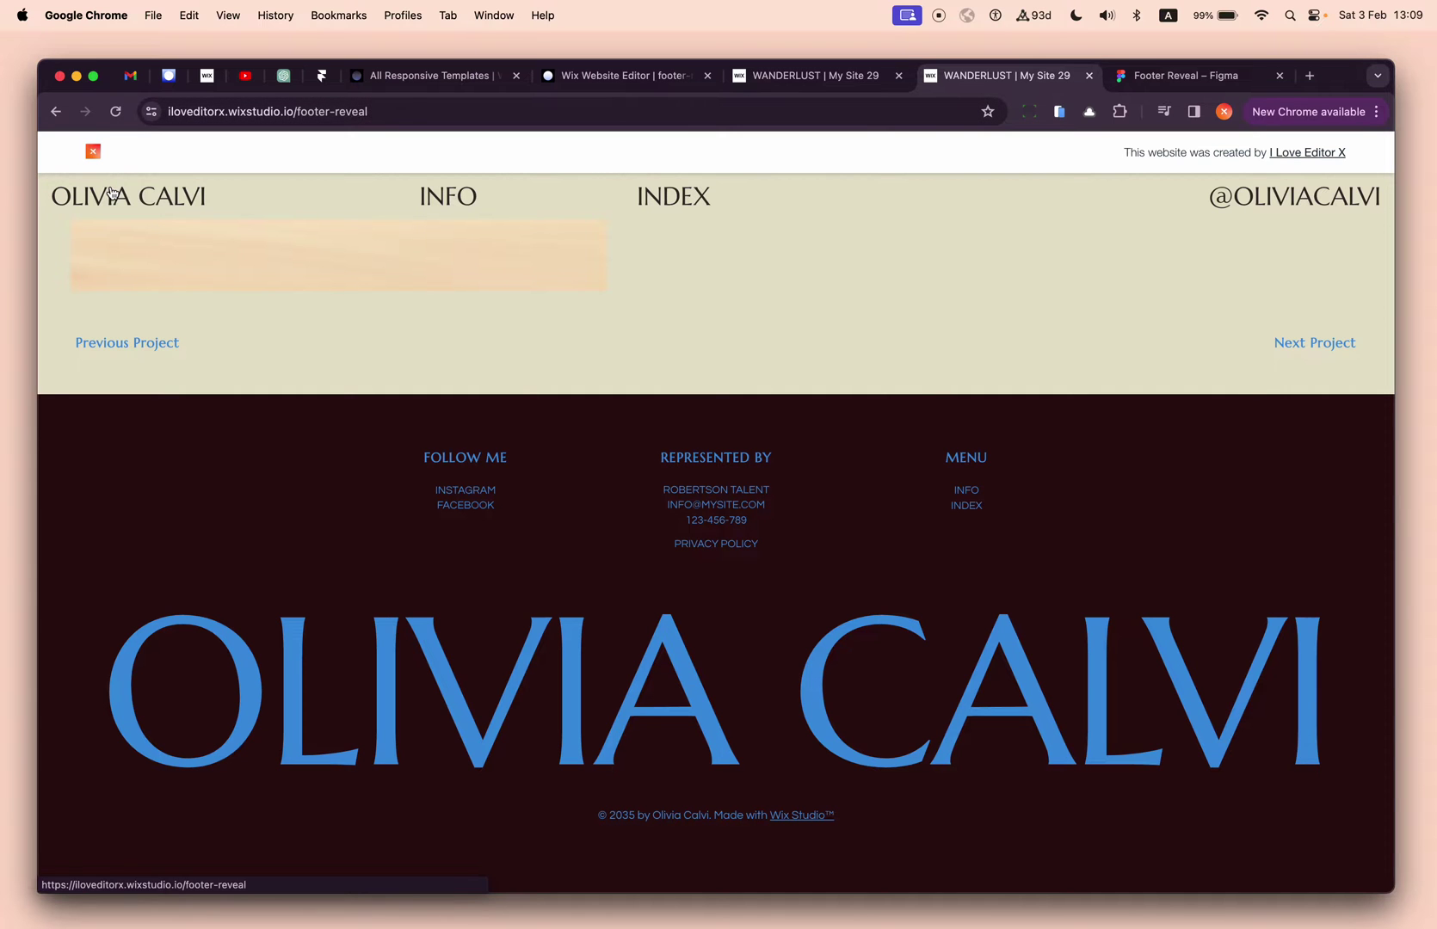
scroll(732, 499, down, 10)
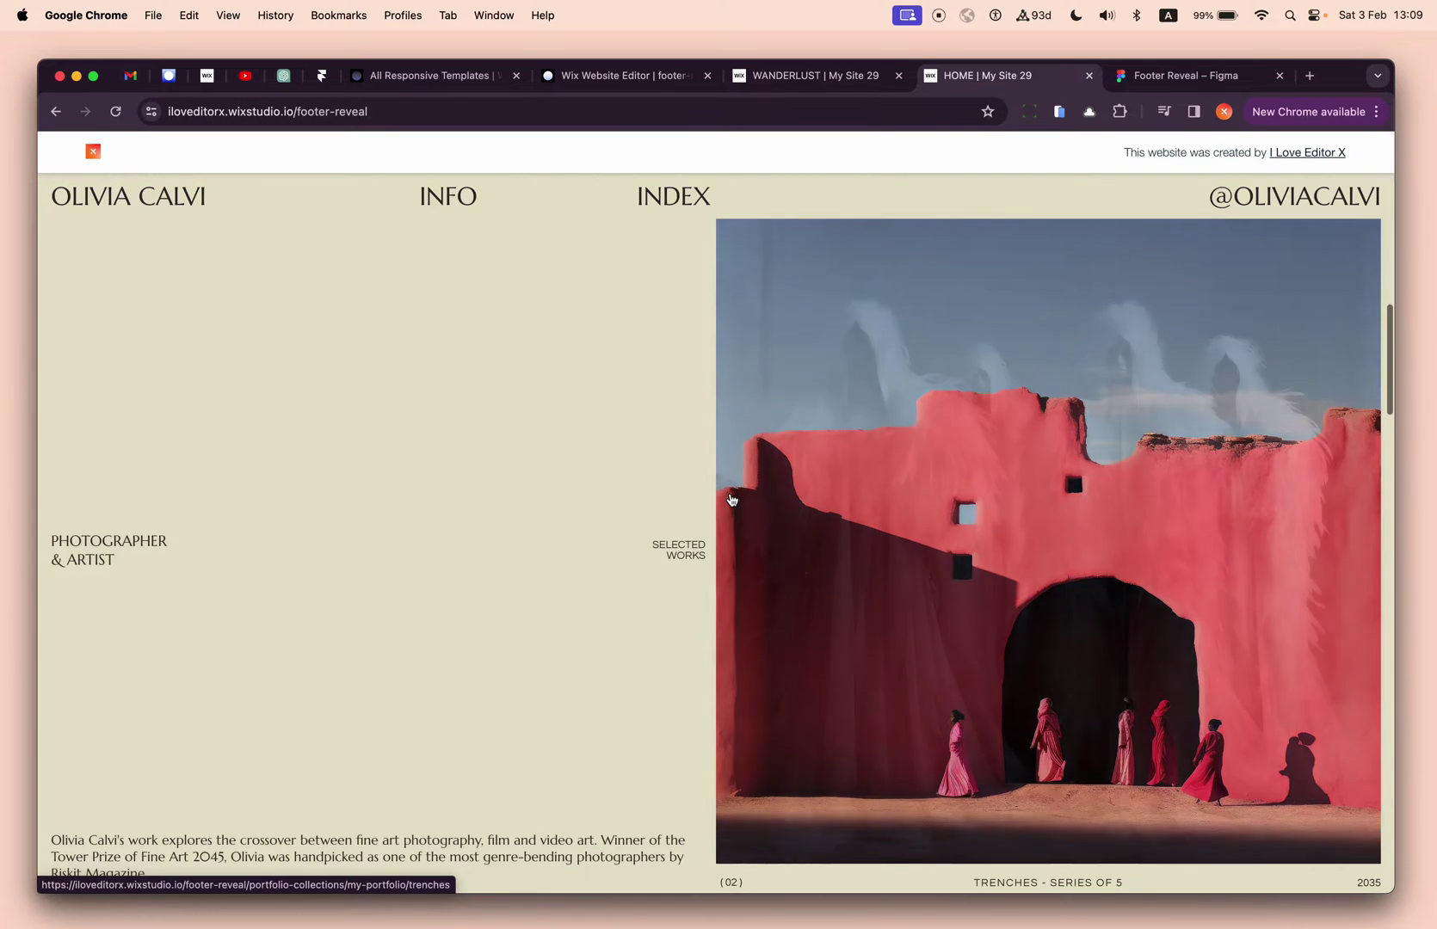
scroll(732, 499, down, 2)
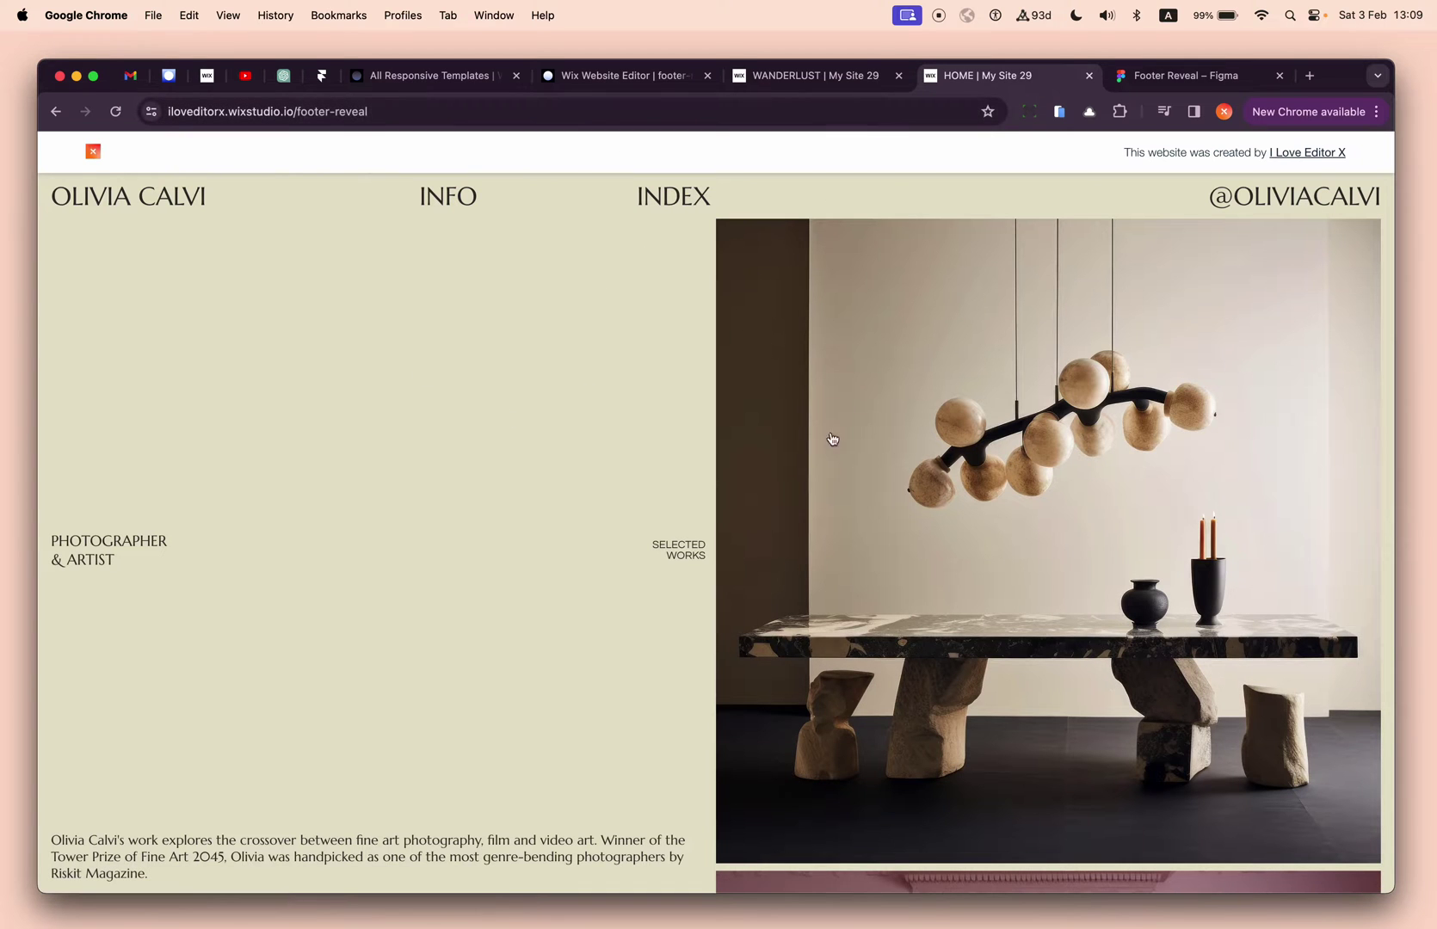
scroll(555, 561, down, 3)
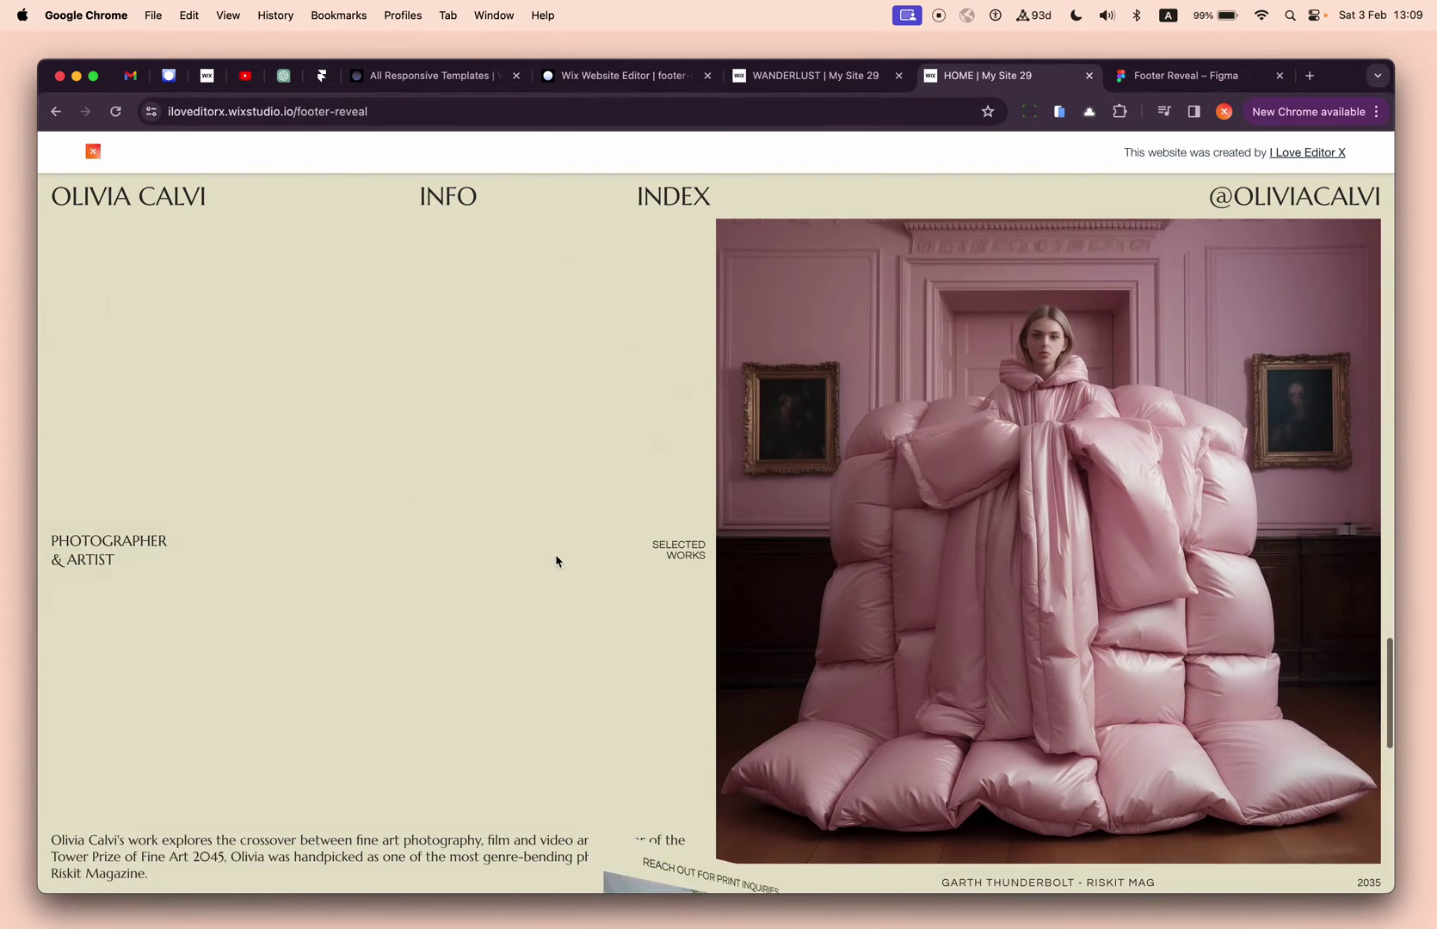
scroll(556, 561, down, 5)
scroll(557, 561, down, 3)
scroll(558, 561, up, 4)
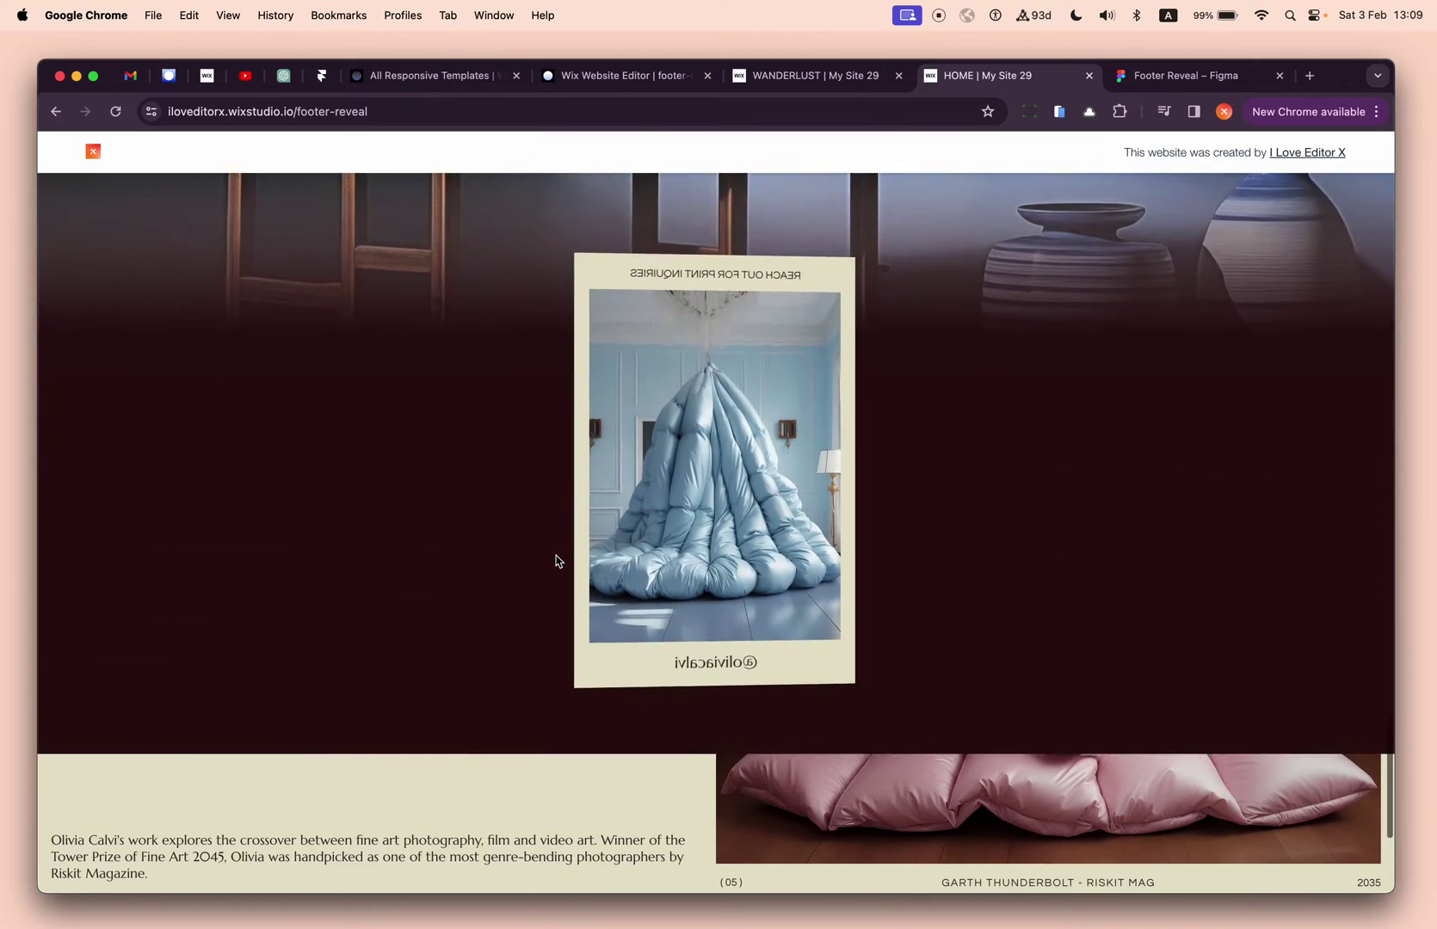
scroll(557, 561, down, 3)
scroll(558, 561, up, 5)
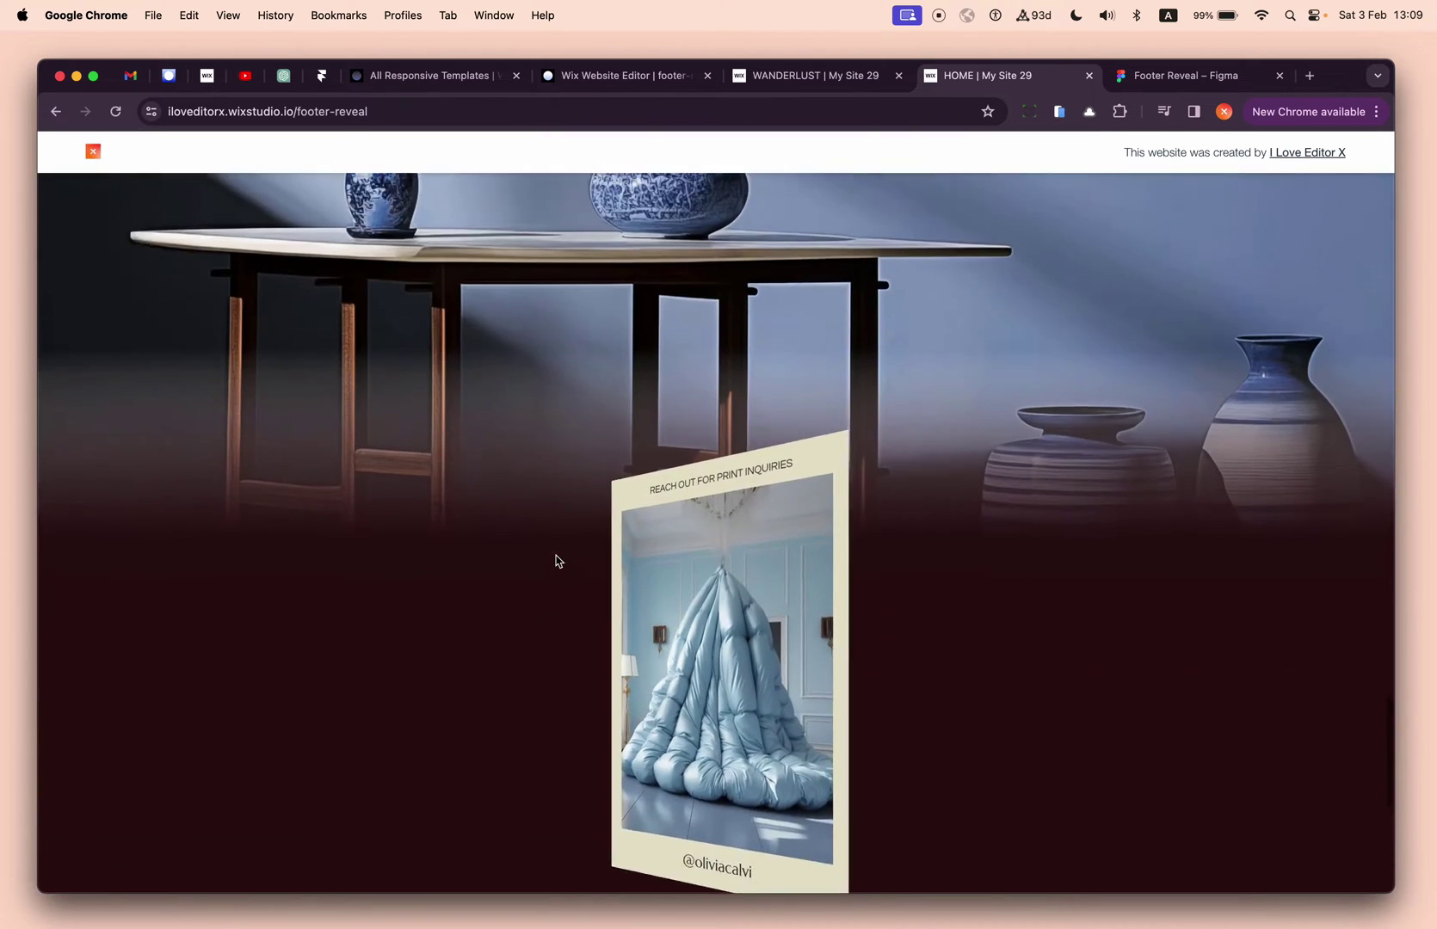
scroll(558, 561, down, 4)
scroll(556, 500, down, 3)
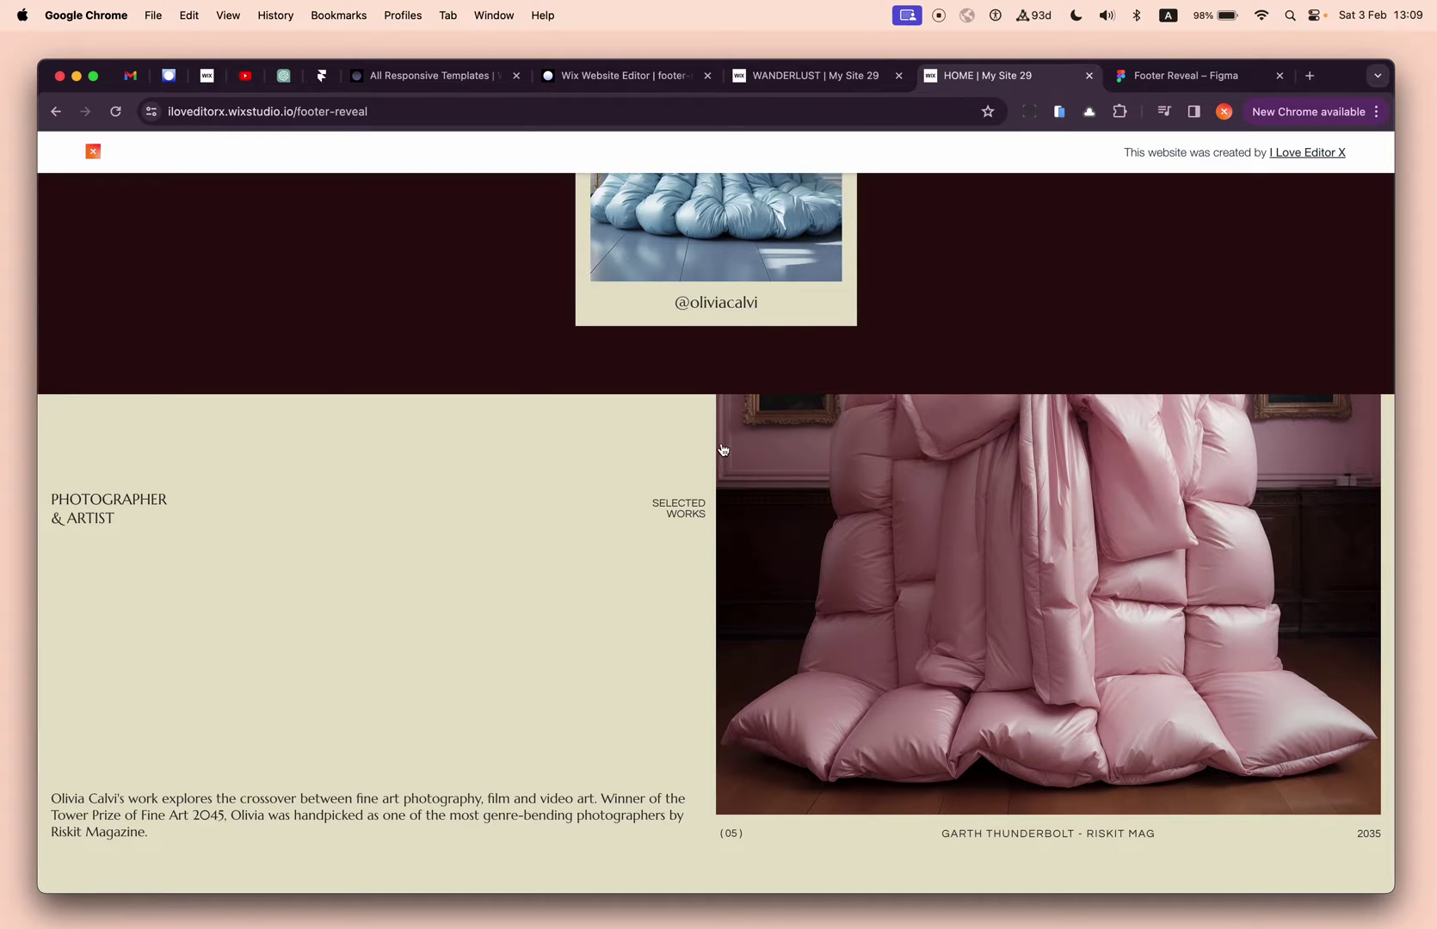
scroll(673, 641, down, 5)
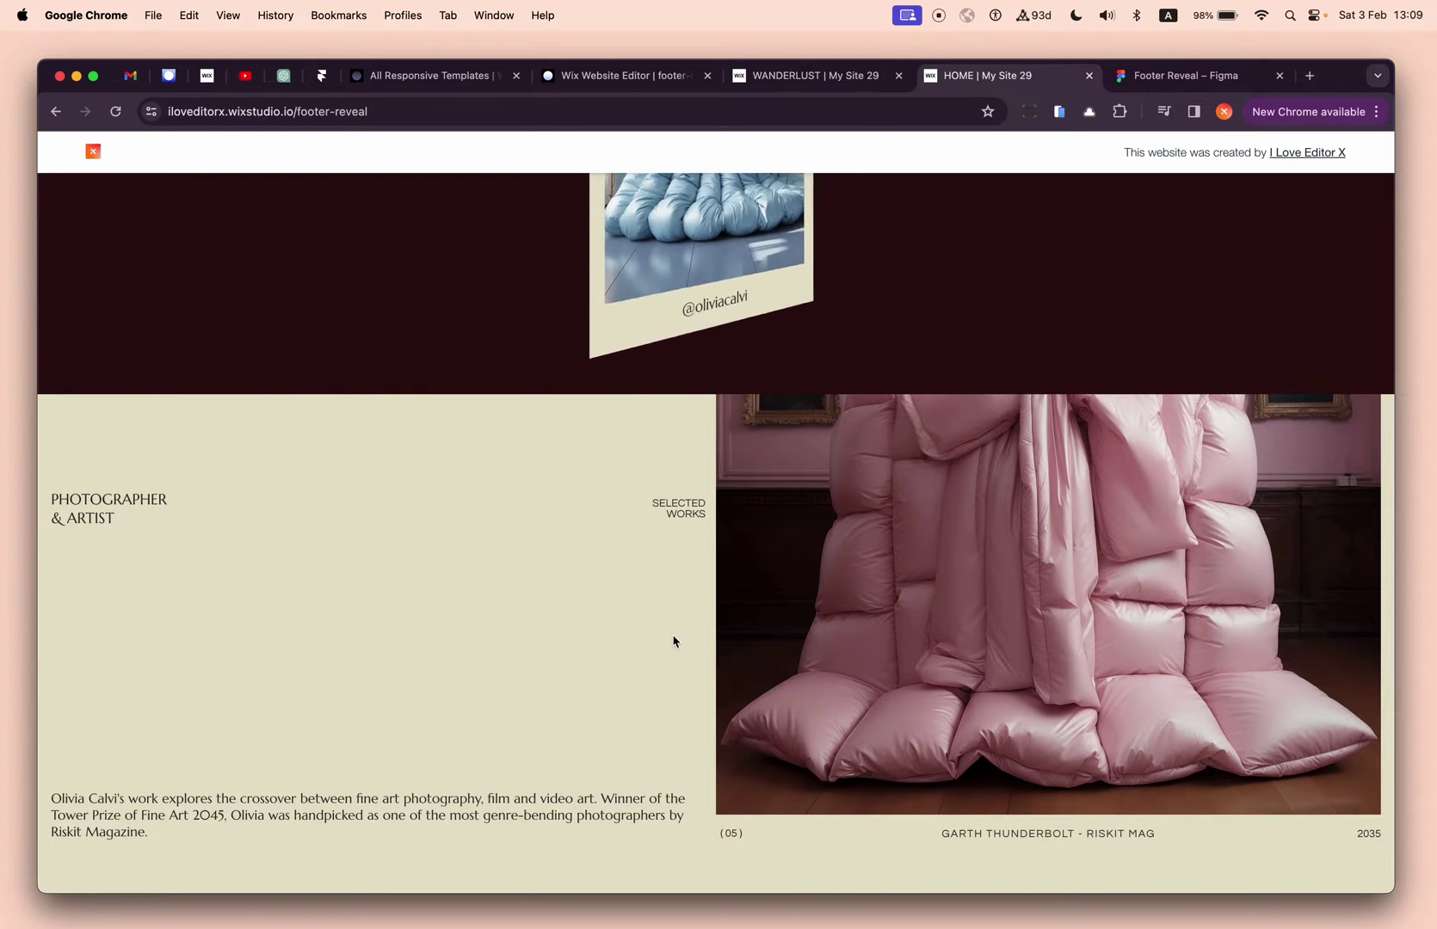
scroll(676, 636, down, 5)
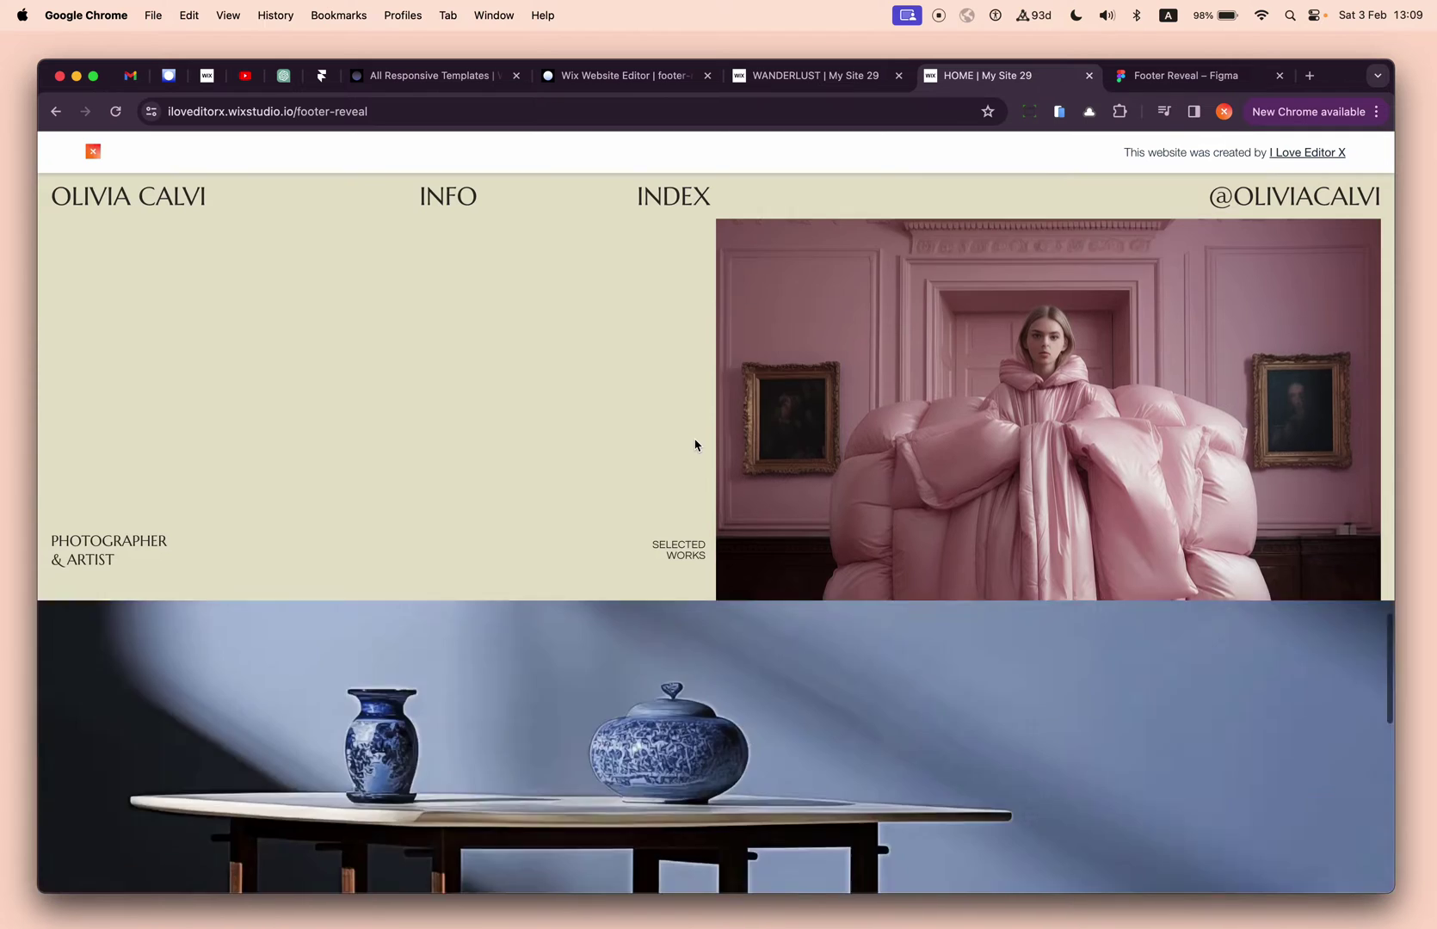
scroll(689, 616, up, 5)
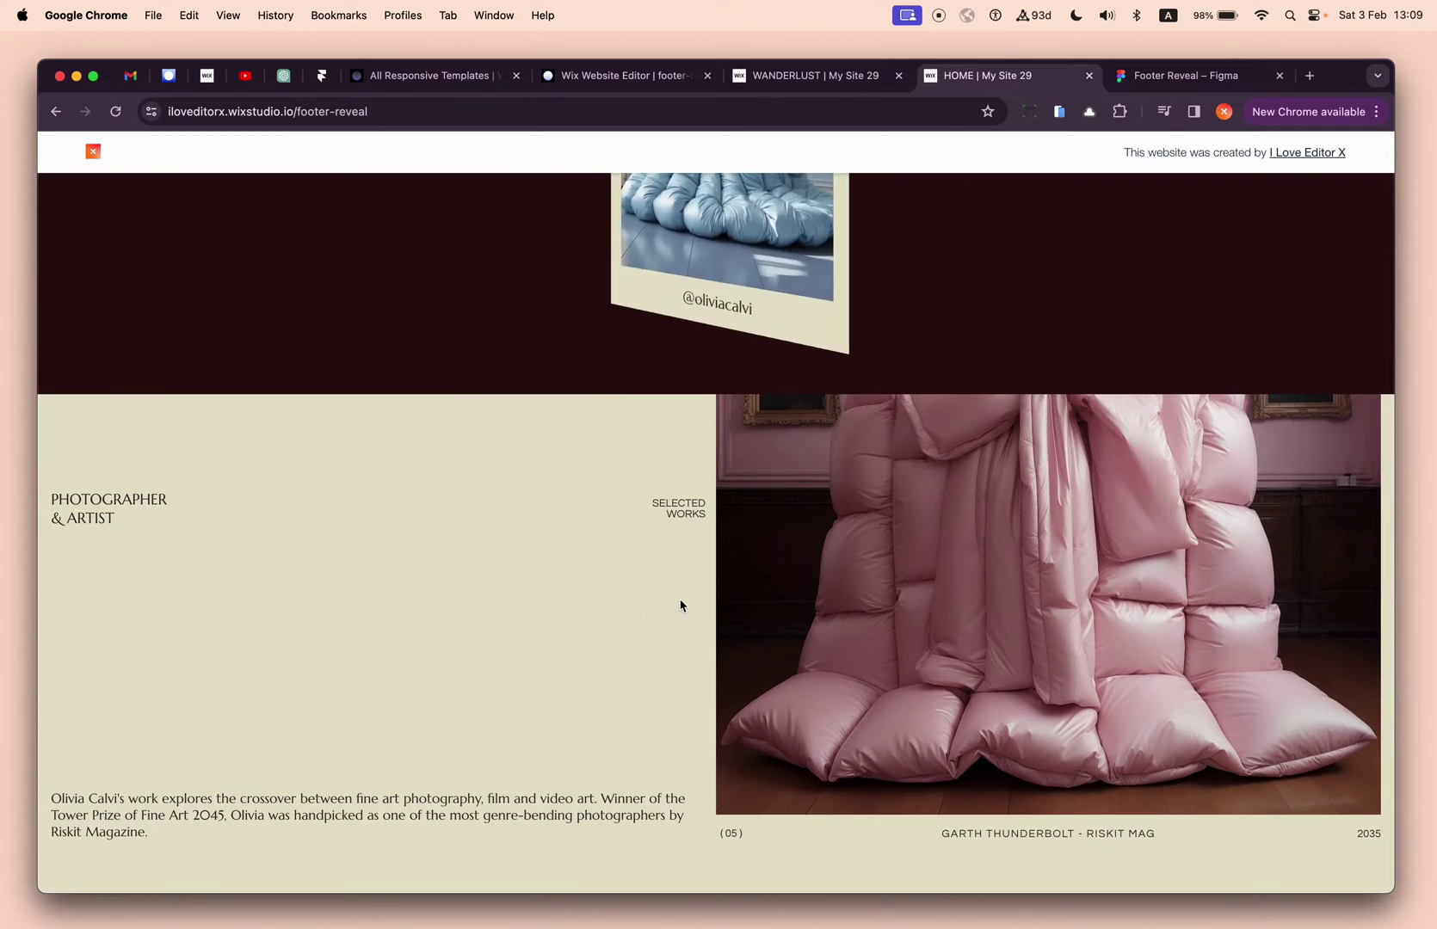
scroll(673, 600, up, 5)
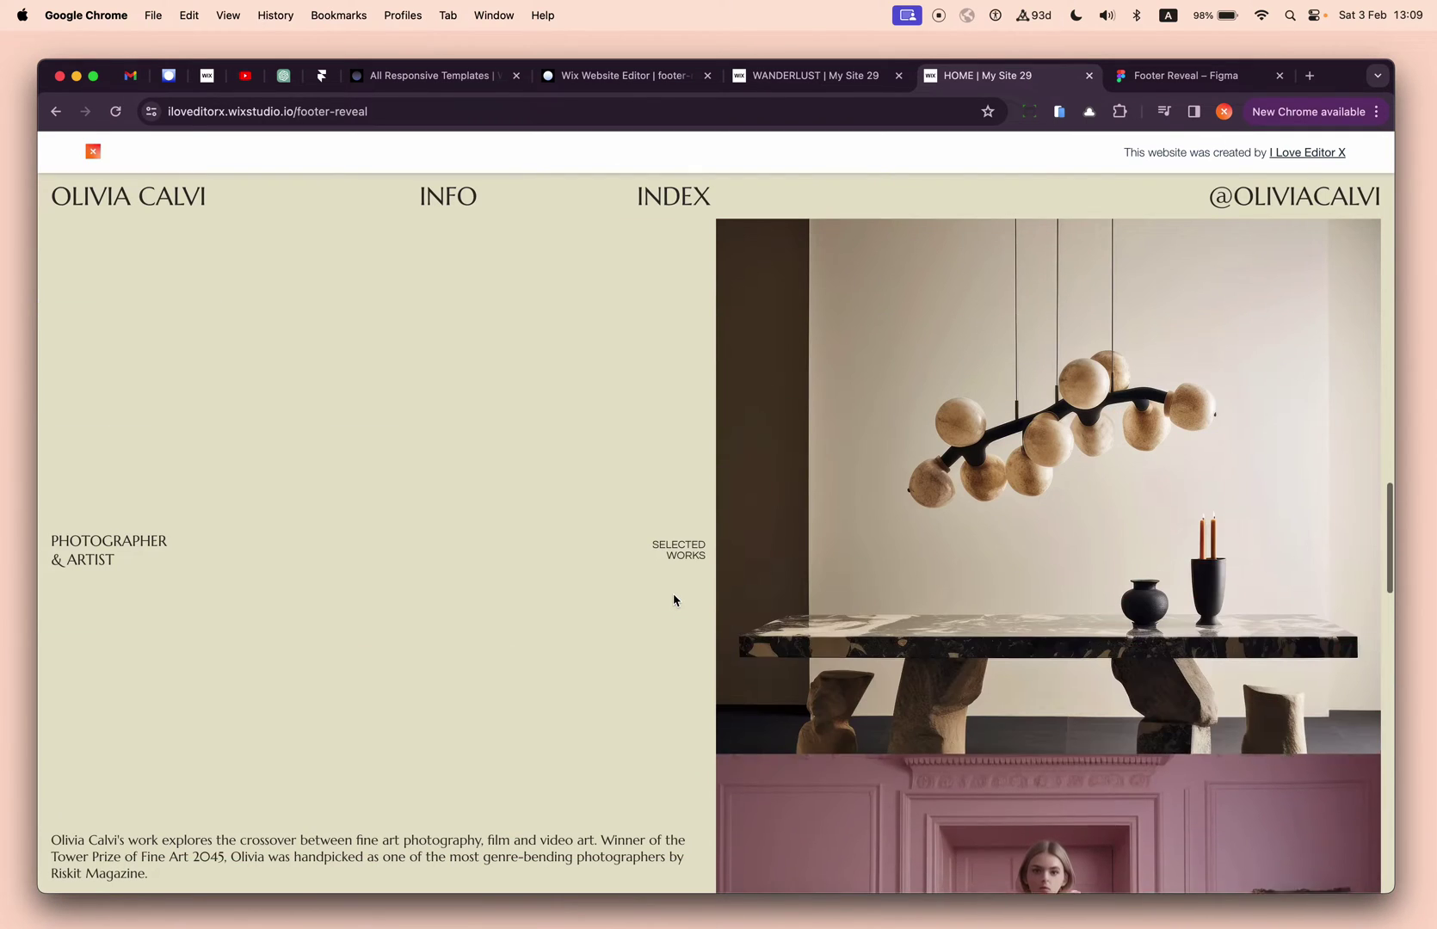
scroll(673, 600, up, 2)
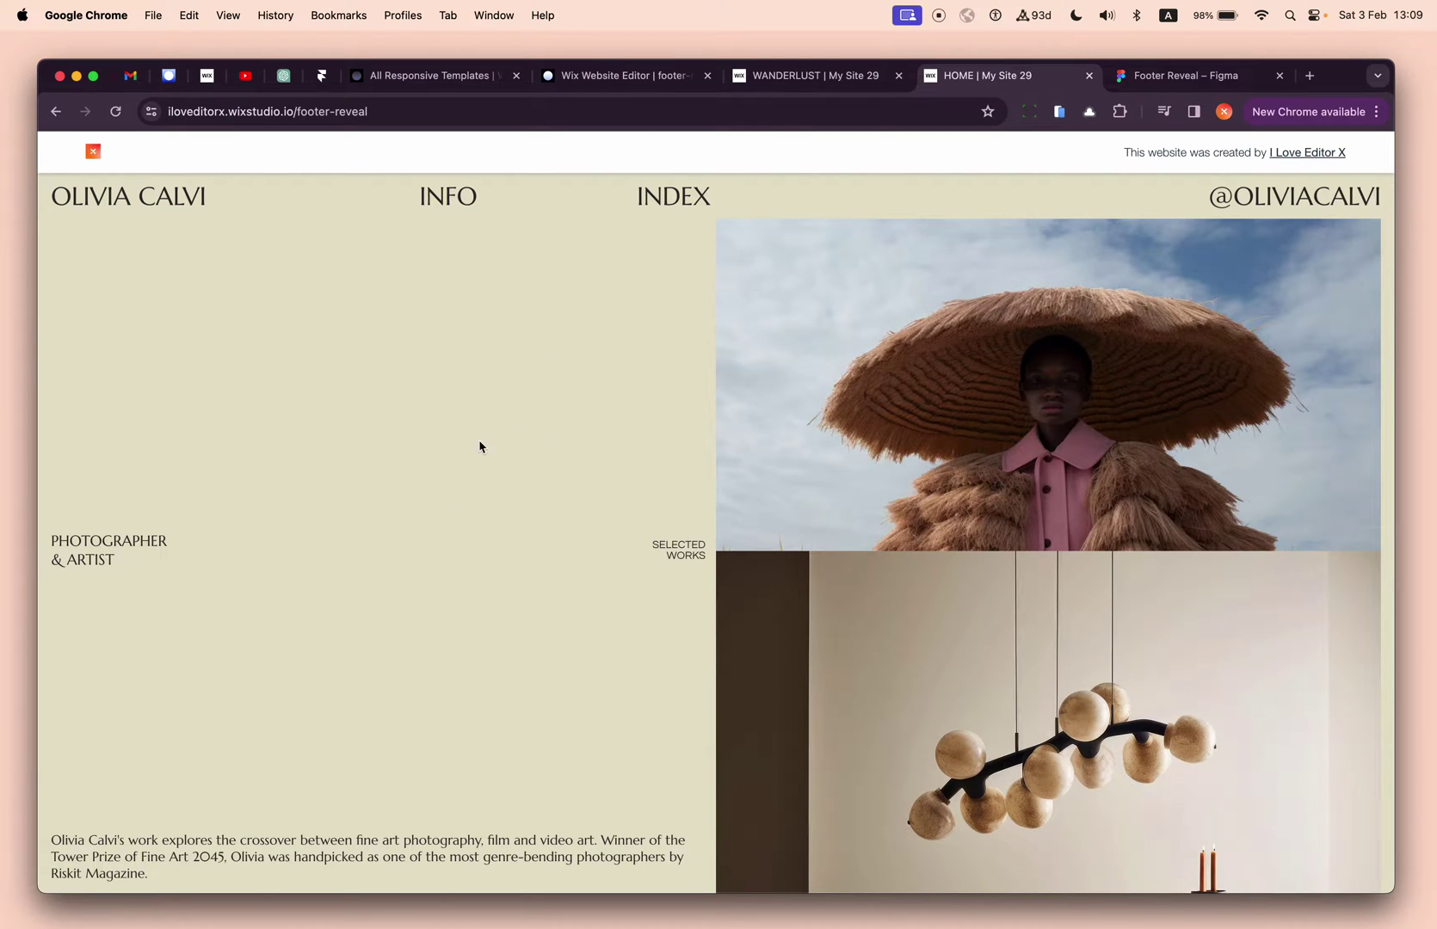
scroll(582, 423, up, 3)
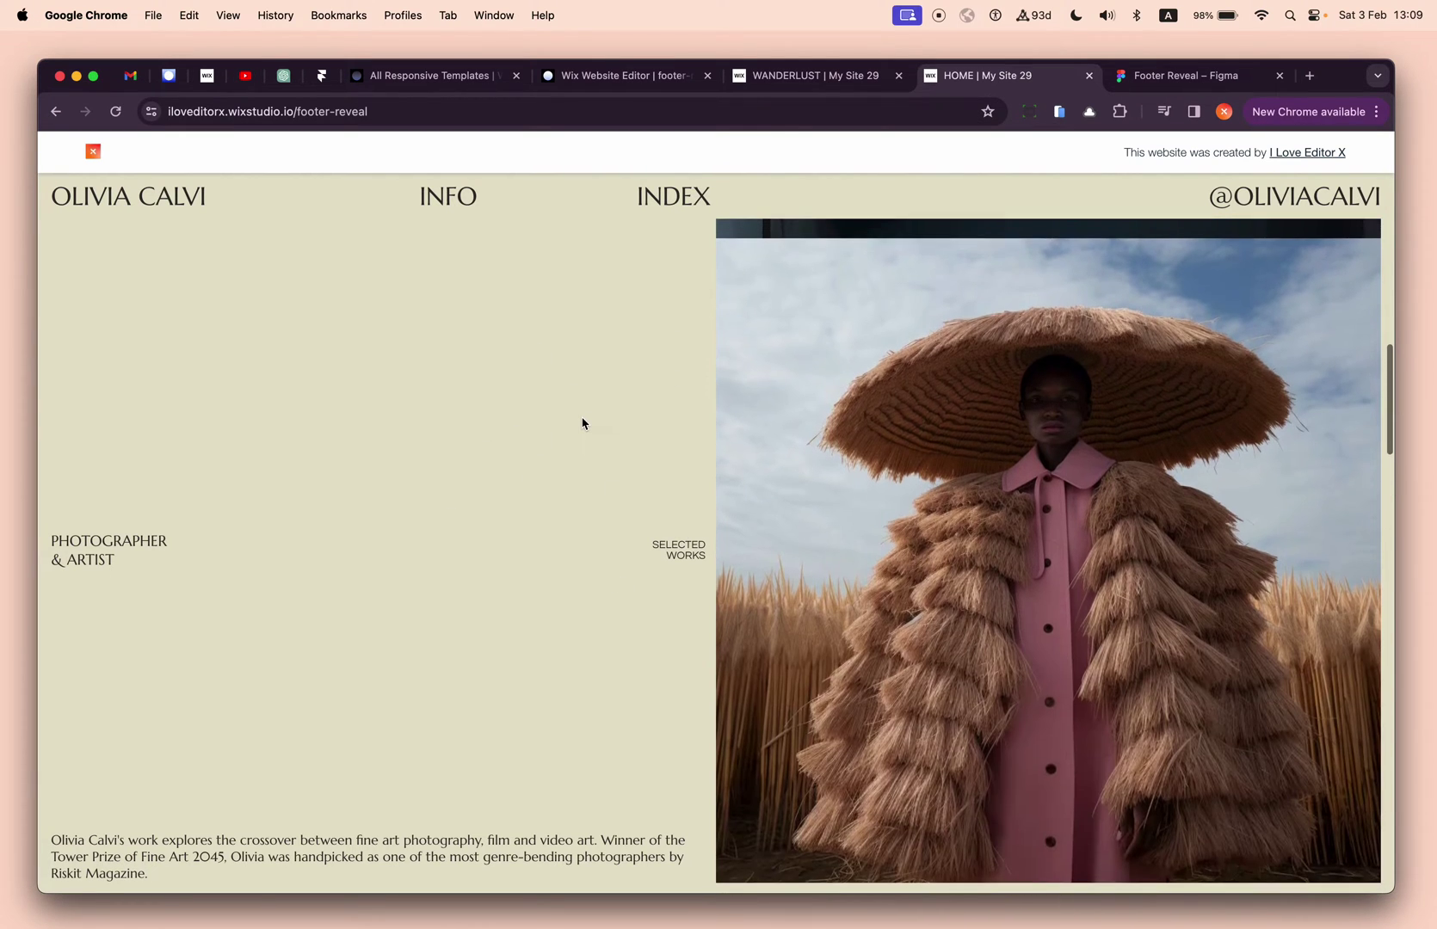
scroll(583, 423, up, 5)
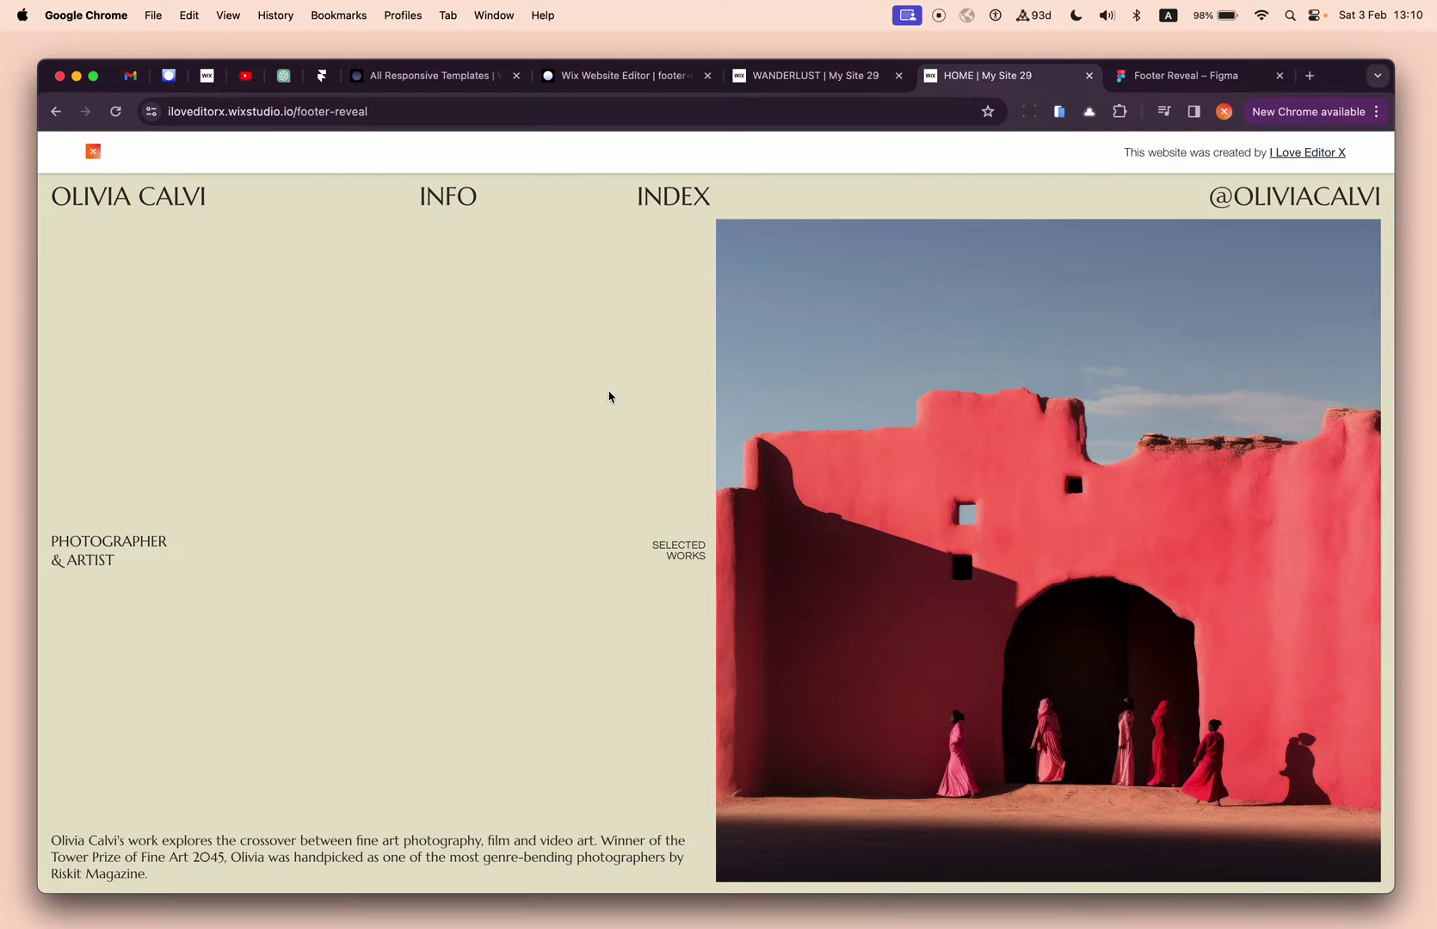
scroll(610, 397, down, 2)
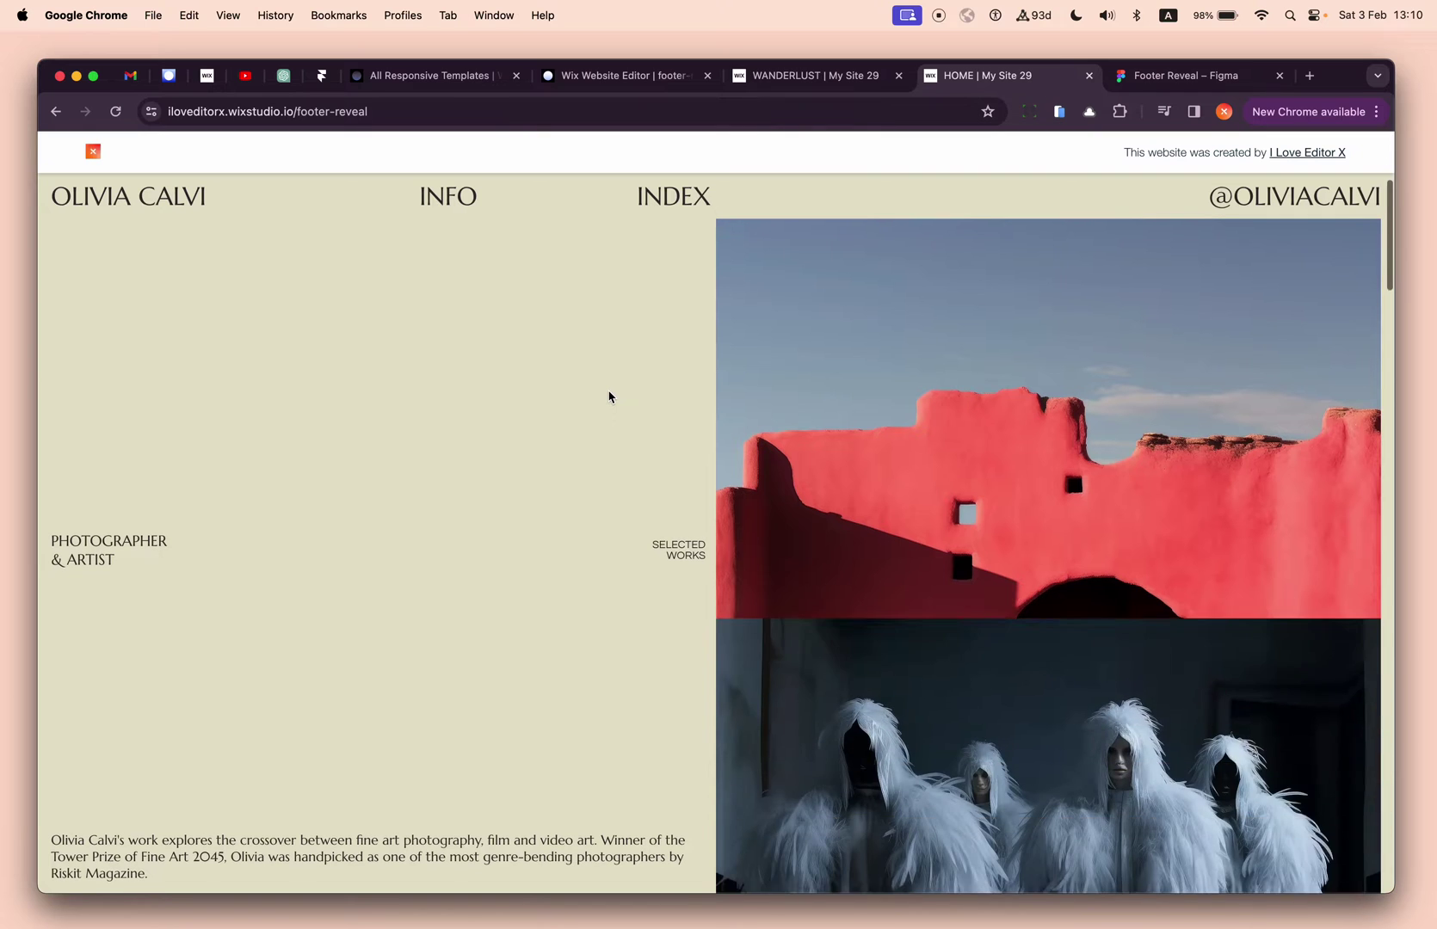
scroll(609, 398, up, 2)
scroll(620, 336, down, 4)
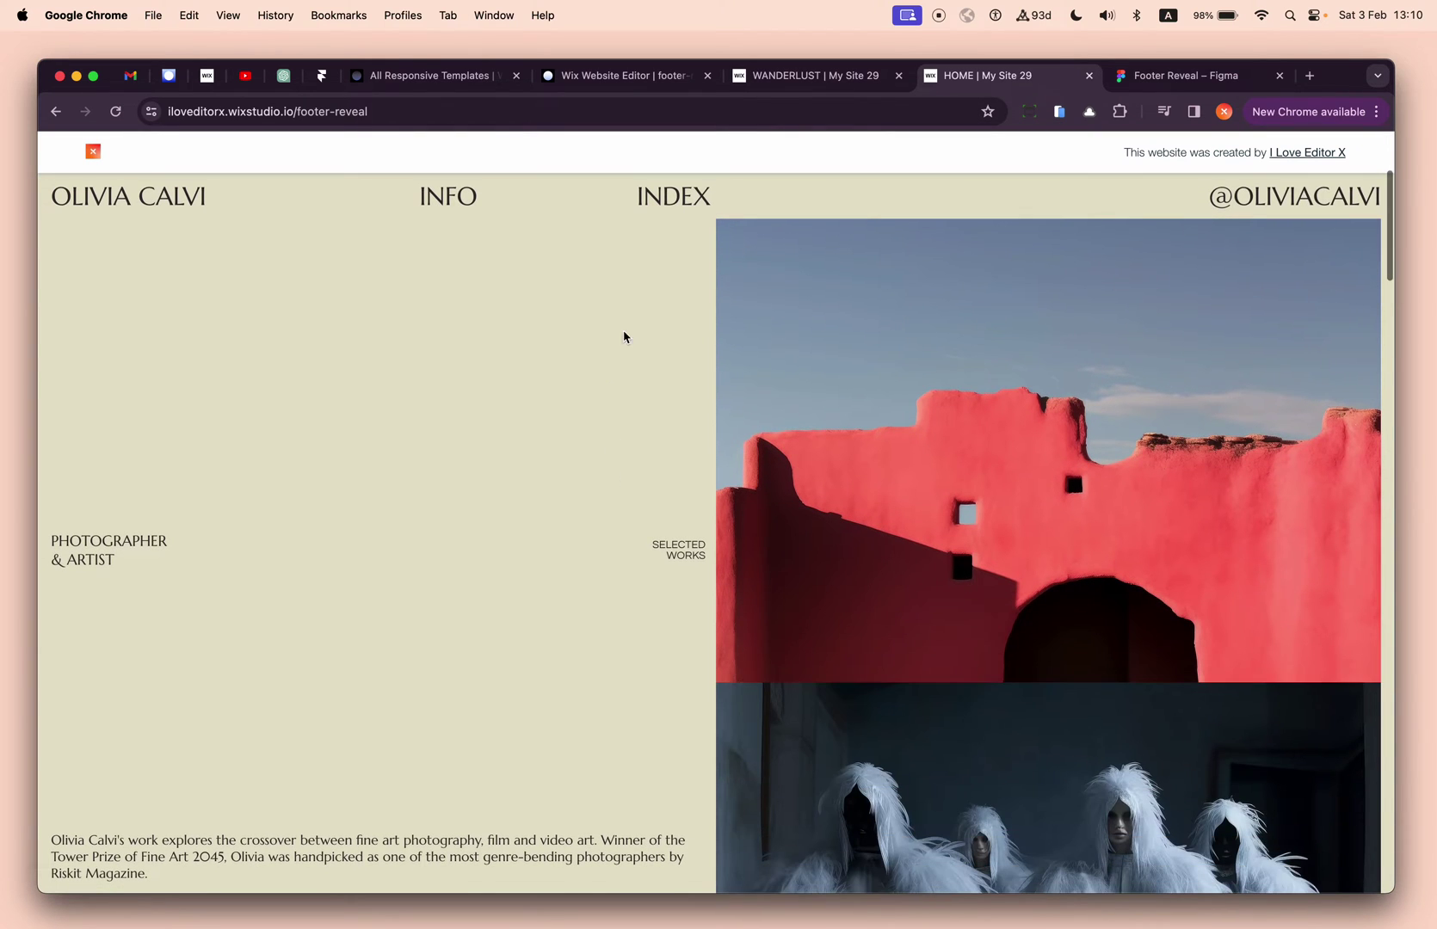
scroll(479, 679, down, 6)
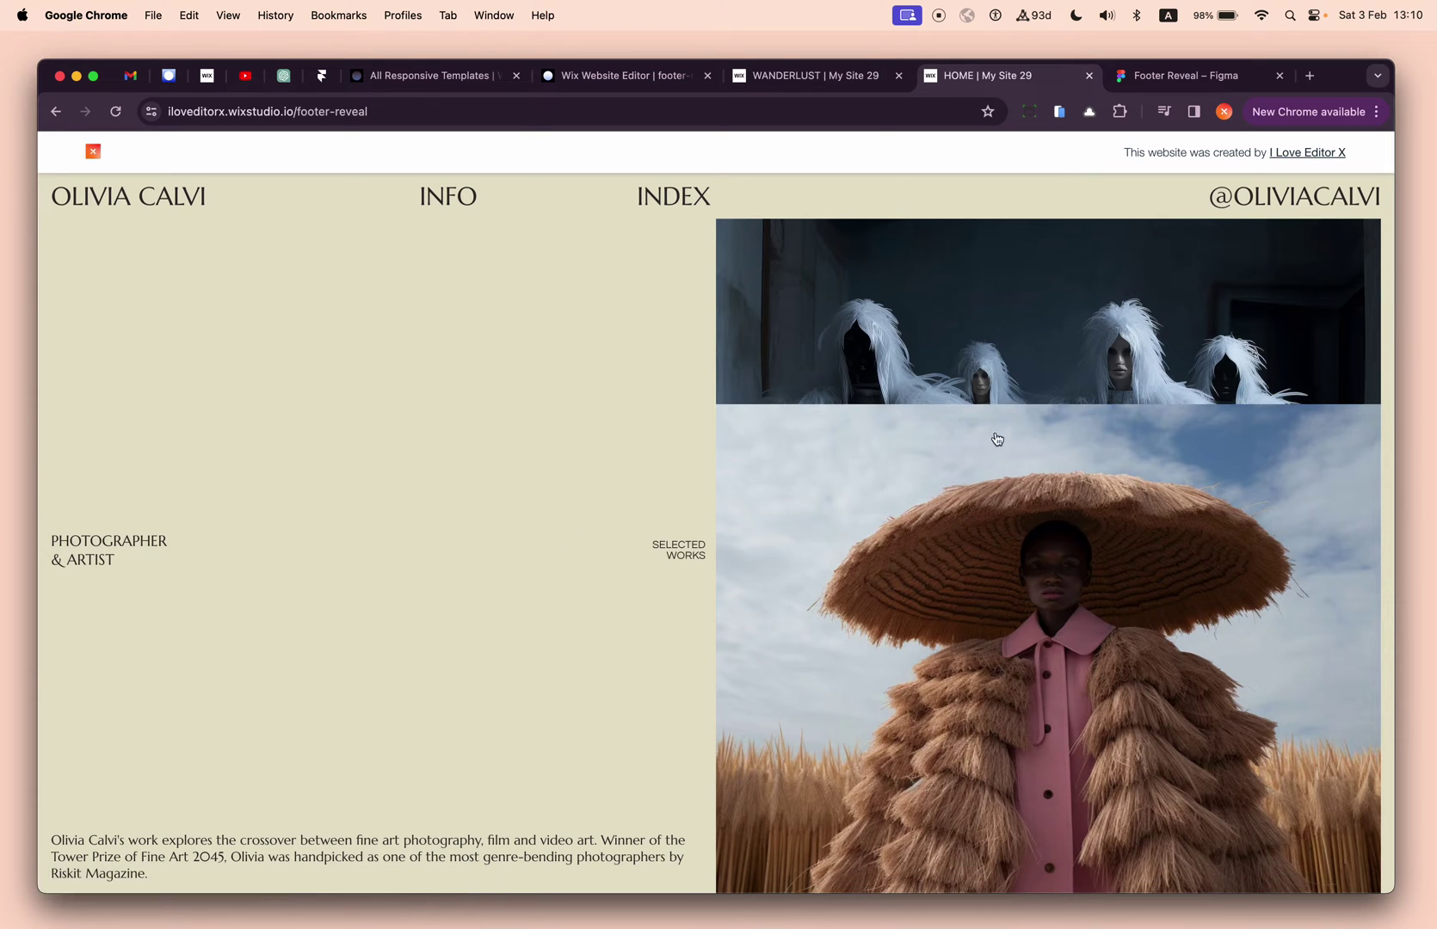
scroll(951, 528, up, 5)
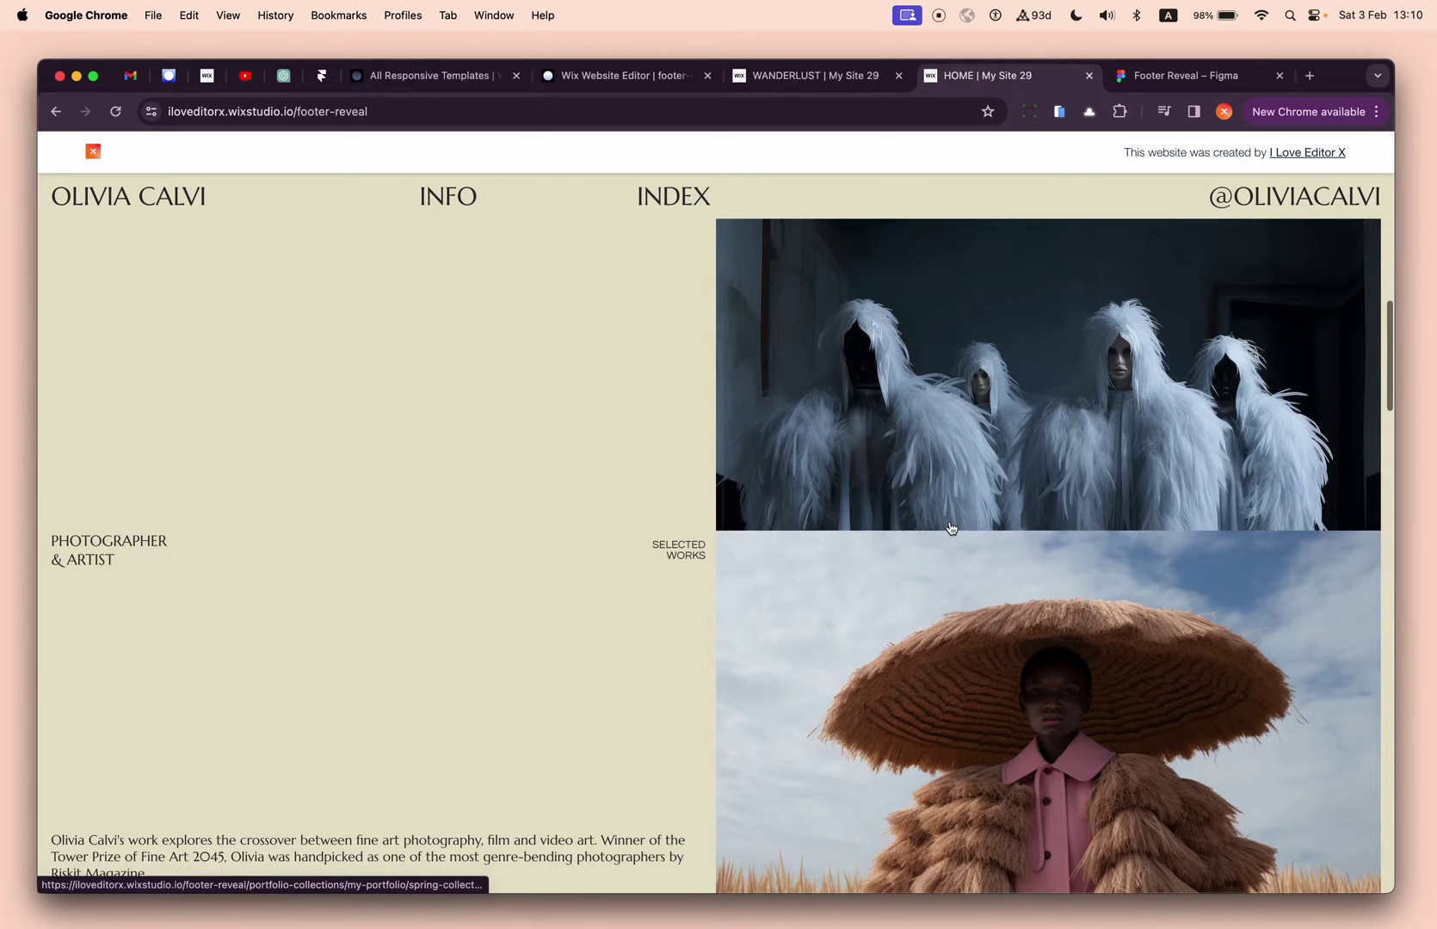
scroll(951, 528, up, 5)
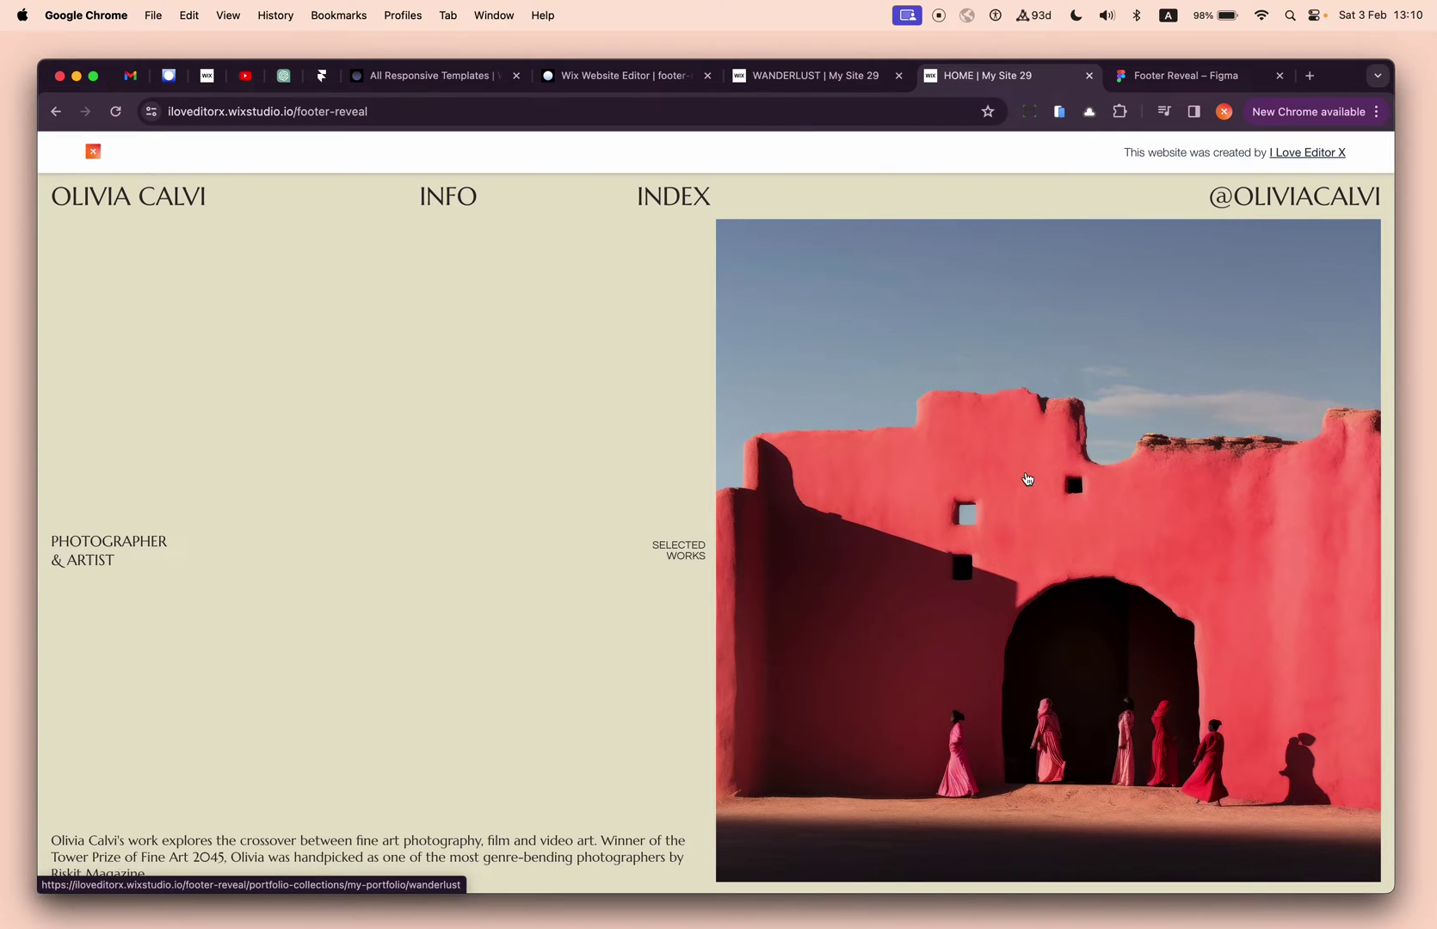
Step: Read the four Footer Reveal rules in Figma, then go back to the WANDERLUST tab
click(1153, 76)
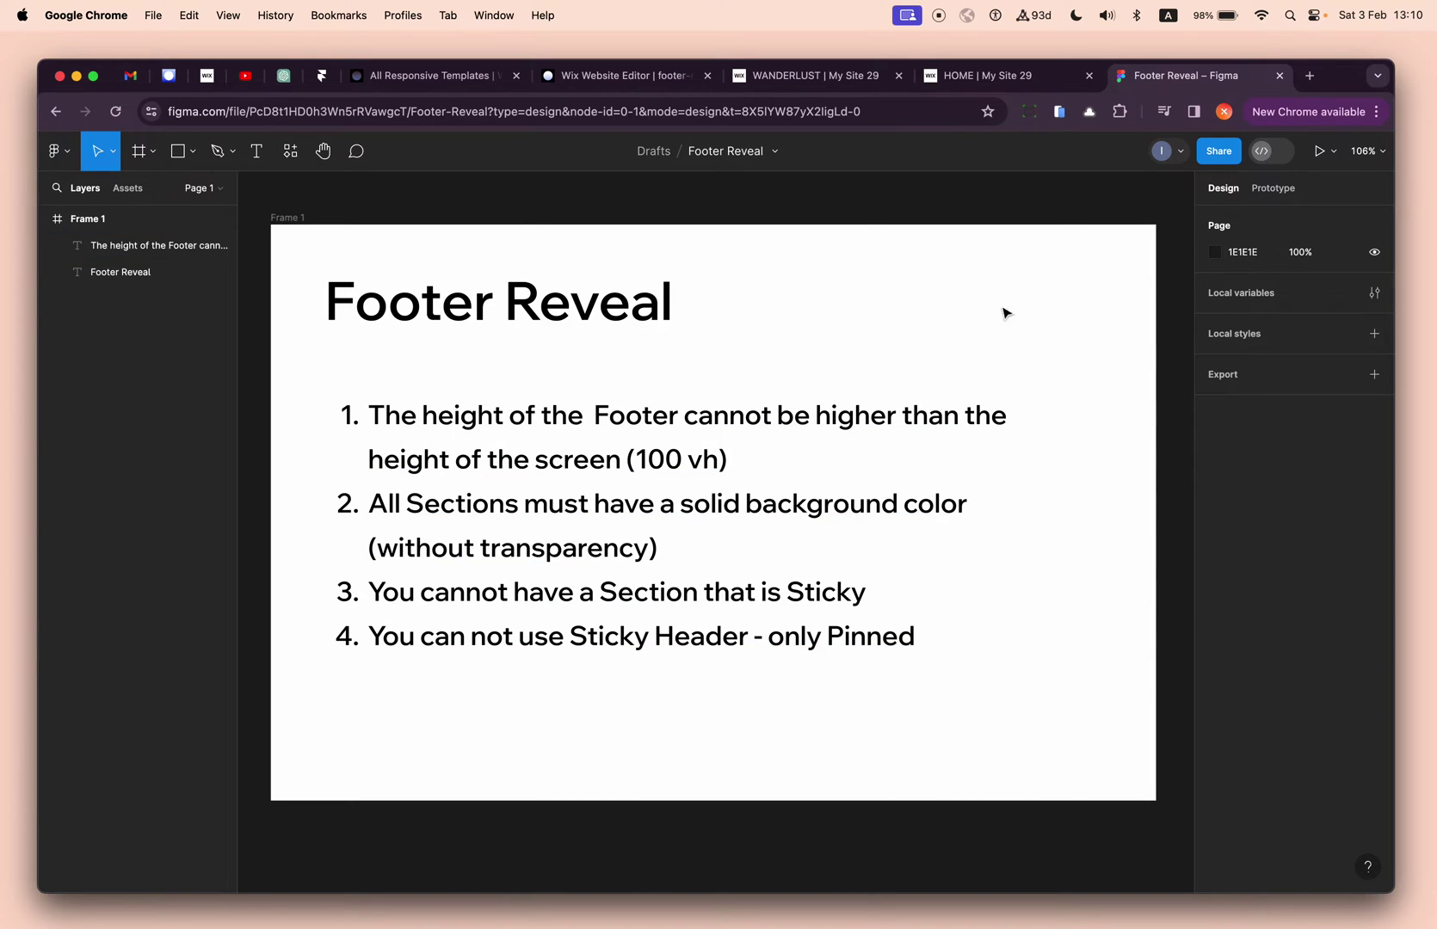
click(809, 75)
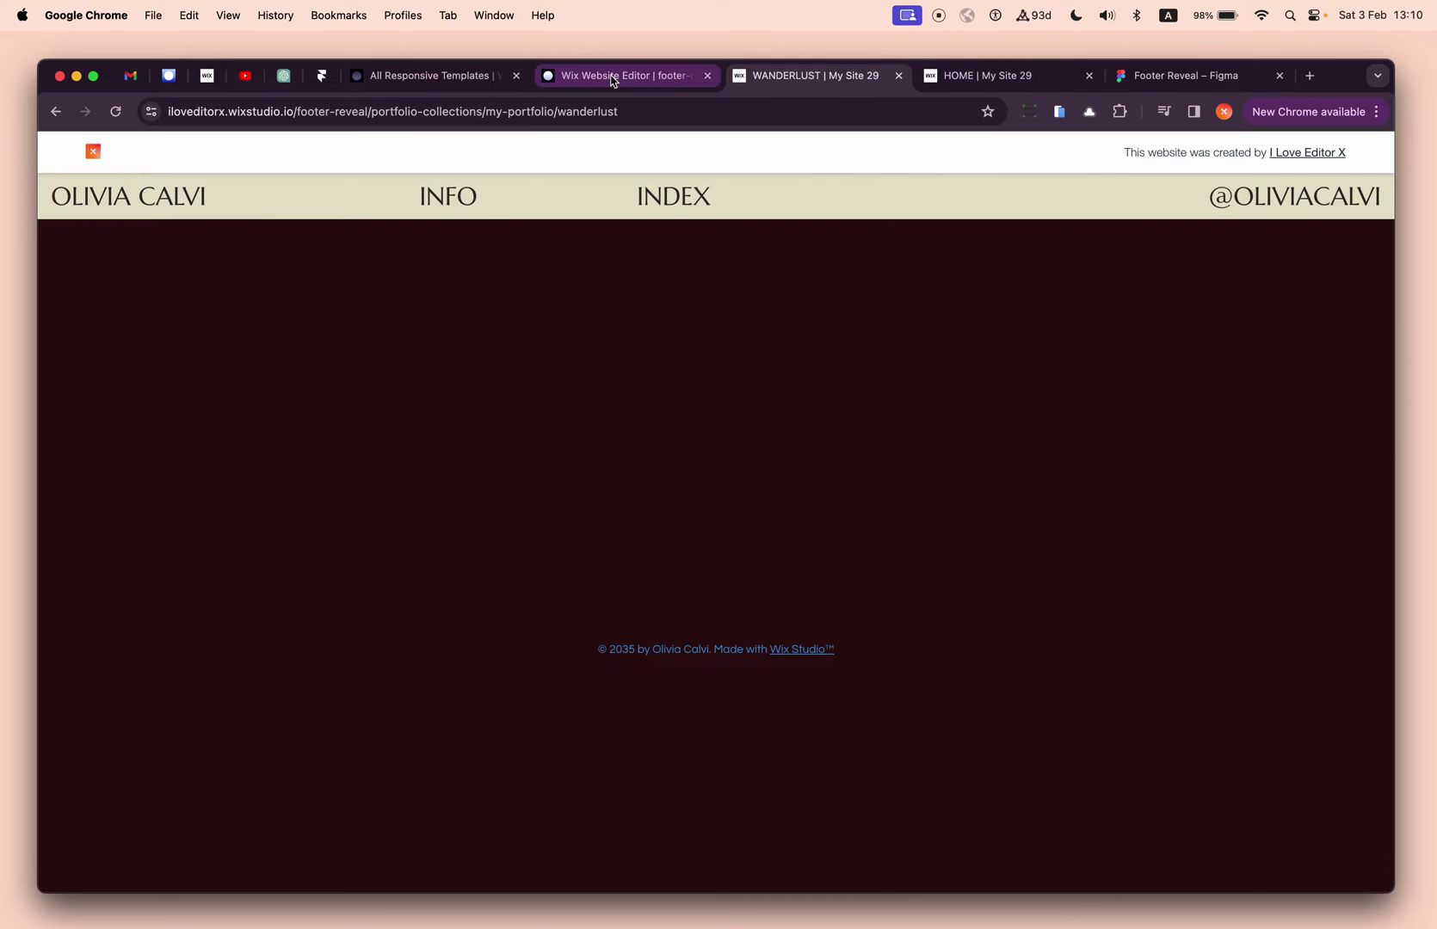
Step: Scroll up the live WANDERLUST page, then return to the editor's HOME page with the OLIVIA CALVI header
click(613, 78)
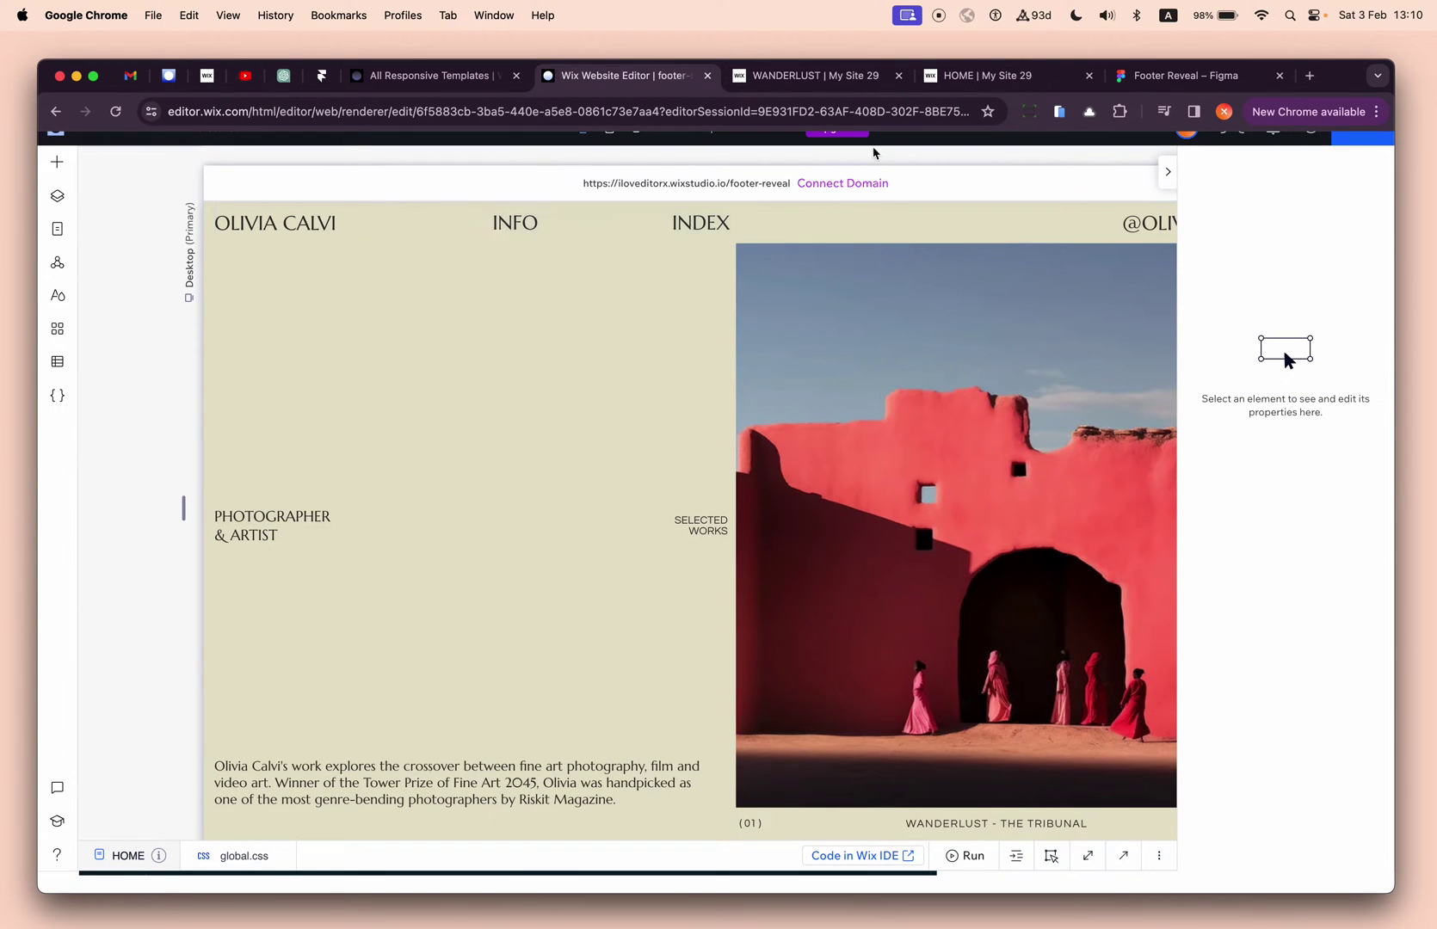
click(853, 76)
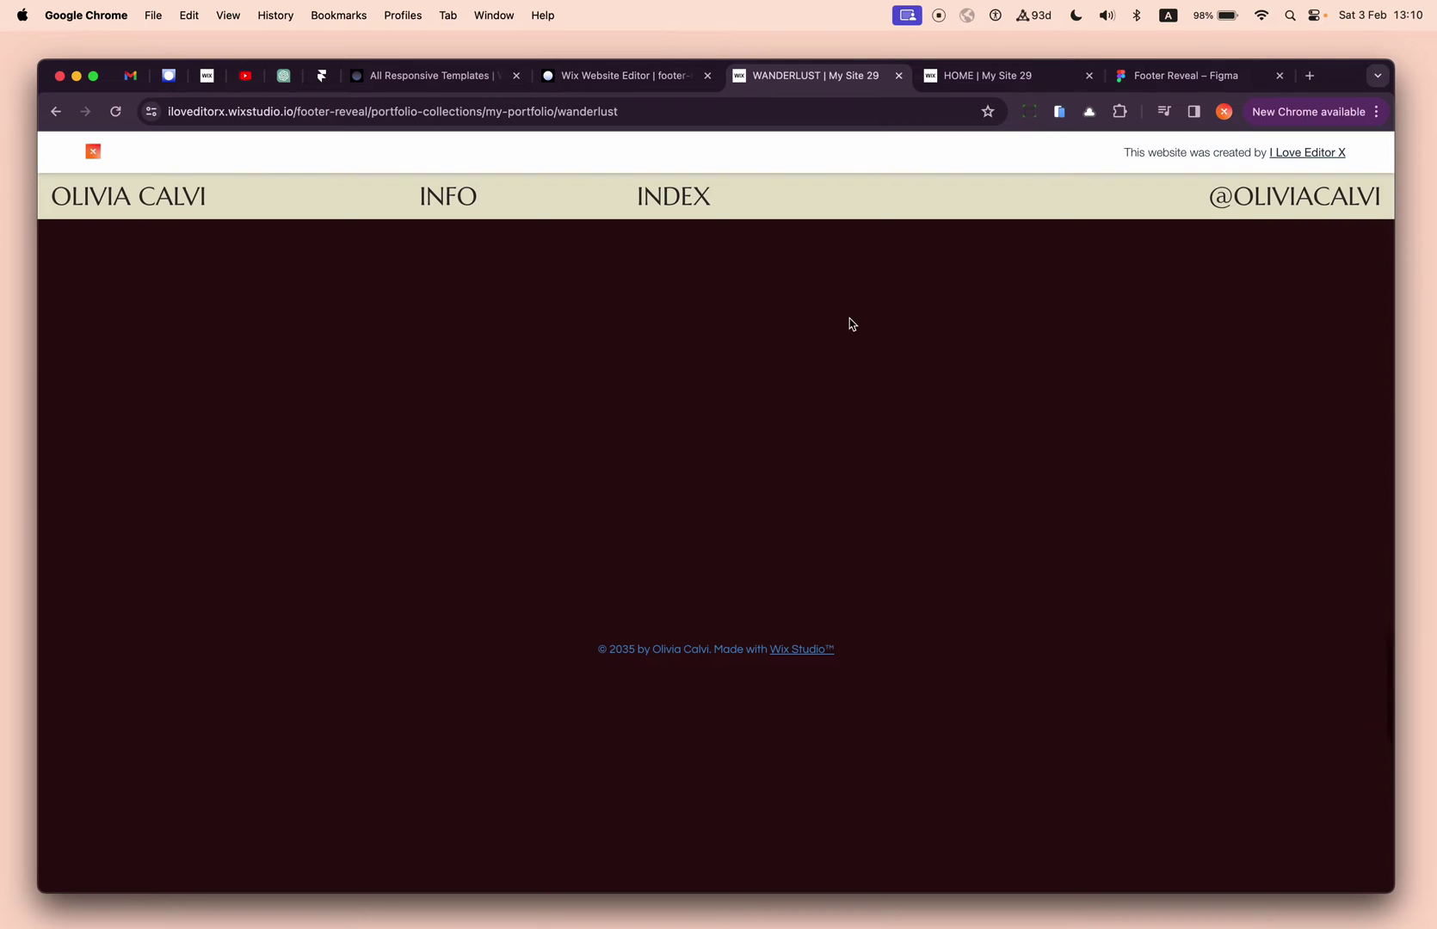
scroll(851, 324, up, 15)
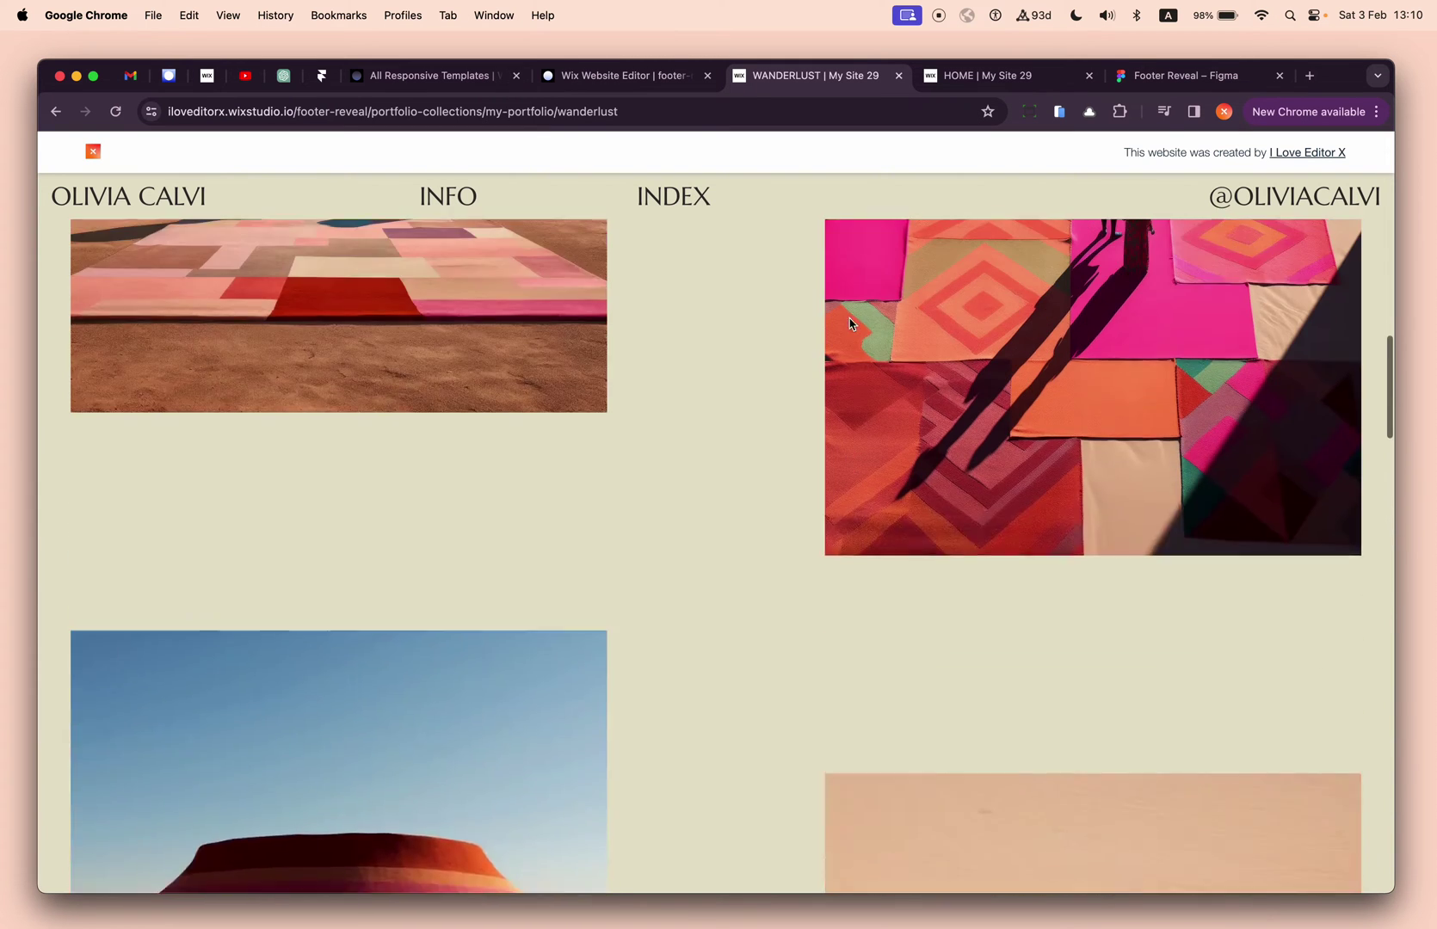
scroll(851, 323, up, 3)
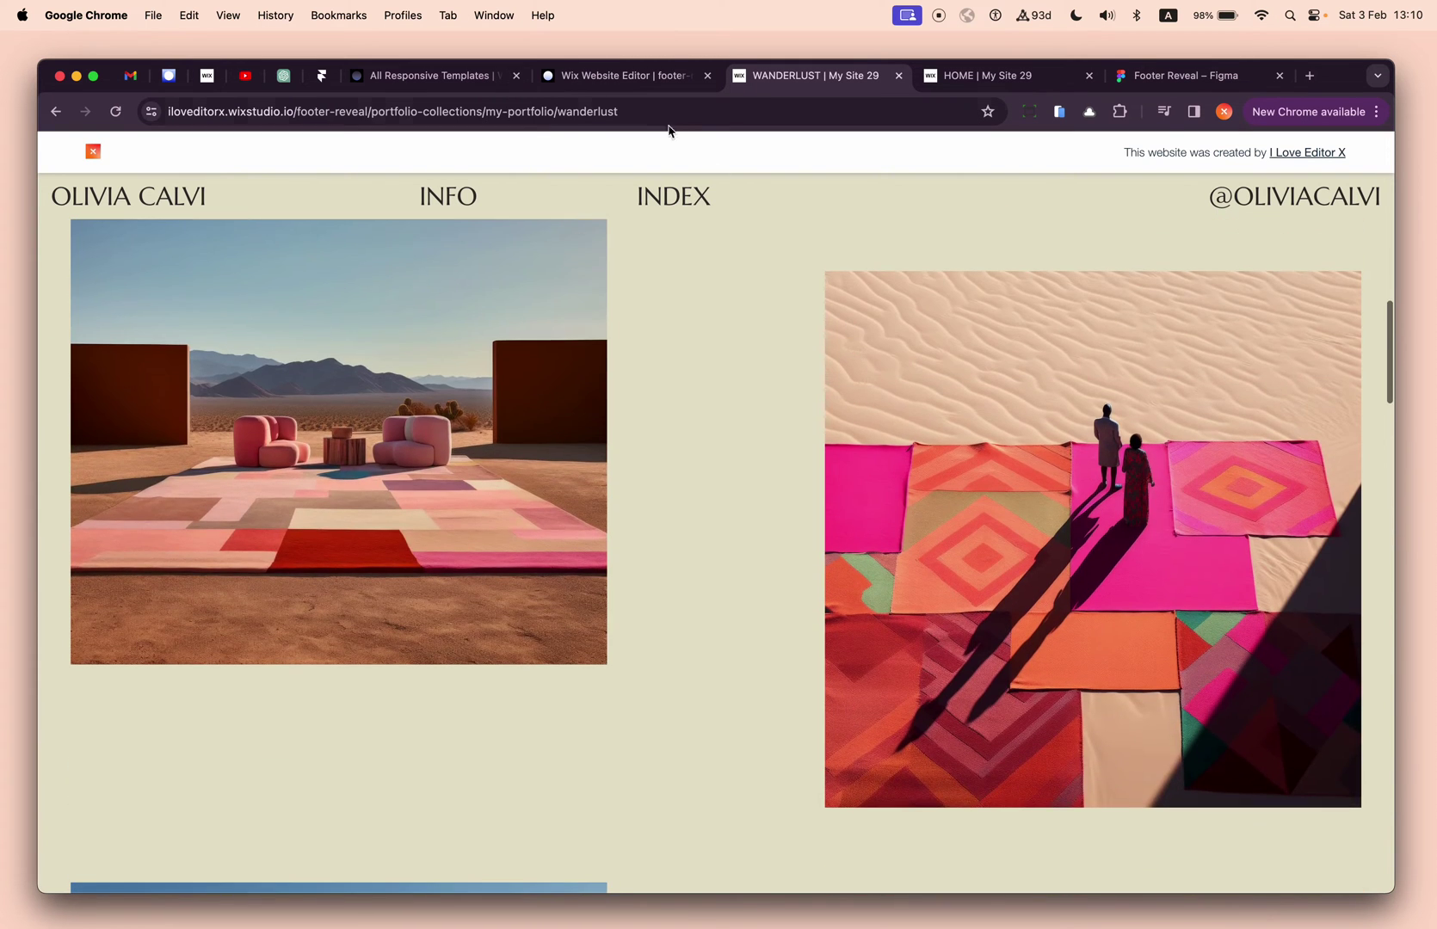
click(616, 80)
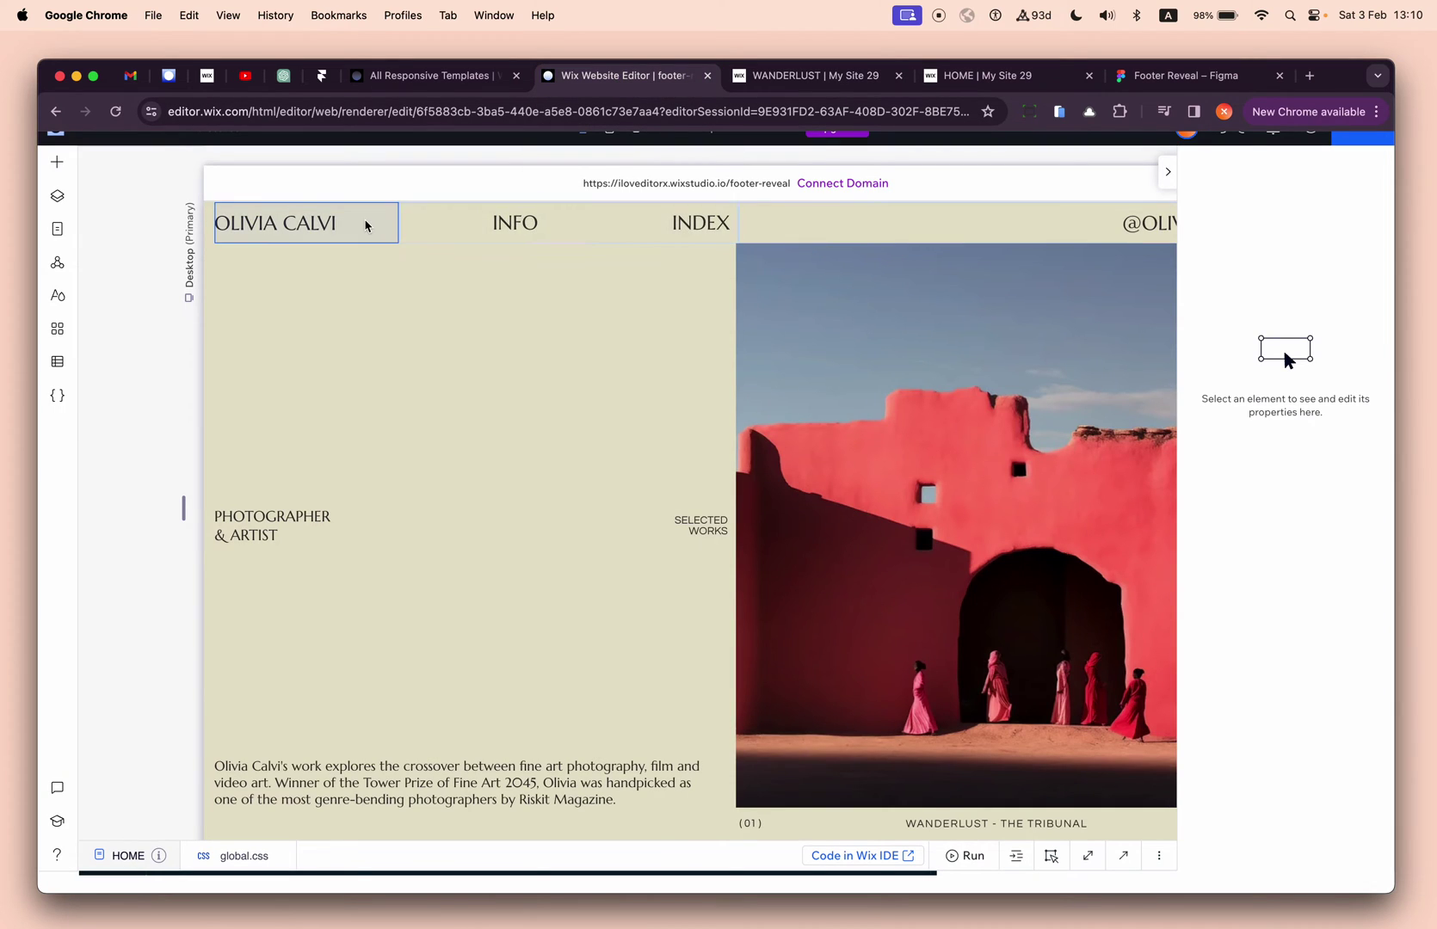
Step: Select the header and confirm its Position type stays Sticky, stuck to the Top at 0%
click(208, 224)
scroll(1325, 585, down, 8)
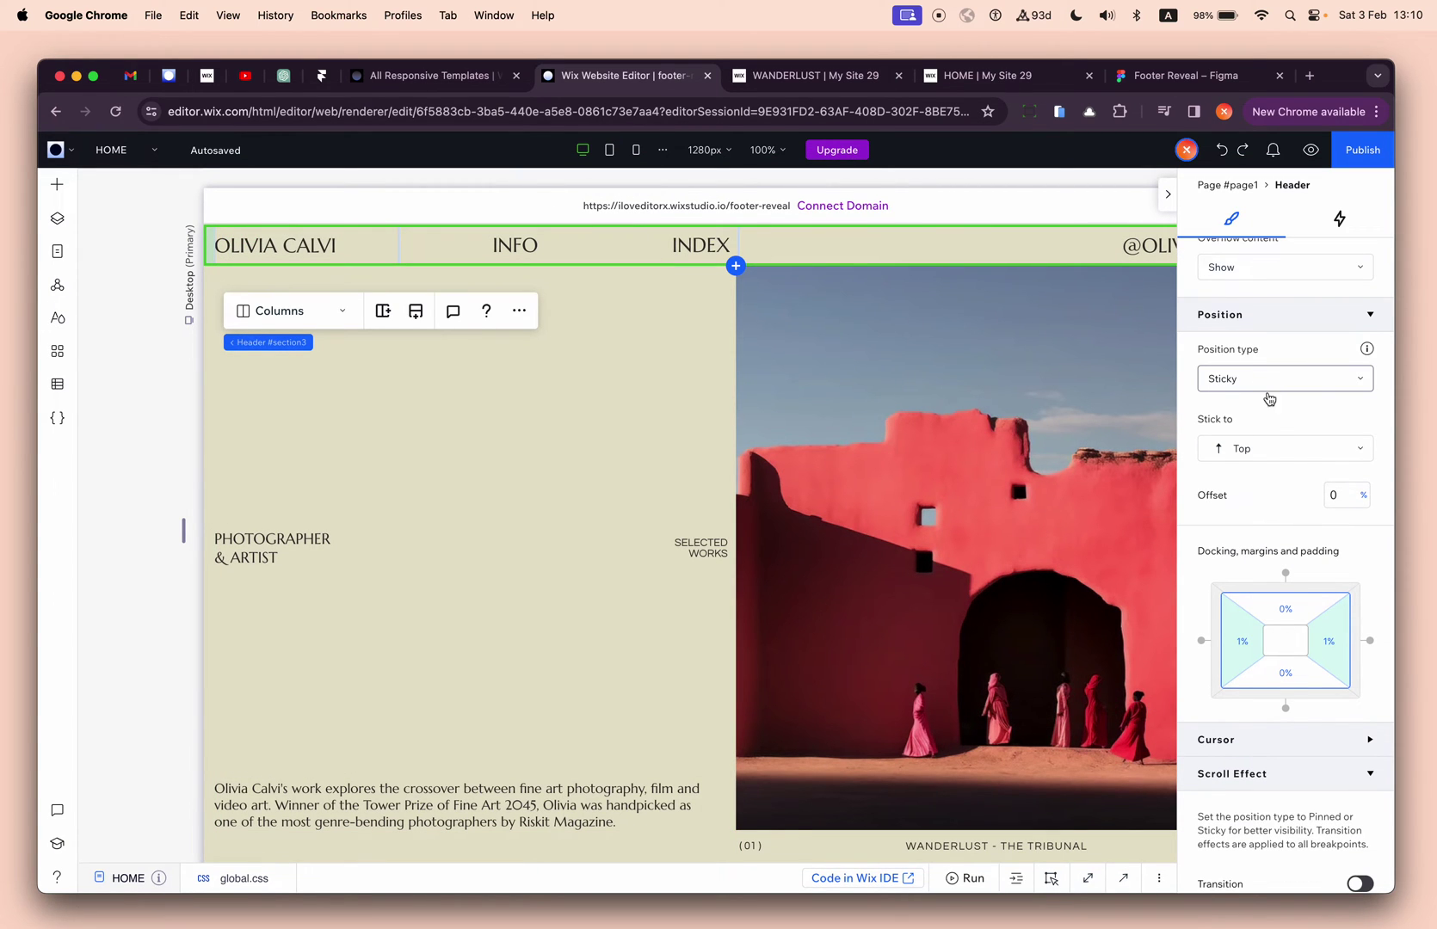
click(1268, 394)
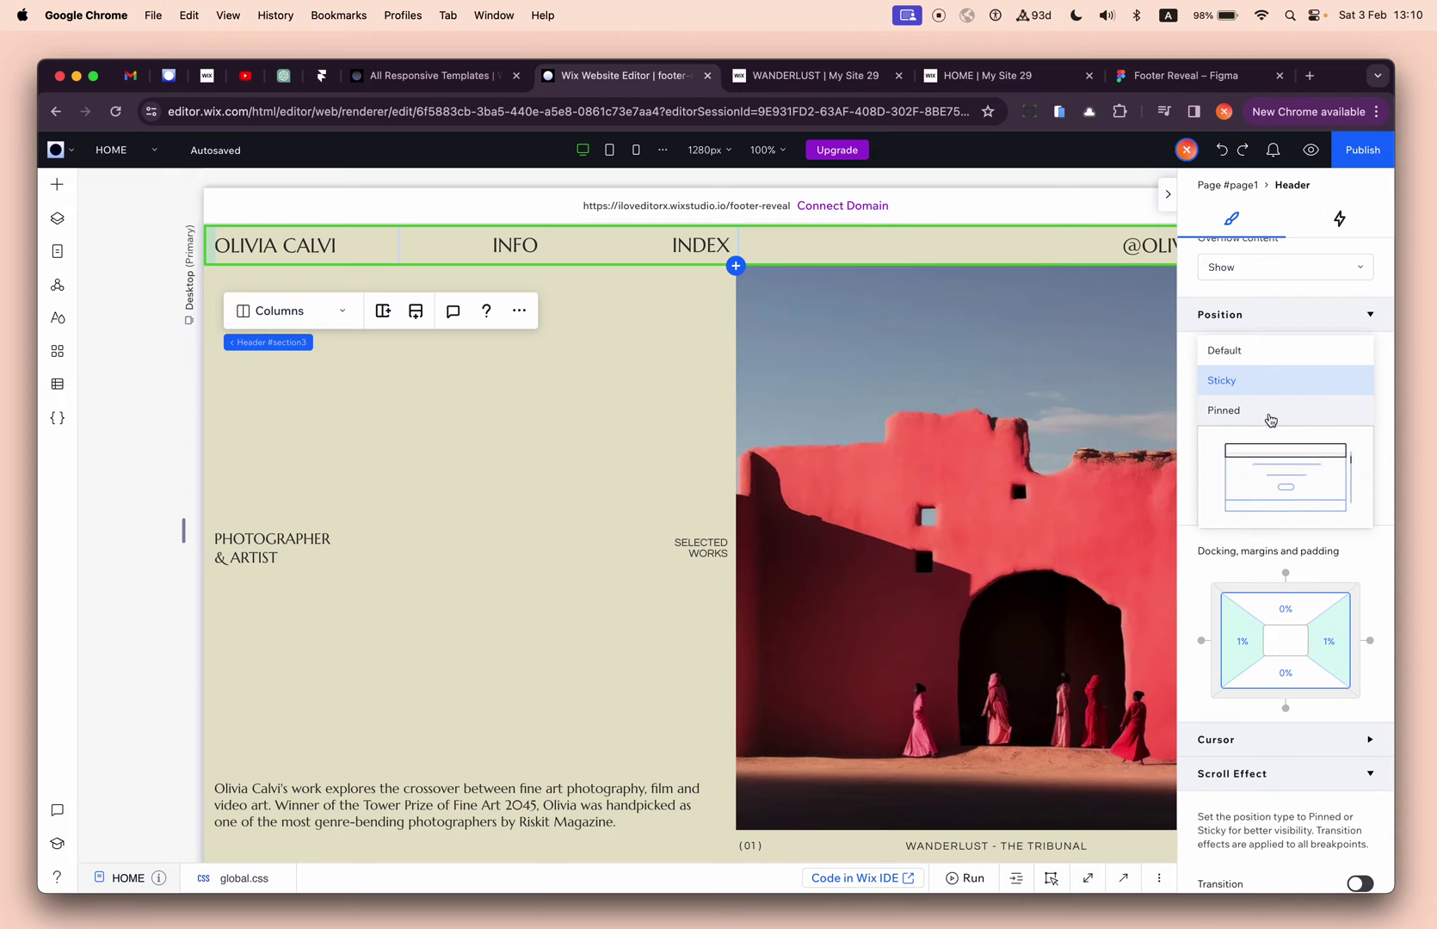
click(1186, 351)
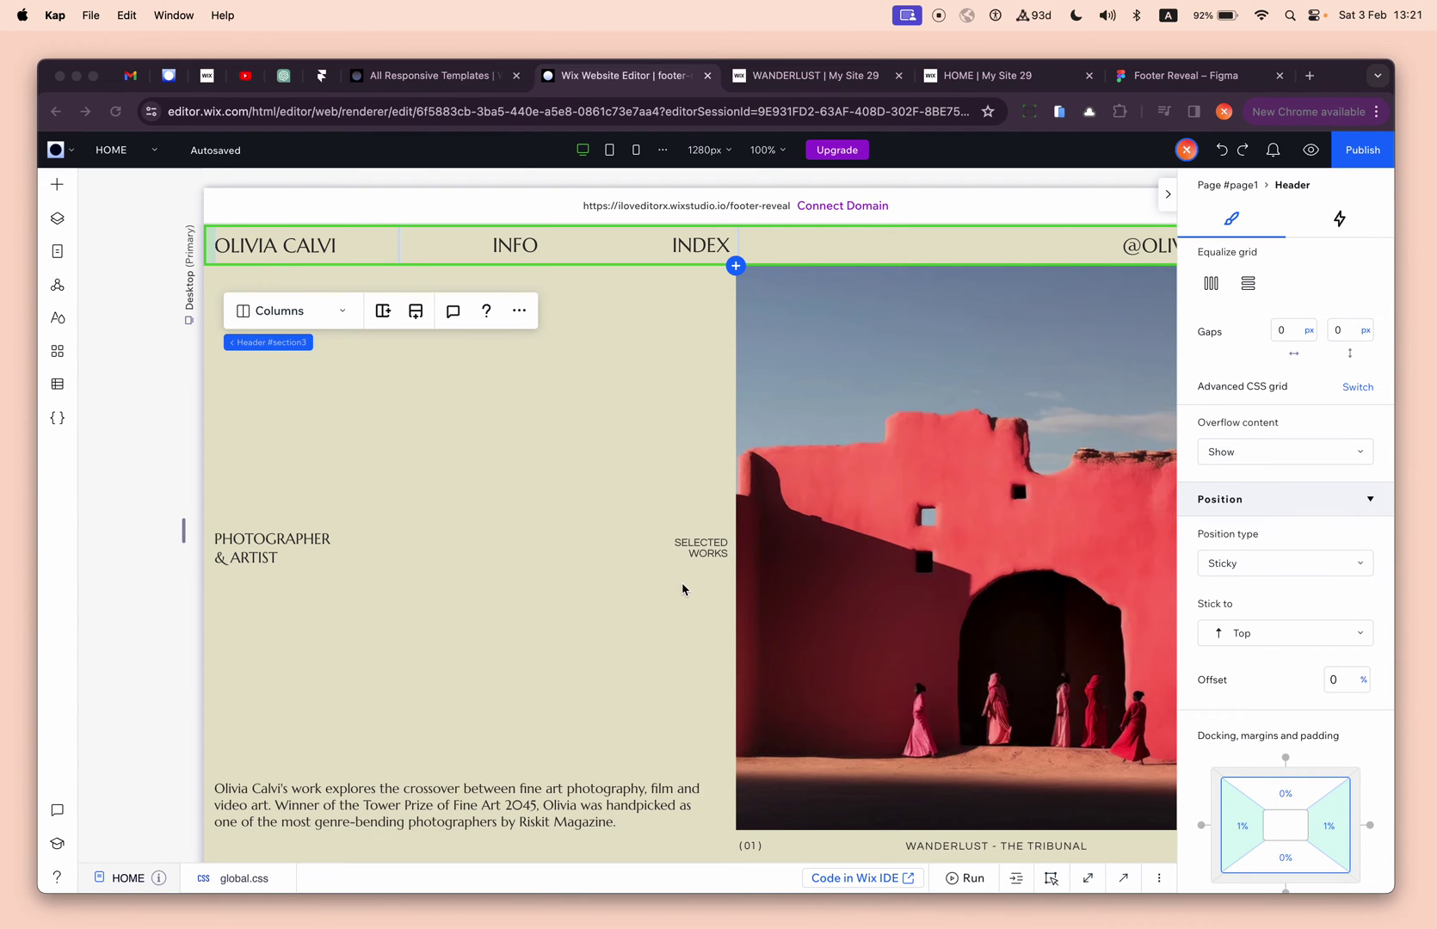
Step: Scroll the live WANDERLUST page down to the dark footer and back up to the project title
click(797, 79)
scroll(736, 510, down, 10)
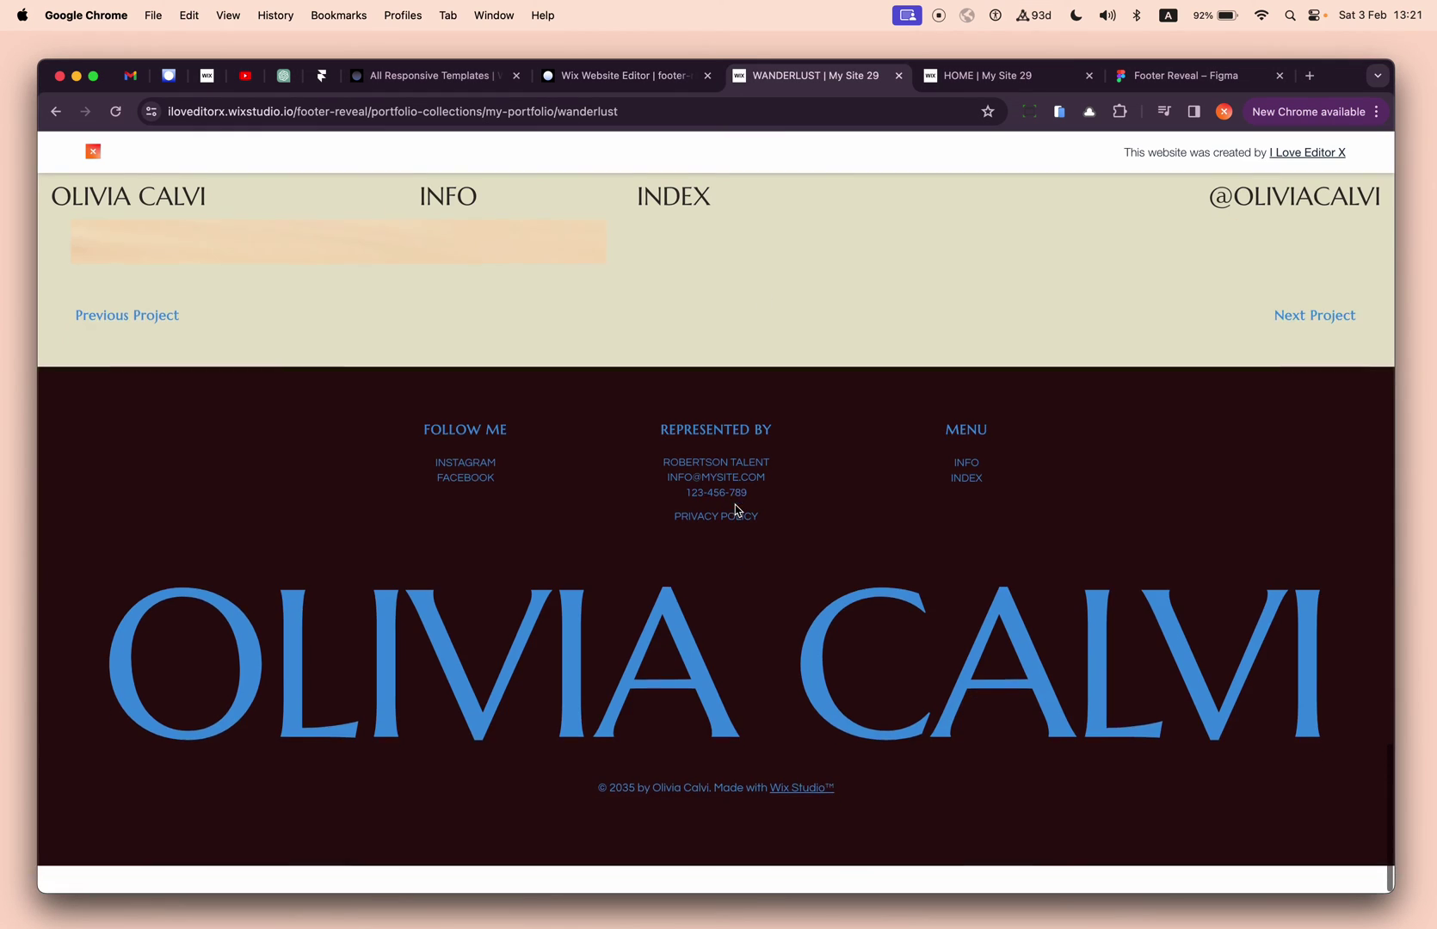
scroll(736, 510, up, 8)
scroll(736, 511, down, 5)
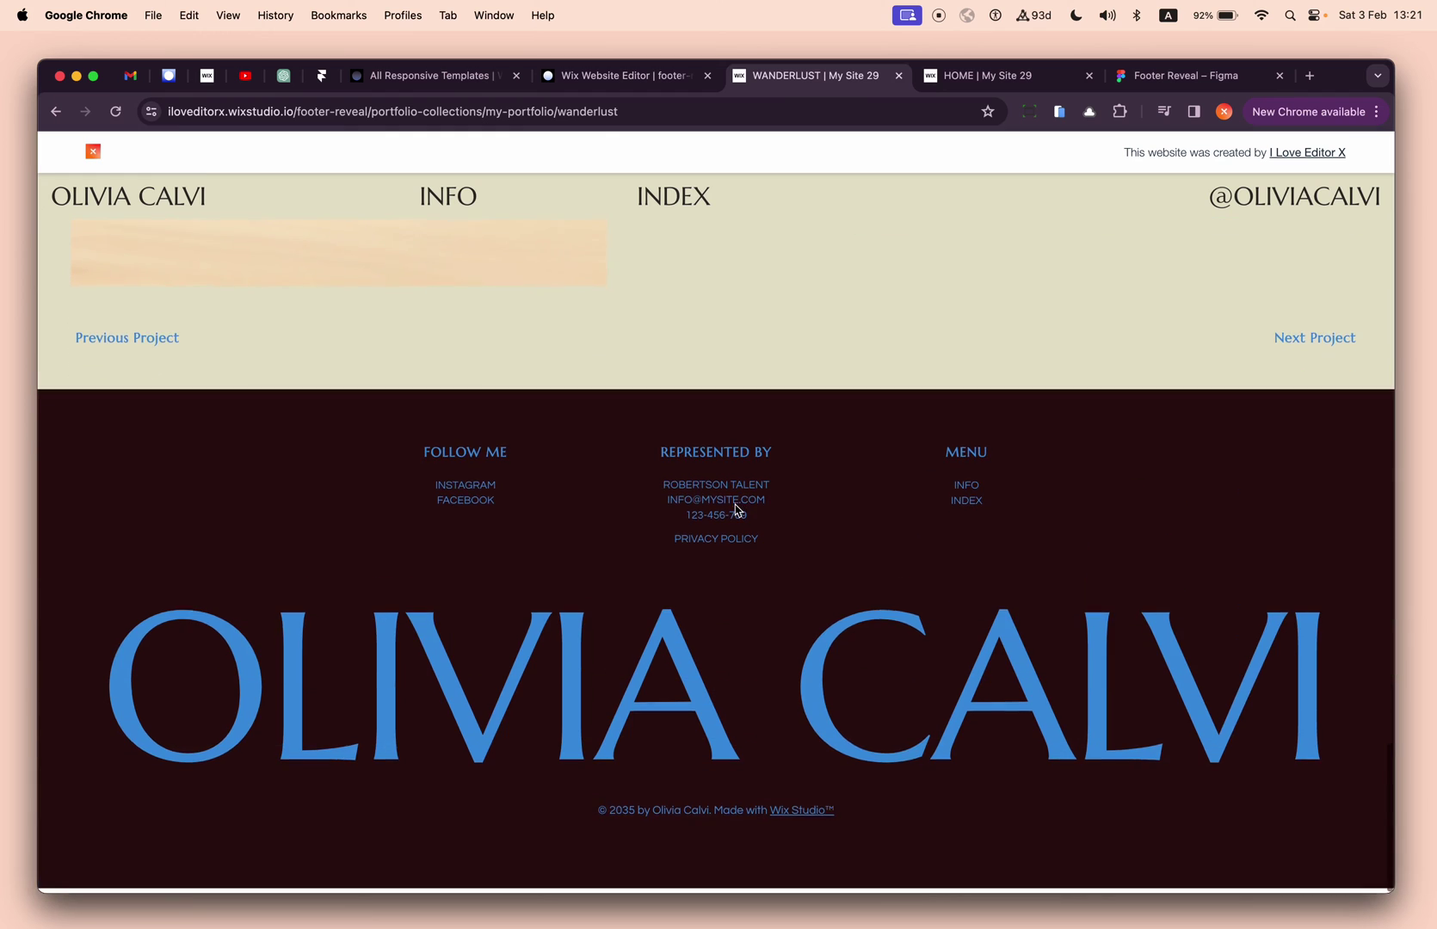
scroll(735, 510, up, 15)
scroll(736, 511, down, 1)
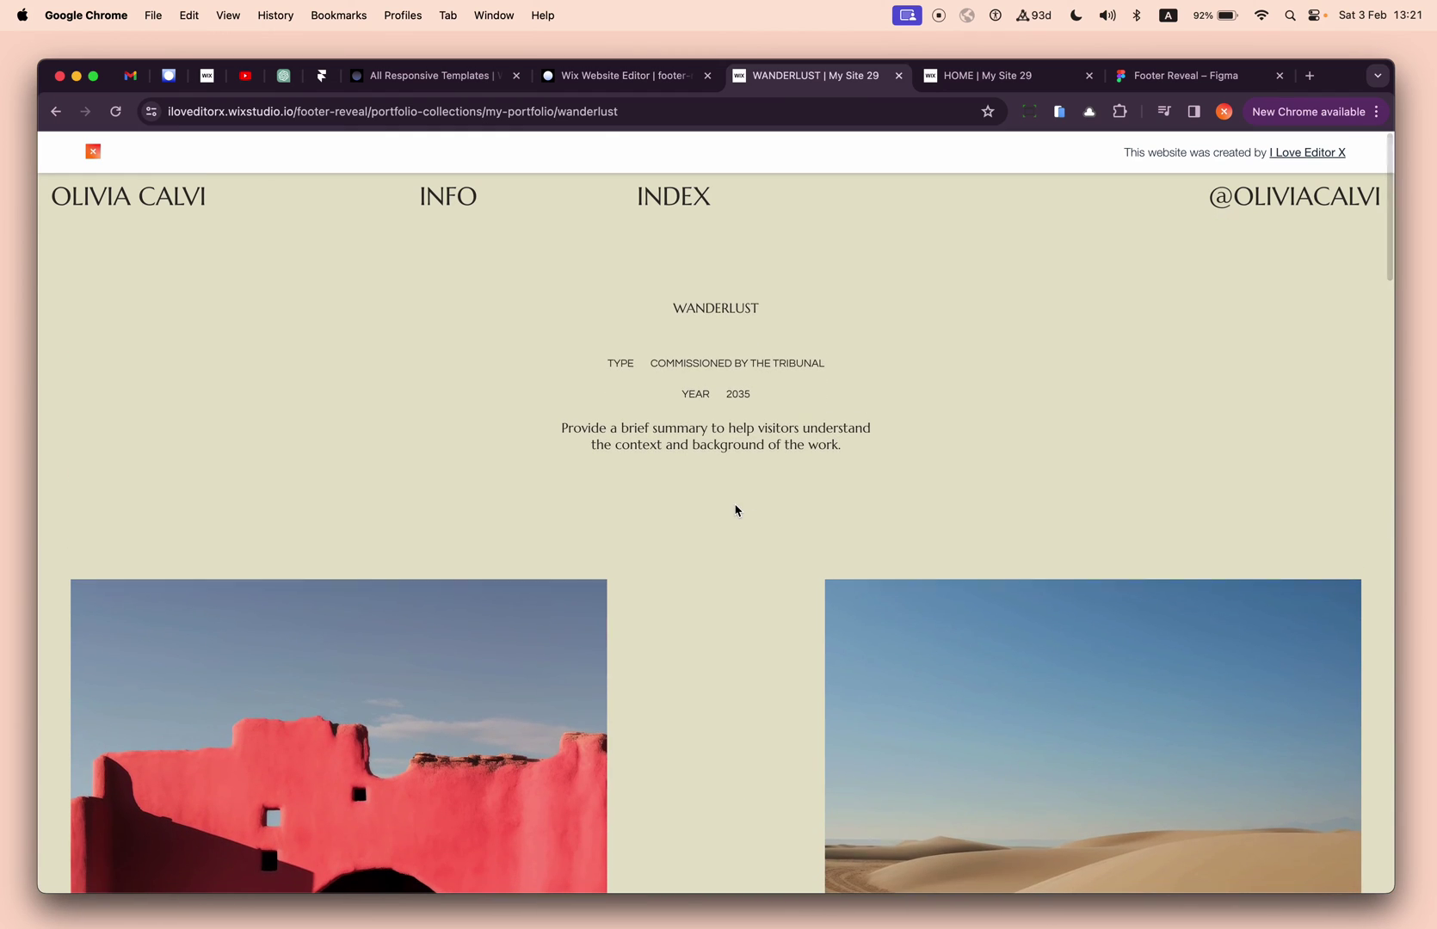